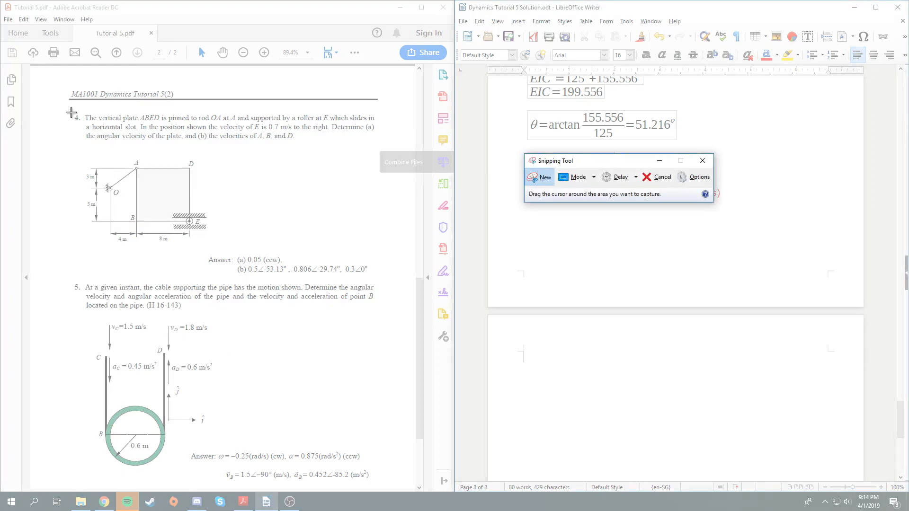
# Capture a snip of question 4 in the tutorial PDF, including its text, diagram and answers.
pyautogui.press('Escape')
pyautogui.click(543, 180)
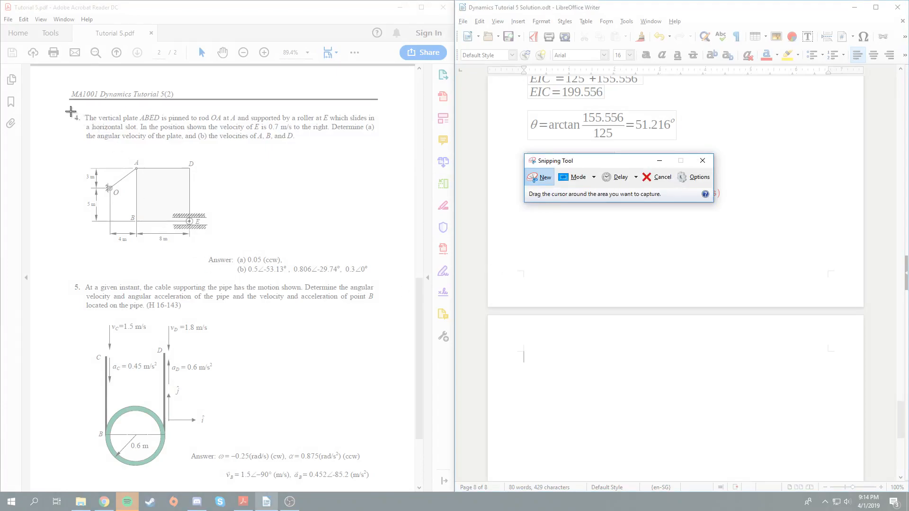
pyautogui.moveTo(72, 111); pyautogui.dragTo(377, 274)
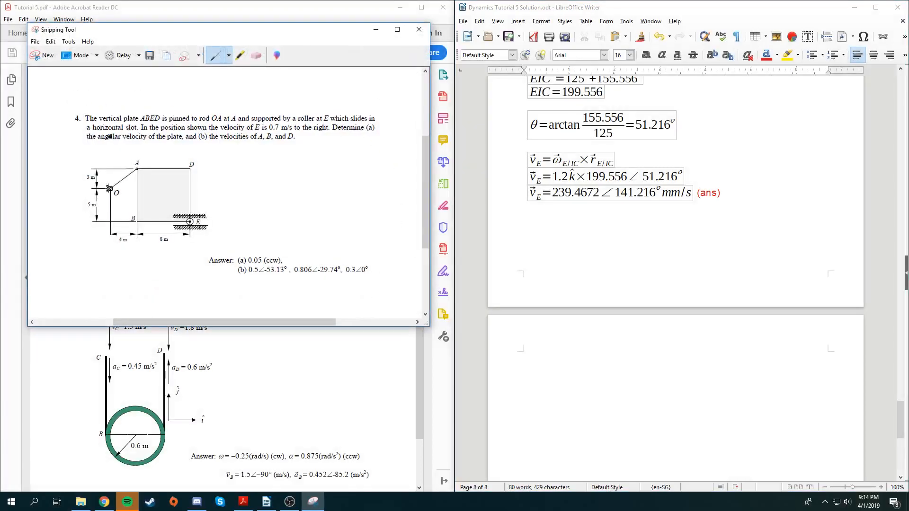
# Save the snip as the PNG file T5Q4 in the Tutorial 5 folder and close the Snipping Tool.
pyautogui.click(35, 42)
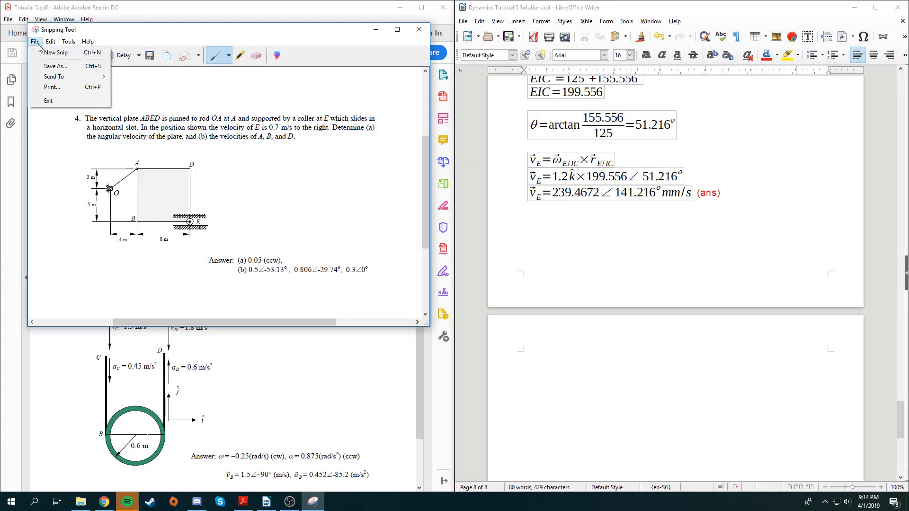
pyautogui.click(48, 66)
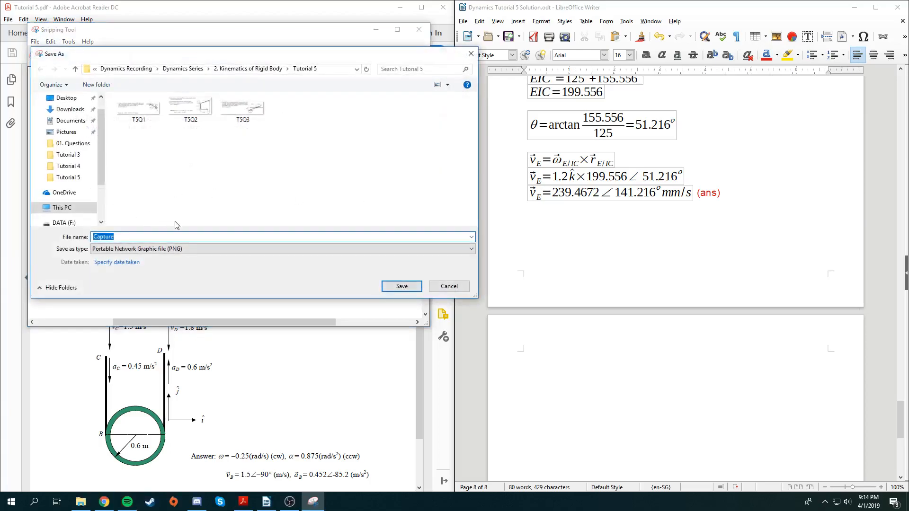
pyautogui.write('T5Q')
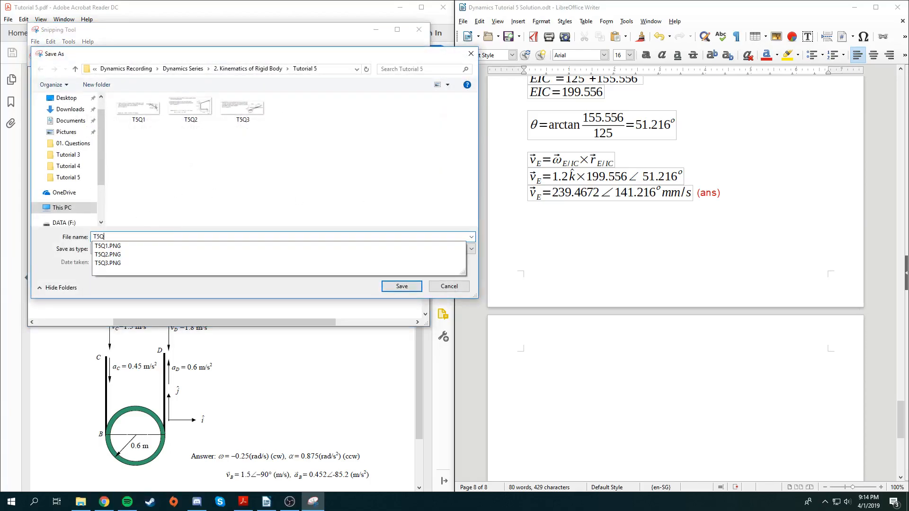
pyautogui.write('4')
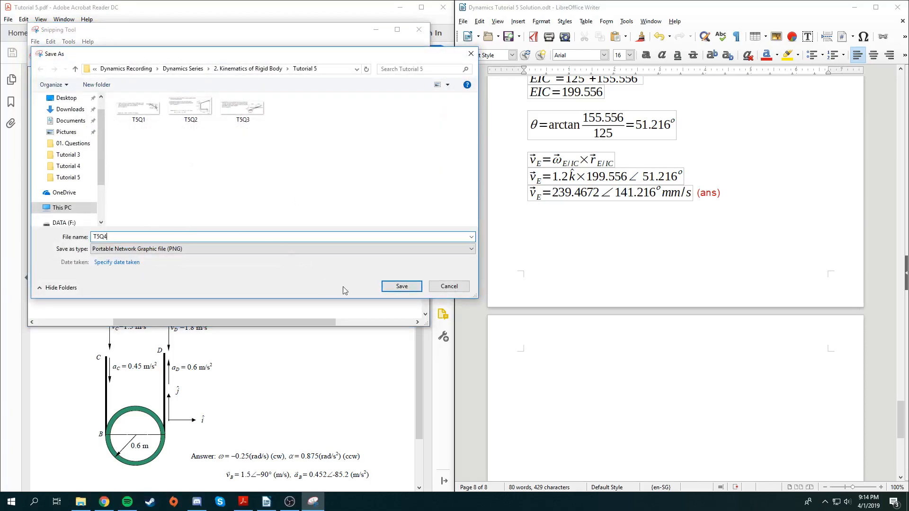
pyautogui.click(401, 286)
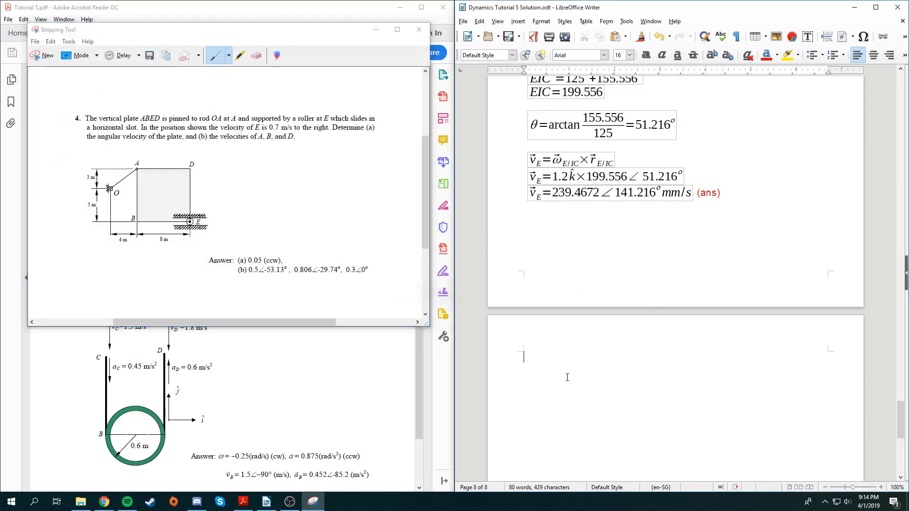
pyautogui.click(419, 29)
# Insert the T5Q4 image on the blank last page of the solution document.
pyautogui.click(518, 22)
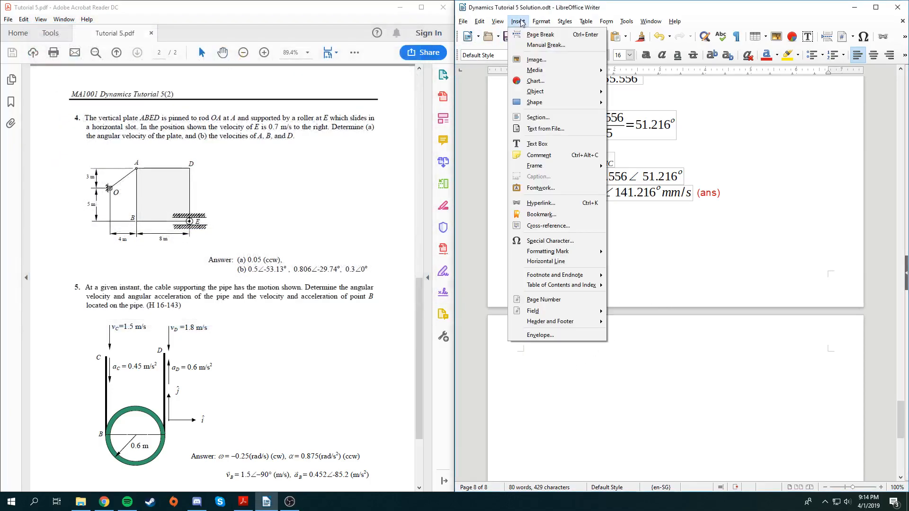
pyautogui.click(673, 169)
pyautogui.click(721, 81)
pyautogui.click(827, 267)
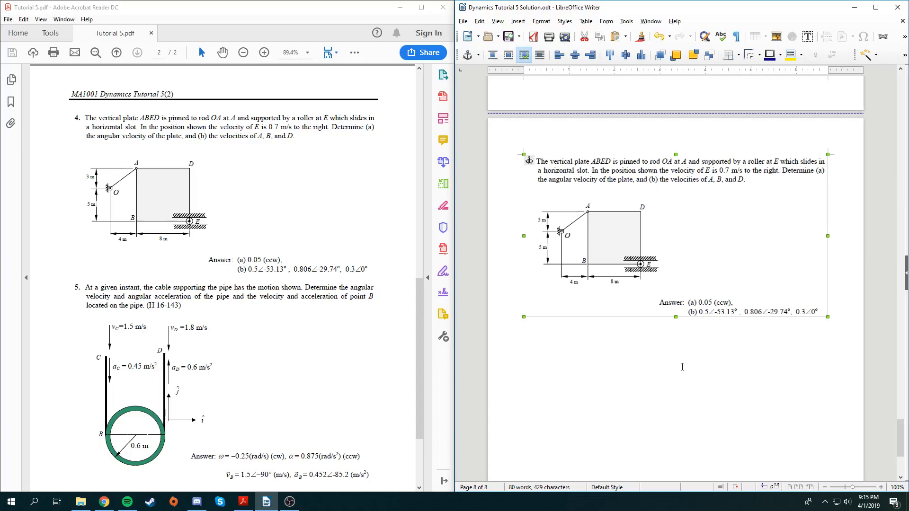
pyautogui.scroll(-4, 682, 367)
pyautogui.scroll(4, 772, 374)
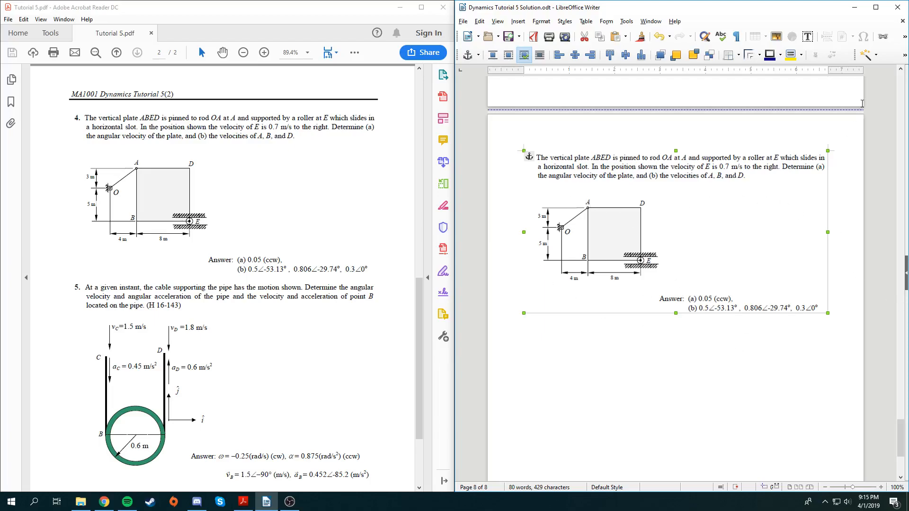
# Maximize the document window and paste a second copy of the question 4 image below the first.
pyautogui.click(875, 7)
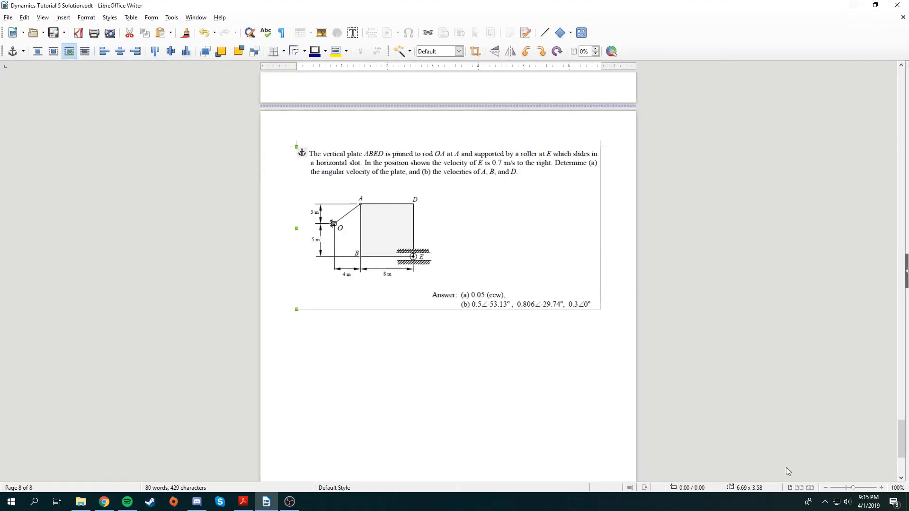
pyautogui.click(616, 383)
pyautogui.click(528, 250)
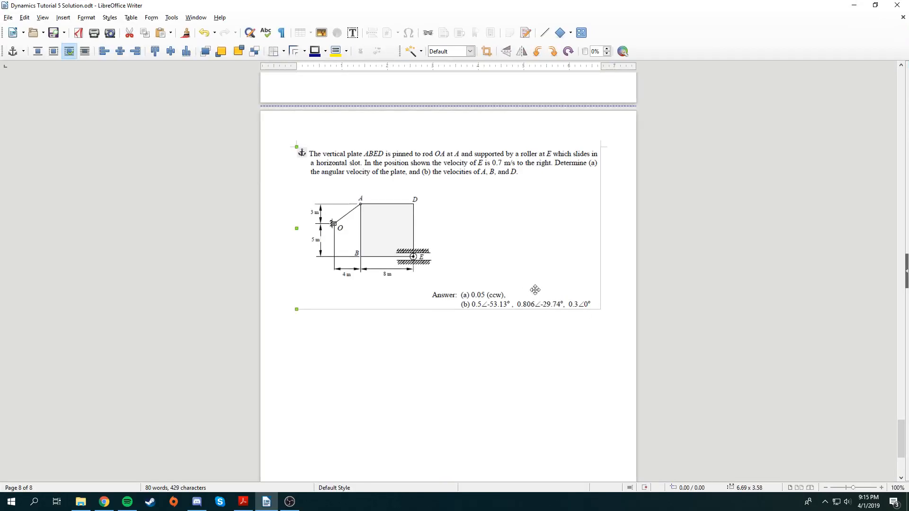
pyautogui.click(616, 315)
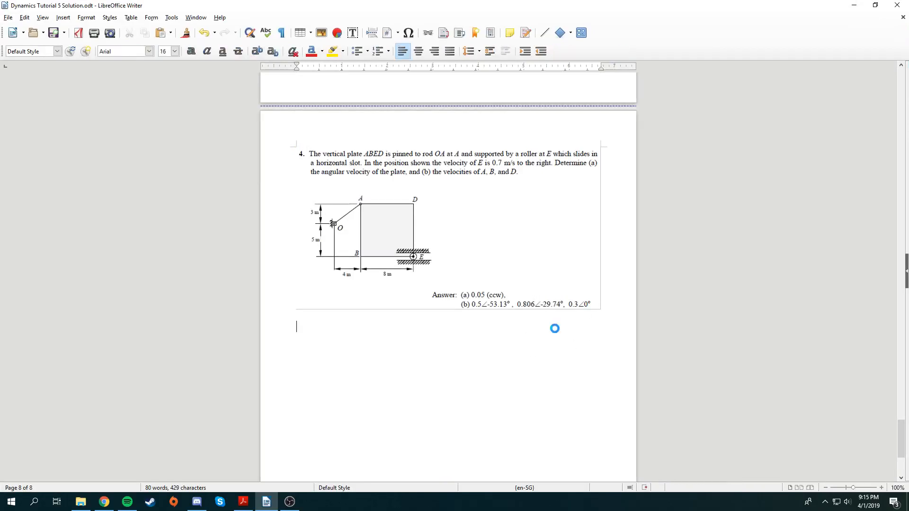
pyautogui.hotkey('ctrl', 'v')
# Crop the second image to only the plate diagram with its dimensions, about 2.87 x 2.09 in size.
pyautogui.rightClick(530, 280)
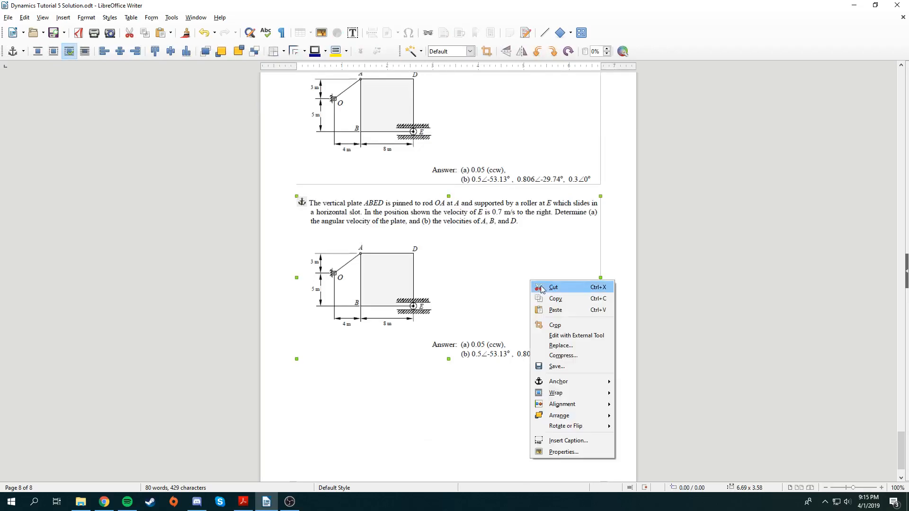
pyautogui.click(576, 326)
pyautogui.moveTo(600, 196); pyautogui.dragTo(437, 238)
pyautogui.moveTo(367, 360); pyautogui.dragTo(367, 335)
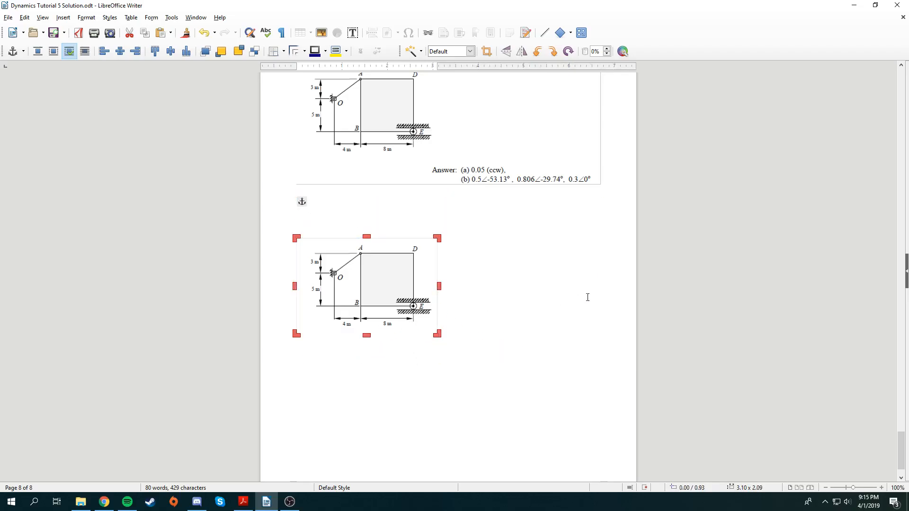
pyautogui.moveTo(296, 334); pyautogui.dragTo(307, 334)
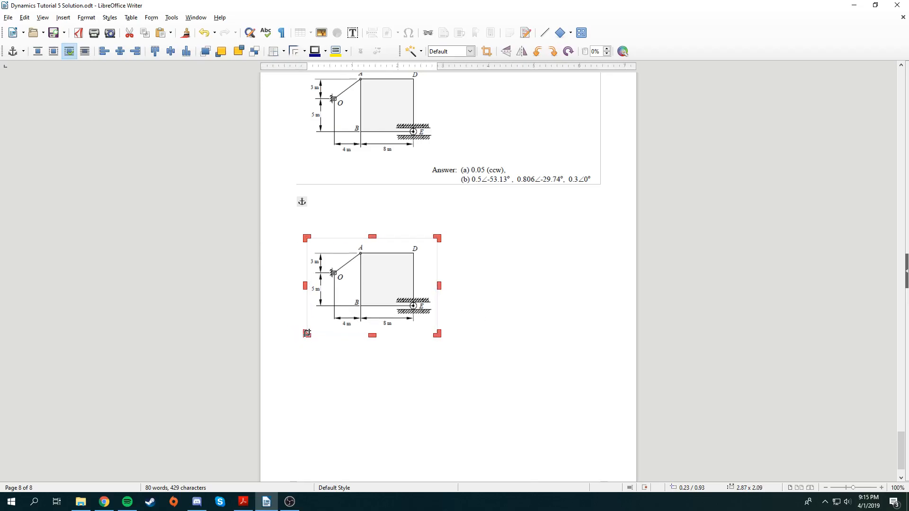
pyautogui.click(473, 306)
pyautogui.click(433, 329)
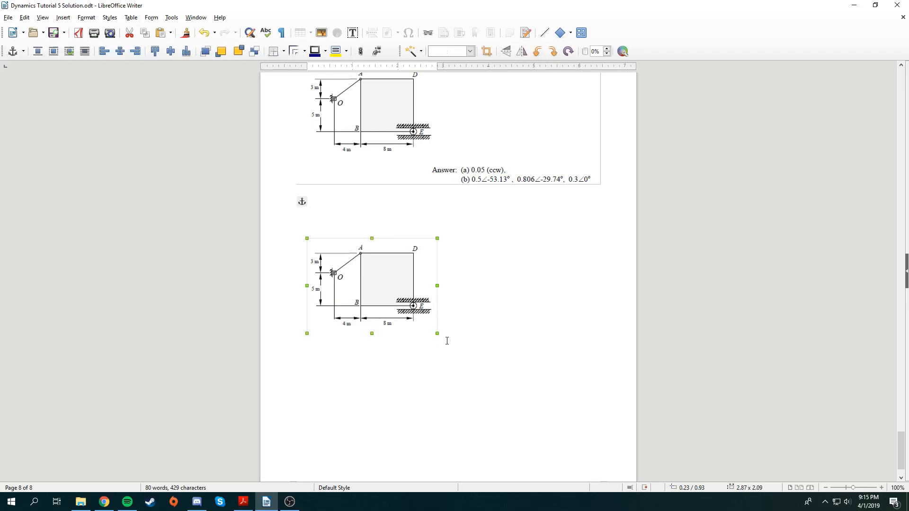
# Enlarge the cropped diagram to about 3.96 x 2.89 and move it to the lower middle of the page.
pyautogui.moveTo(436, 333); pyautogui.dragTo(487, 370)
pyautogui.moveTo(405, 321); pyautogui.dragTo(458, 350)
pyautogui.scroll(-2, 466, 341)
pyautogui.moveTo(439, 290); pyautogui.dragTo(445, 335)
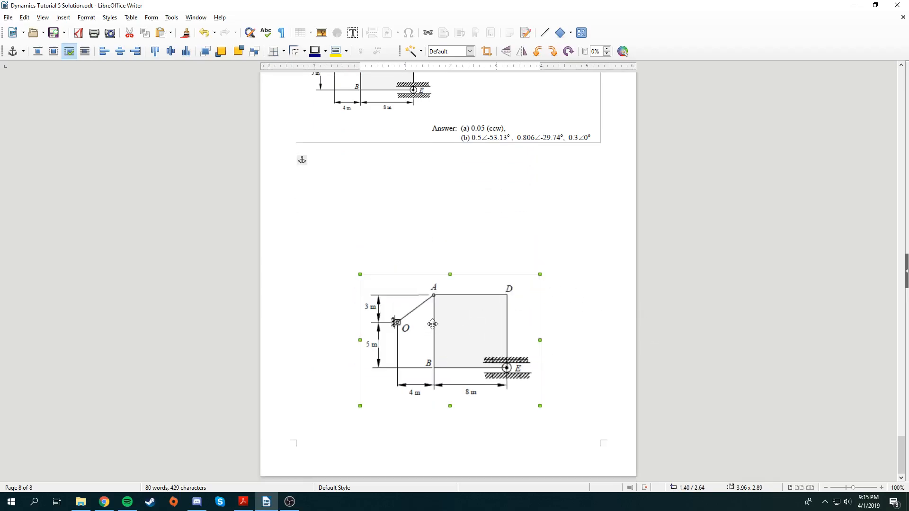
# Draw a horizontal line about 1.03 long from point E to the right in the enlarged diagram.
pyautogui.scroll(4, 592, 309)
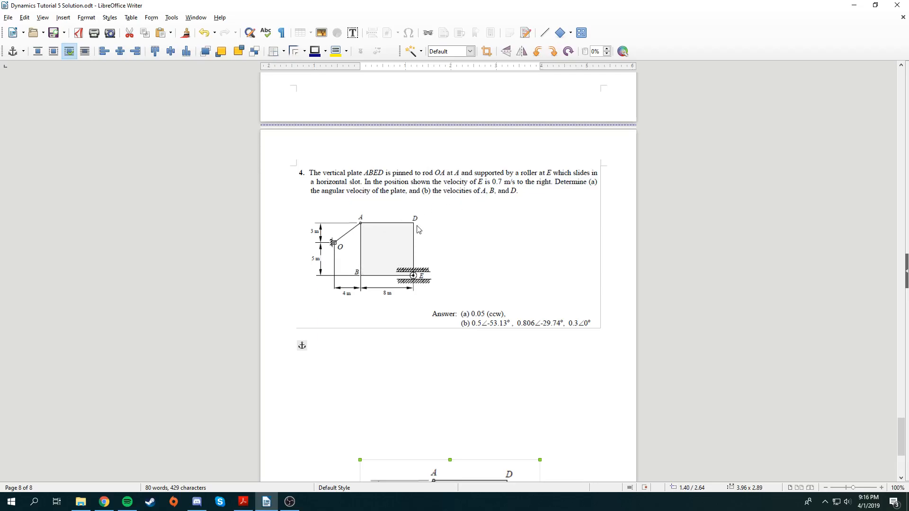
pyautogui.scroll(-5, 548, 266)
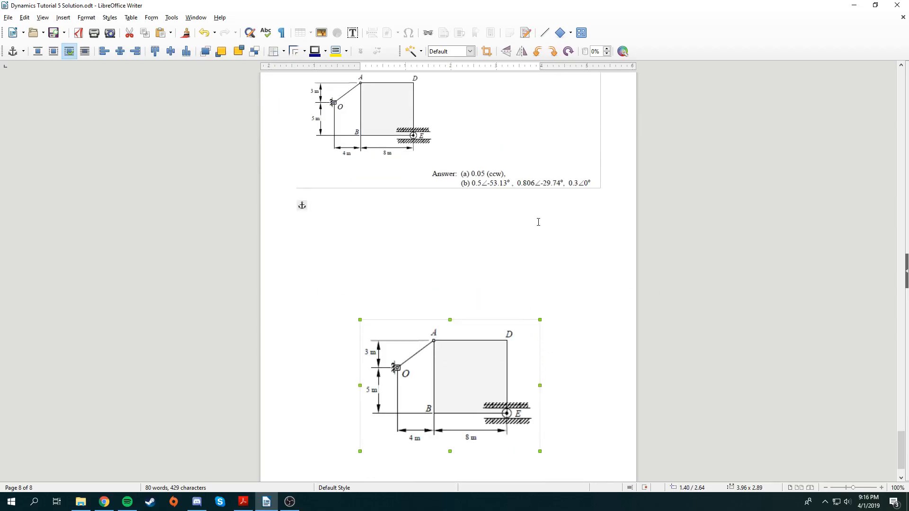
pyautogui.click(63, 18)
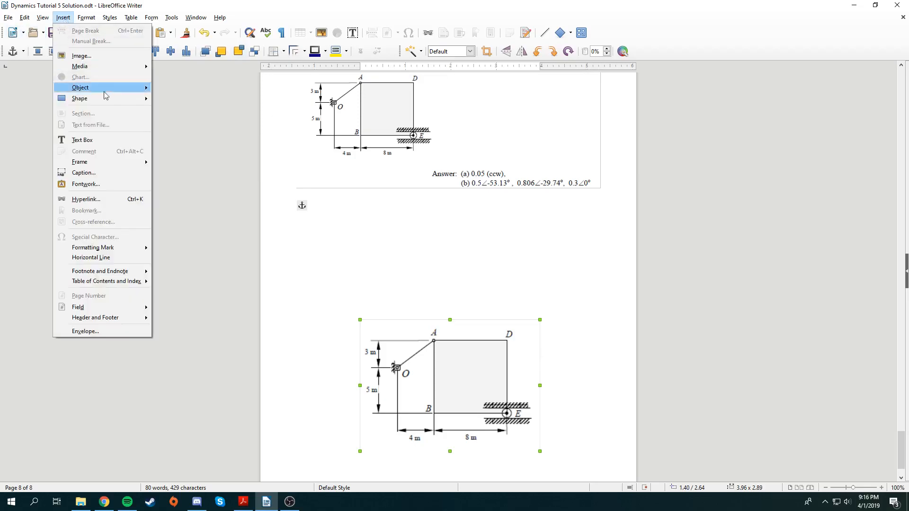
pyautogui.moveTo(109, 102)
pyautogui.moveTo(175, 97)
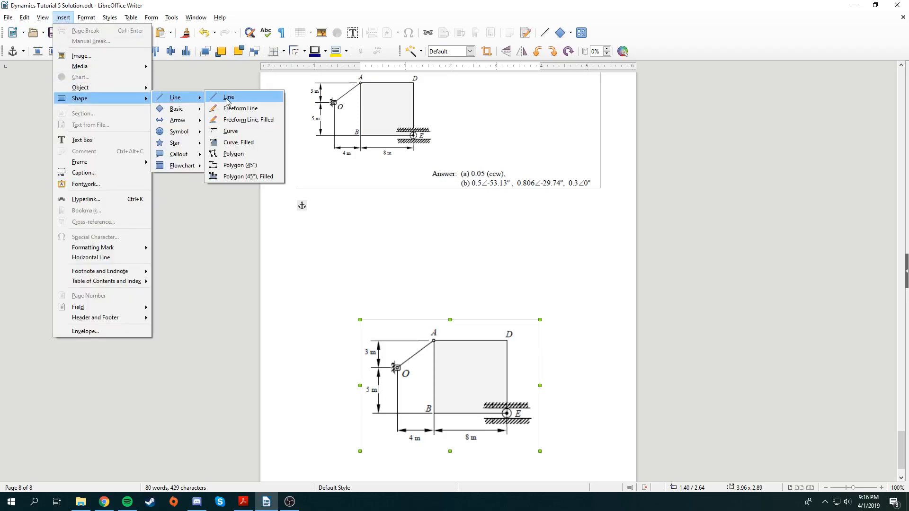
pyautogui.click(226, 100)
pyautogui.moveTo(553, 433)
pyautogui.mouseDown()
pyautogui.moveTo(506, 414)
pyautogui.moveTo(554, 413)
pyautogui.mouseUp()
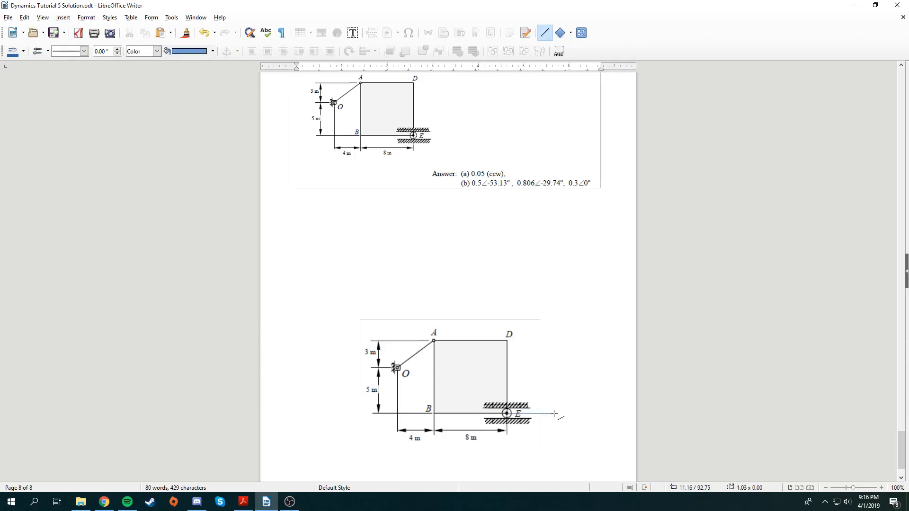
# Make the line at E red and give its outer end an arrowhead.
pyautogui.click(23, 51)
pyautogui.click(45, 97)
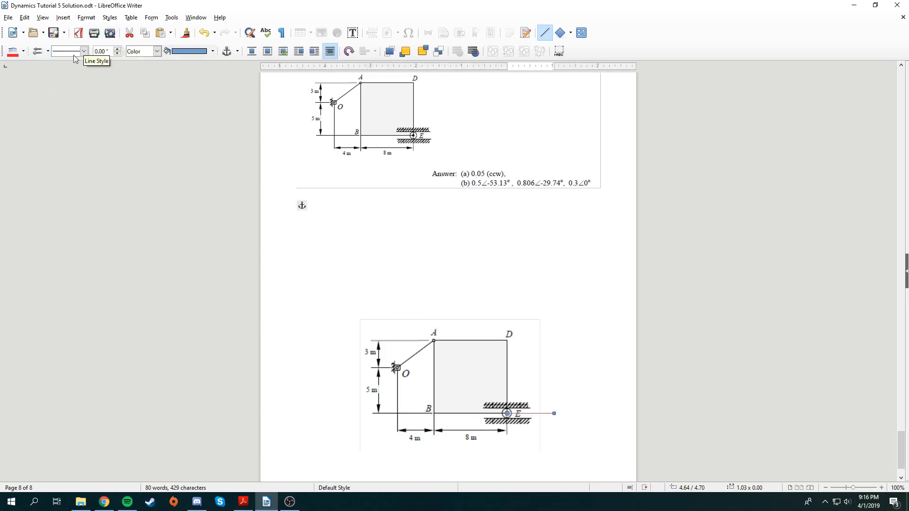
pyautogui.click(48, 51)
pyautogui.click(59, 90)
# Draw a red arrow from point A down to the right, perpendicular to rod OA, spanning about 0.39 x 0.51.
pyautogui.scroll(4, 597, 390)
pyautogui.scroll(-6, 594, 381)
pyautogui.scroll(9, 574, 376)
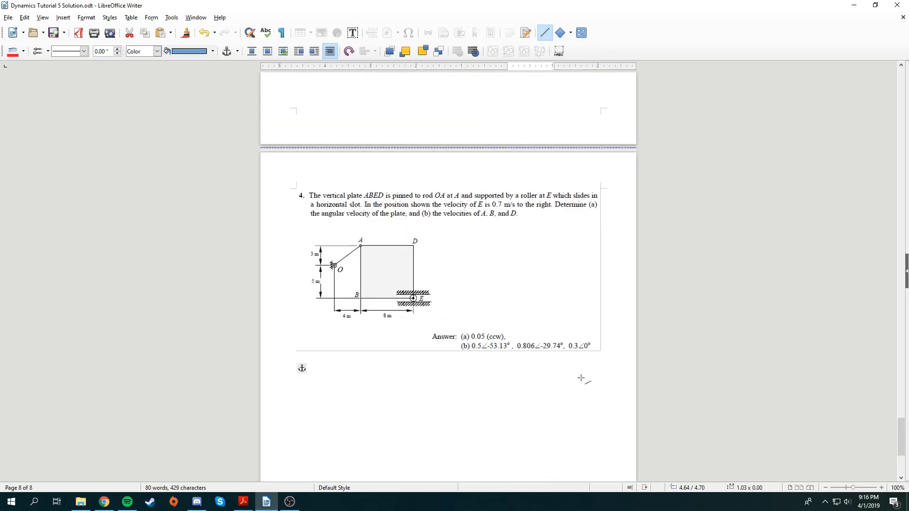
pyautogui.scroll(-8, 568, 373)
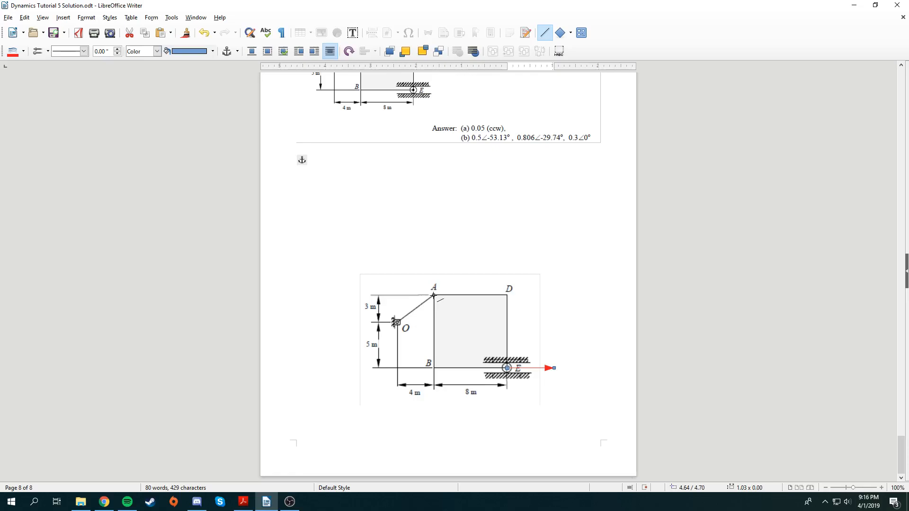
pyautogui.moveTo(434, 295); pyautogui.dragTo(451, 318)
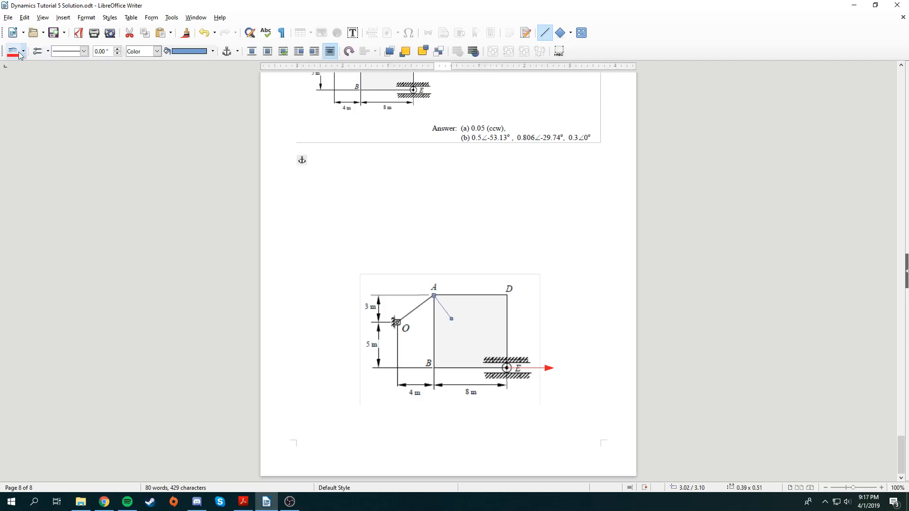
pyautogui.click(47, 52)
pyautogui.click(61, 89)
pyautogui.press('Escape')
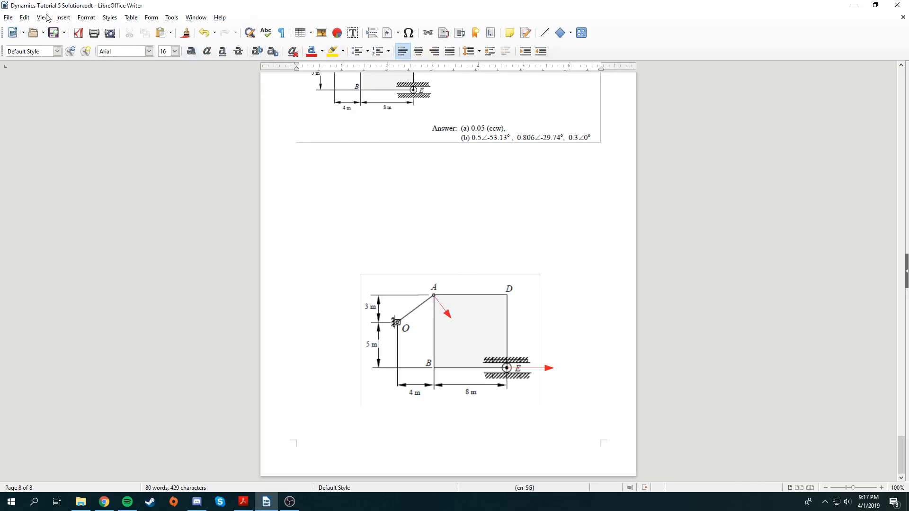
# Draw a red dashed line from O through A and on beyond the plate, spanning about 3.63 x 2.76.
pyautogui.click(64, 18)
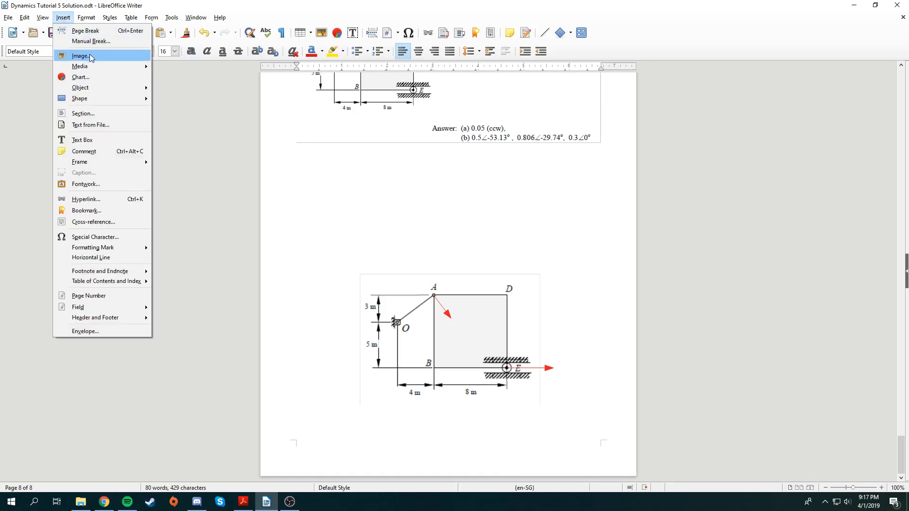
pyautogui.moveTo(115, 103)
pyautogui.moveTo(185, 100)
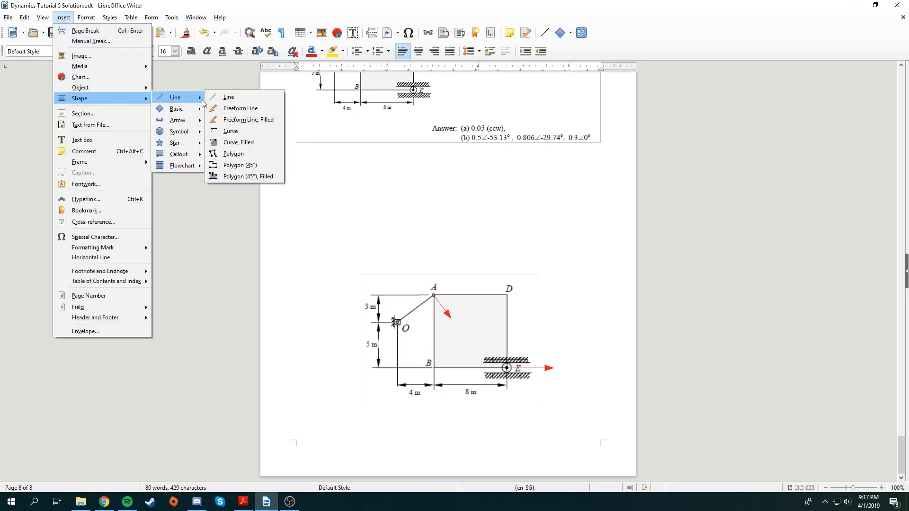
pyautogui.click(228, 99)
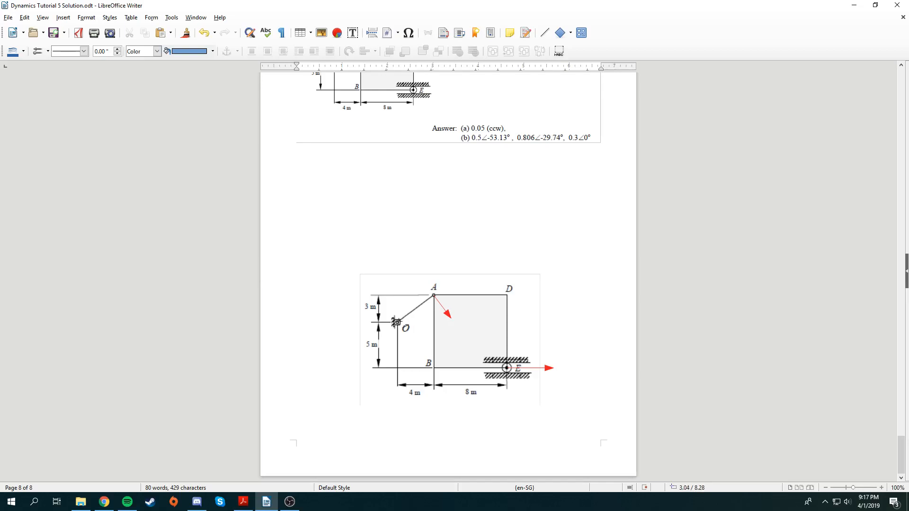
pyautogui.moveTo(395, 322)
pyautogui.mouseDown()
pyautogui.moveTo(492, 254)
pyautogui.moveTo(552, 177)
pyautogui.moveTo(562, 196)
pyautogui.mouseUp()
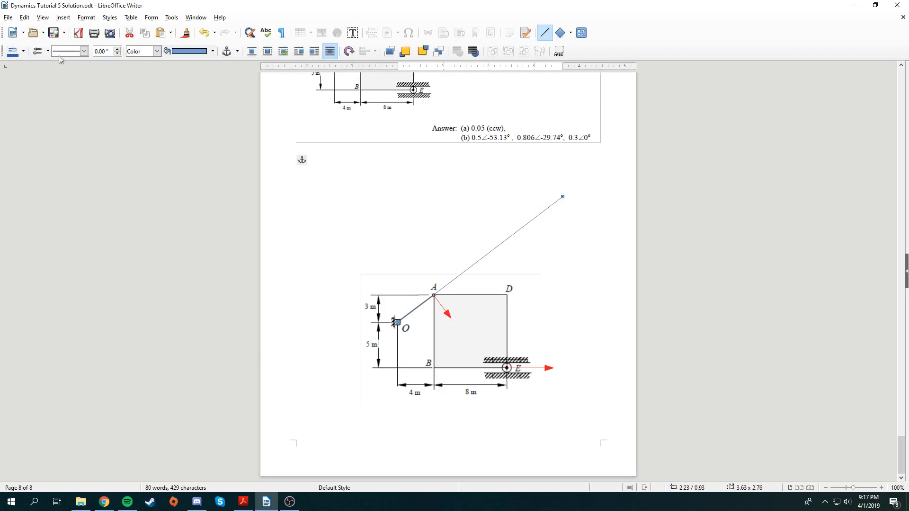
pyautogui.click(23, 52)
pyautogui.click(44, 96)
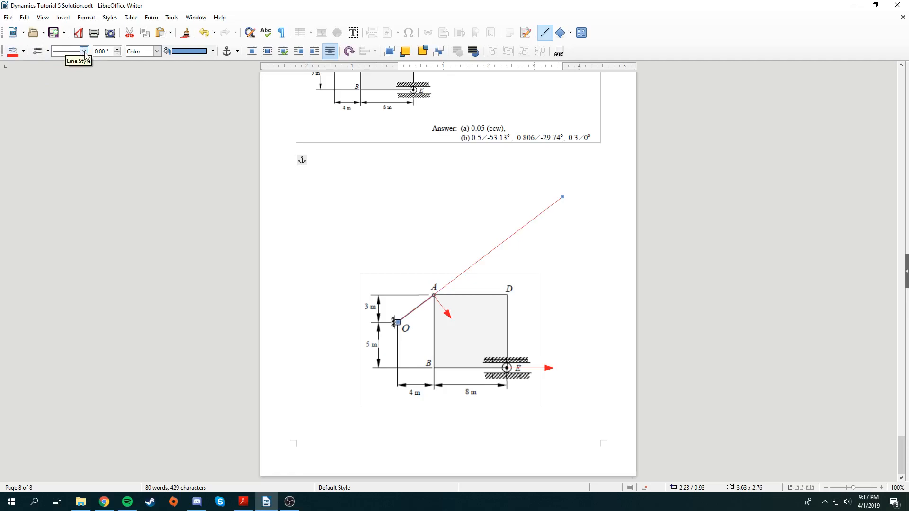
pyautogui.click(84, 51)
pyautogui.click(97, 150)
# Draw a red dashed vertical line about 4.89 long from below E up through D, crossing the extended OA line.
pyautogui.moveTo(507, 395)
pyautogui.mouseDown()
pyautogui.moveTo(521, 166)
pyautogui.moveTo(506, 174)
pyautogui.mouseUp()
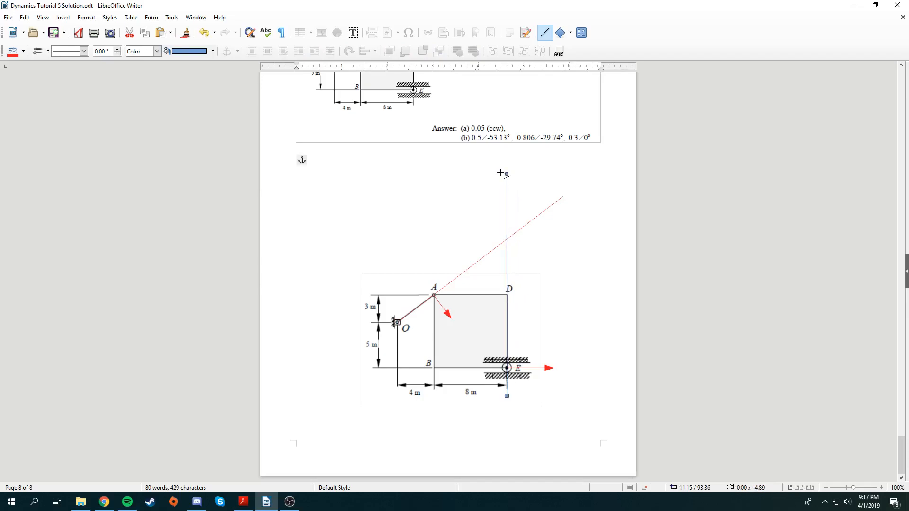
pyautogui.click(84, 51)
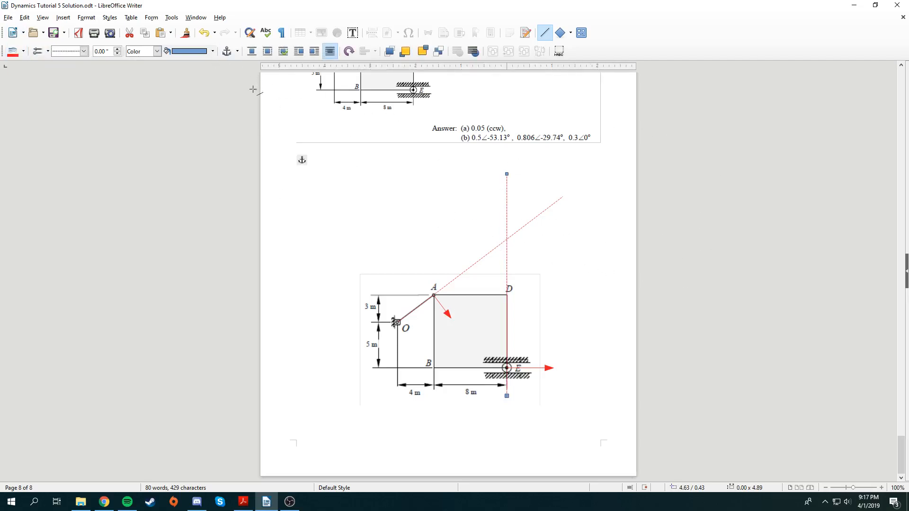
# Draw a circle about 0.26 x 0.26 over the crossing of the two red dashed lines.
pyautogui.click(63, 18)
pyautogui.moveTo(117, 103)
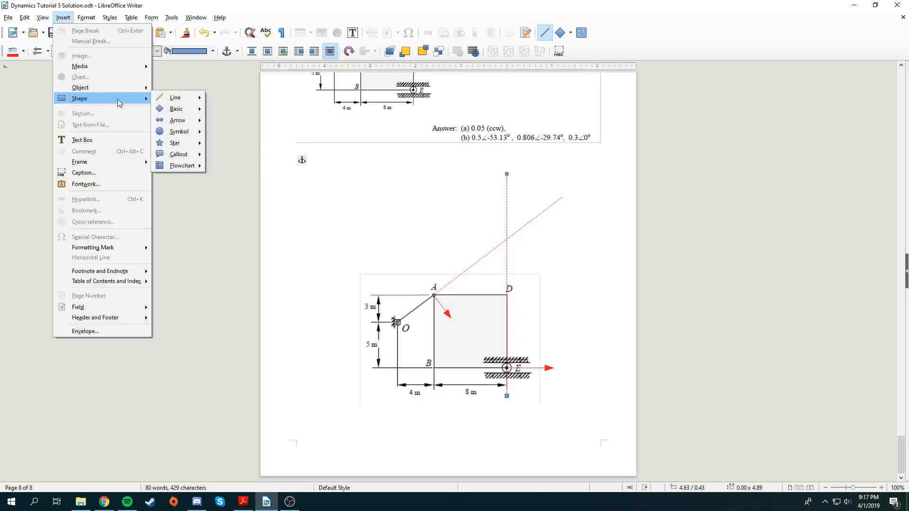
pyautogui.moveTo(193, 109)
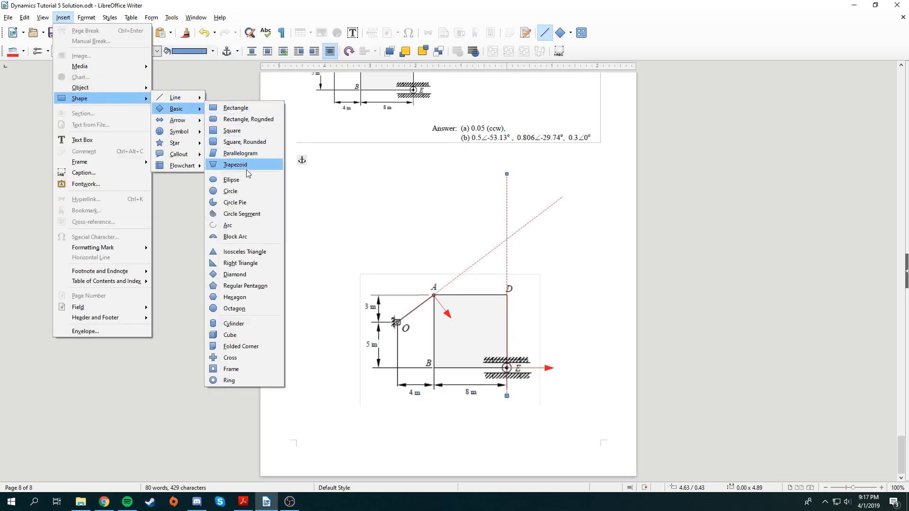
pyautogui.click(248, 191)
pyautogui.moveTo(500, 235); pyautogui.dragTo(513, 248)
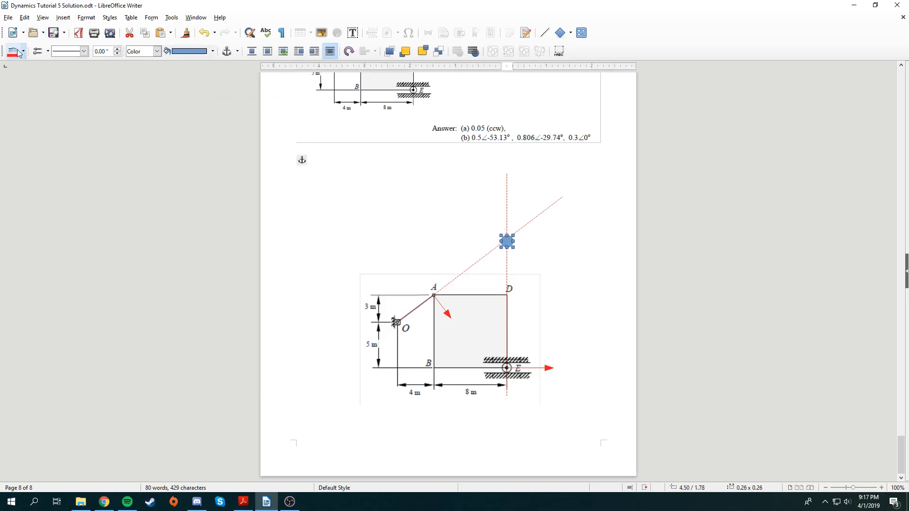
# Make the circle at the dashed lines' crossing red and shrink it to a dot about 0.13 x 0.10.
pyautogui.click(212, 52)
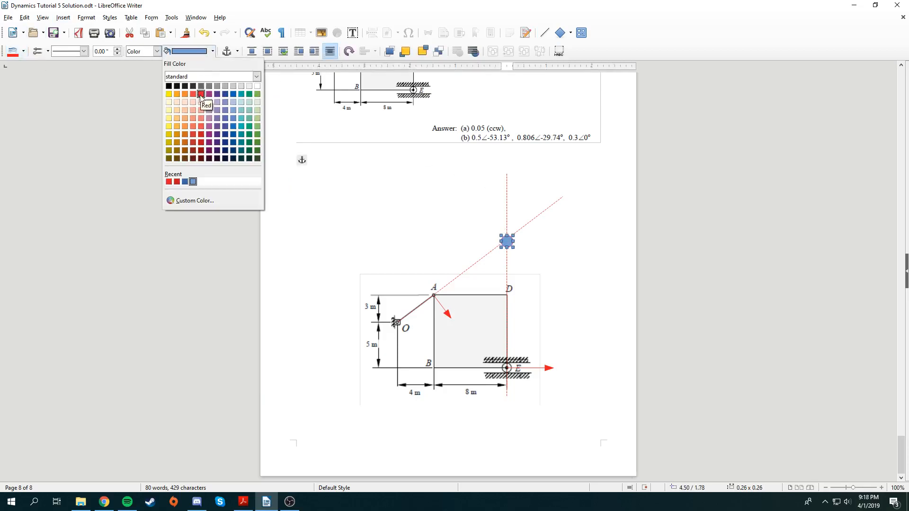
pyautogui.click(201, 94)
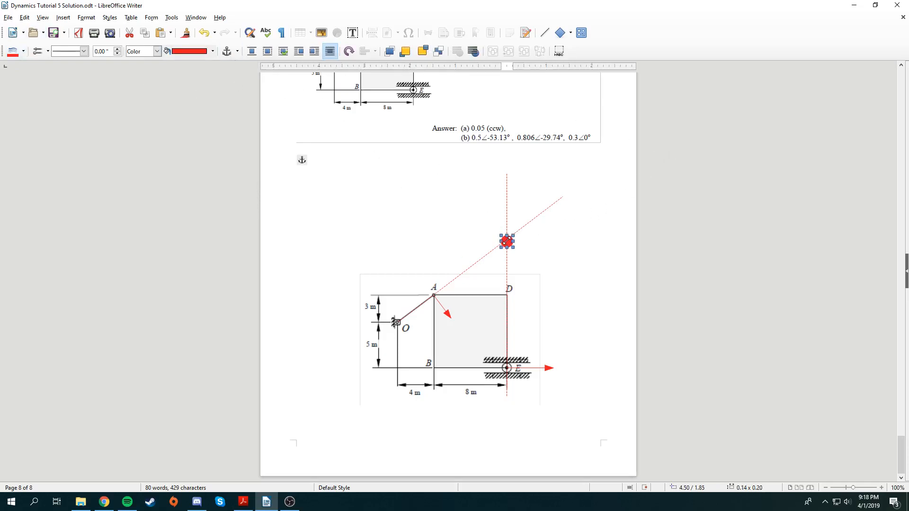
pyautogui.moveTo(506, 241); pyautogui.dragTo(504, 246)
pyautogui.click(725, 270)
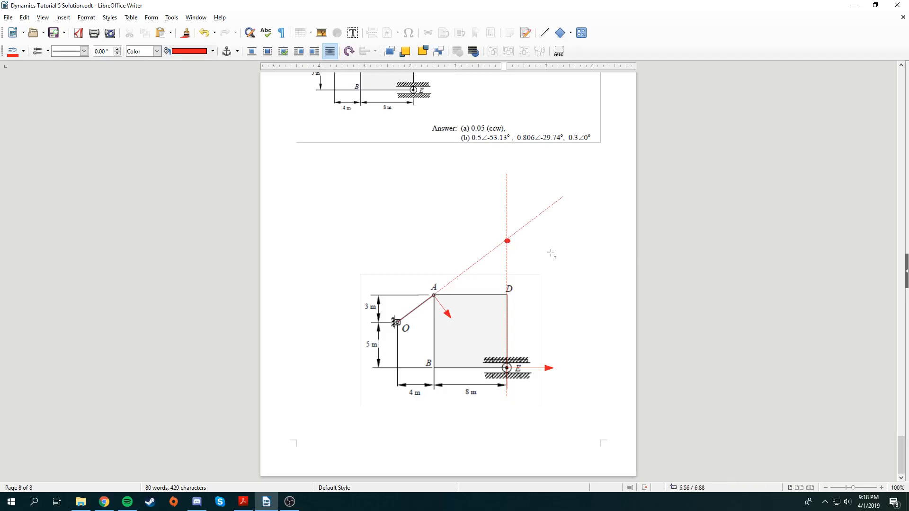
pyautogui.click(507, 242)
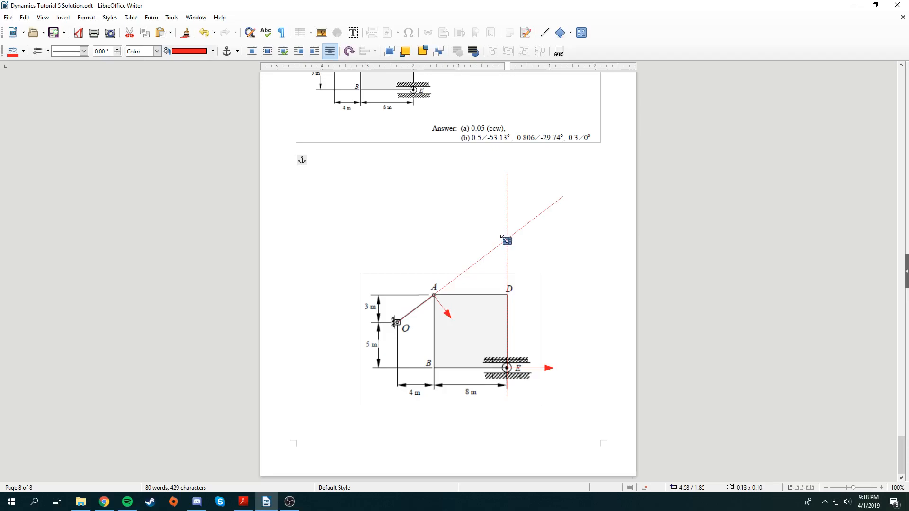
pyautogui.click(672, 265)
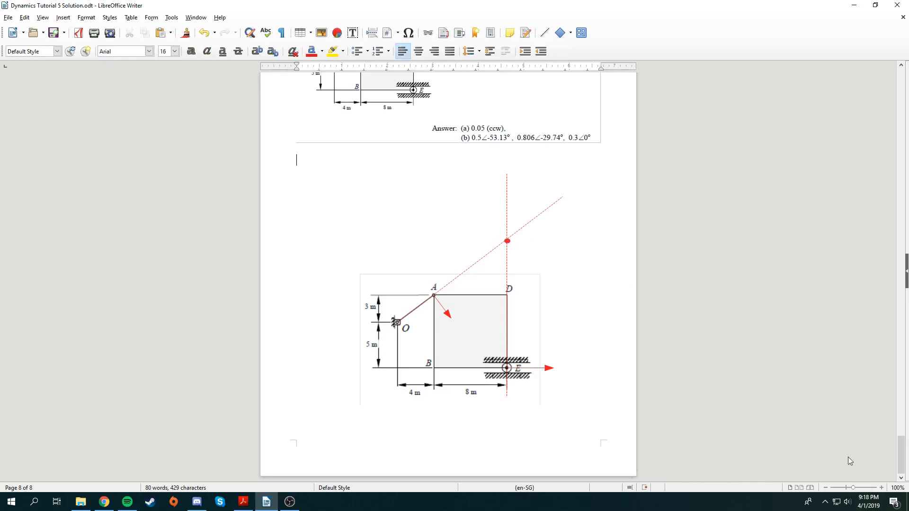
# Nudge the red dot slightly upward so it is centred on the crossing of the dashed lines.
pyautogui.click(858, 487)
pyautogui.scroll(-3, 668, 383)
pyautogui.scroll(7, 668, 383)
pyautogui.click(578, 288)
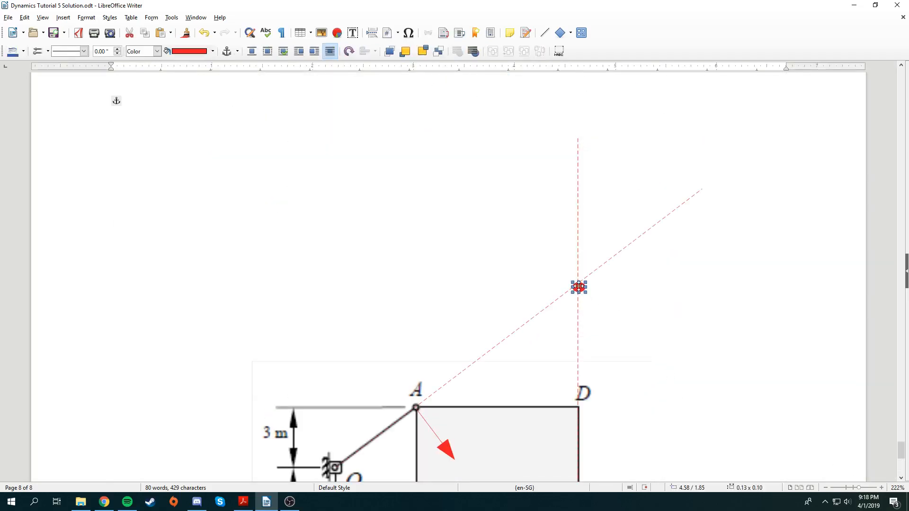
pyautogui.click(608, 292)
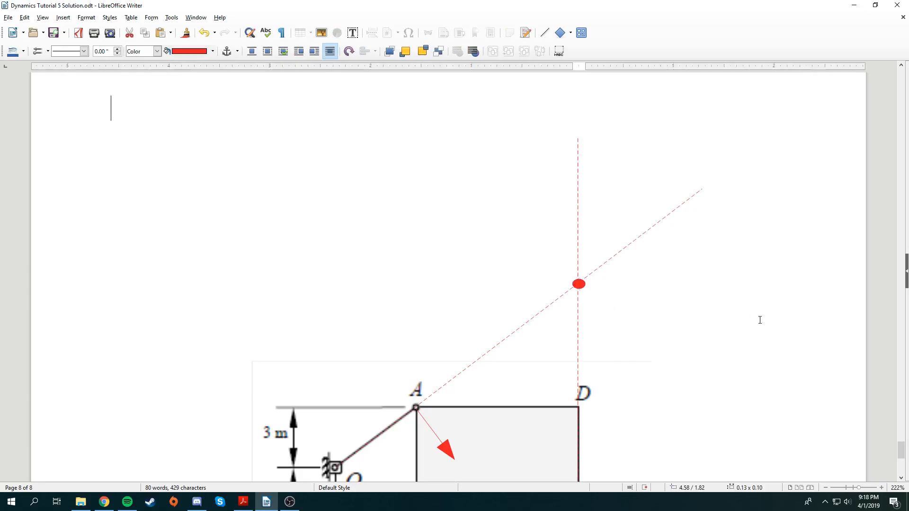
pyautogui.click(850, 487)
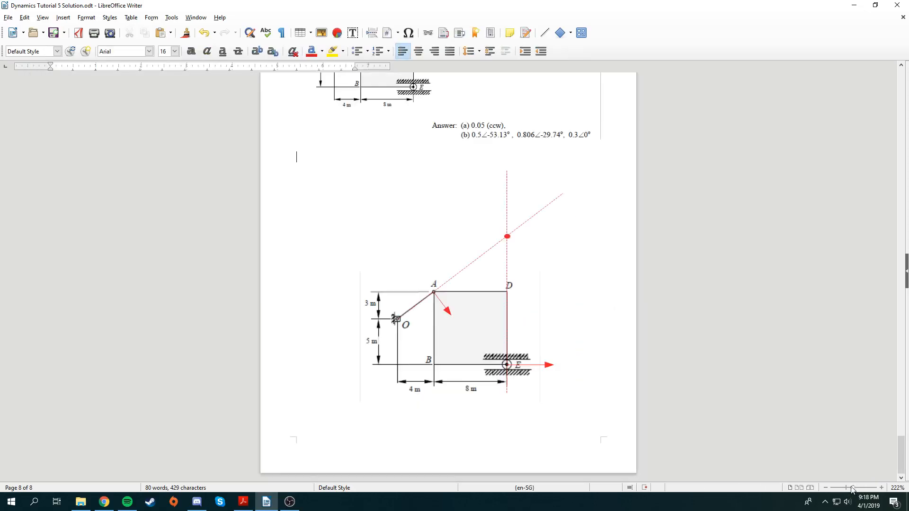
# Create a text box about 0.78 x 0.49 with the red italic serif label "IC" and place it beside the red dot.
pyautogui.click(63, 18)
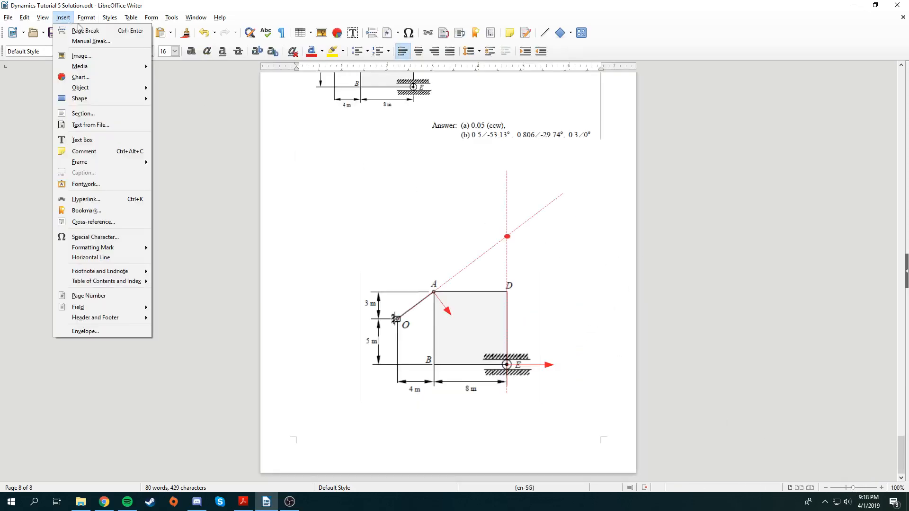
pyautogui.click(84, 140)
pyautogui.moveTo(317, 168); pyautogui.dragTo(358, 194)
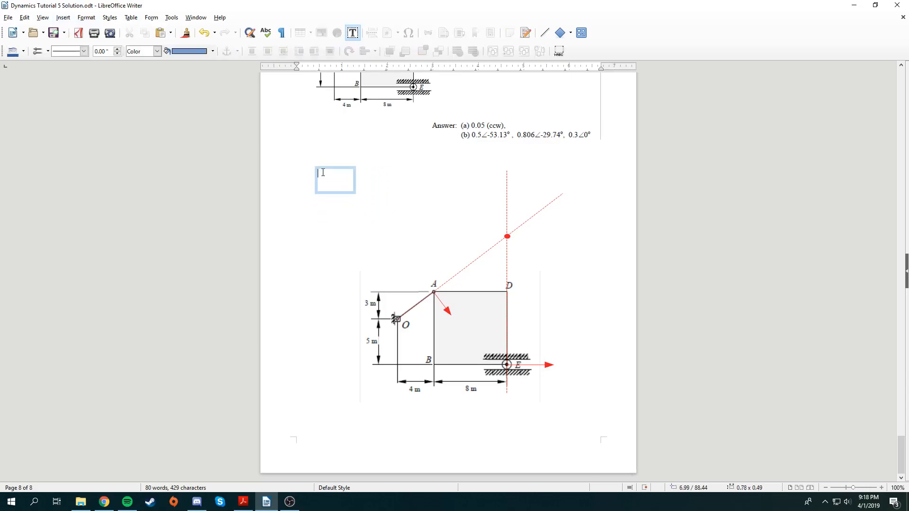
pyautogui.hotkey('ctrl', 'a')
pyautogui.click(292, 54)
pyautogui.click(336, 168)
pyautogui.moveTo(339, 171); pyautogui.dragTo(539, 233)
pyautogui.click(701, 257)
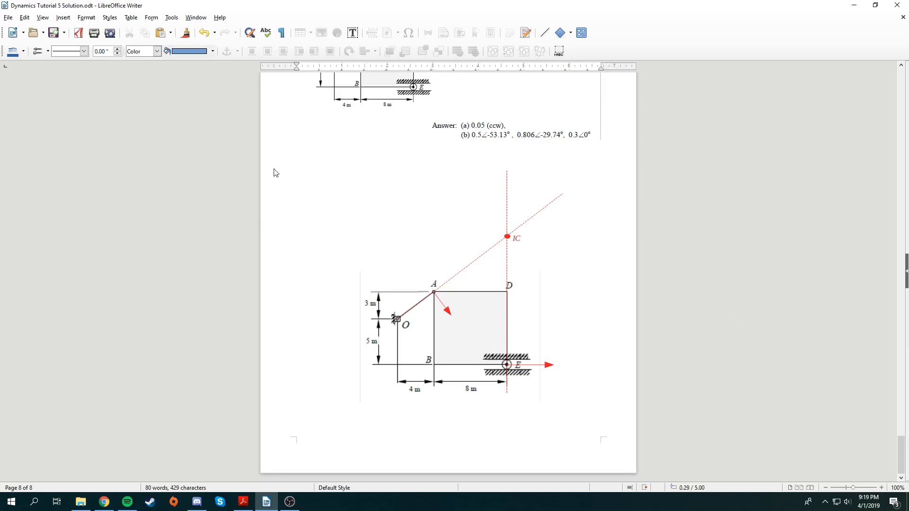
# Draw a red horizontal line about 2.40 long from O to the plate edge DE, with a line width of 0.04".
pyautogui.click(63, 18)
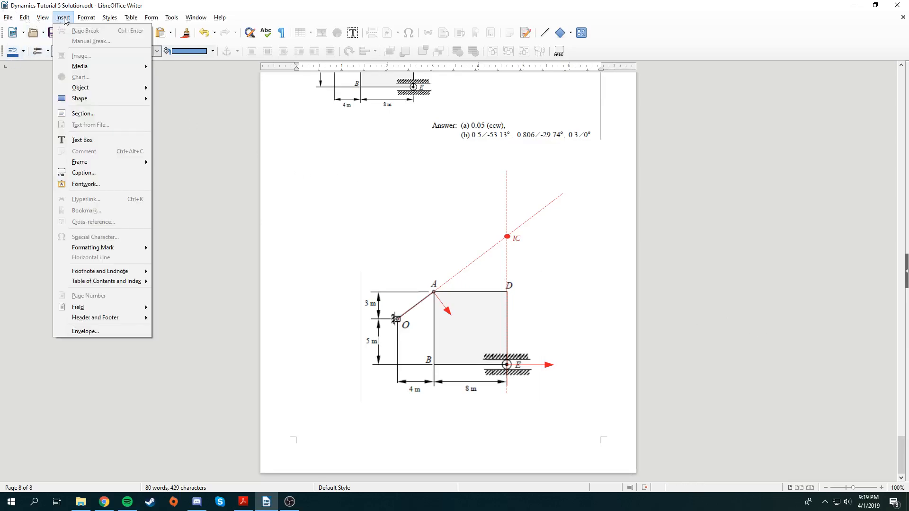
pyautogui.moveTo(97, 99)
pyautogui.moveTo(175, 99)
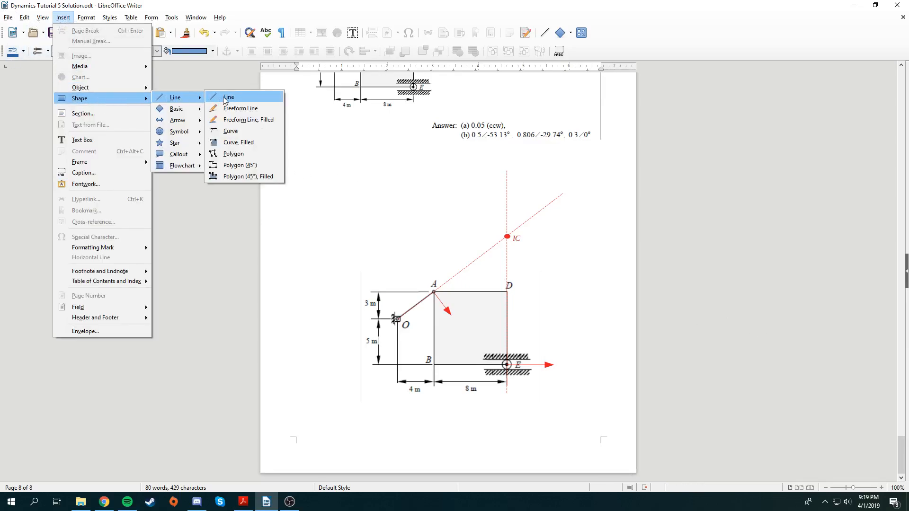
pyautogui.click(221, 99)
pyautogui.moveTo(398, 319); pyautogui.dragTo(506, 319)
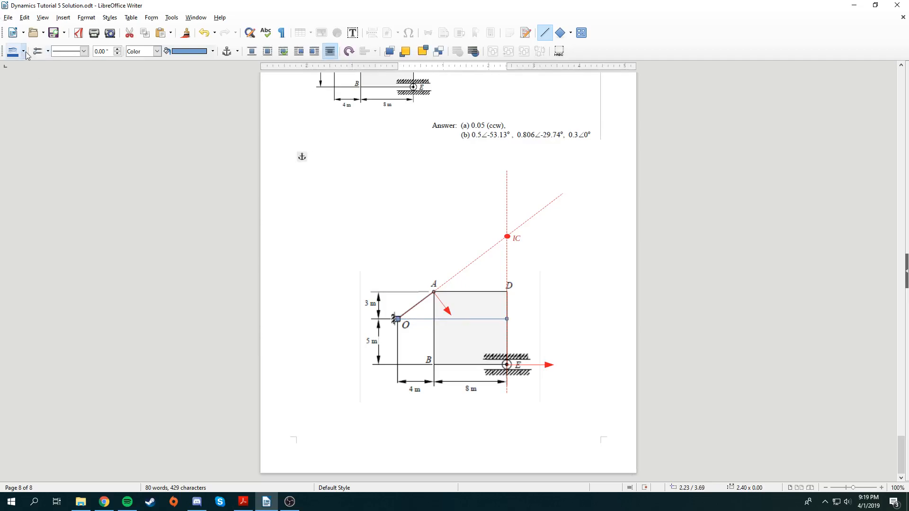
pyautogui.click(117, 48)
pyautogui.click(23, 52)
pyautogui.click(46, 99)
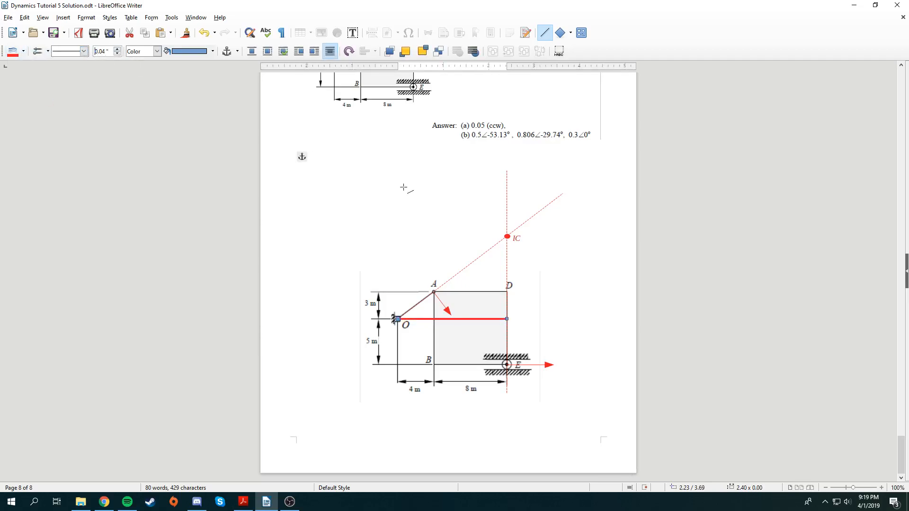
pyautogui.press('Escape')
# Copy the IC label to just below the thick red line and change the copy's text to "12m".
pyautogui.click(521, 241)
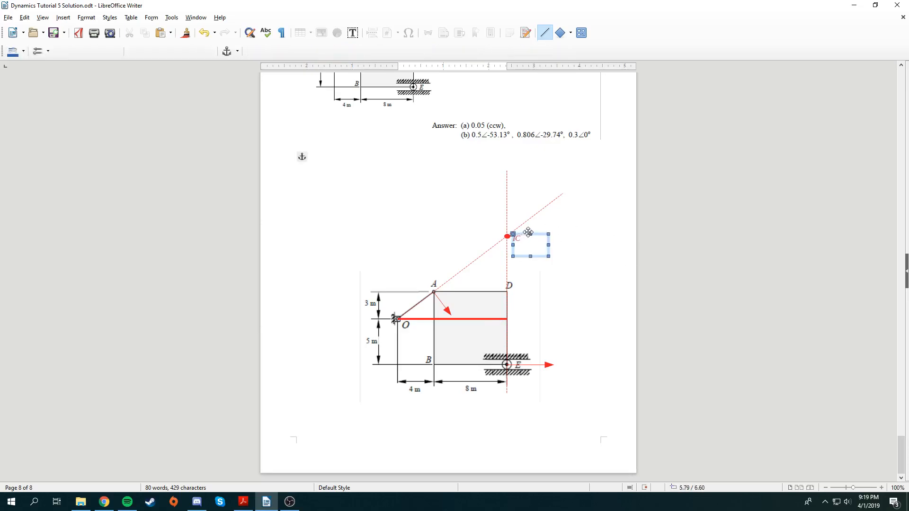
pyautogui.moveTo(539, 234); pyautogui.dragTo(376, 324)
pyautogui.doubleClick(453, 332)
pyautogui.write('12m')
pyautogui.click(660, 320)
# Copy the 12m label to beside the vertical dashed line above D and change its text to "3+h".
pyautogui.click(459, 328)
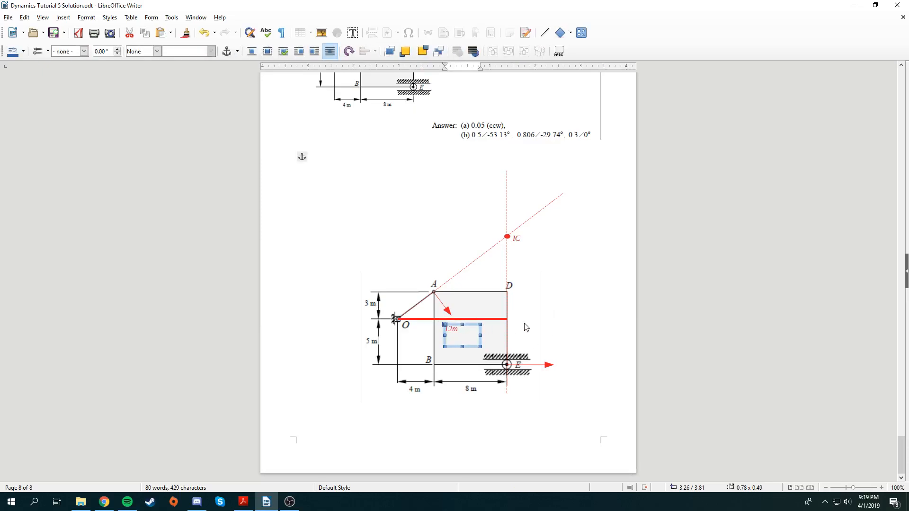
pyautogui.moveTo(471, 323); pyautogui.dragTo(545, 270)
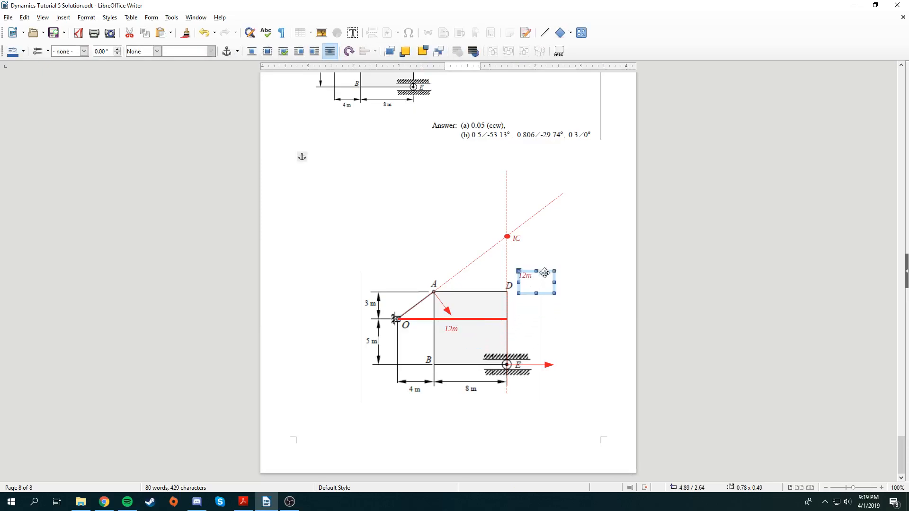
pyautogui.doubleClick(530, 275)
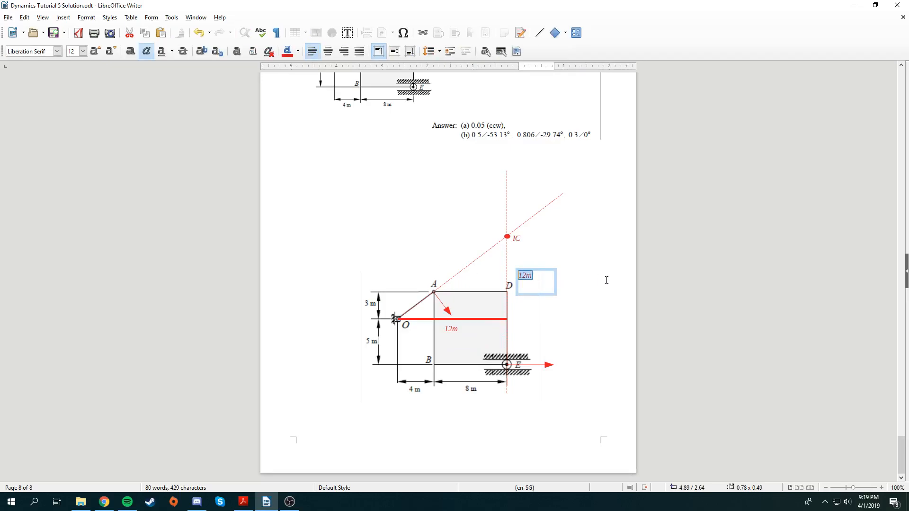
pyautogui.write('3+h')
pyautogui.click(702, 283)
# Move the 3+h label closer to the vertical dashed line.
pyautogui.click(527, 277)
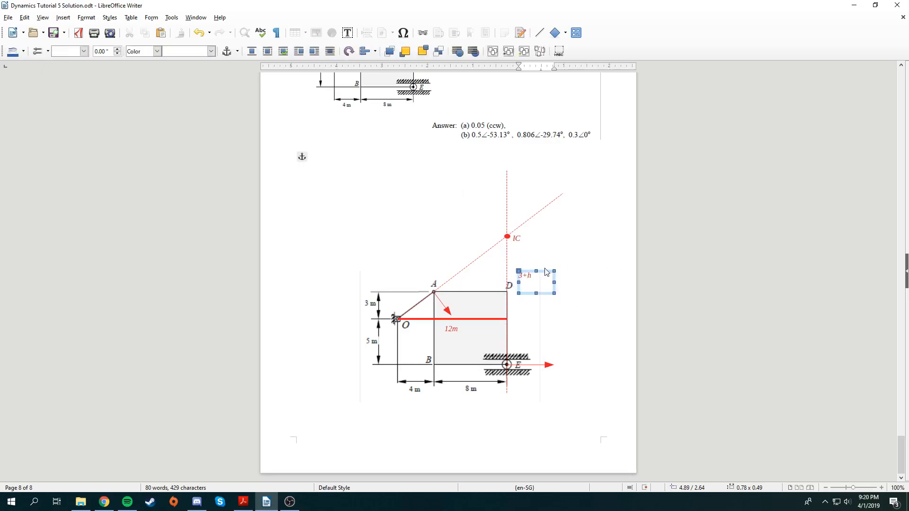
pyautogui.moveTo(544, 271); pyautogui.dragTo(536, 269)
pyautogui.click(712, 291)
pyautogui.click(523, 278)
pyautogui.click(724, 312)
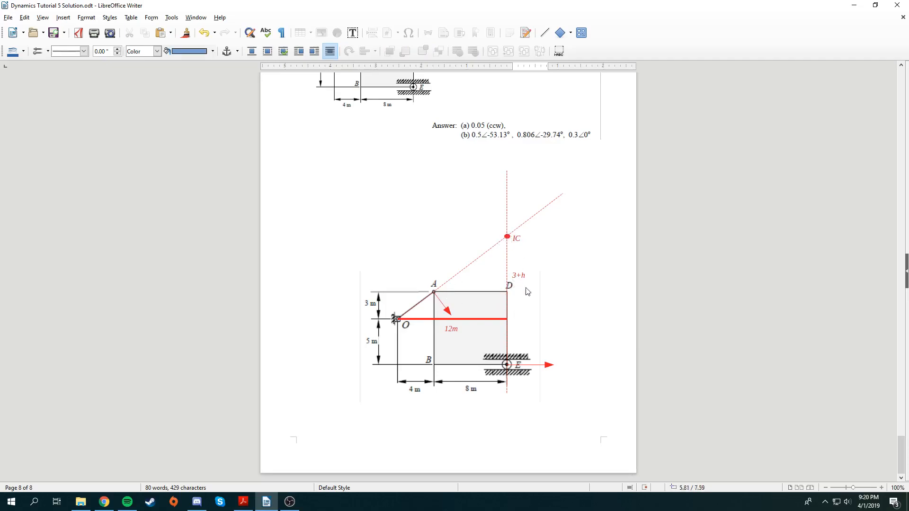
pyautogui.click(587, 305)
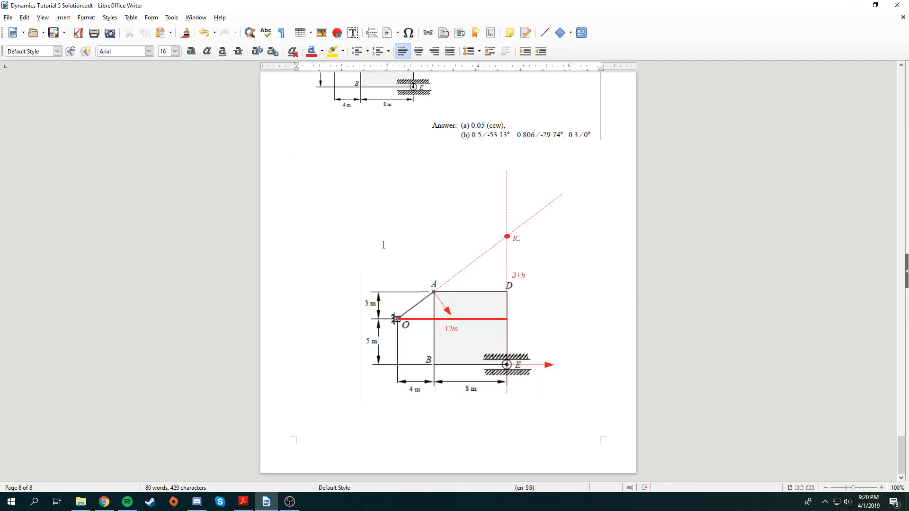
# Insert a page break after the diagram page and write "By similar triangles:" in red on the new page.
pyautogui.hotkey('ctrl', 'Return')
pyautogui.scroll(5, 492, 323)
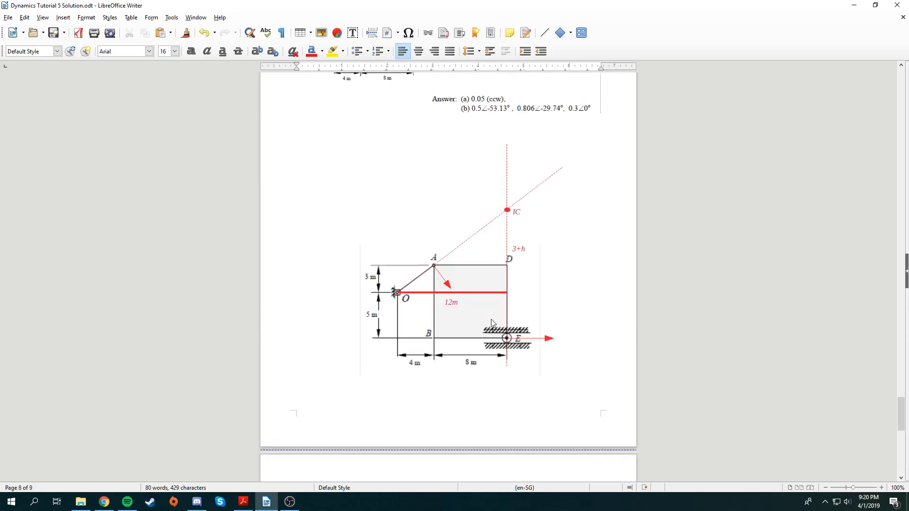
pyautogui.scroll(-8, 501, 308)
pyautogui.scroll(3, 503, 310)
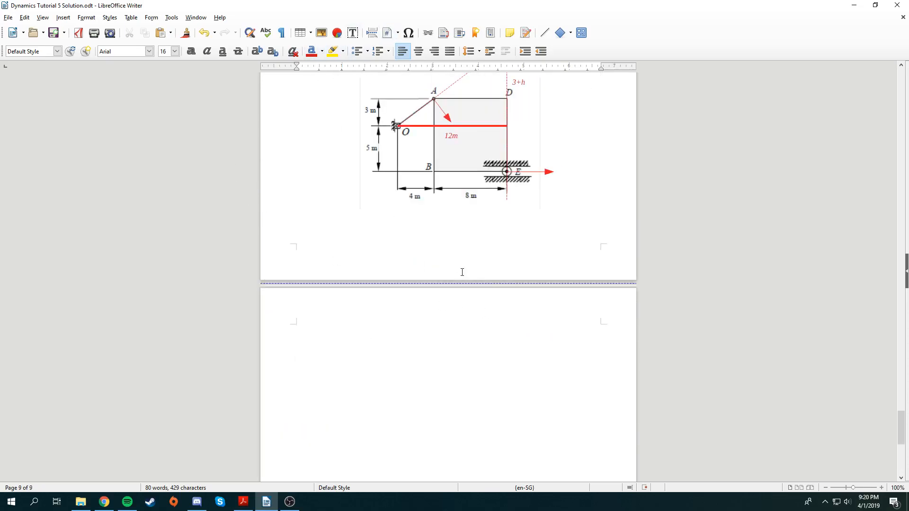
pyautogui.write('milar triangles:')
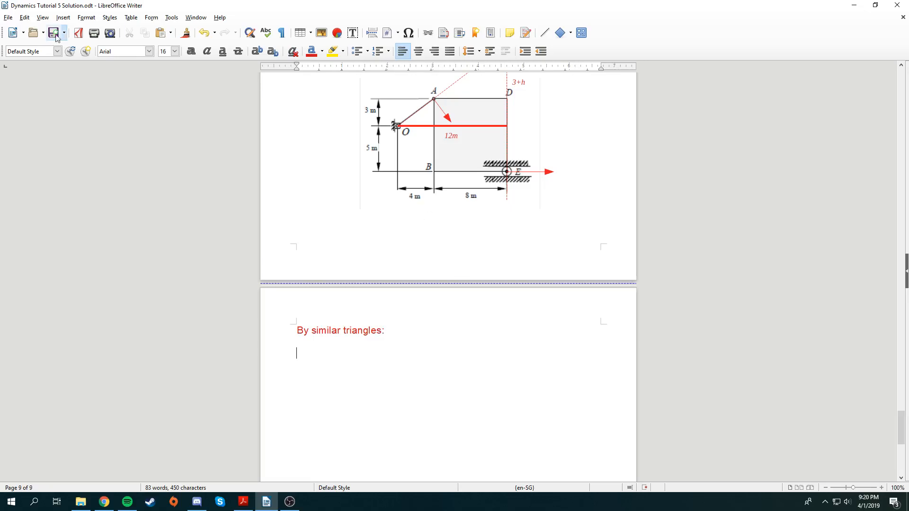
# Insert a formula object below "By similar triangles:" reading { 3+h } over { 12 } = { h } over { 8 }.
pyautogui.click(57, 19)
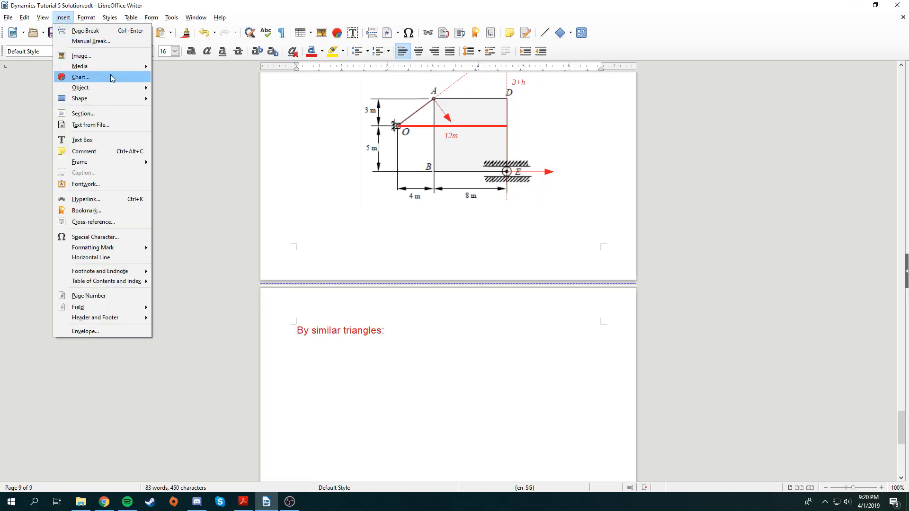
pyautogui.moveTo(119, 94)
pyautogui.click(182, 88)
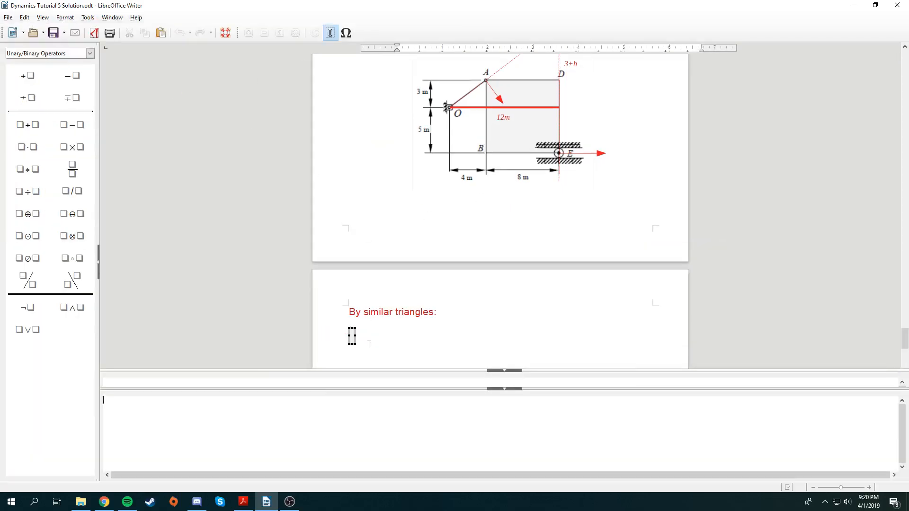
pyautogui.scroll(3, 552, 294)
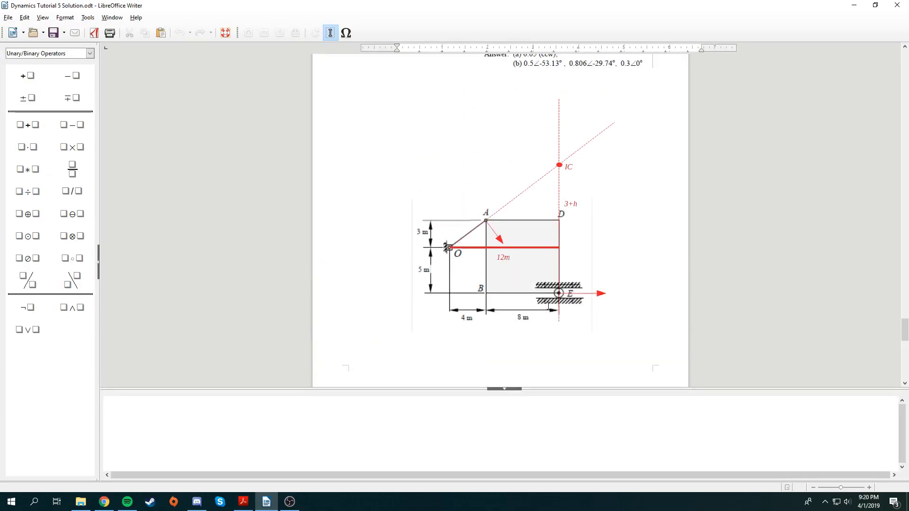
pyautogui.scroll(-1, 548, 306)
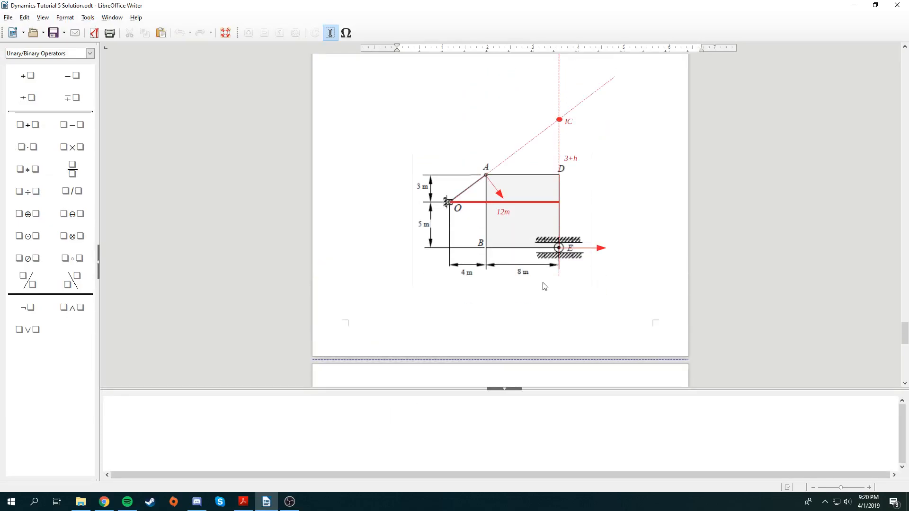
pyautogui.scroll(-1, 516, 263)
pyautogui.scroll(2, 532, 236)
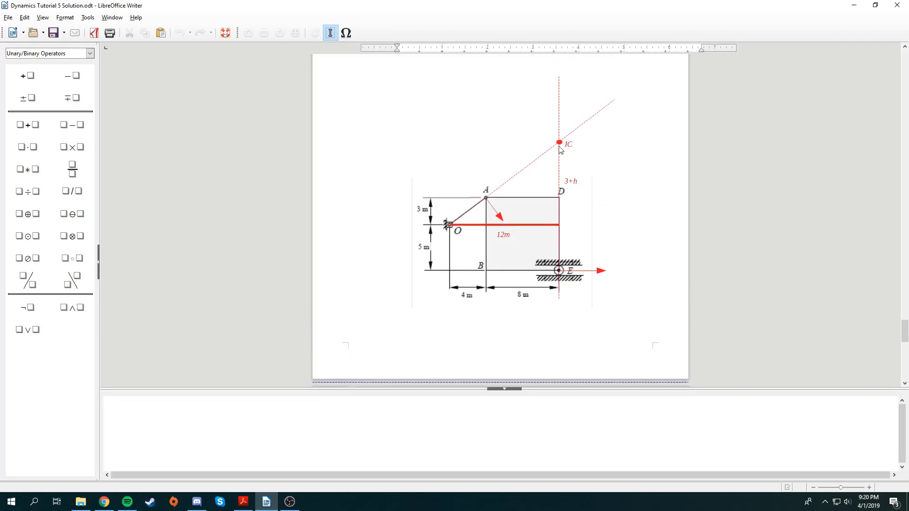
pyautogui.scroll(-1, 312, 383)
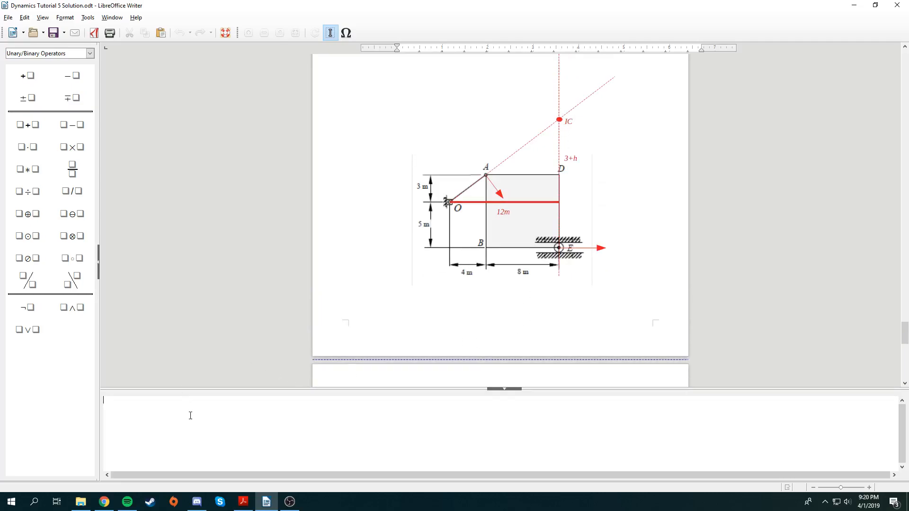
pyautogui.write('} over { 12 } = { h } over')
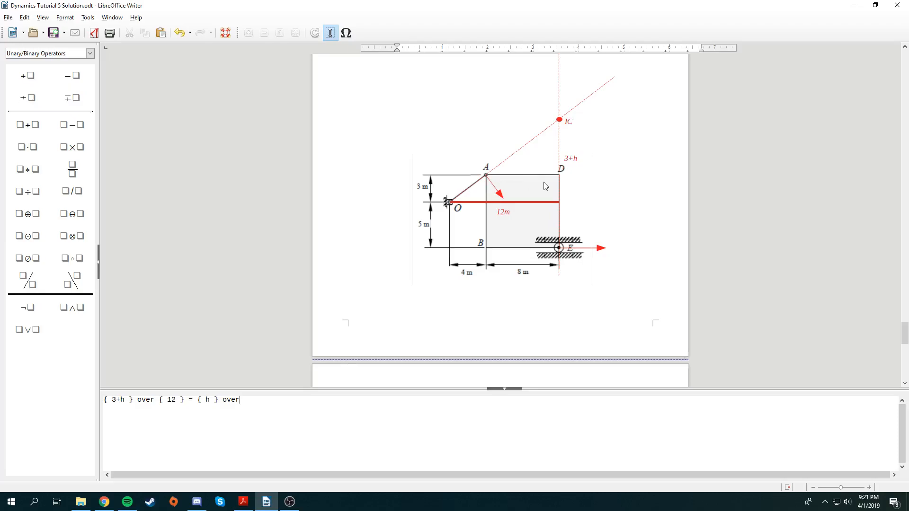
pyautogui.write('}')
pyautogui.write('8')
pyautogui.press('Delete')
pyautogui.scroll(-5, 229, 251)
pyautogui.scroll(6, 556, 305)
pyautogui.scroll(-2, 556, 306)
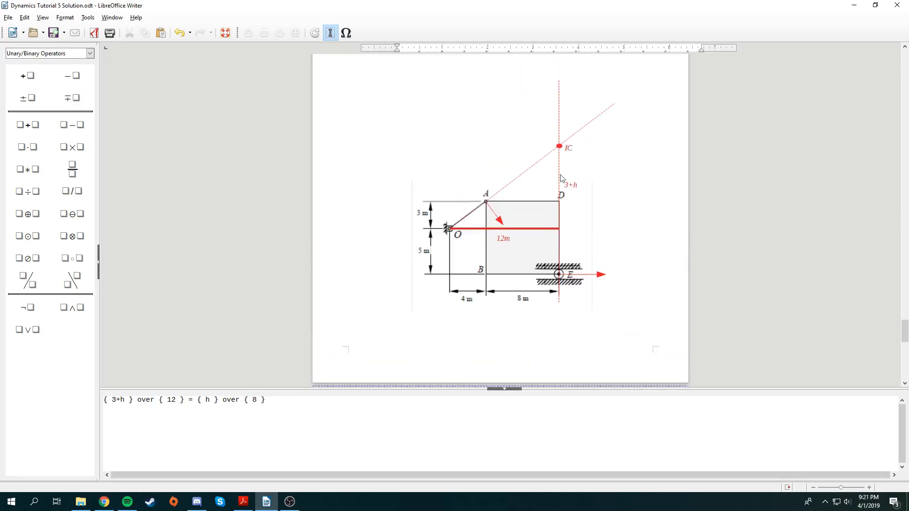
pyautogui.click(768, 267)
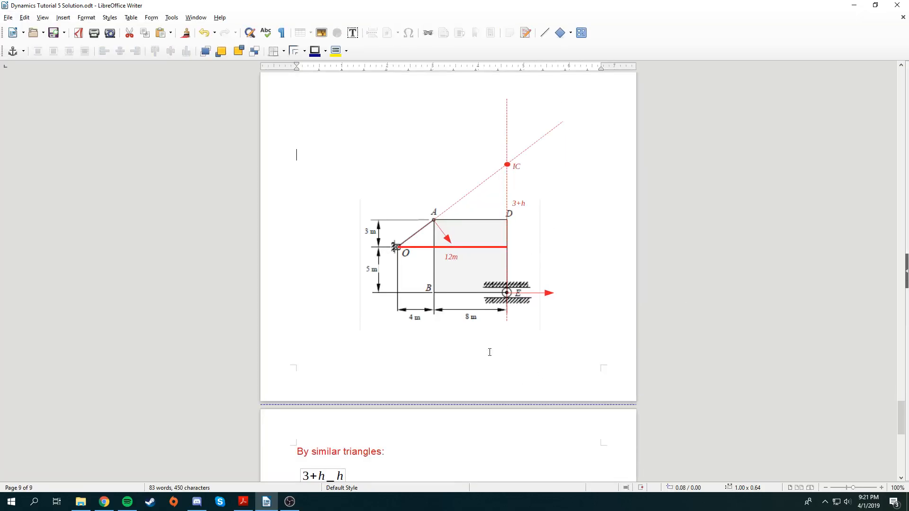
# Copy the similar-triangles equation to a new line below it and change the copy to 24+8h=12h.
pyautogui.scroll(-5, 504, 350)
pyautogui.click(368, 375)
pyautogui.scroll(-3, 472, 365)
pyautogui.click(330, 298)
pyautogui.hotkey('ctrl', 'c')
pyautogui.click(379, 298)
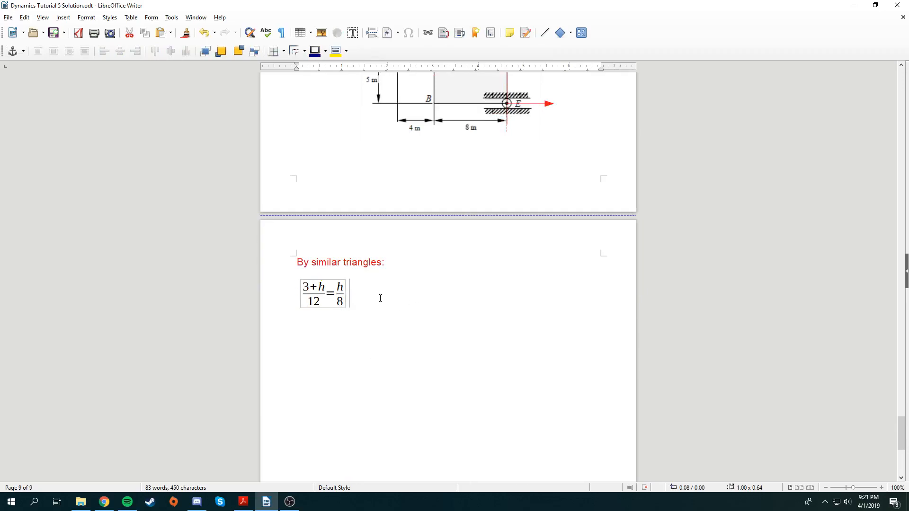
pyautogui.press('Return')
pyautogui.hotkey('ctrl', 'v')
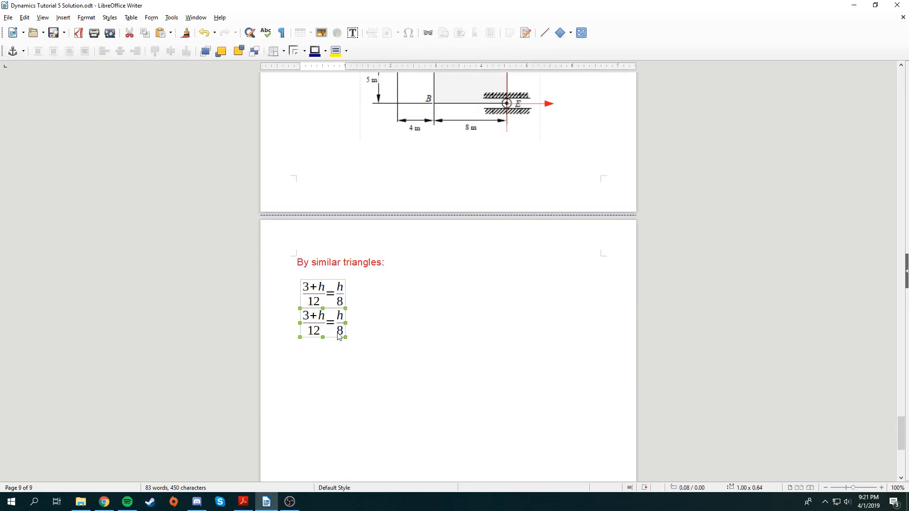
pyautogui.doubleClick(334, 332)
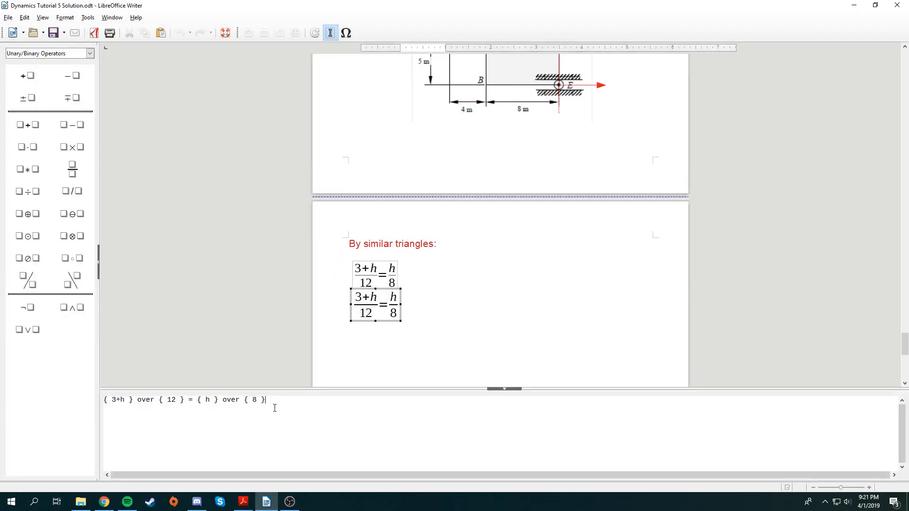
pyautogui.hotkey('ctrl', 'a')
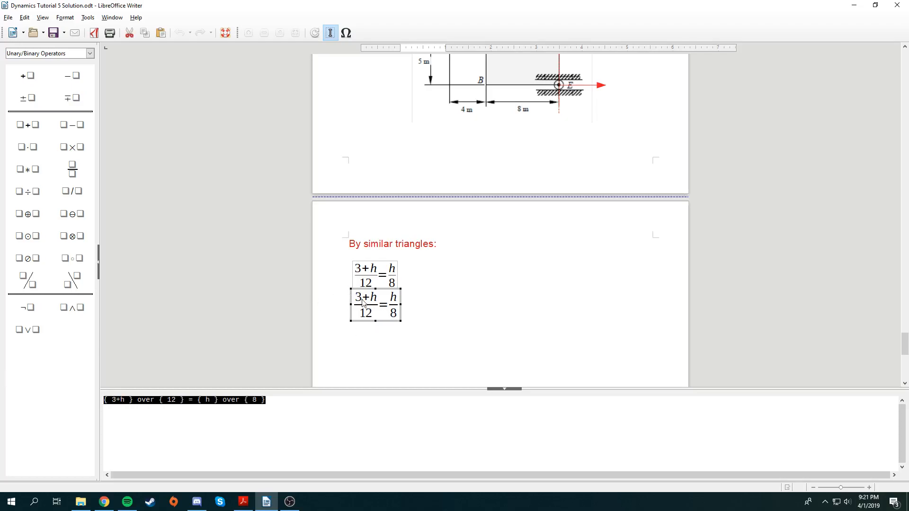
pyautogui.write('24')
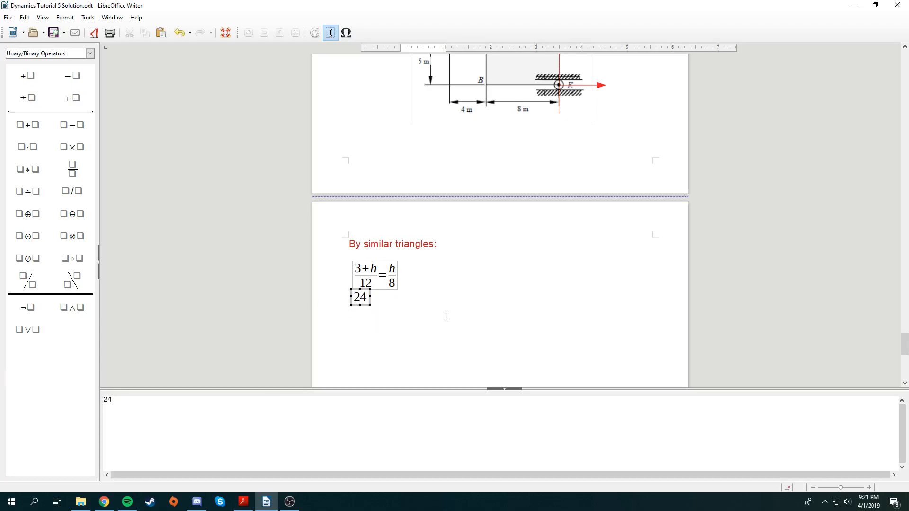
pyautogui.write('+8h=12h')
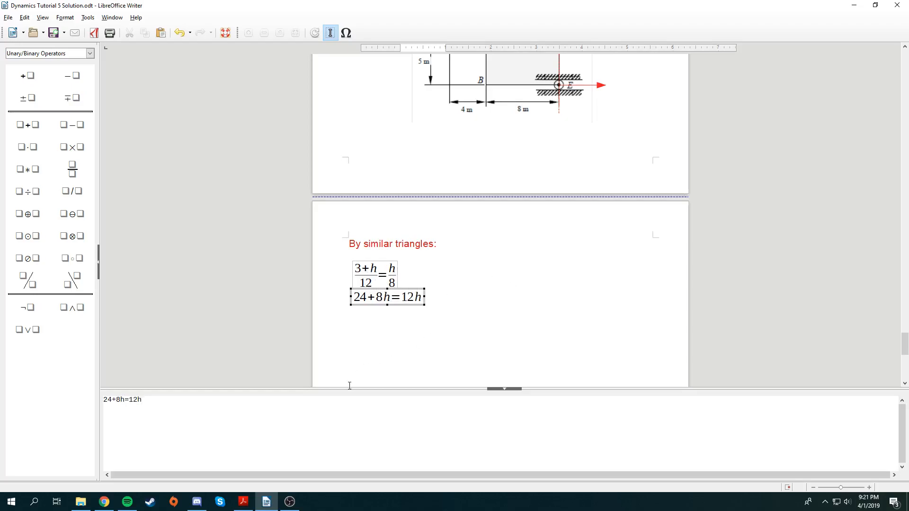
pyautogui.click(455, 318)
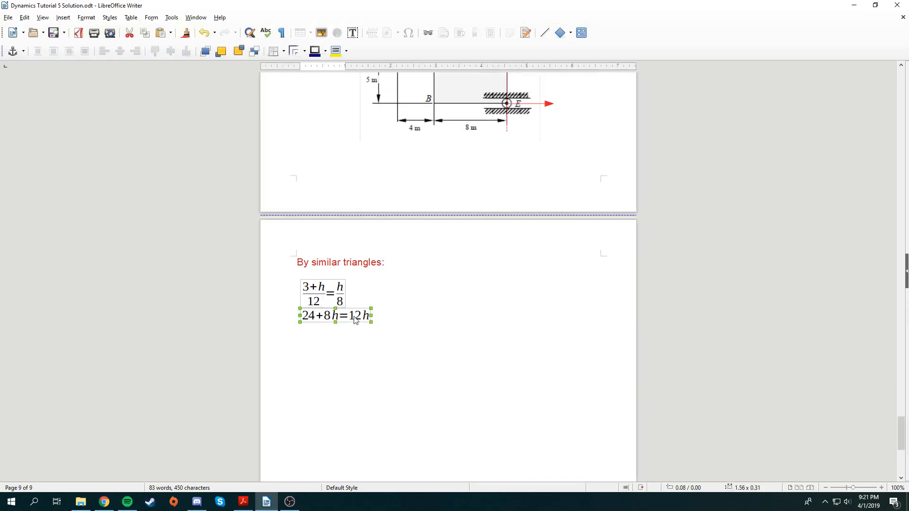
# Duplicate the 24+8h=12h equation on the next line and change the duplicate to h=6m.
pyautogui.click(411, 317)
pyautogui.press('Return')
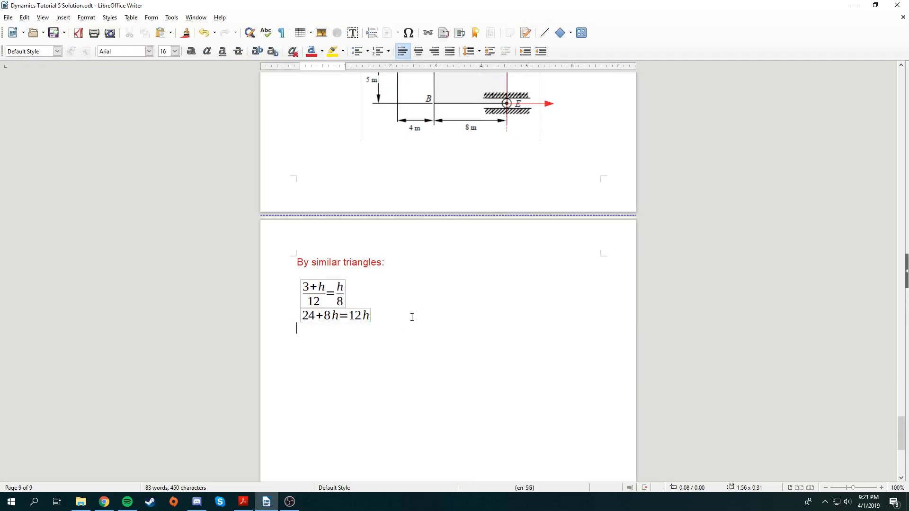
pyautogui.hotkey('ctrl', 'v')
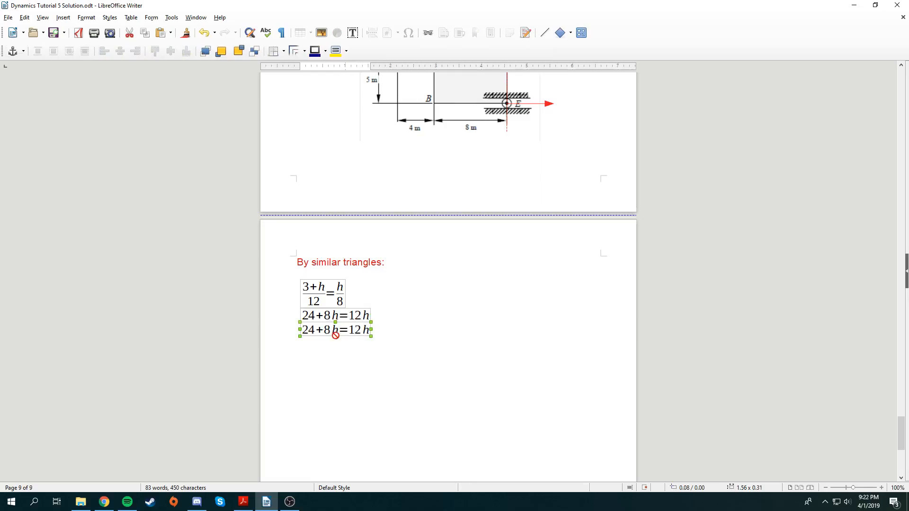
pyautogui.doubleClick(346, 332)
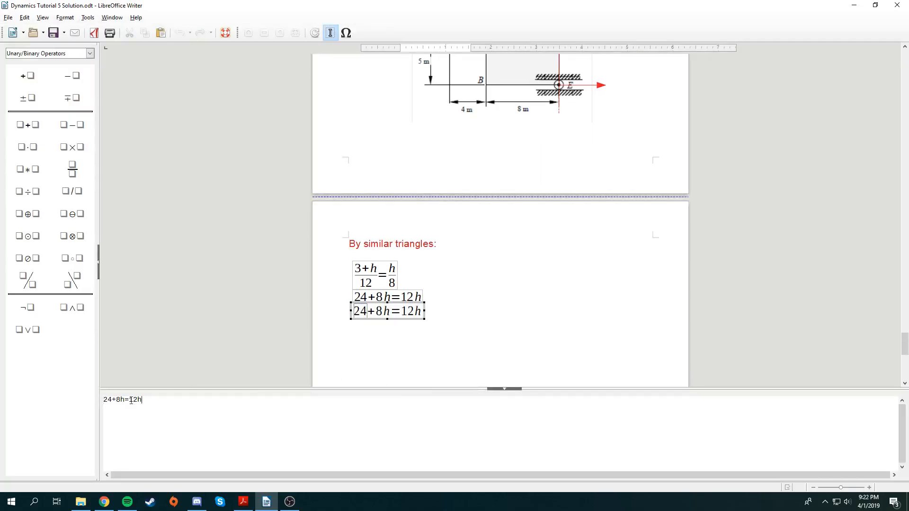
pyautogui.hotkey('ctrl', 'a')
pyautogui.write('h=')
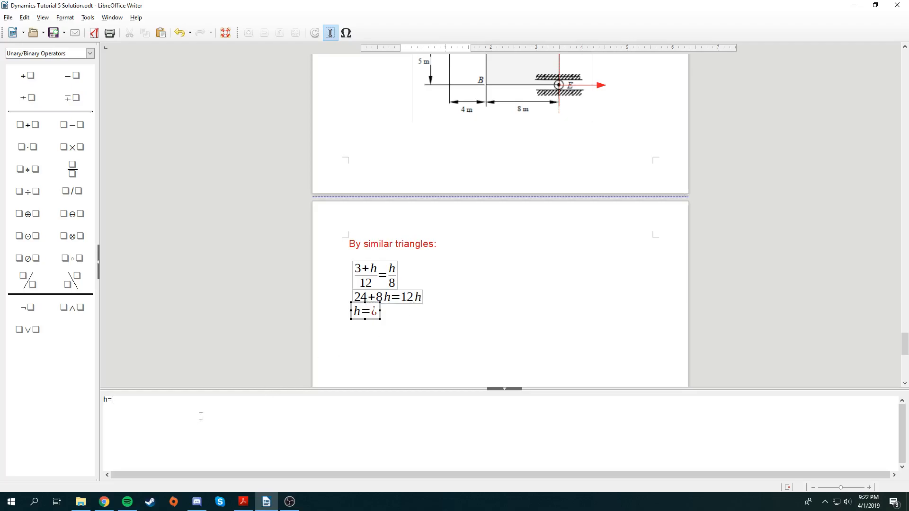
pyautogui.write('6m')
pyautogui.click(506, 336)
# Examine the annotated diagram around A, D and IC against the equations for h.
pyautogui.scroll(10, 563, 327)
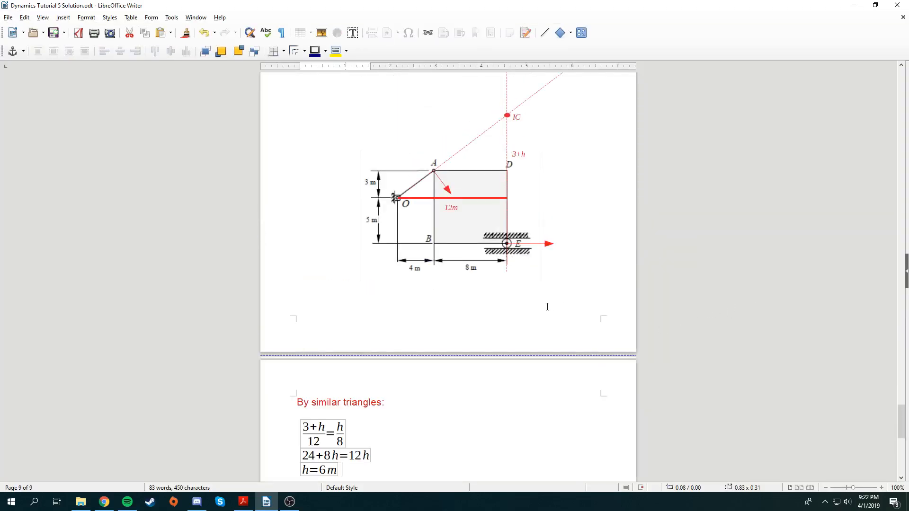
pyautogui.click(548, 299)
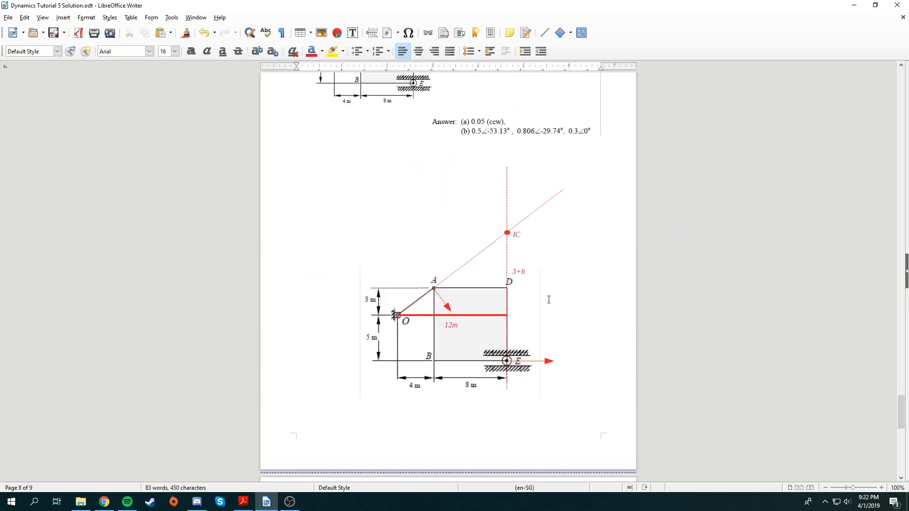
pyautogui.click(523, 273)
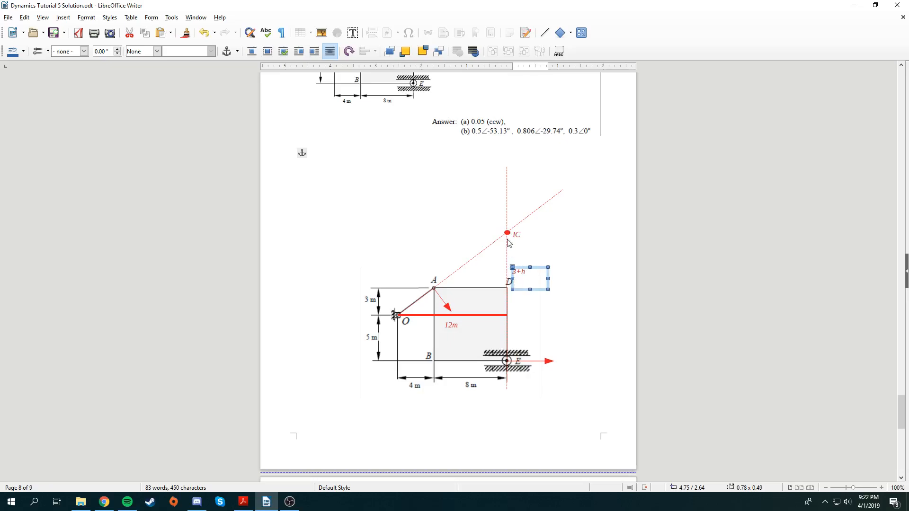
pyautogui.scroll(-3, 574, 320)
pyautogui.scroll(3, 573, 319)
pyautogui.press('Escape')
pyautogui.scroll(-3, 516, 279)
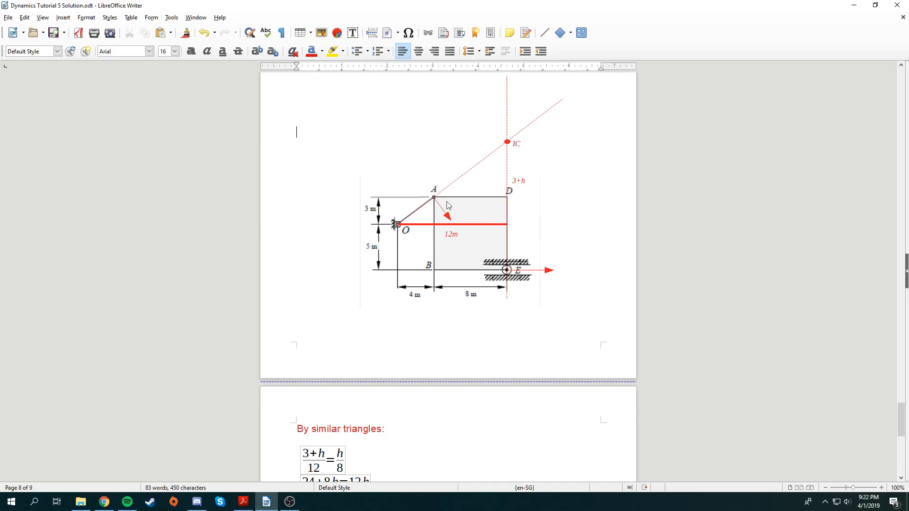
pyautogui.scroll(-5, 403, 373)
pyautogui.scroll(5, 402, 373)
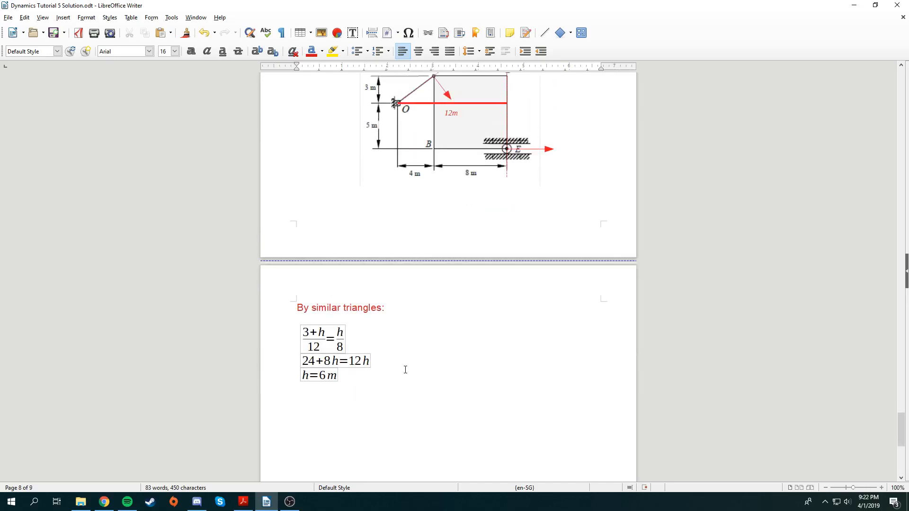
pyautogui.scroll(-3, 399, 367)
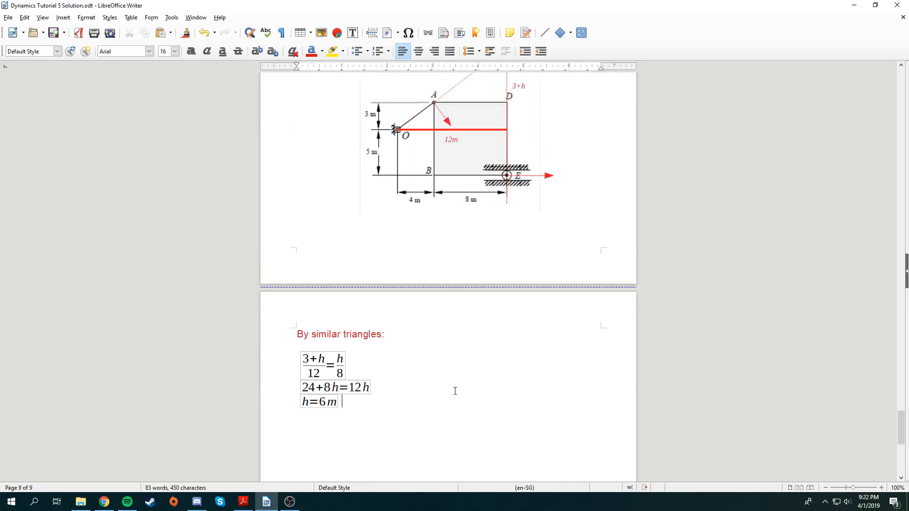
# Insert a formula object below h=6m reading AIC^2 = AD^2 + DIC^2.
pyautogui.click(63, 18)
pyautogui.moveTo(100, 88)
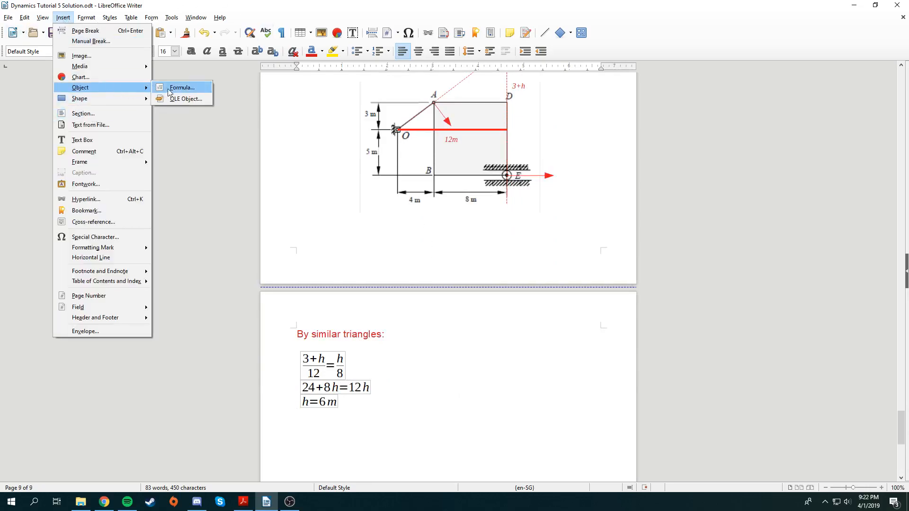
pyautogui.click(176, 88)
pyautogui.scroll(5, 560, 174)
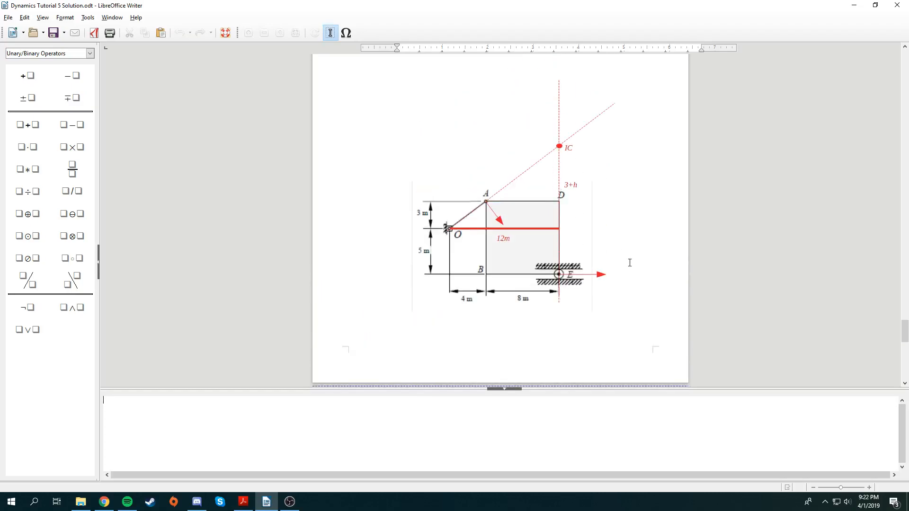
pyautogui.scroll(-6, 630, 262)
pyautogui.write('AIC')
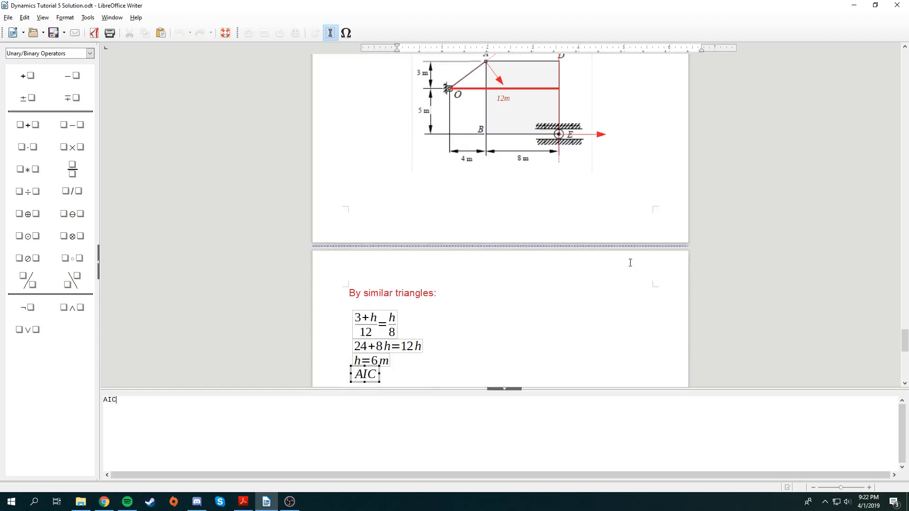
pyautogui.write('^2 =')
pyautogui.scroll(6, 659, 179)
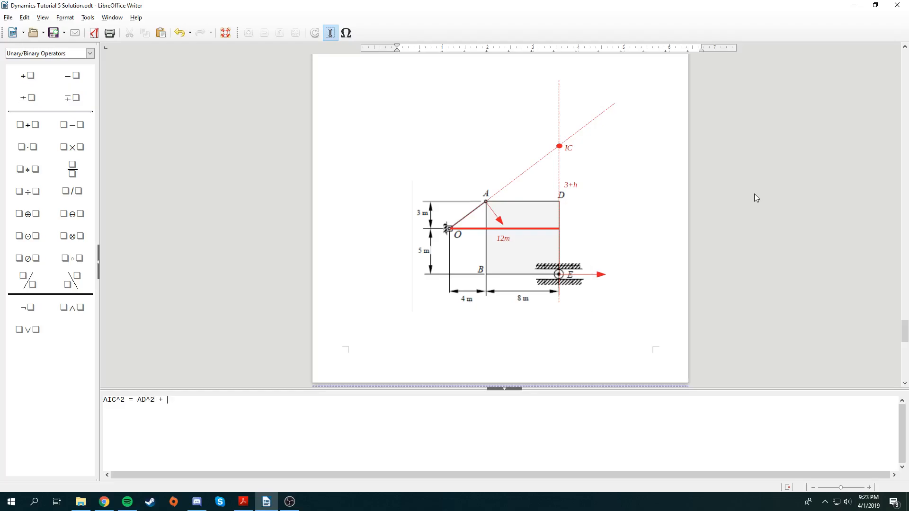
pyautogui.write('AD^2 + DIC^2')
pyautogui.scroll(-5, 596, 217)
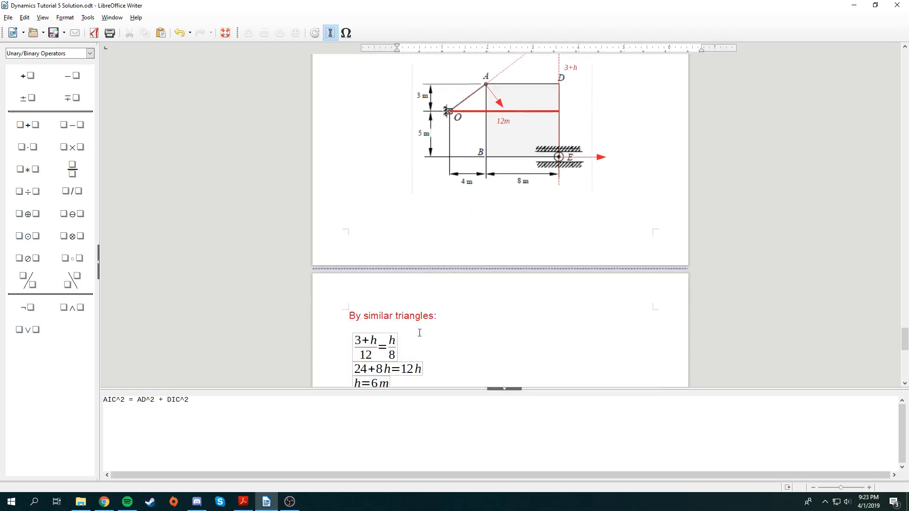
pyautogui.press('Escape')
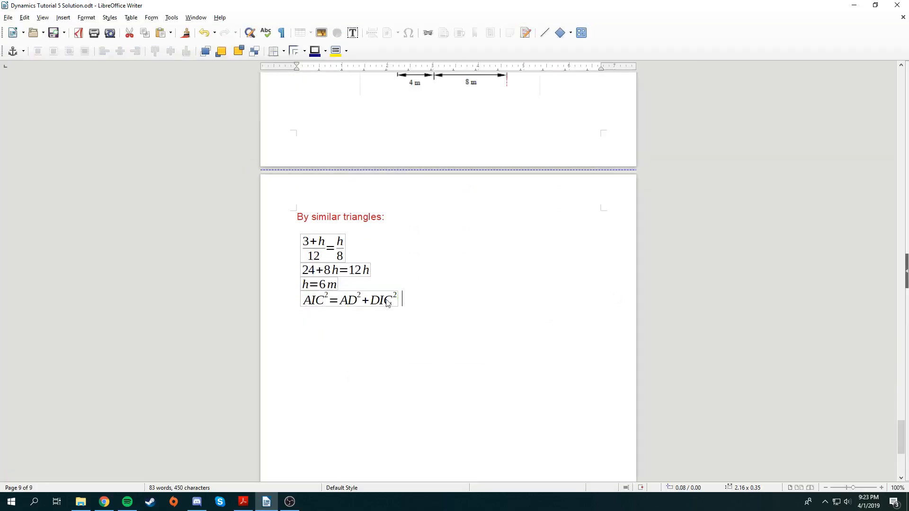
# Duplicate the AIC^2 = AD^2 + DIC^2 equation on the next line and replace AD with 8 in the copy.
pyautogui.press('Return')
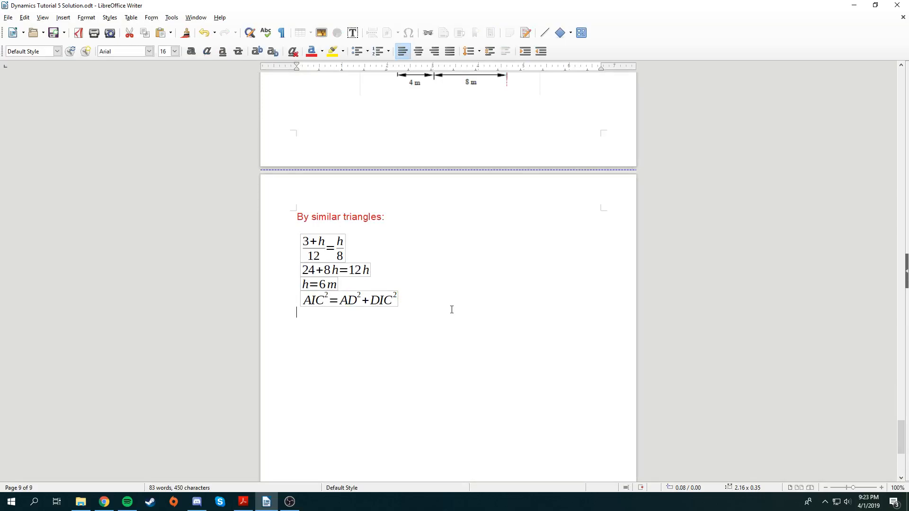
pyautogui.hotkey('ctrl', 'v')
pyautogui.doubleClick(369, 319)
pyautogui.scroll(4, 454, 369)
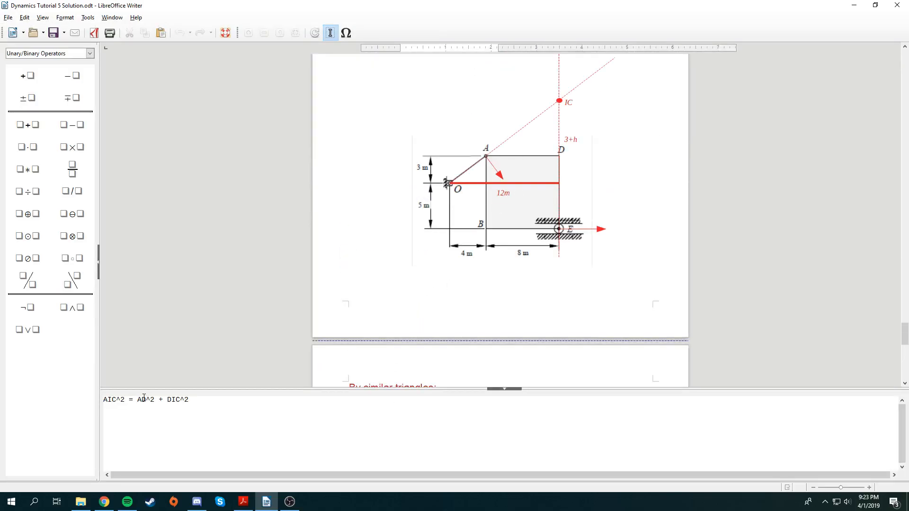
pyautogui.press('BackSpace')
pyautogui.press('BackSpace')
pyautogui.write('8')
# Clear DIC from the copied equation, keeping its exponent of 2.
pyautogui.click(176, 400)
pyautogui.press('BackSpace')
pyautogui.press('BackSpace')
pyautogui.press('BackSpace')
pyautogui.scroll(-5, 549, 199)
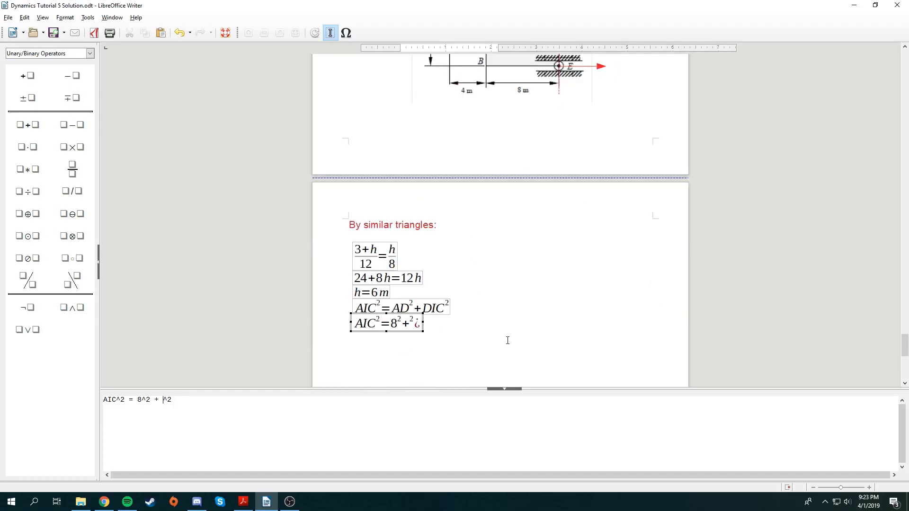
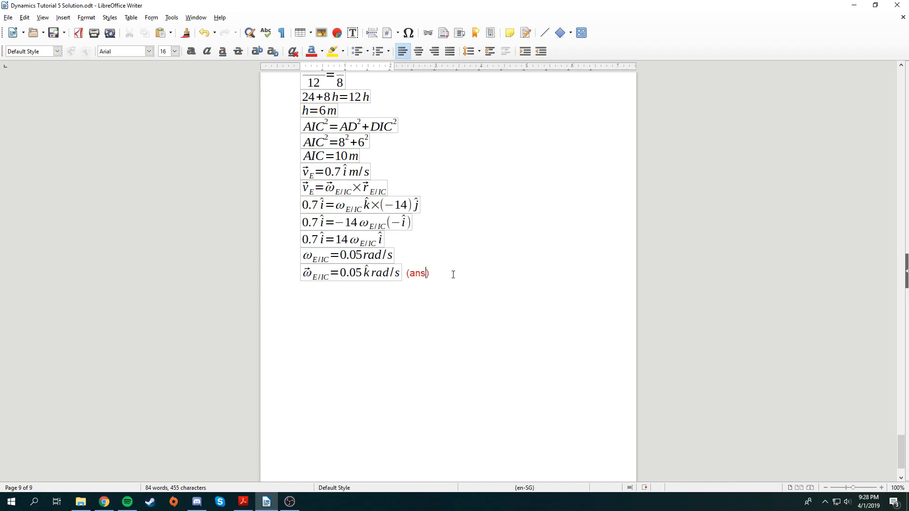
# Review question 4's statement and annotated diagram against the equations leading to the angular velocity answer.
pyautogui.scroll(20, 506, 290)
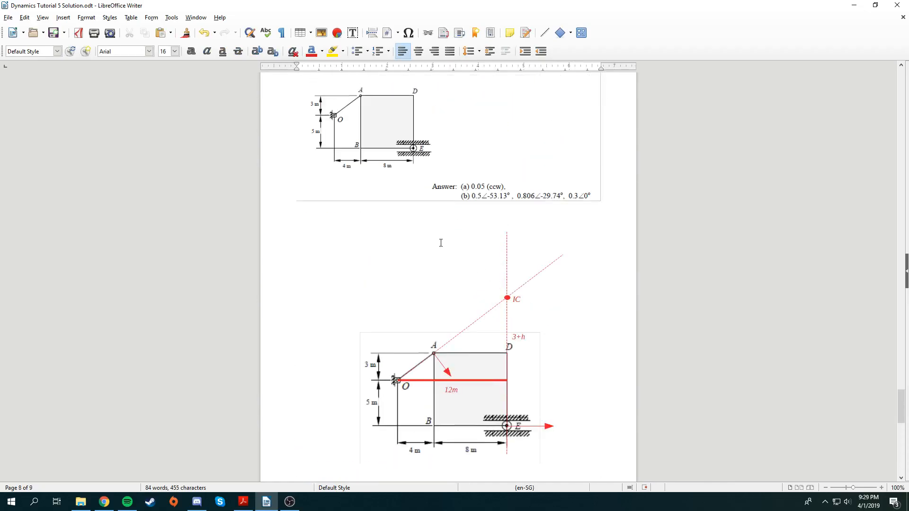
pyautogui.scroll(3, 440, 243)
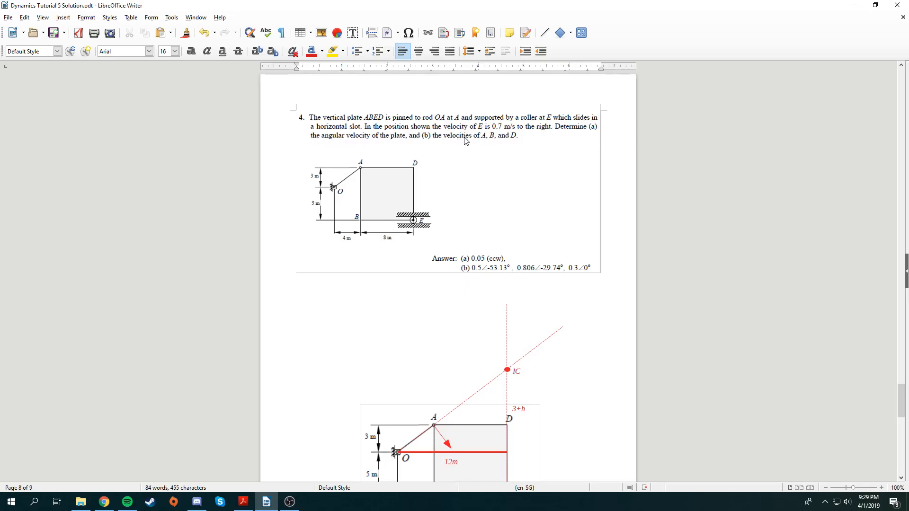
pyautogui.scroll(-6, 500, 158)
pyautogui.scroll(-20, 480, 254)
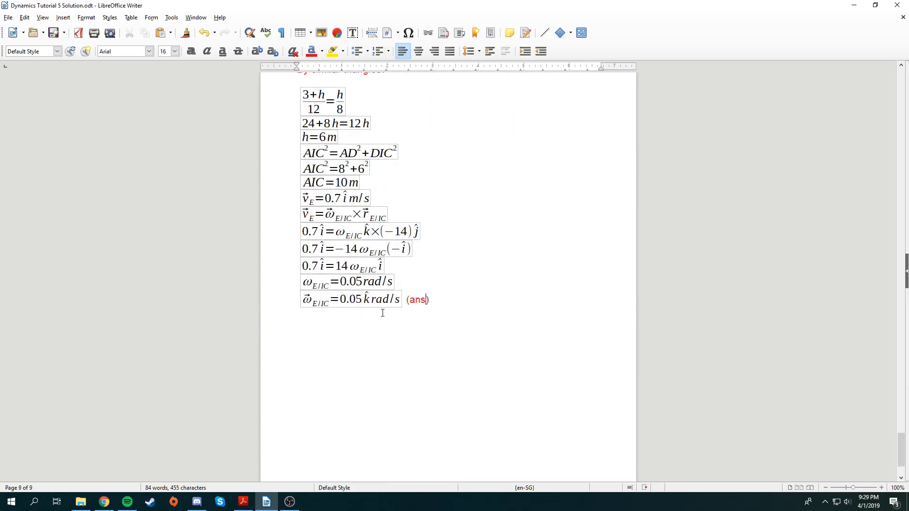
pyautogui.scroll(20, 378, 316)
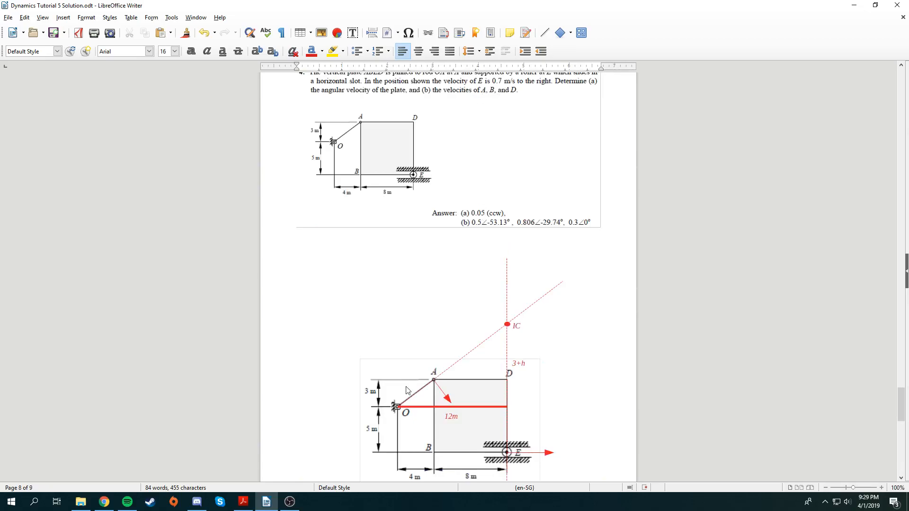
pyautogui.scroll(-10, 398, 379)
pyautogui.scroll(-10, 390, 371)
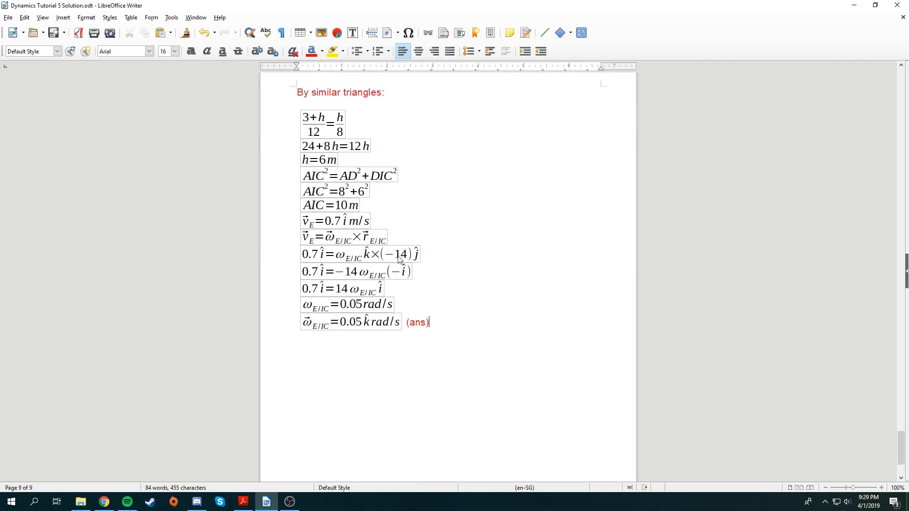
# Copy the vector equation for v_E with omega_E/IC × r_E/IC to a new line below the angular velocity answer.
pyautogui.click(340, 240)
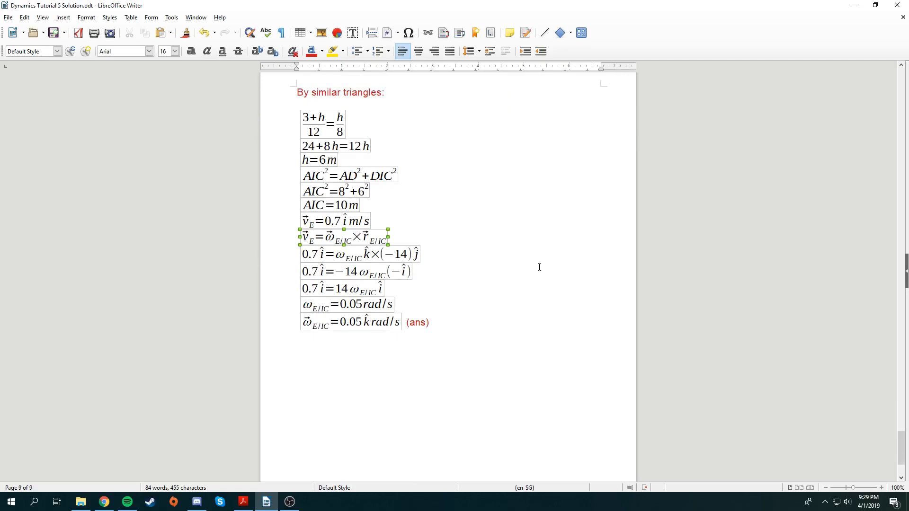
pyautogui.click(484, 333)
pyautogui.press('Return')
pyautogui.hotkey('ctrl', 'v')
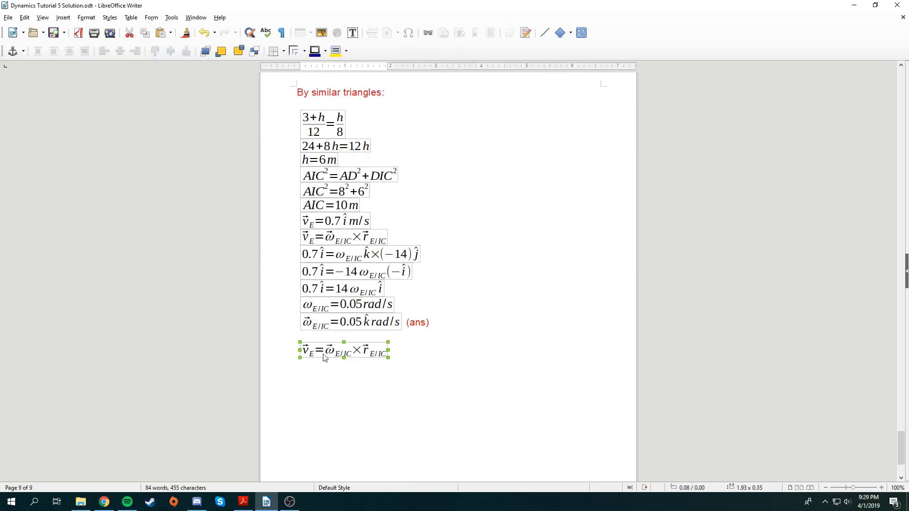
# Change the copied vector equation to v_A = omega_A/IC × r_A/IC by replacing every E subscript with A.
pyautogui.doubleClick(324, 356)
pyautogui.press('BackSpace')
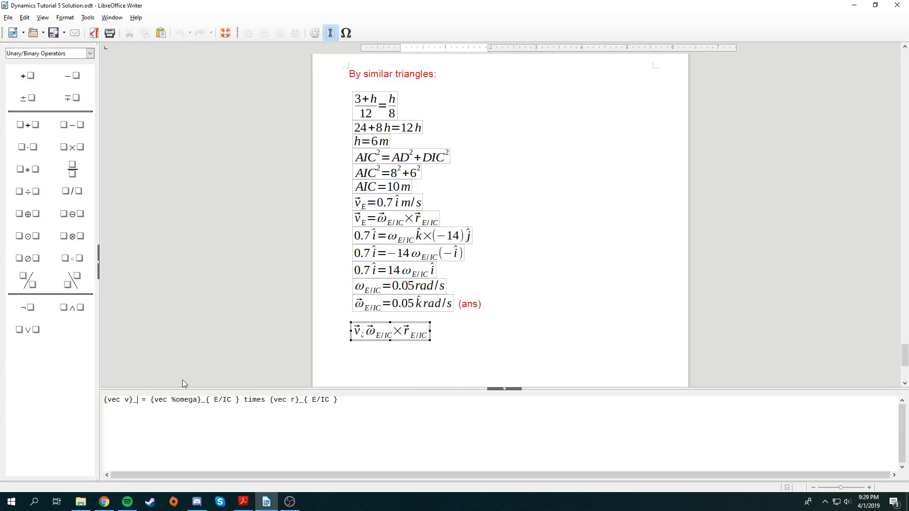
pyautogui.write('A')
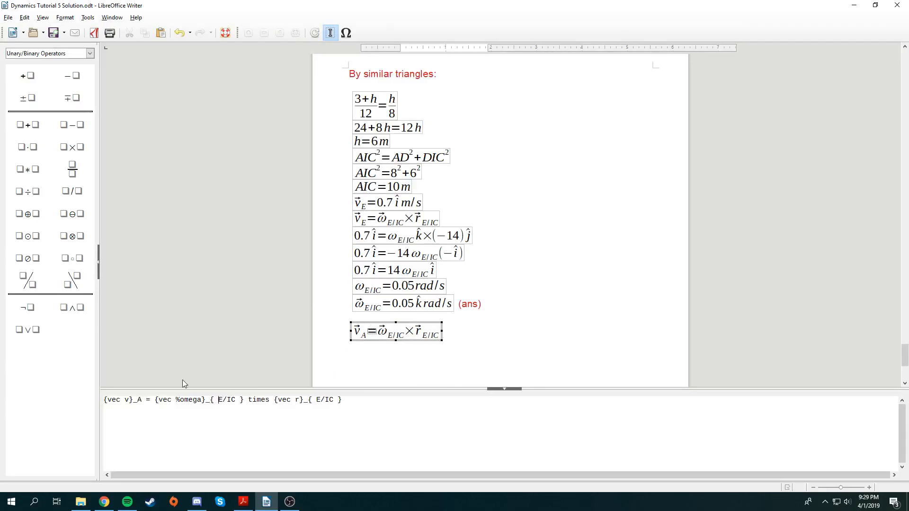
pyautogui.press('Delete')
pyautogui.press('Delete')
pyautogui.write('A/')
pyautogui.press('Delete')
pyautogui.press('Delete')
pyautogui.write('A/')
pyautogui.click(598, 347)
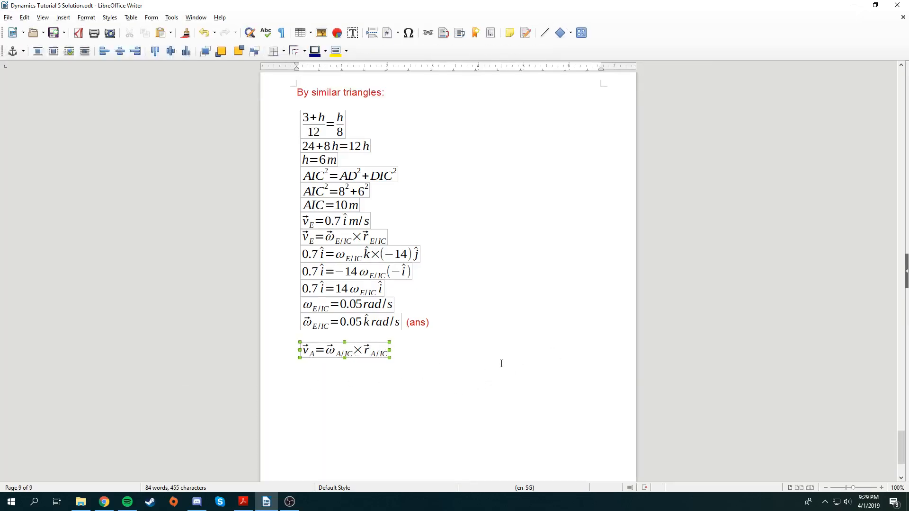
# Duplicate the v_A equation on the next line and replace omega_A/IC in the copy with 0.05 hat k.
pyautogui.hotkey('ctrl', 'c')
pyautogui.click(443, 361)
pyautogui.press('Return')
pyautogui.hotkey('ctrl', 'v')
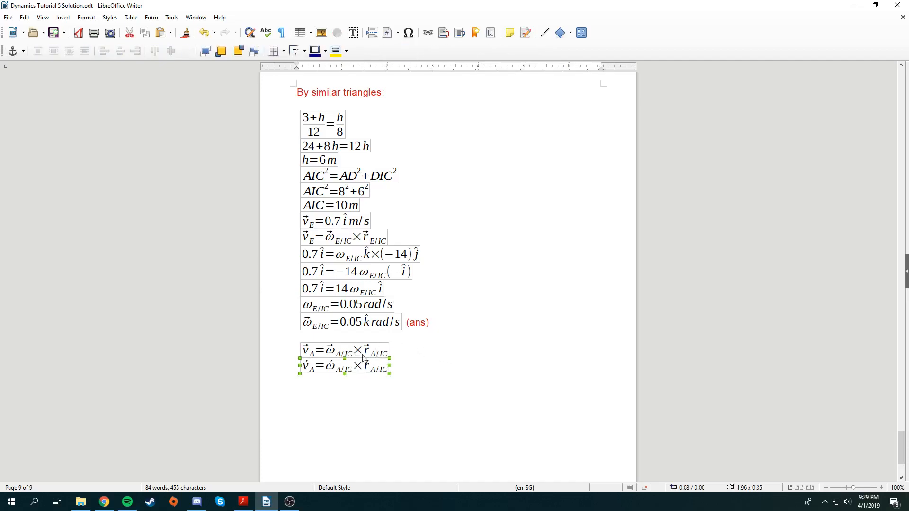
pyautogui.doubleClick(348, 365)
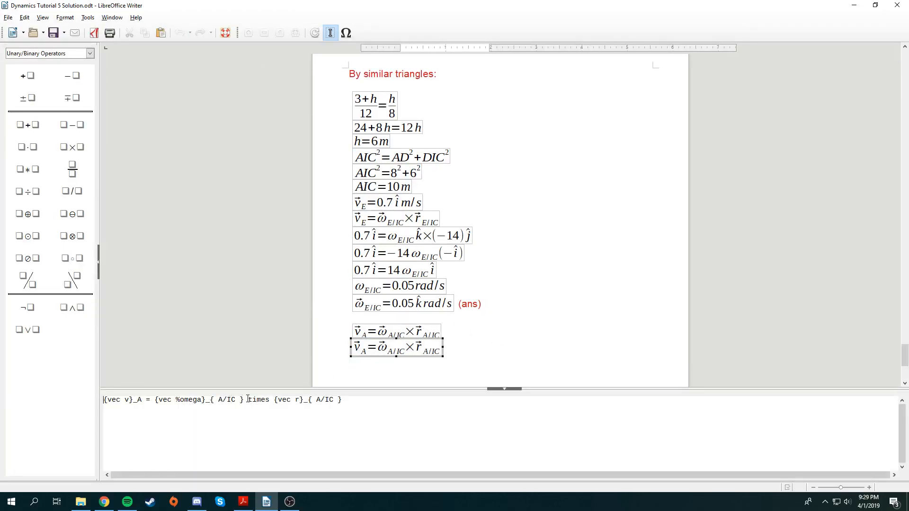
pyautogui.moveTo(247, 401); pyautogui.dragTo(152, 399)
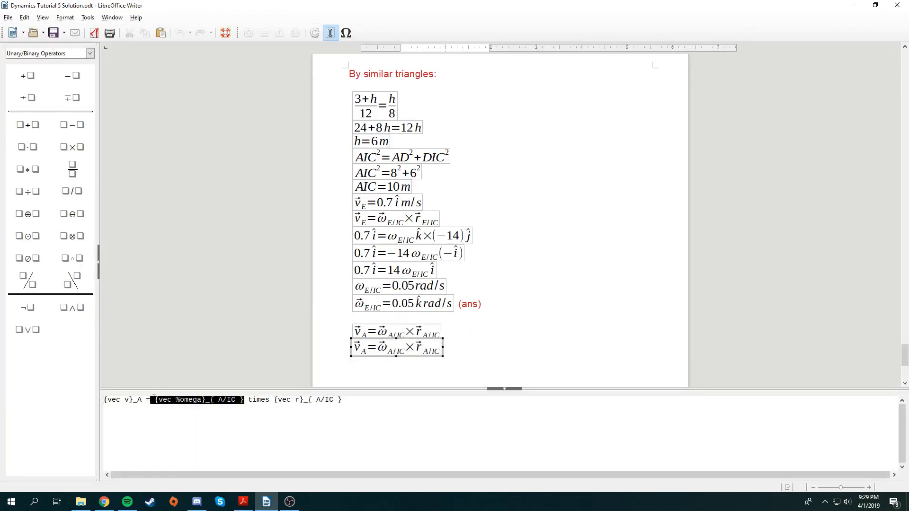
pyautogui.write('0.05 ')
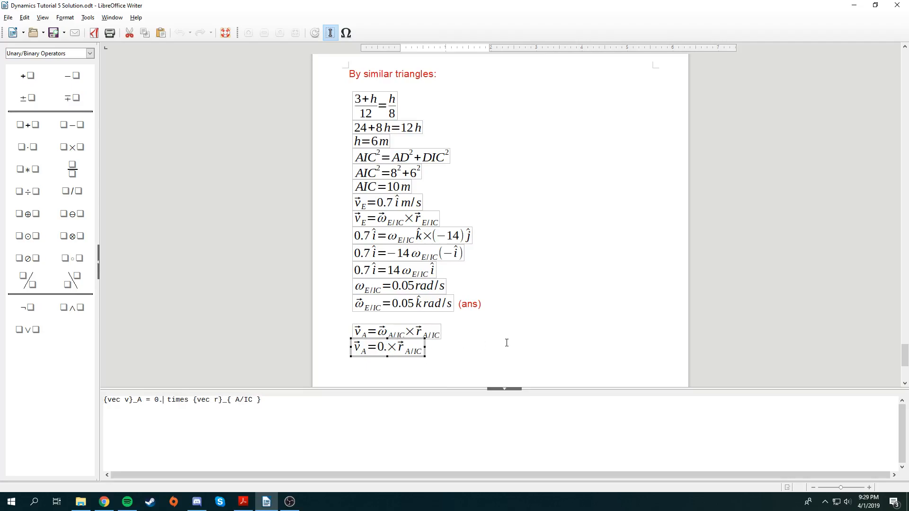
pyautogui.write('hat ')
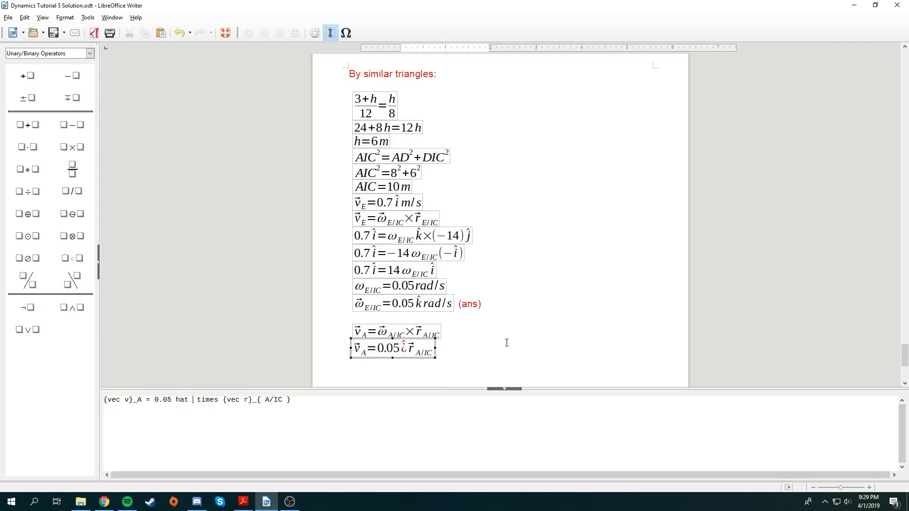
pyautogui.write('k')
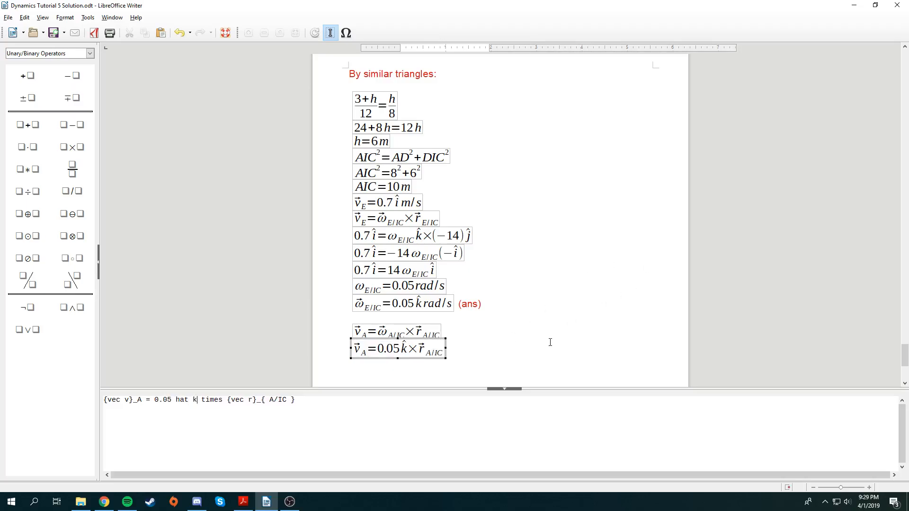
pyautogui.press('Escape')
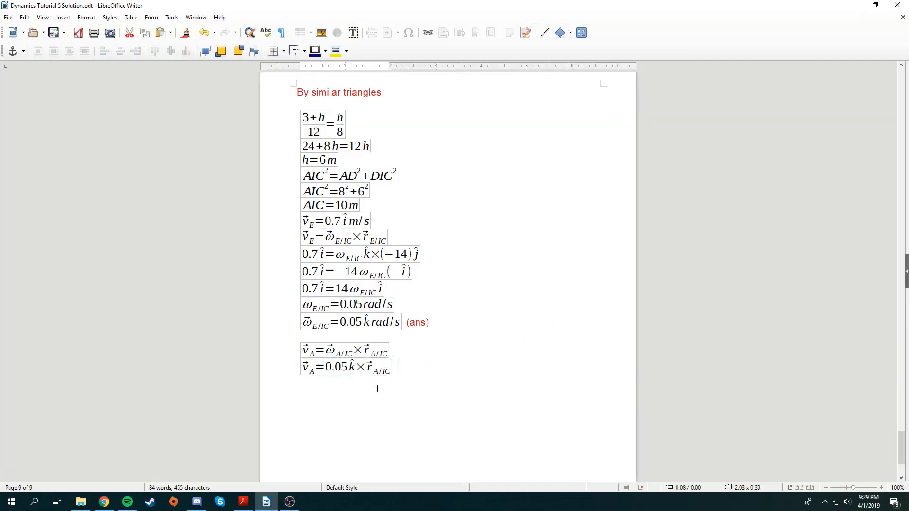
pyautogui.click(377, 388)
# Examine the annotated diagram around A, D and IC and the AIC equations for the components of r_A/IC.
pyautogui.scroll(10, 421, 366)
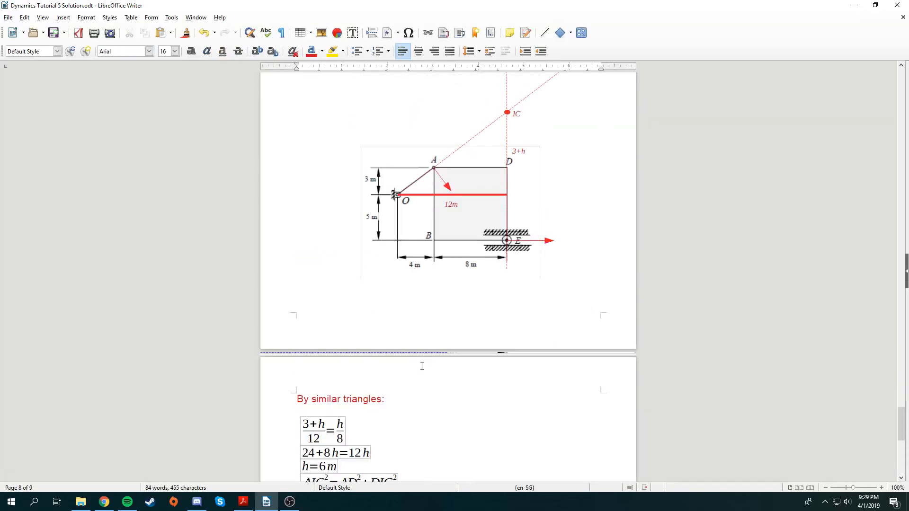
pyautogui.scroll(5, 422, 365)
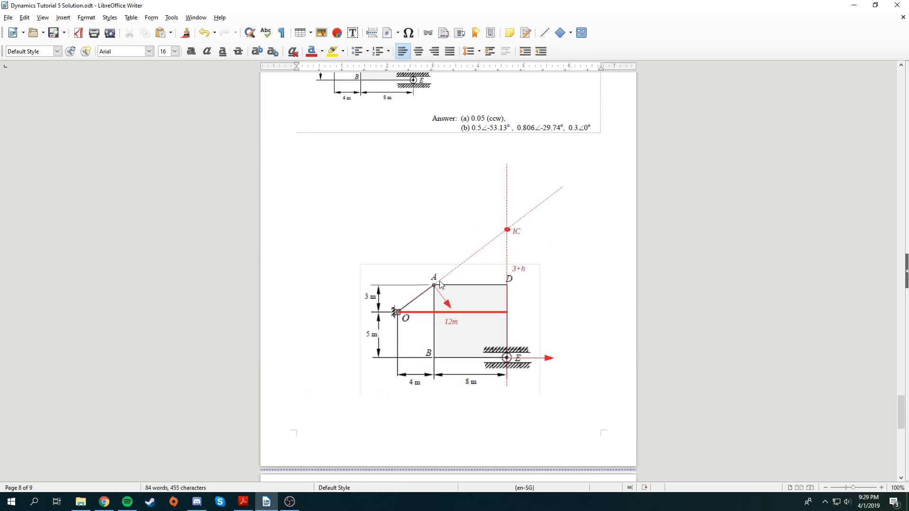
pyautogui.scroll(-10, 443, 287)
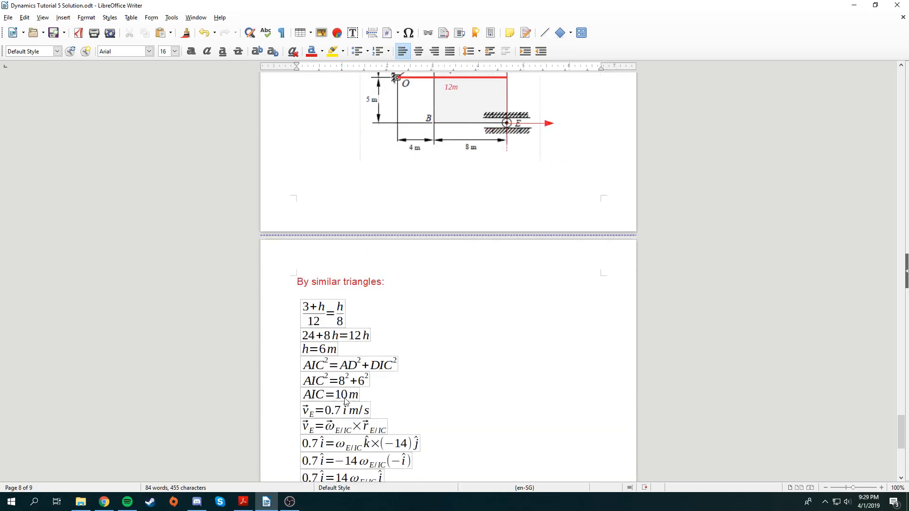
pyautogui.scroll(-12, 346, 402)
pyautogui.click(377, 267)
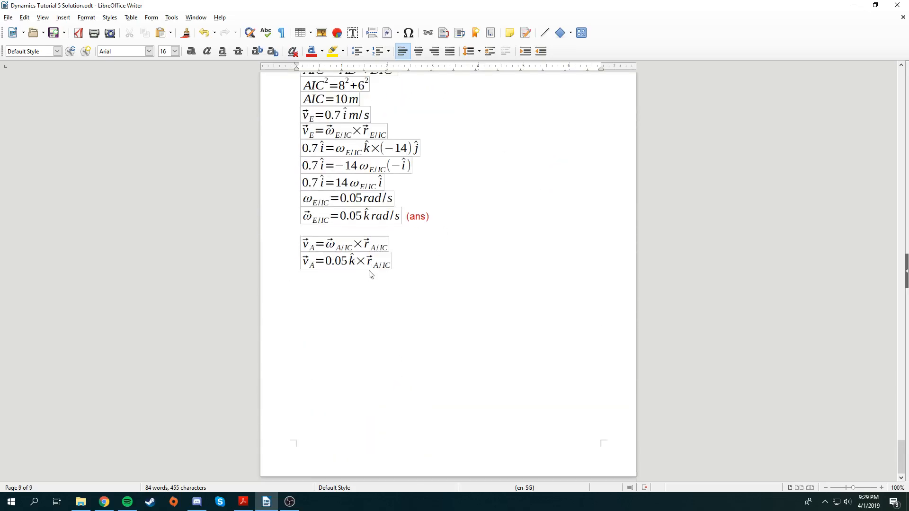
pyautogui.doubleClick(379, 268)
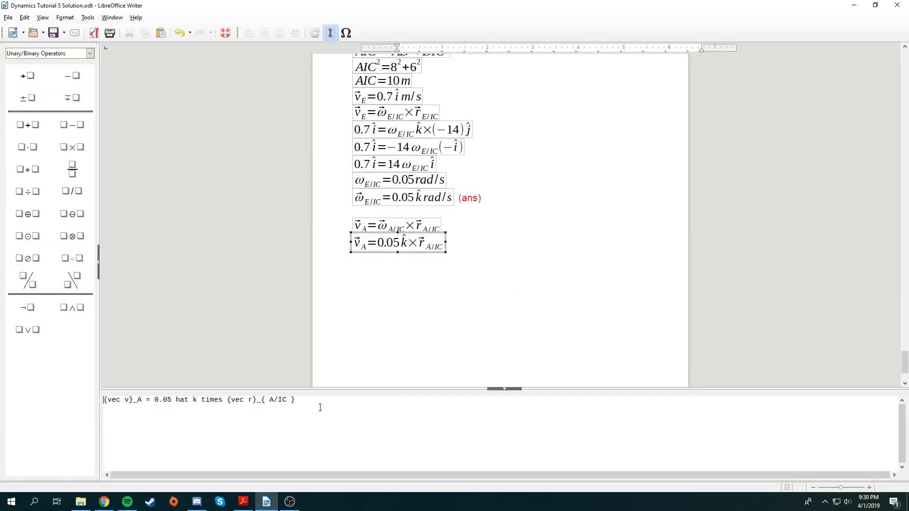
pyautogui.press('Escape')
pyautogui.scroll(18, 481, 330)
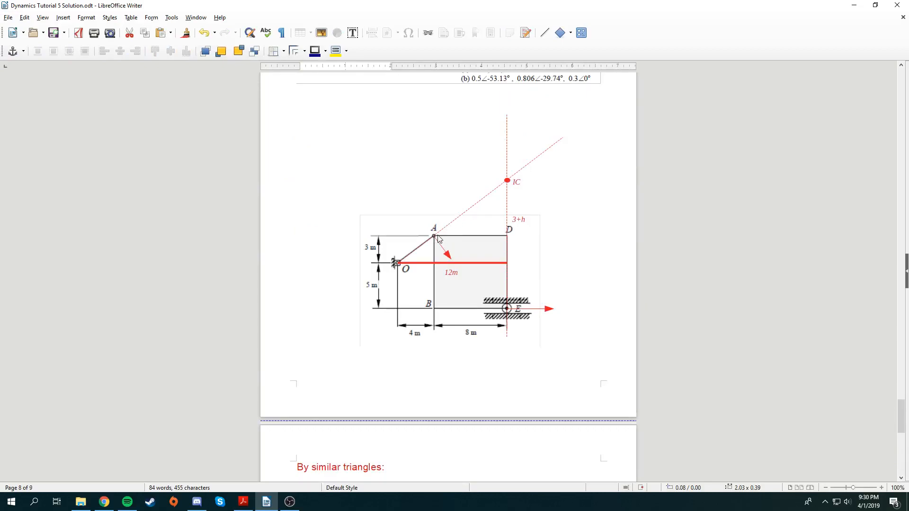
pyautogui.scroll(-16, 501, 265)
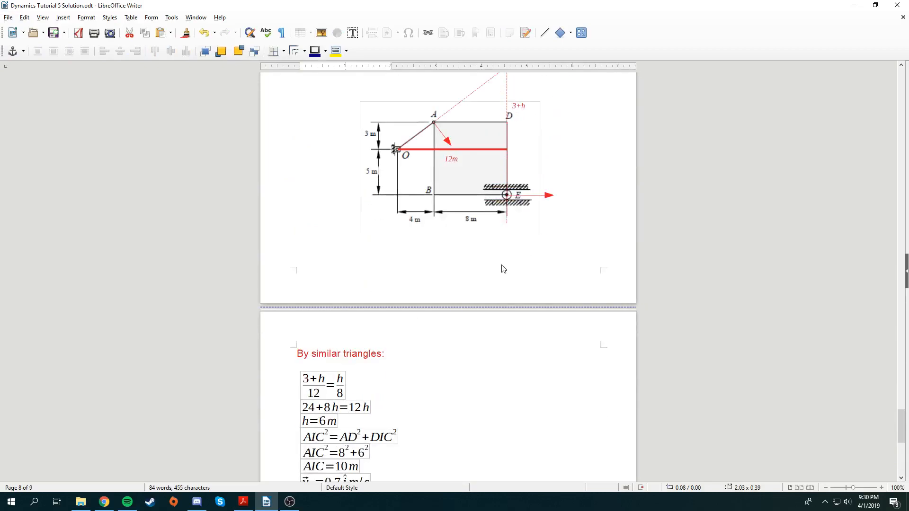
pyautogui.click(421, 349)
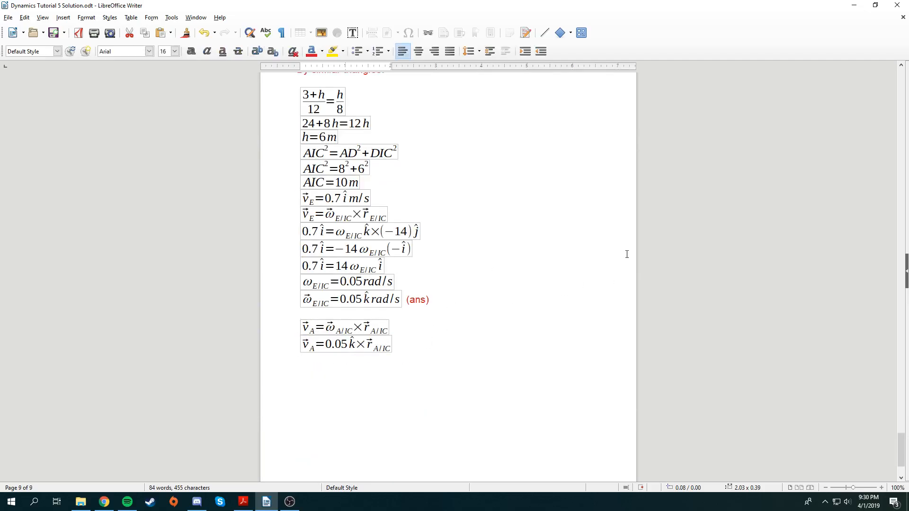
pyautogui.doubleClick(359, 347)
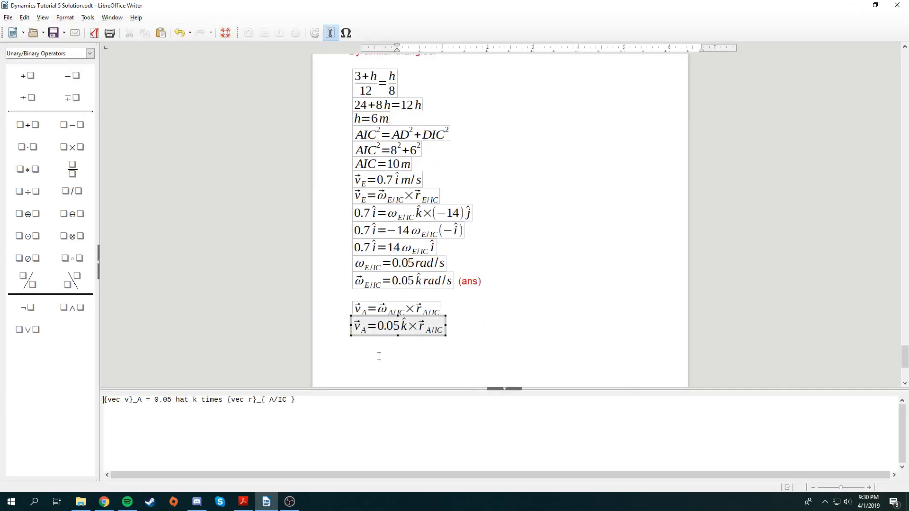
pyautogui.click(316, 403)
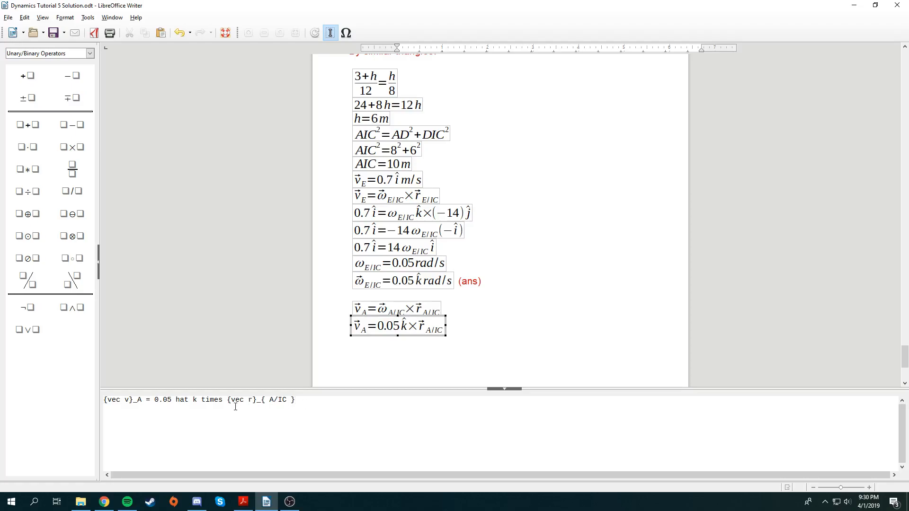
pyautogui.click(446, 364)
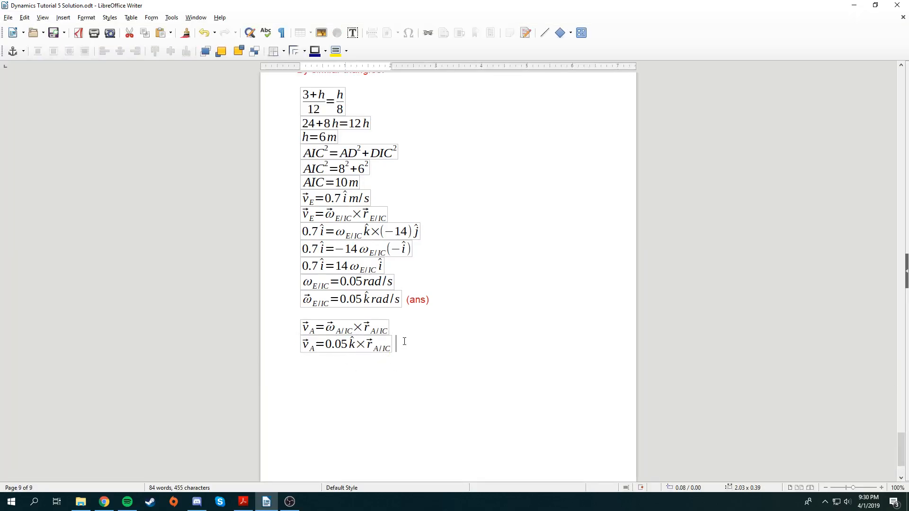
pyautogui.press('Escape')
pyautogui.press('Return')
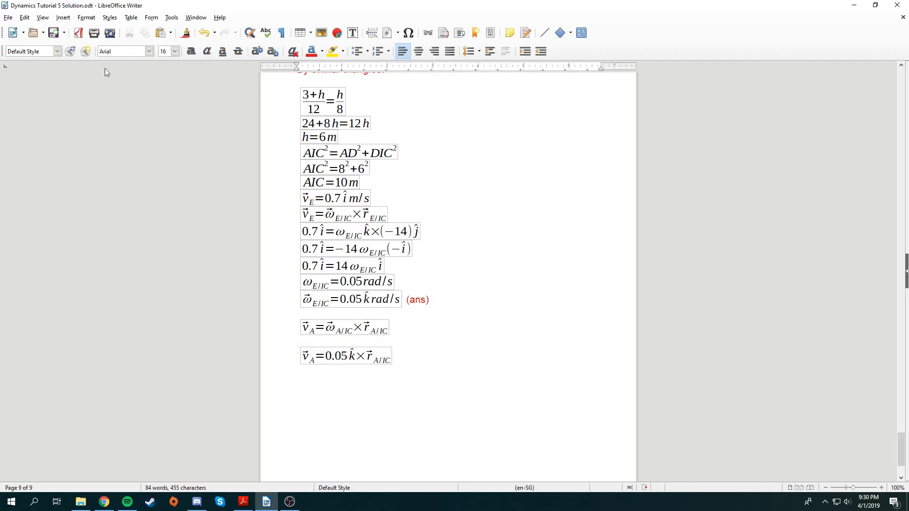
pyautogui.click(63, 18)
pyautogui.click(405, 342)
pyautogui.press('BackSpace')
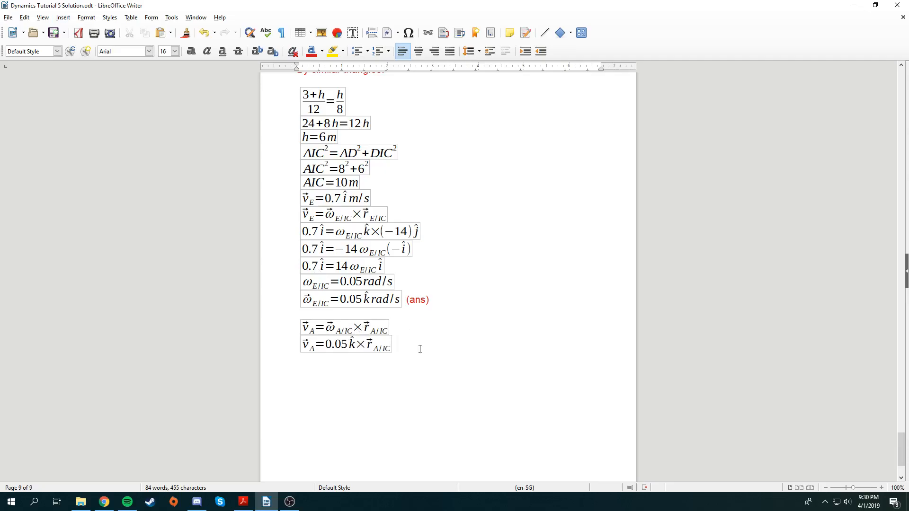
# Insert a formula object below the v_A equations and enter theta = arctan followed by an empty fraction.
pyautogui.click(65, 16)
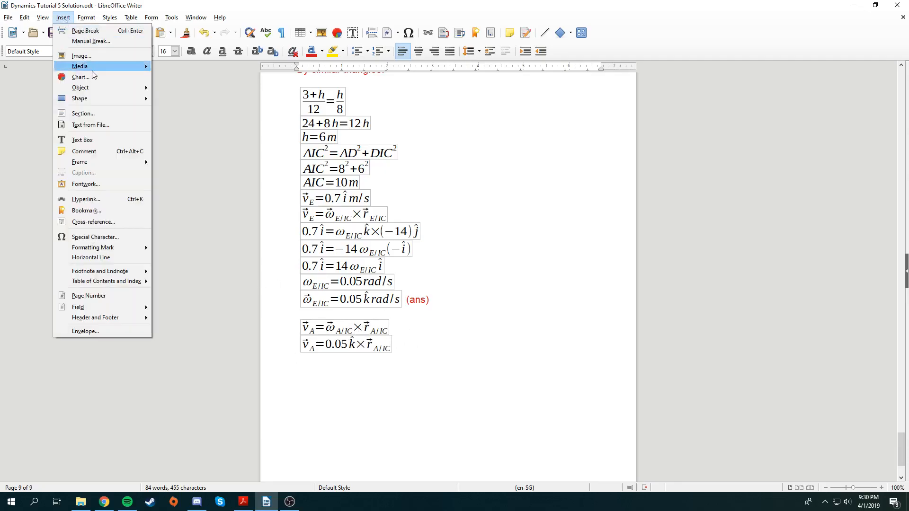
pyautogui.moveTo(109, 88)
pyautogui.click(176, 88)
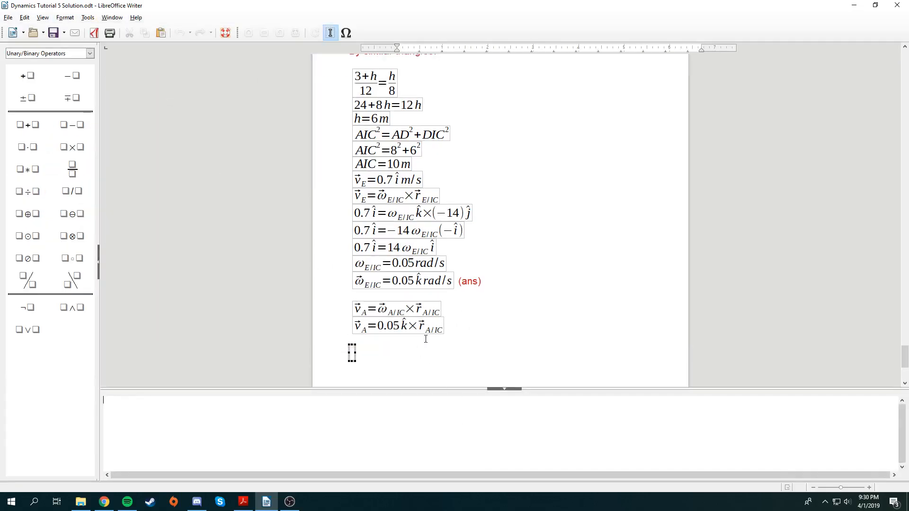
pyautogui.scroll(15, 352, 359)
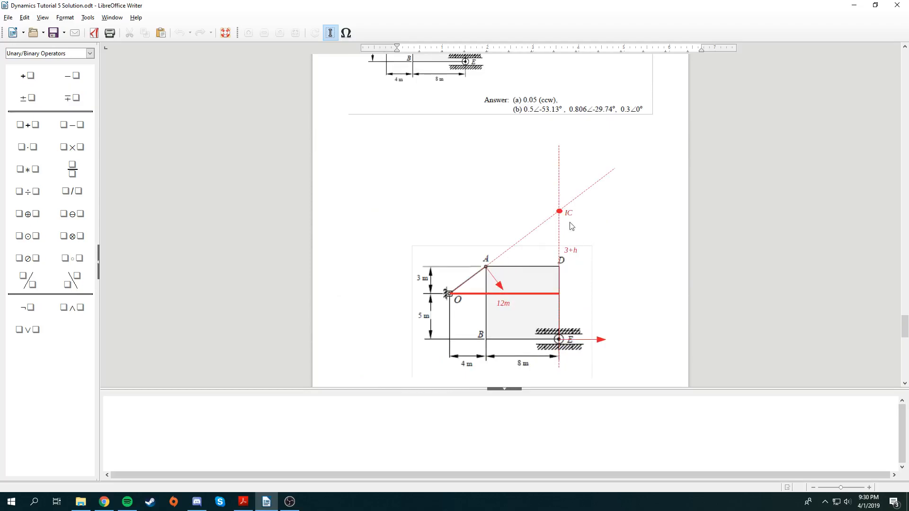
pyautogui.scroll(-2, 559, 259)
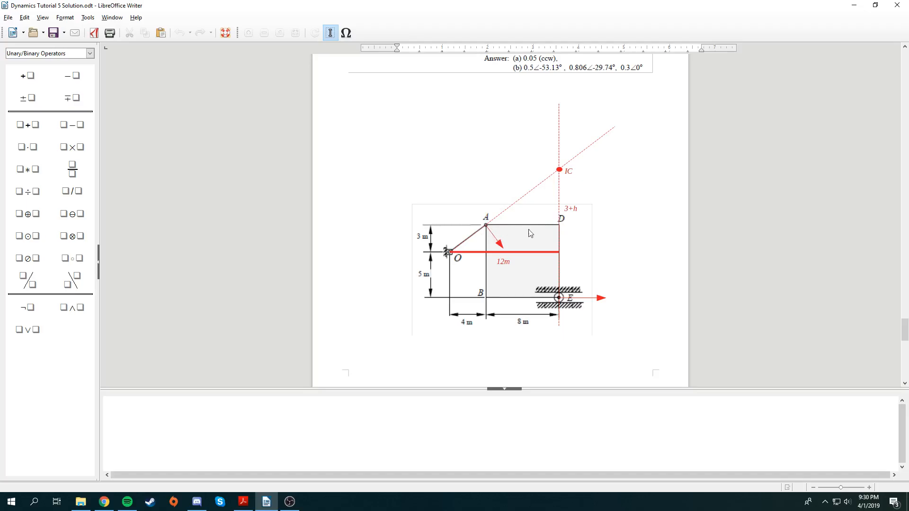
pyautogui.scroll(-20, 531, 233)
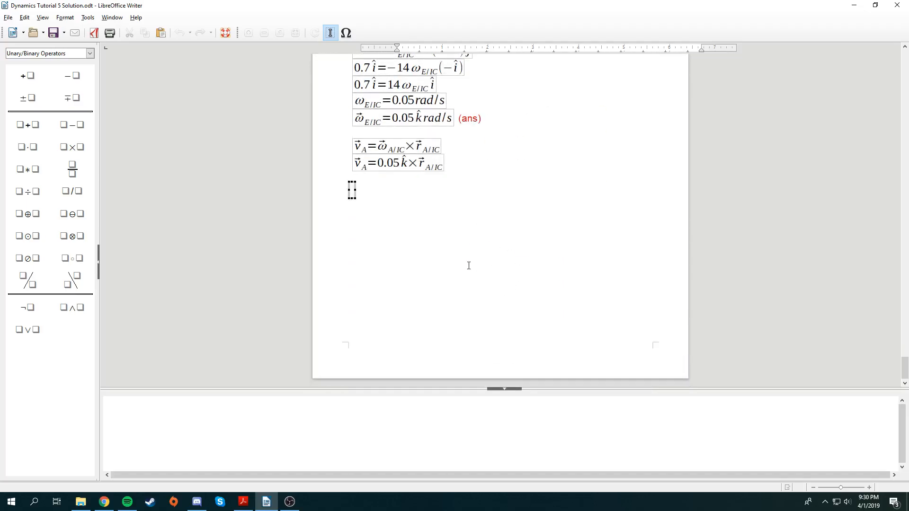
pyautogui.scroll(7, 468, 265)
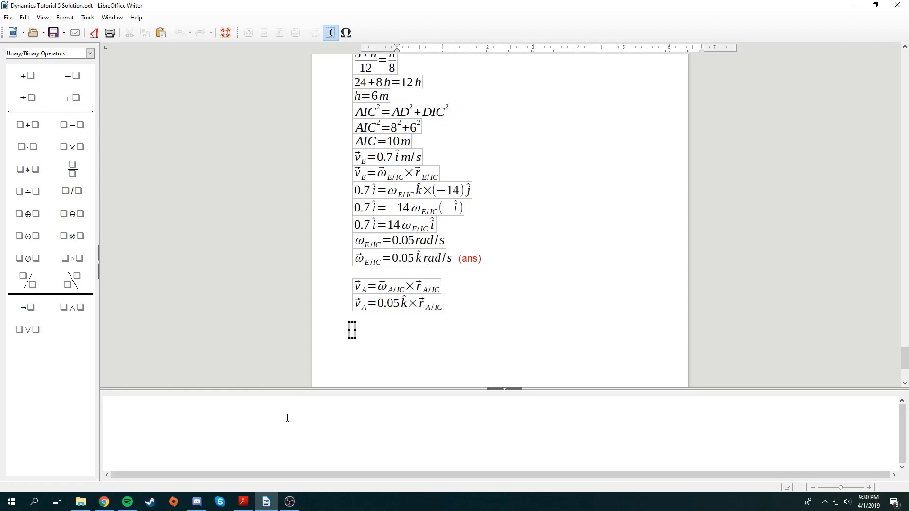
pyautogui.write('%theta')
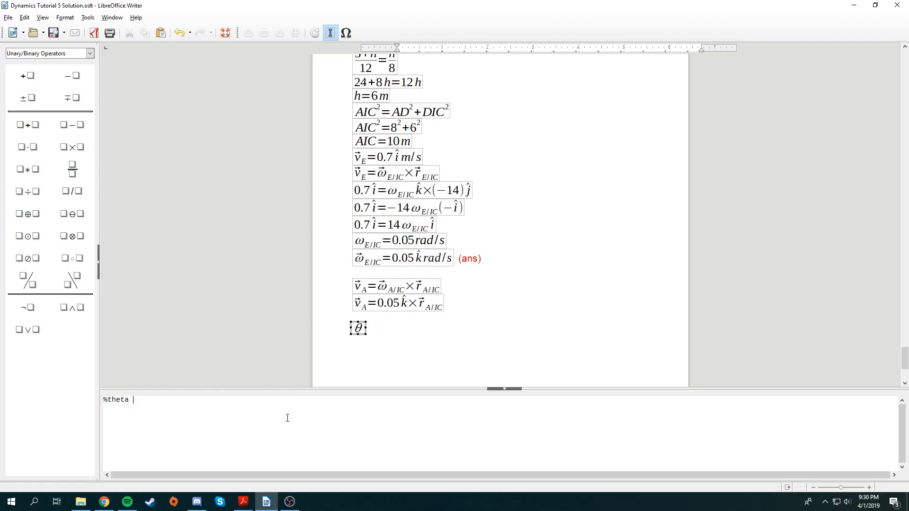
pyautogui.write(' = arctan')
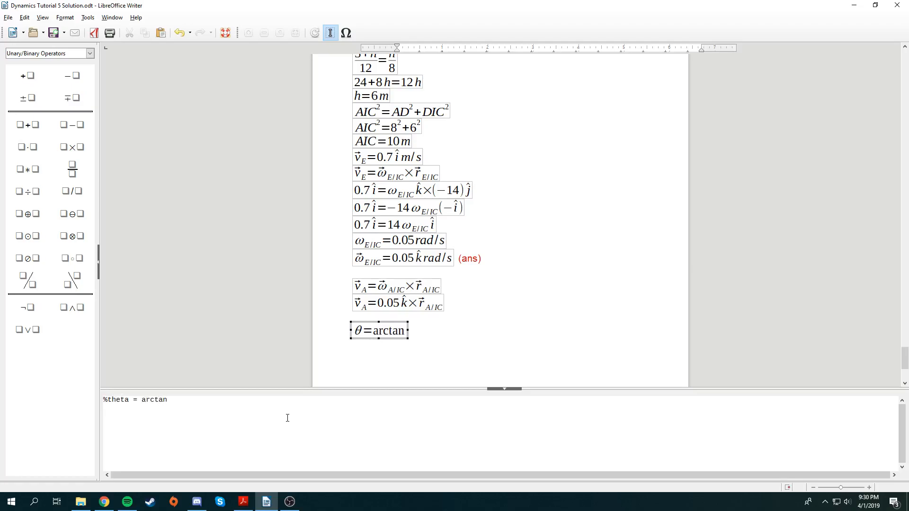
pyautogui.write(' {  } over')
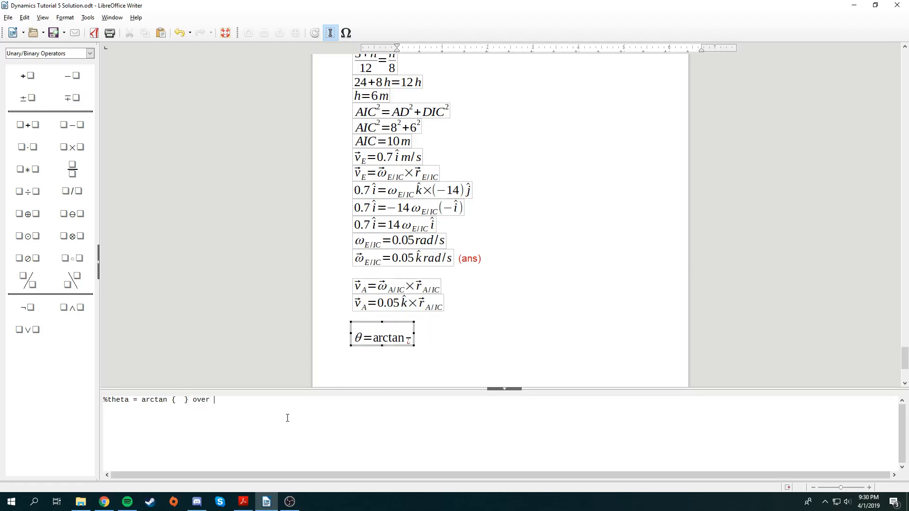
pyautogui.write(' { }')
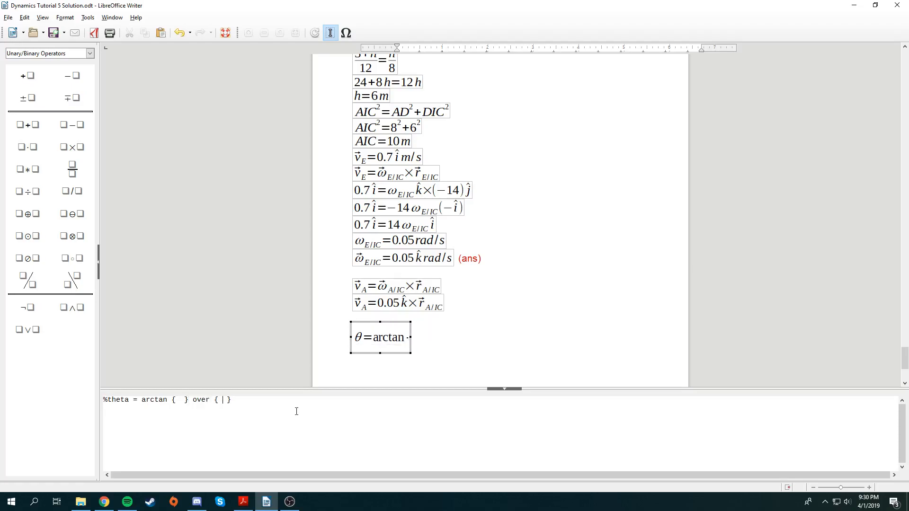
# Fill the arctan fraction with 6 over 8, using the lengths of D–IC and AD in the diagram.
pyautogui.scroll(10, 503, 289)
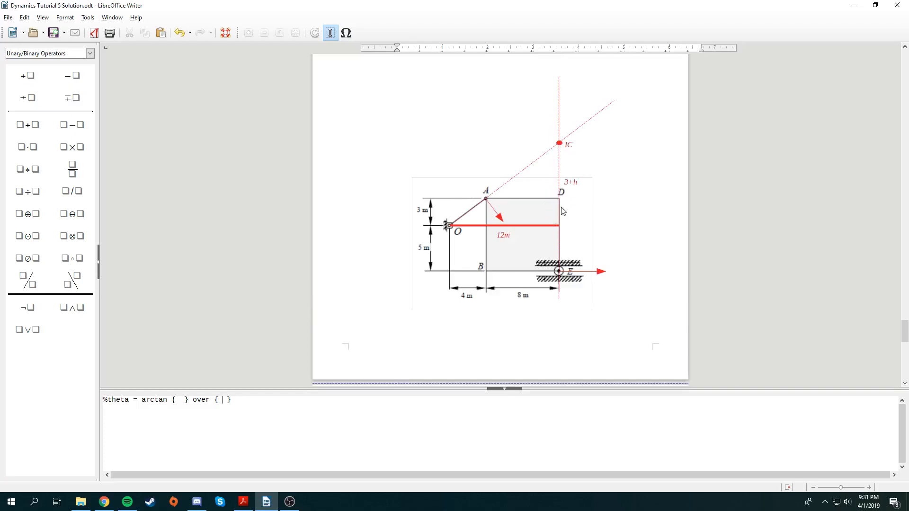
pyautogui.click(181, 399)
pyautogui.write('6')
pyautogui.click(224, 399)
pyautogui.write('8')
pyautogui.scroll(-10, 146, 316)
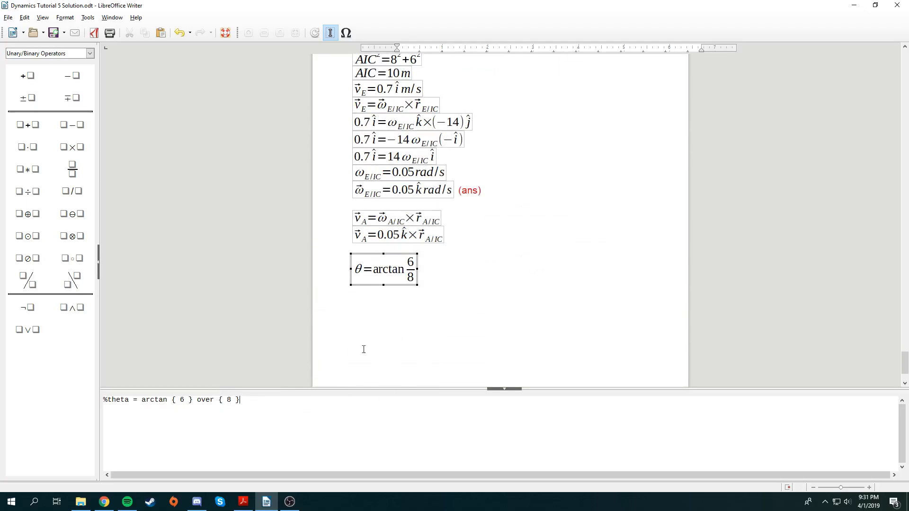
# Extend the theta formula with = 36.87 and a superscript omicron as the degree sign, and finish editing the formula.
pyautogui.write('=')
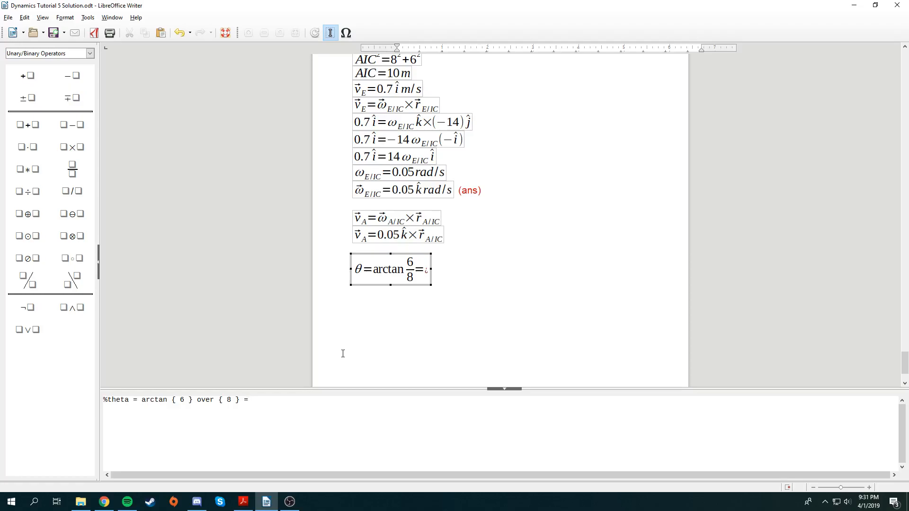
pyautogui.write('36.8')
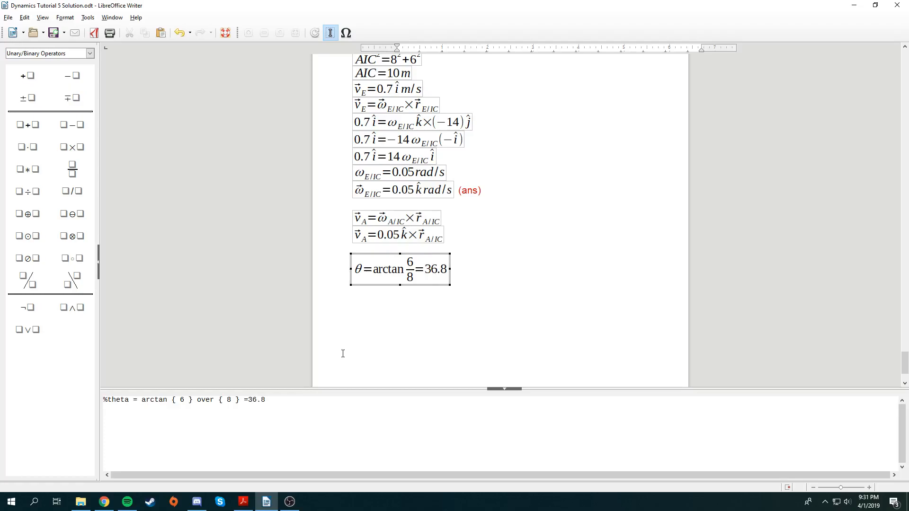
pyautogui.write('7^%omciron')
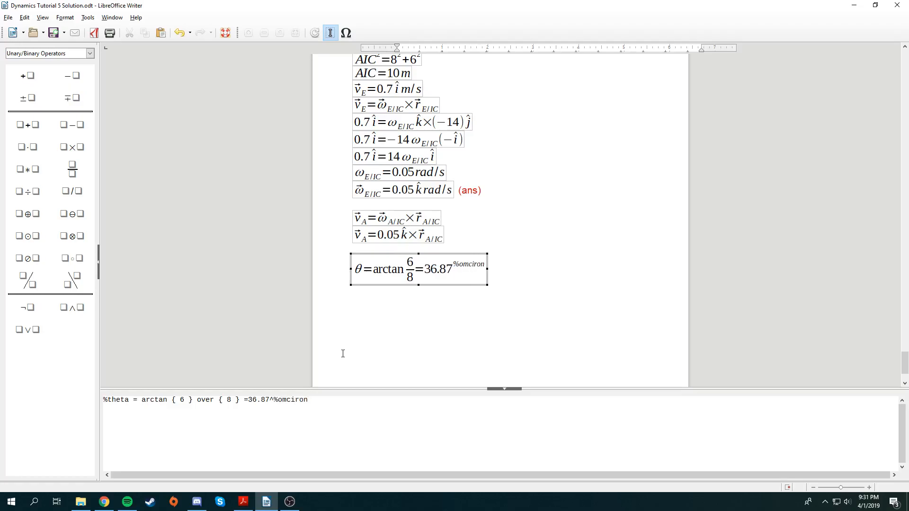
pyautogui.click(294, 402)
pyautogui.press('BackSpace')
pyautogui.press('BackSpace')
pyautogui.write('ic')
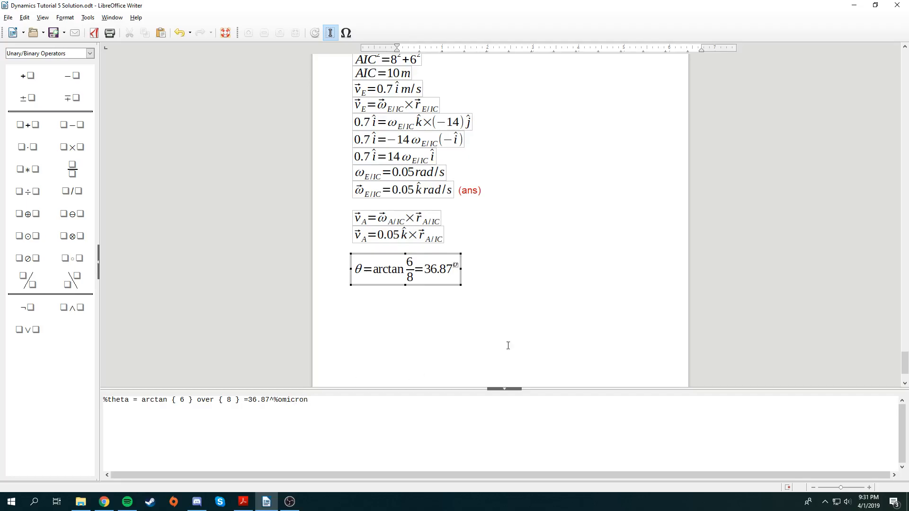
pyautogui.click(507, 345)
pyautogui.click(453, 358)
pyautogui.scroll(5, 494, 404)
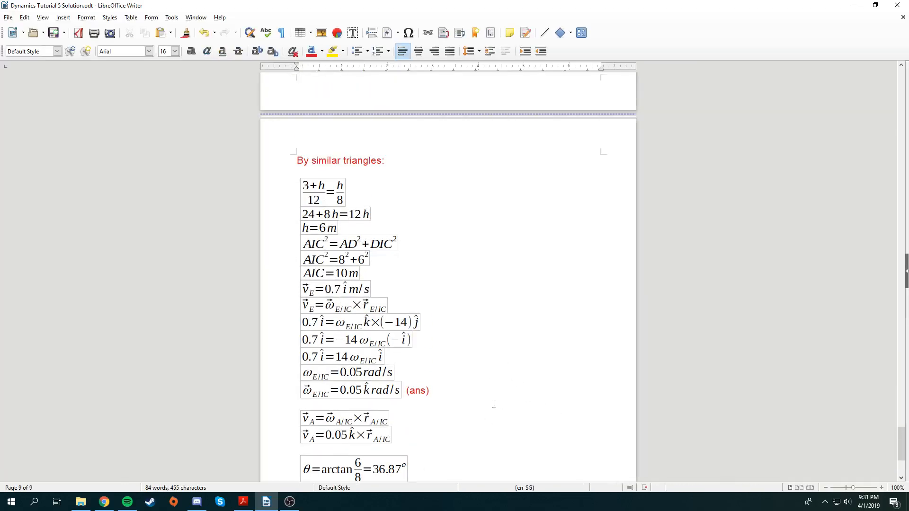
pyautogui.scroll(-5, 493, 403)
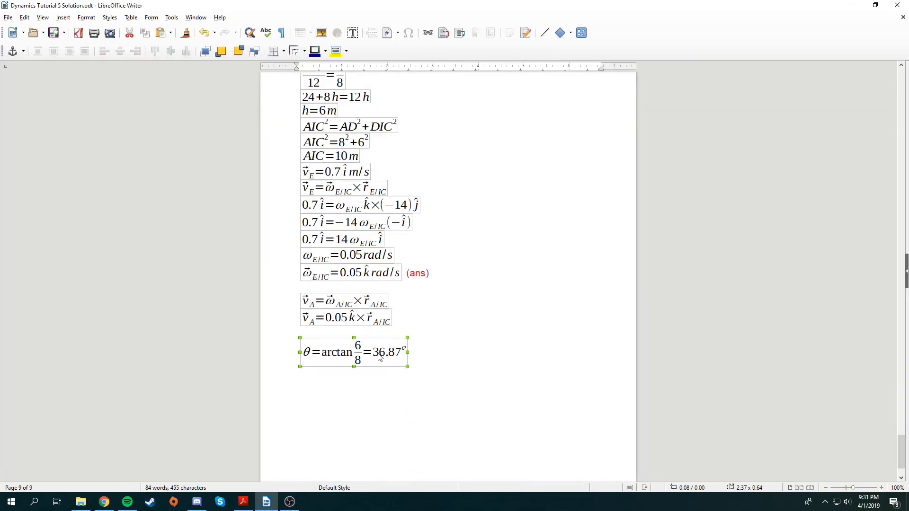
pyautogui.click(406, 338)
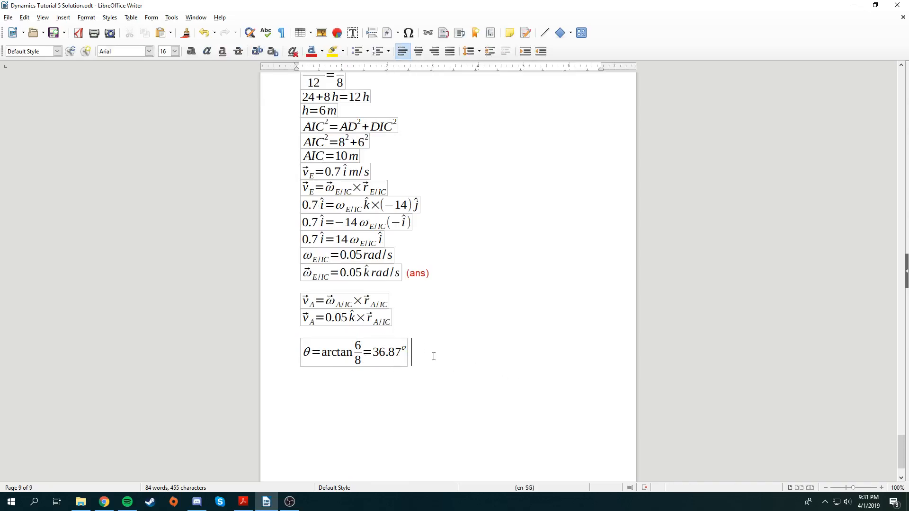
# Draw a small arc about 0.16 × 0.27 in at point A of the diagram, between side AD and the dashed line to IC.
pyautogui.scroll(18, 430, 354)
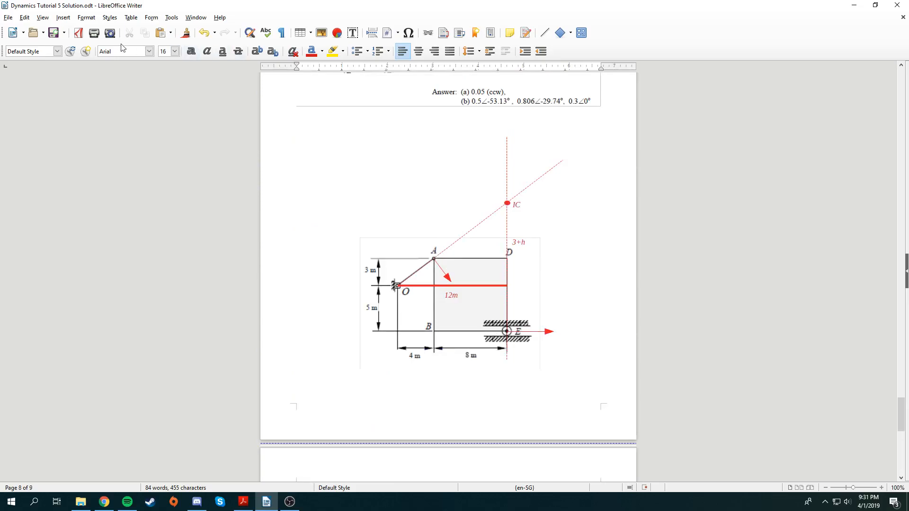
pyautogui.click(63, 18)
pyautogui.moveTo(107, 101)
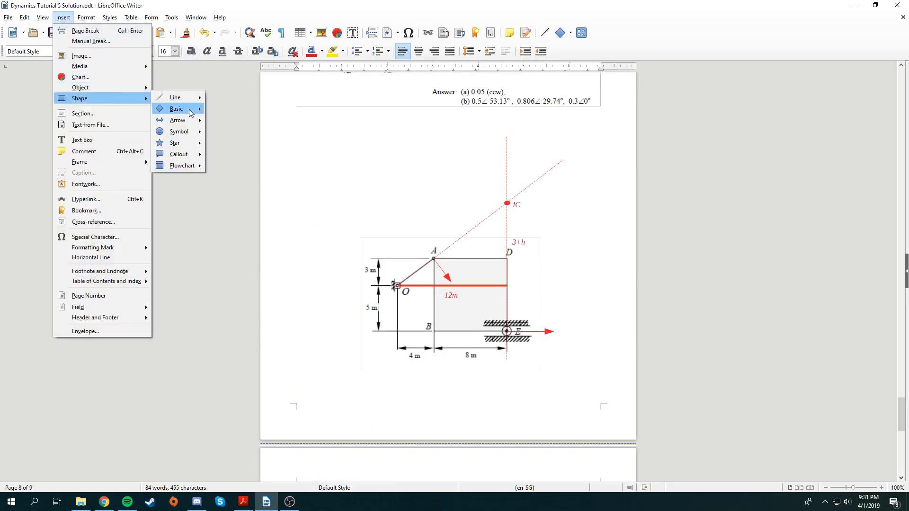
pyautogui.moveTo(190, 112)
pyautogui.click(227, 230)
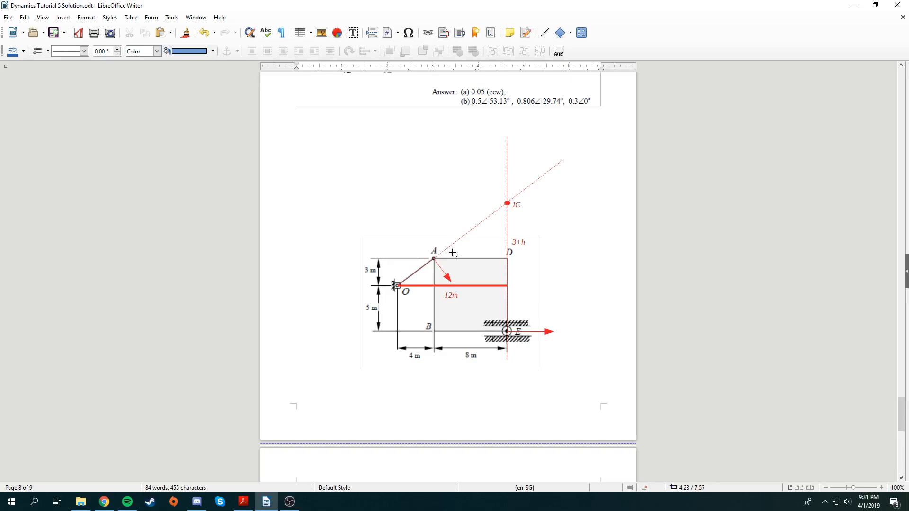
pyautogui.moveTo(452, 252); pyautogui.dragTo(486, 213)
pyautogui.press('Escape')
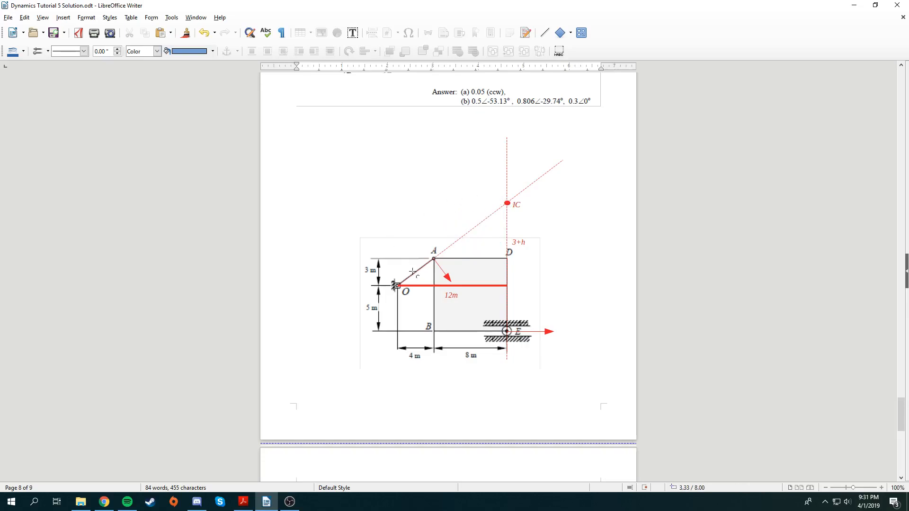
pyautogui.moveTo(412, 272); pyautogui.dragTo(456, 243)
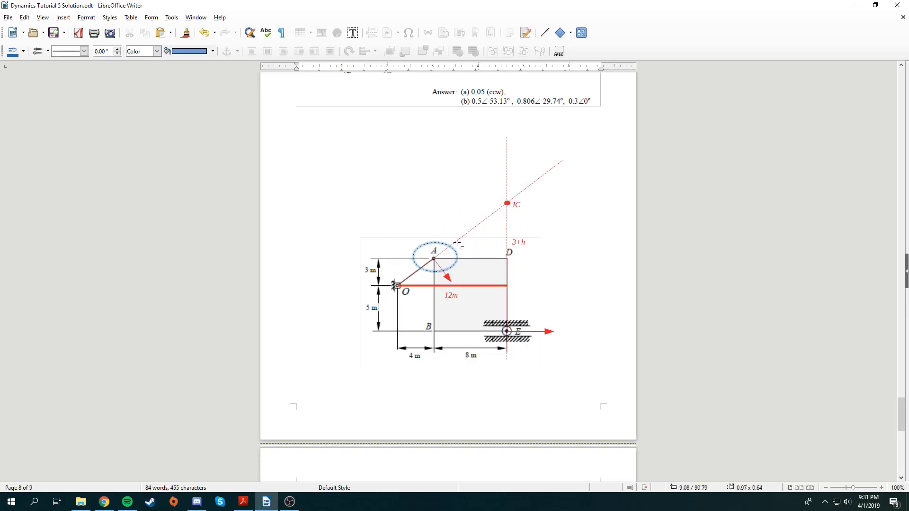
pyautogui.click(462, 258)
pyautogui.click(459, 240)
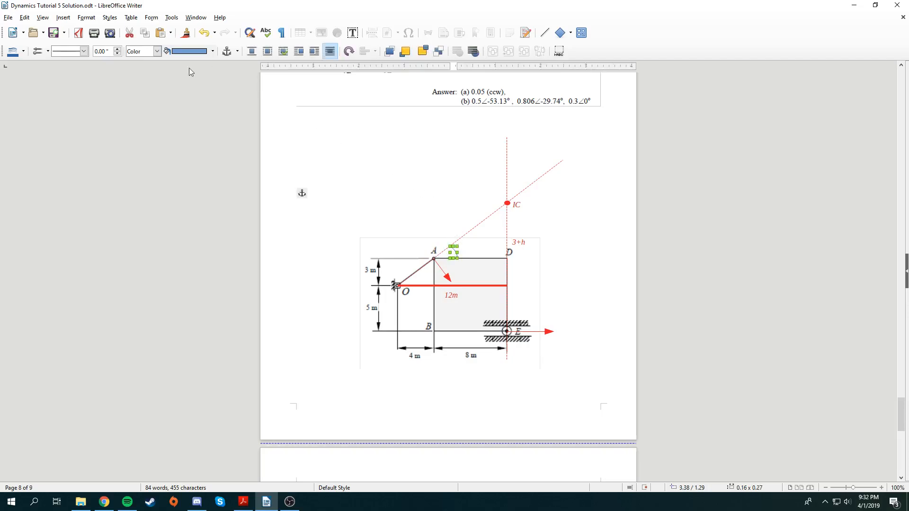
# Change the line colour of the angle arc at A to red and deselect it.
pyautogui.click(24, 51)
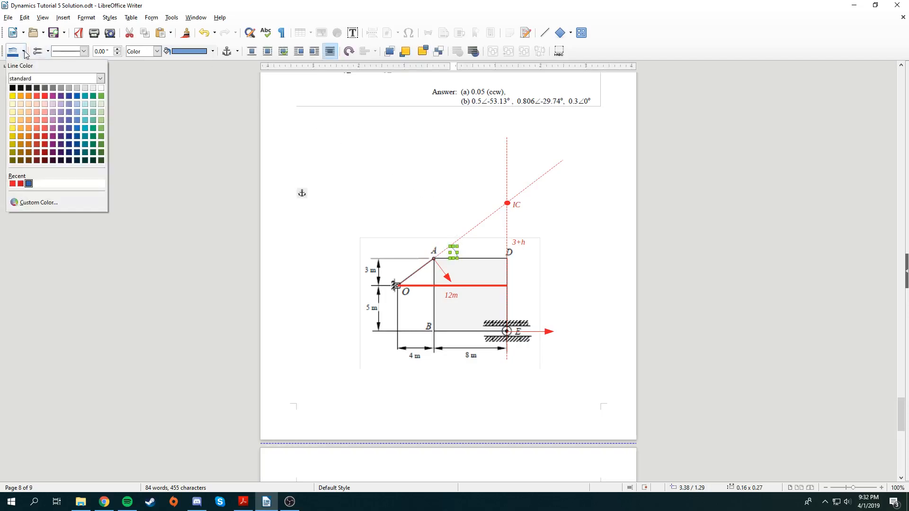
pyautogui.click(44, 96)
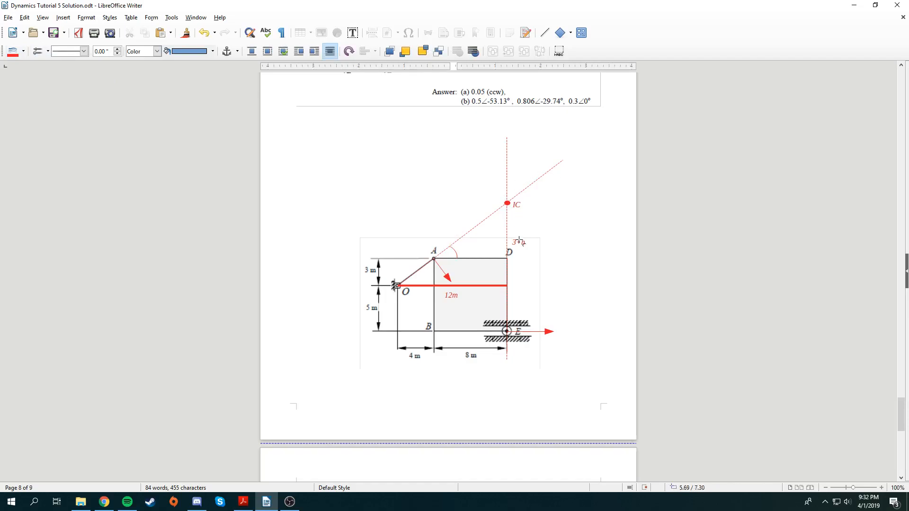
pyautogui.click(466, 292)
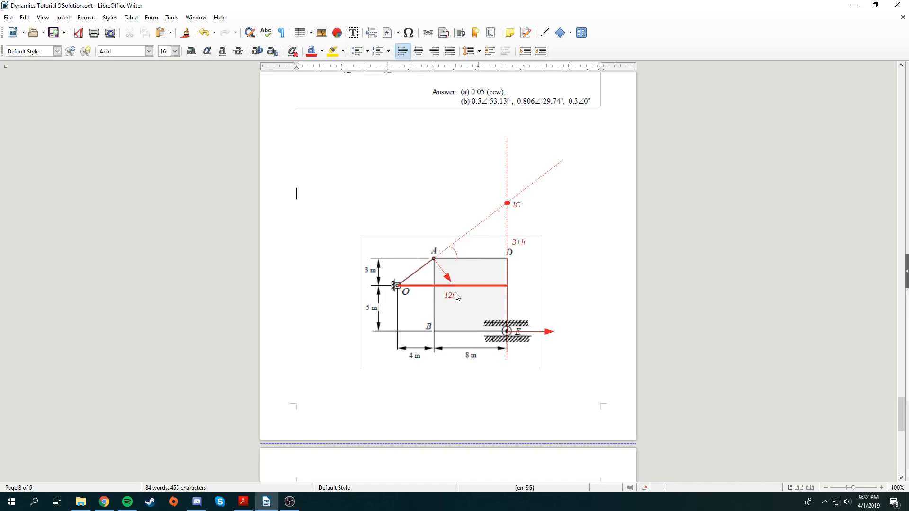
# Duplicate the 12m label, replace the copy's text with the Greek letter θ, and place it beside the angle arc at A.
pyautogui.moveTo(467, 291); pyautogui.dragTo(472, 244)
pyautogui.doubleClick(472, 243)
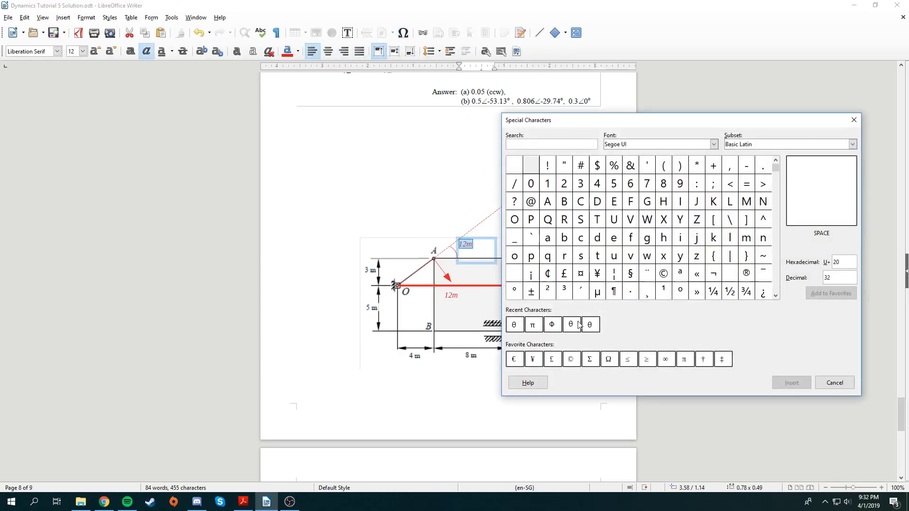
pyautogui.click(589, 324)
pyautogui.click(791, 383)
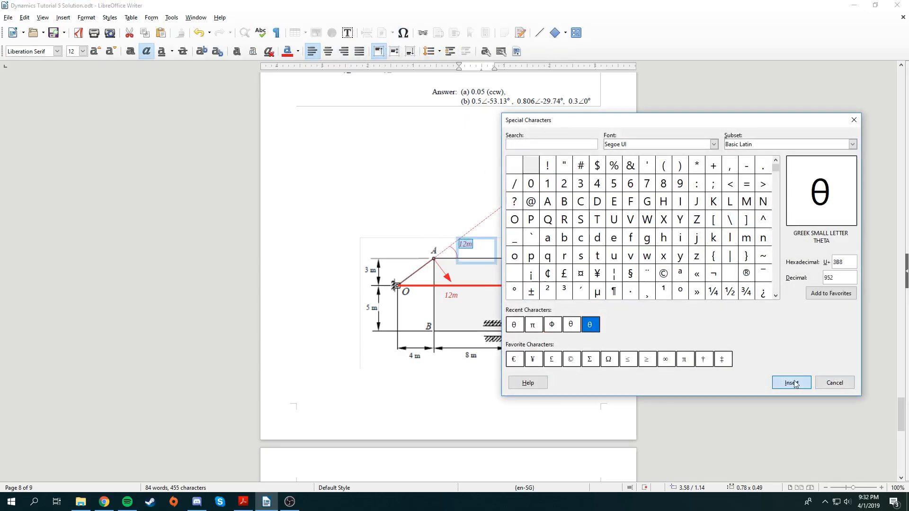
pyautogui.press('Escape')
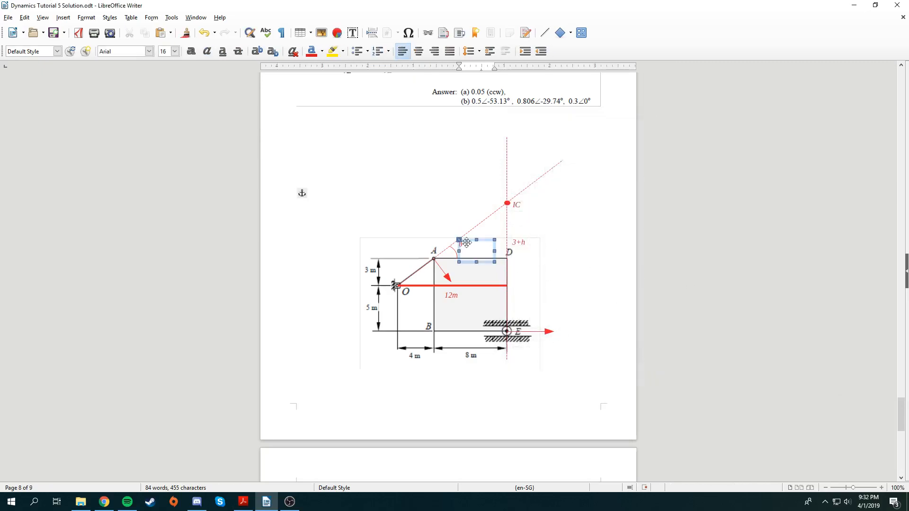
pyautogui.click(752, 286)
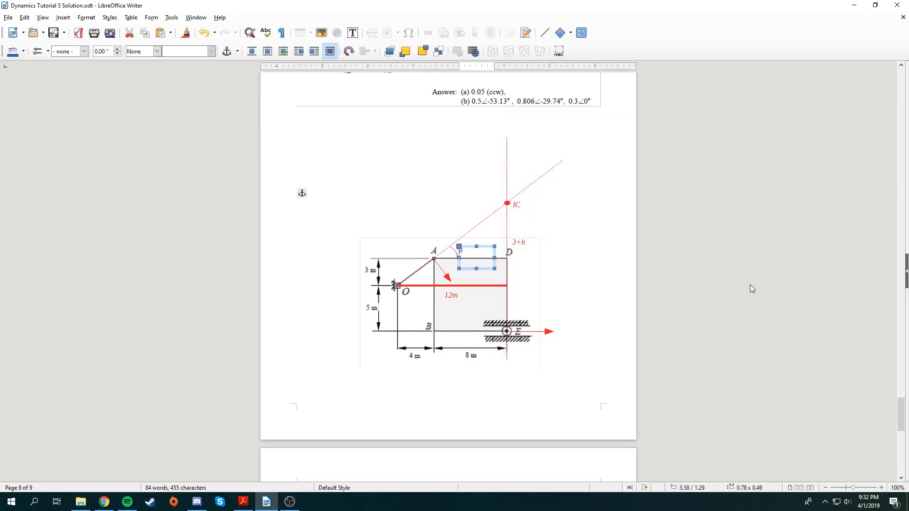
# Compare the angle θ marked at A in the diagram with the arctan formula and the v_A equations.
pyautogui.scroll(-1, 458, 261)
pyautogui.scroll(-15, 458, 261)
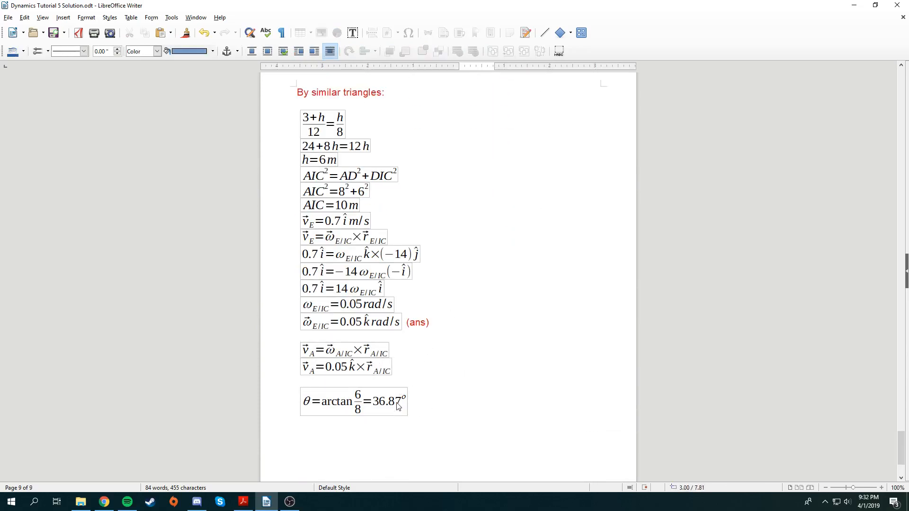
pyautogui.scroll(15, 497, 406)
pyautogui.scroll(-1, 436, 335)
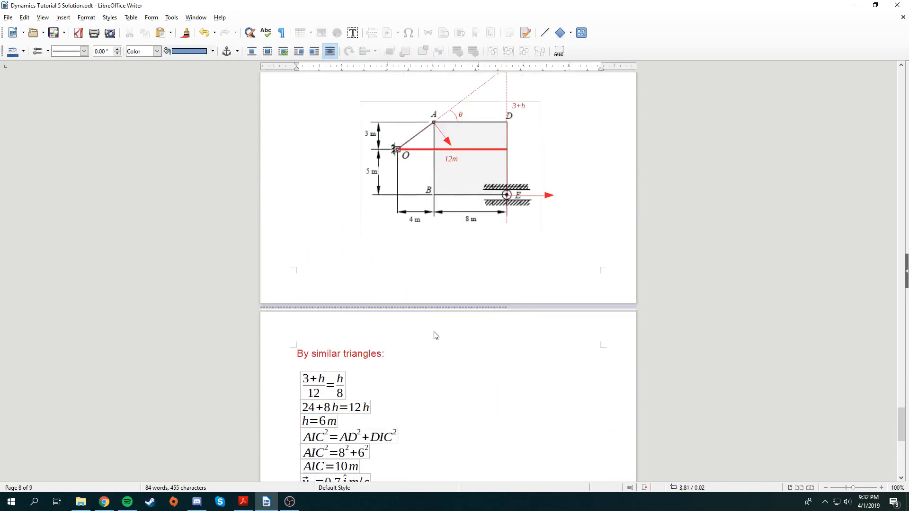
pyautogui.scroll(-10, 436, 335)
pyautogui.scroll(4, 432, 335)
pyautogui.scroll(-4, 432, 334)
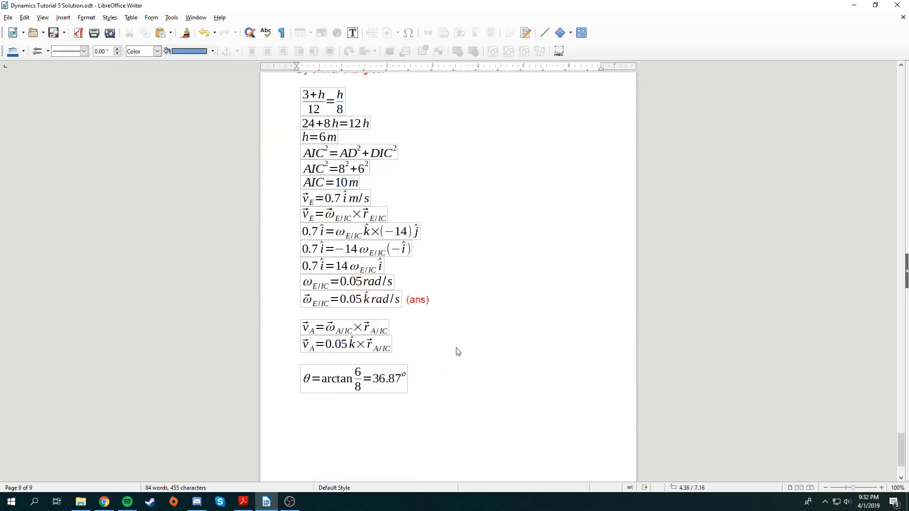
# Copy the angle symbol ∠ from the final v_E answer formula of the previous question's solution.
pyautogui.scroll(12, 476, 373)
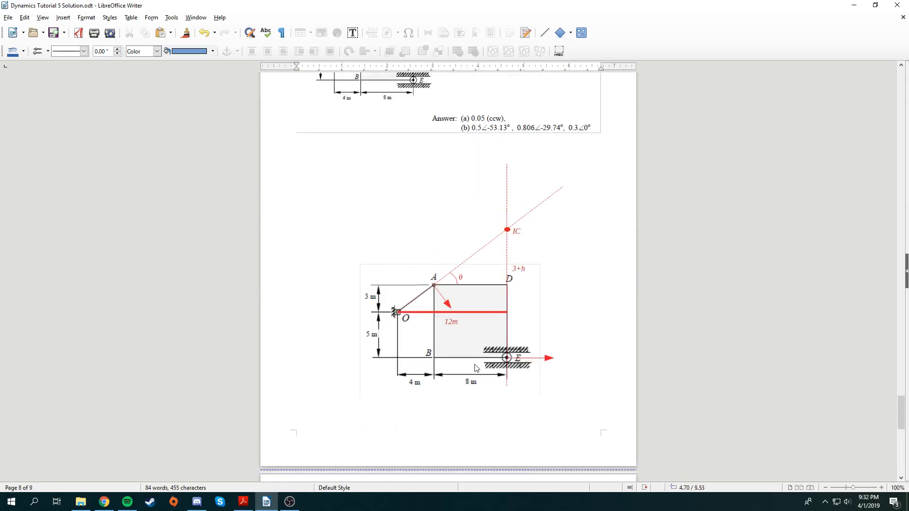
pyautogui.scroll(5, 480, 348)
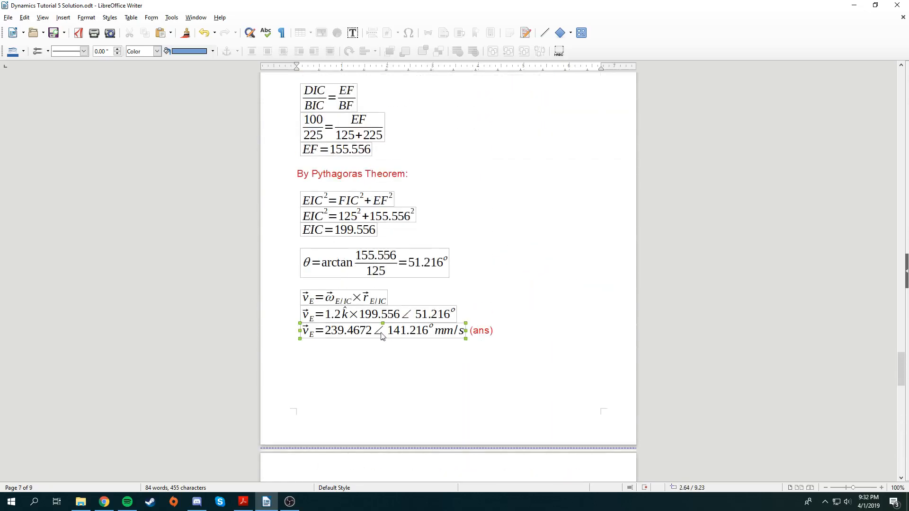
pyautogui.doubleClick(382, 334)
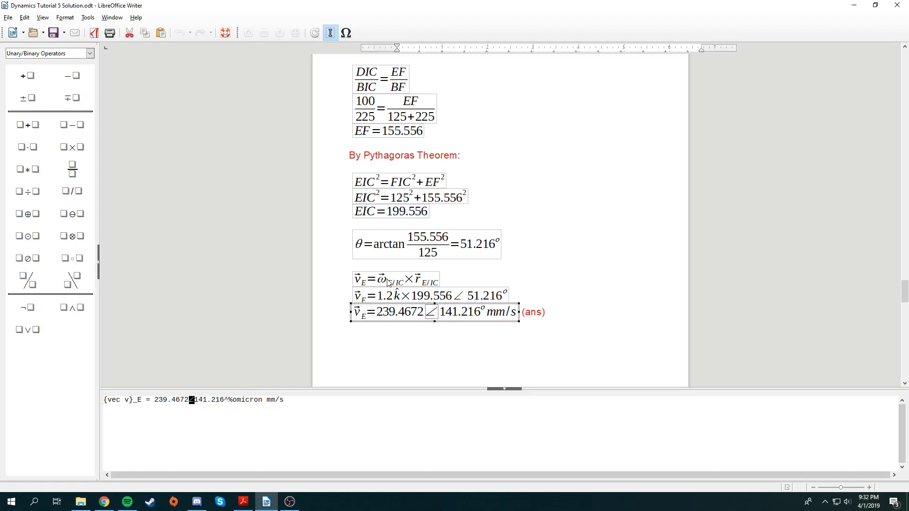
pyautogui.click(737, 305)
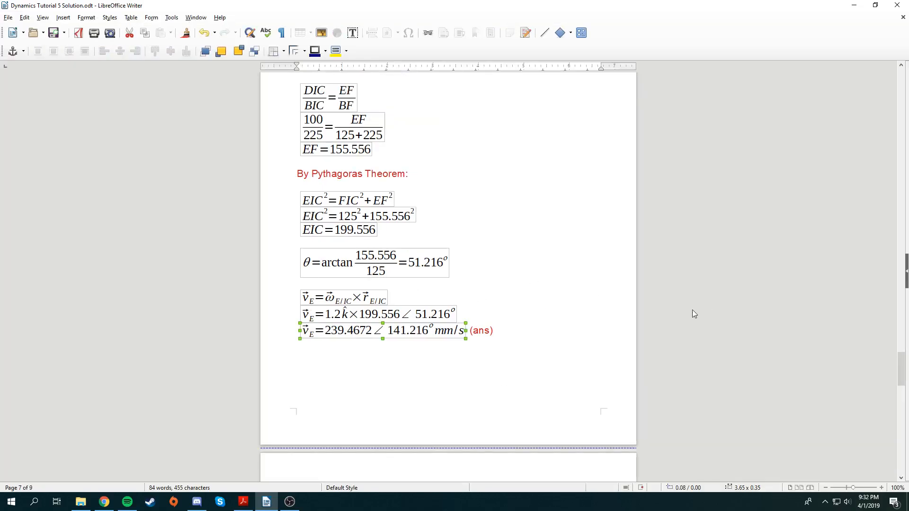
# Insert a new formula object containing the ∠ symbol below the θ = arctan formula.
pyautogui.scroll(-20, 554, 333)
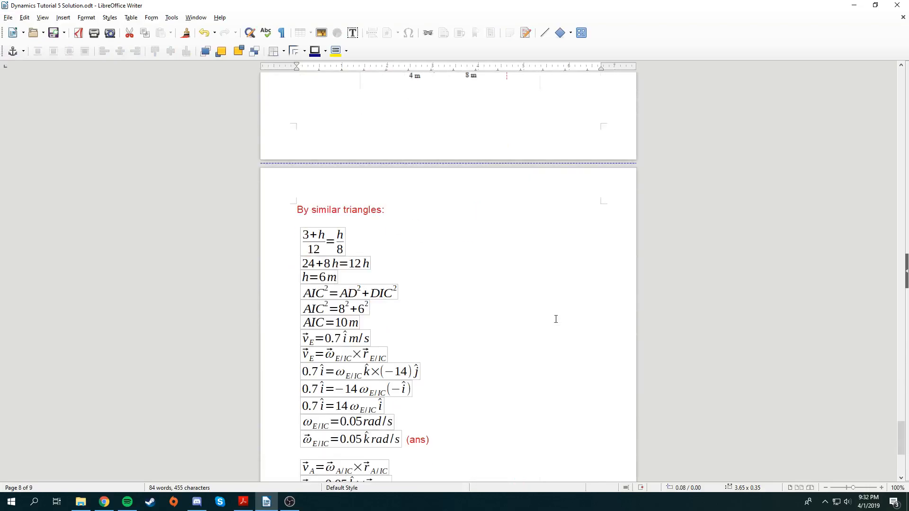
pyautogui.click(433, 421)
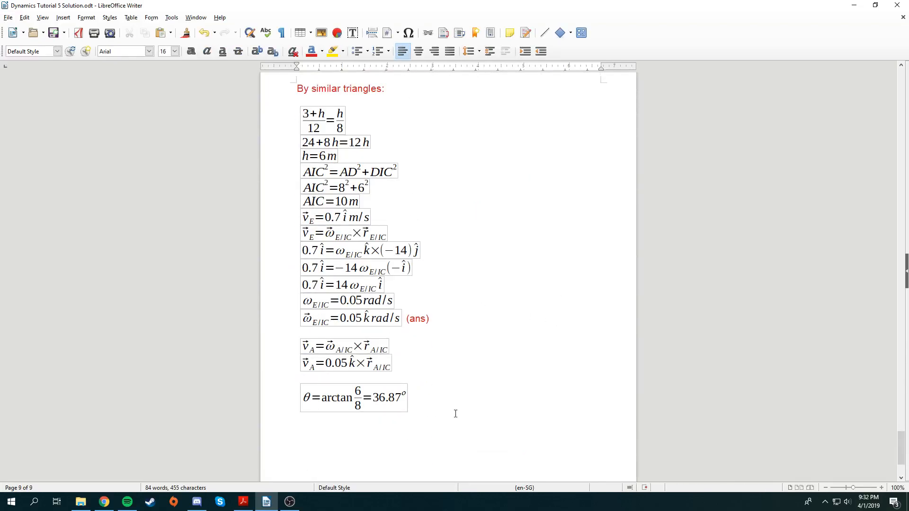
pyautogui.click(63, 18)
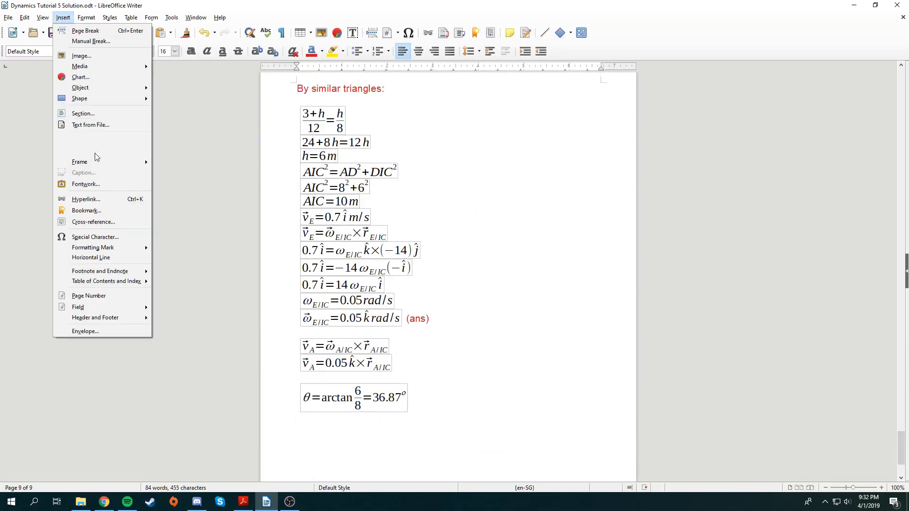
pyautogui.moveTo(106, 88)
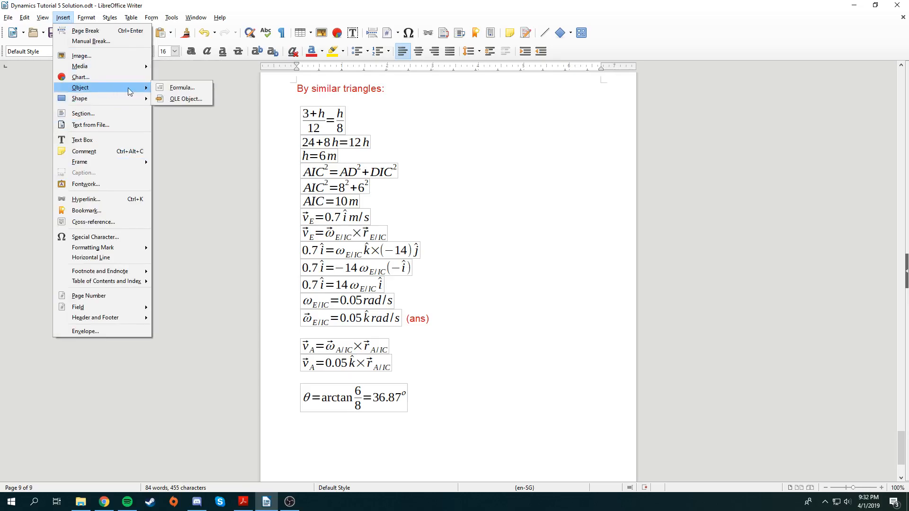
pyautogui.click(177, 88)
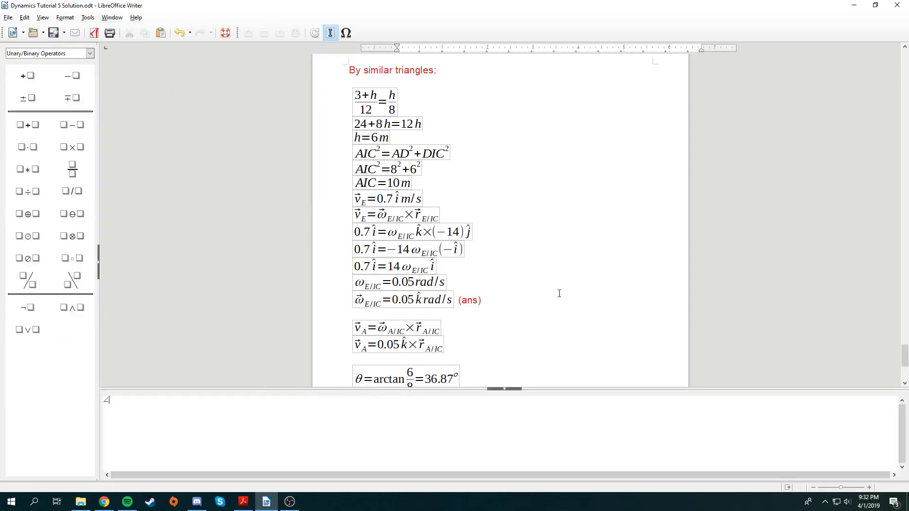
pyautogui.click(513, 340)
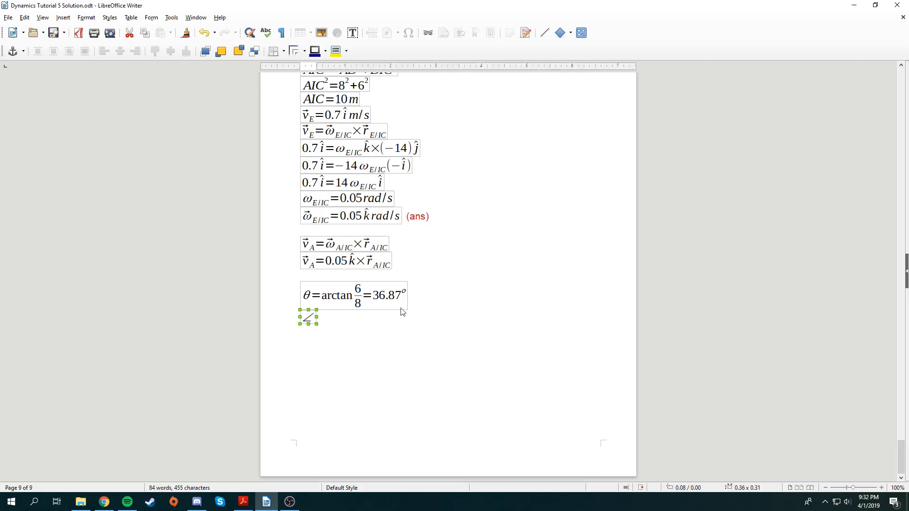
# Copy the vector term r_A/IC from the second v_A formula and put it, followed by "= 10", before the ∠ in the new formula.
pyautogui.doubleClick(310, 320)
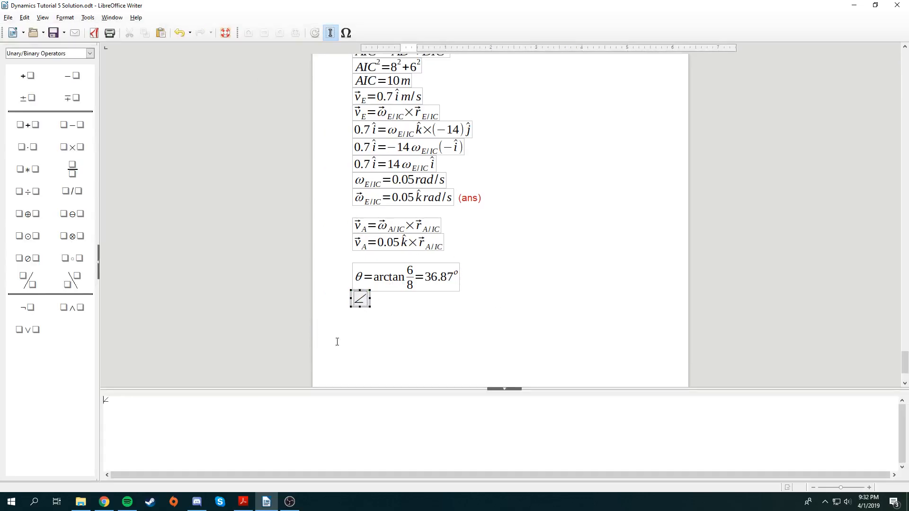
pyautogui.click(356, 258)
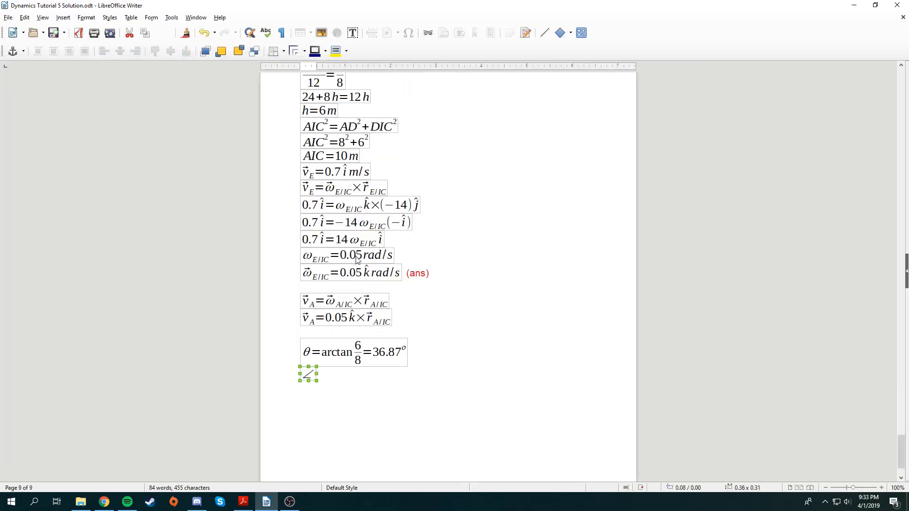
pyautogui.doubleClick(371, 319)
pyautogui.moveTo(294, 399); pyautogui.dragTo(230, 399)
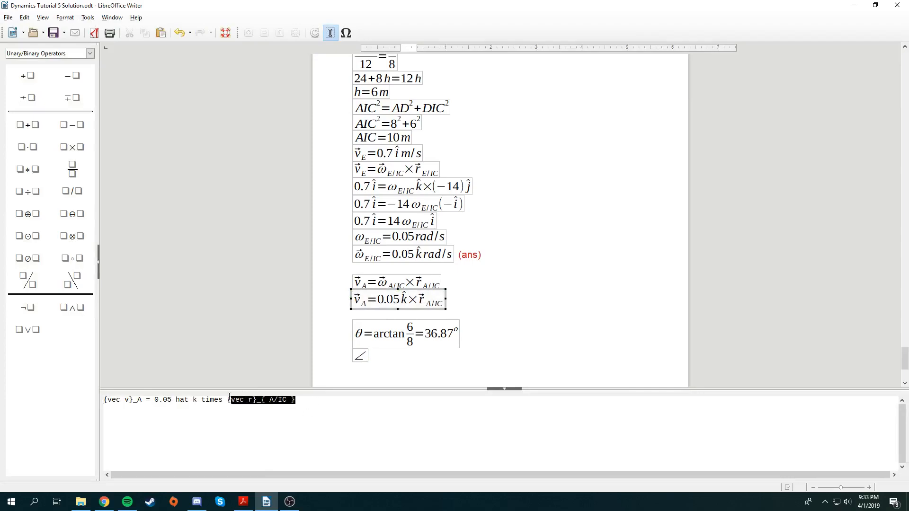
pyautogui.click(563, 312)
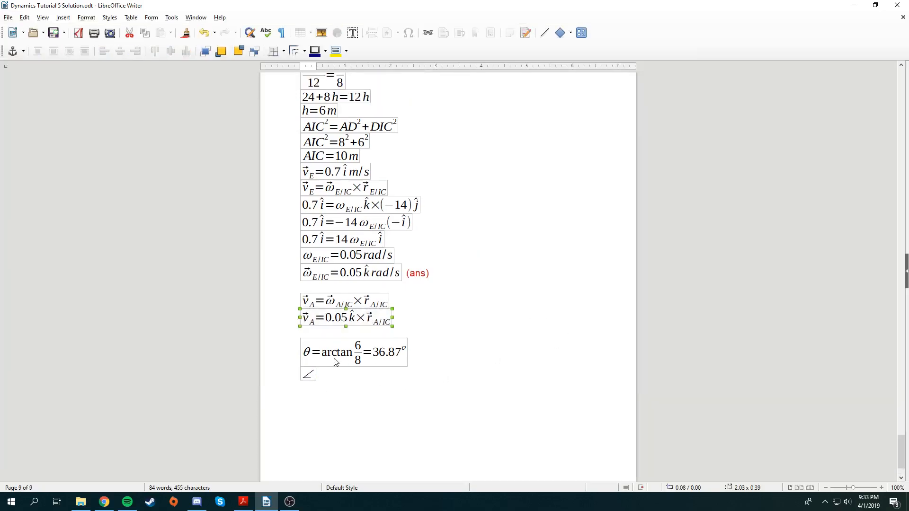
pyautogui.doubleClick(310, 377)
pyautogui.write('{vec r}_{ A/IC }')
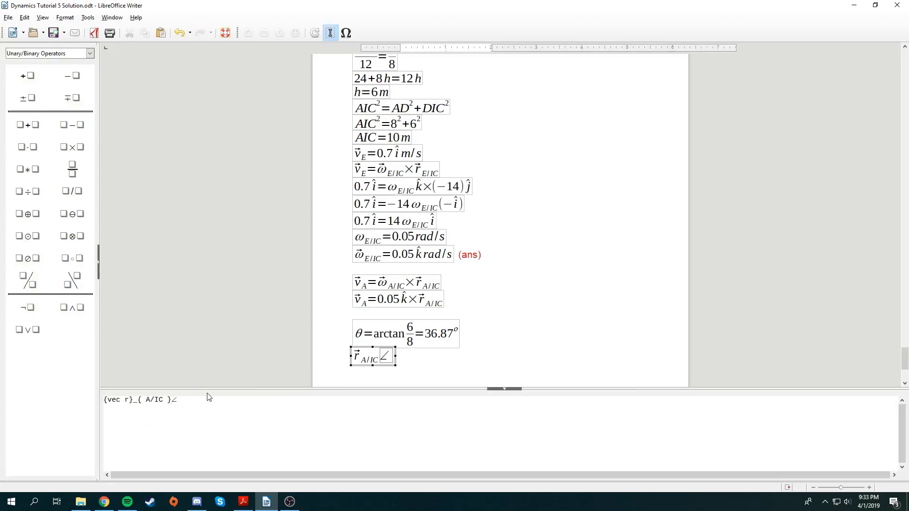
pyautogui.write('= 10')
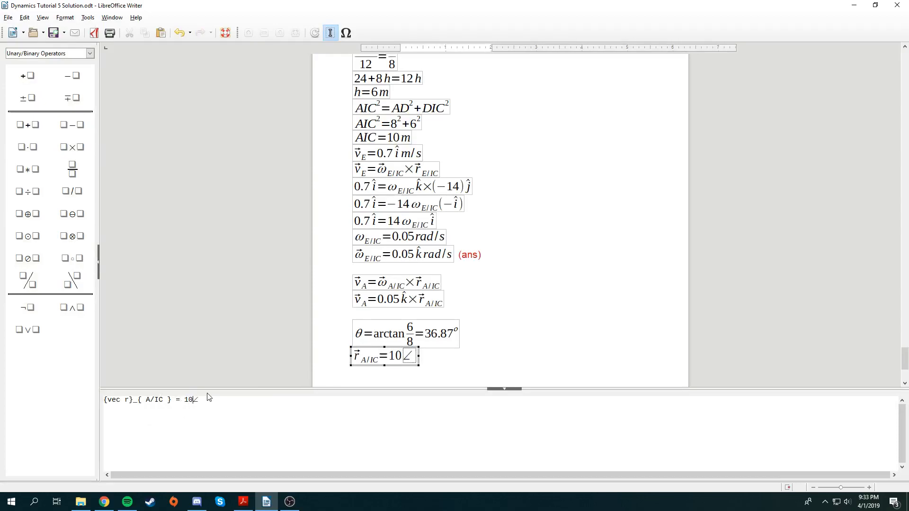
pyautogui.click(510, 349)
# Copy 36.87° from the arctan formula and append it after the ∠ in the r_A/IC formula.
pyautogui.doubleClick(383, 359)
pyautogui.moveTo(330, 399); pyautogui.dragTo(249, 394)
pyautogui.hotkey('ctrl', 'c')
pyautogui.press('Escape')
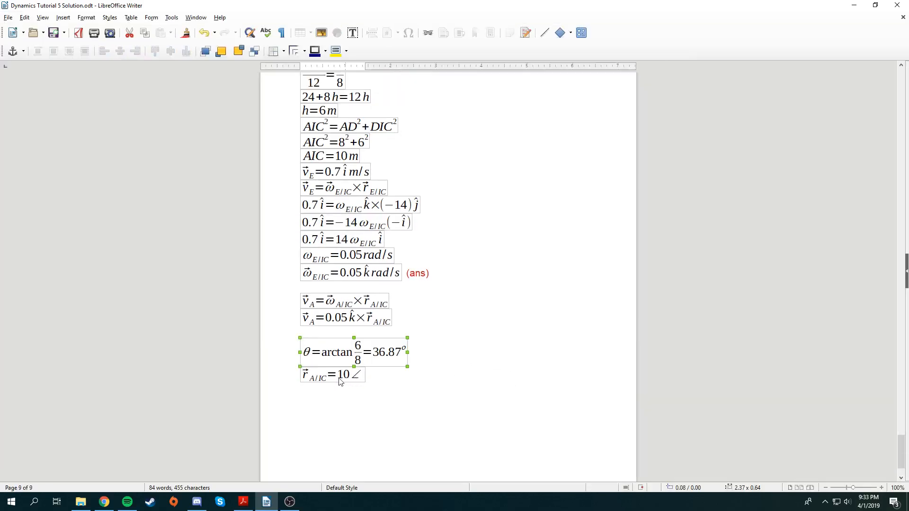
pyautogui.doubleClick(384, 355)
pyautogui.hotkey('ctrl', 'v')
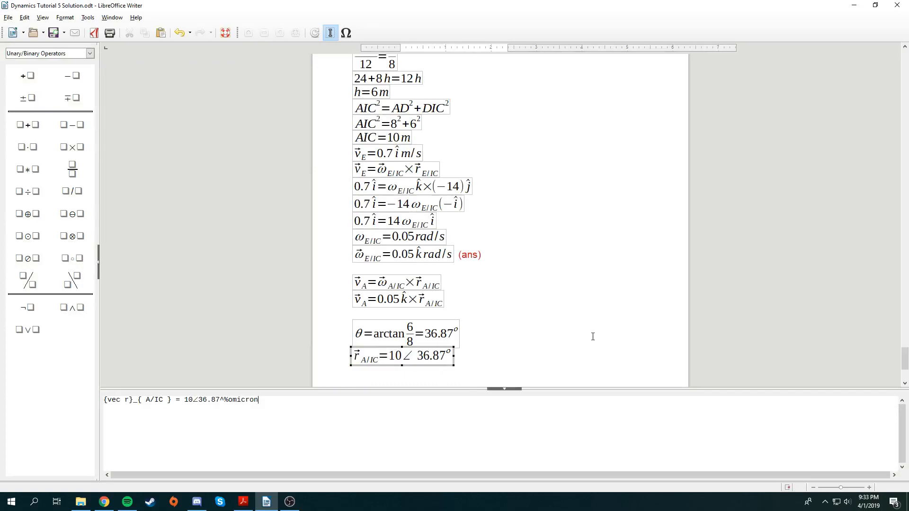
pyautogui.press('Escape')
pyautogui.press('Escape')
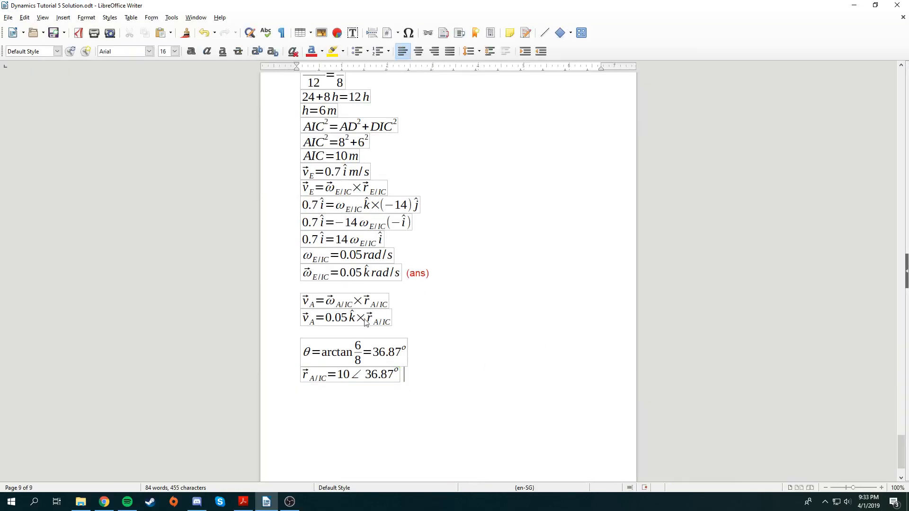
# Duplicate the formula v_A = 0.05k × r_A/IC directly below the r_A/IC formula, without a blank line between them.
pyautogui.click(412, 374)
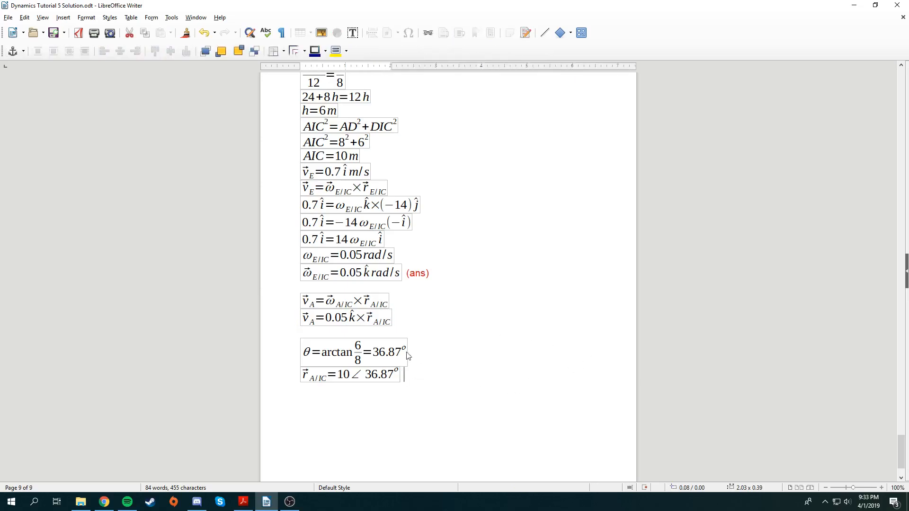
pyautogui.click(373, 325)
pyautogui.click(442, 376)
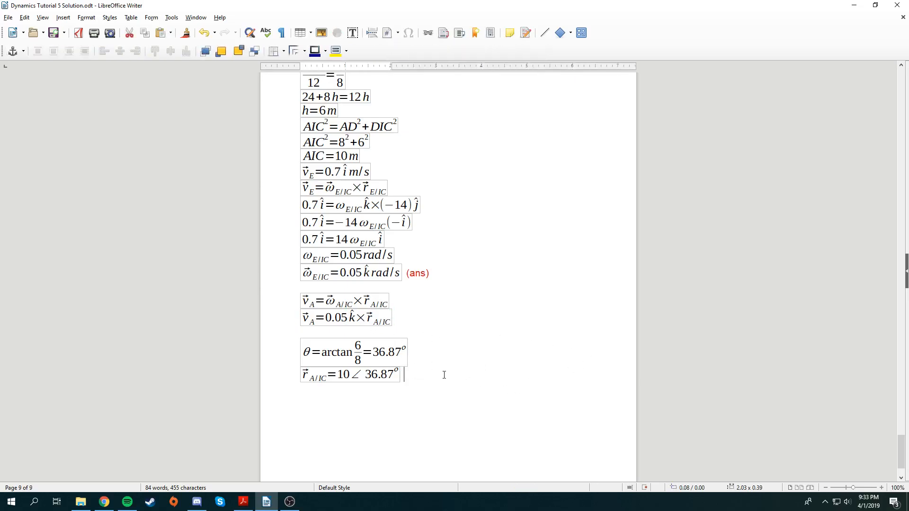
pyautogui.press('Return')
pyautogui.hotkey('ctrl', 'v')
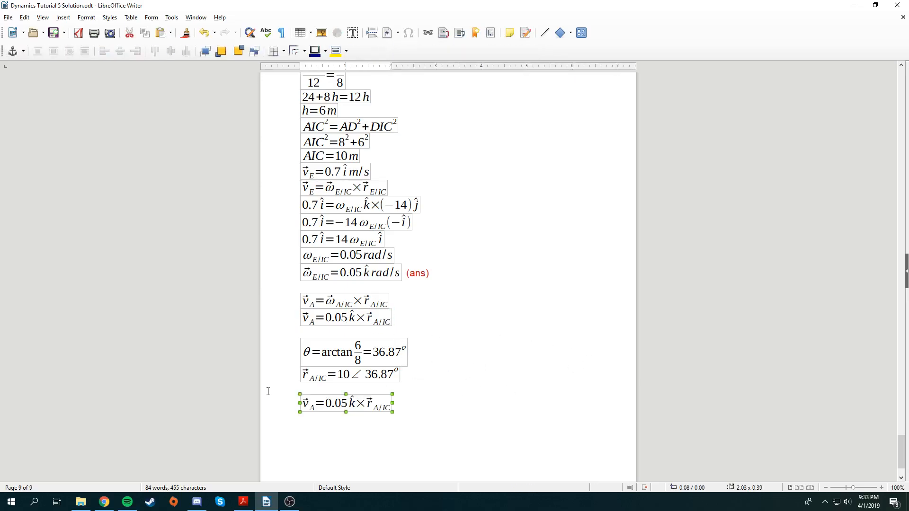
pyautogui.press('BackSpace')
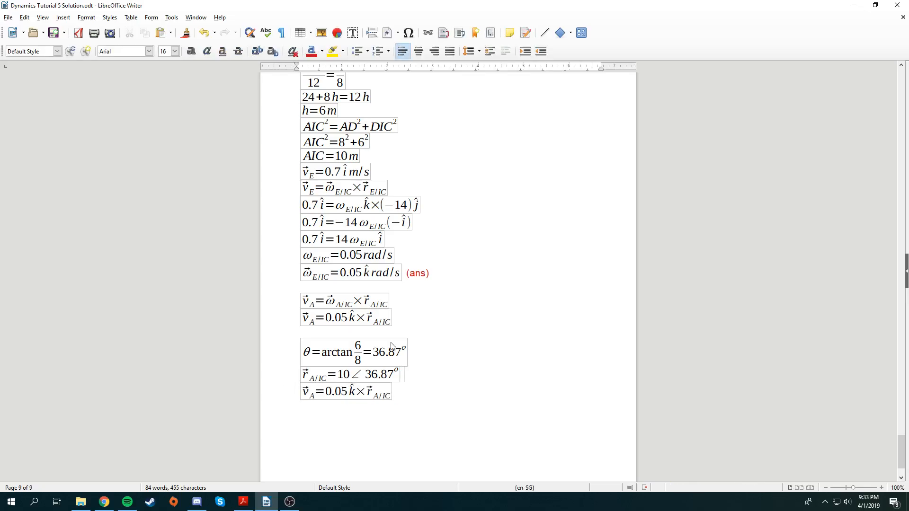
# Draw a horizontal line about 1.97 in long in the diagram, running leftward from the point IC.
pyautogui.scroll(1, 352, 384)
pyautogui.scroll(4, 393, 389)
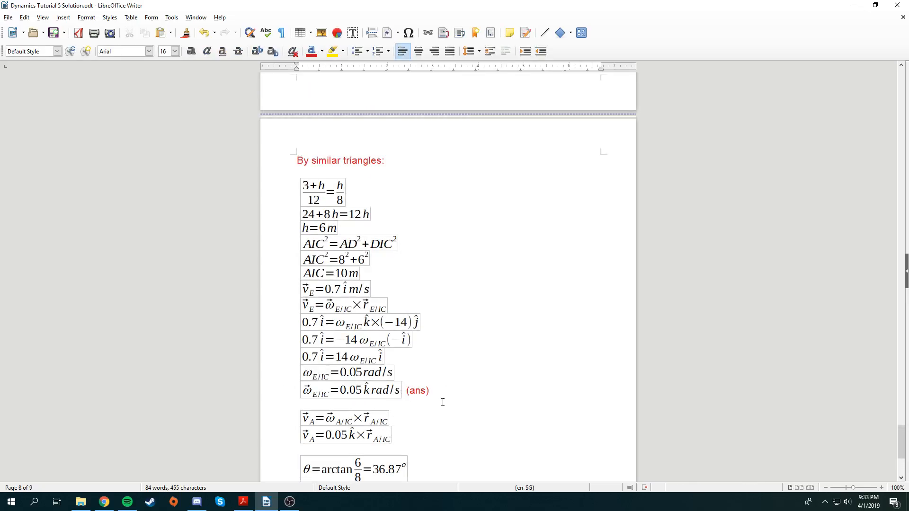
pyautogui.scroll(-5, 440, 400)
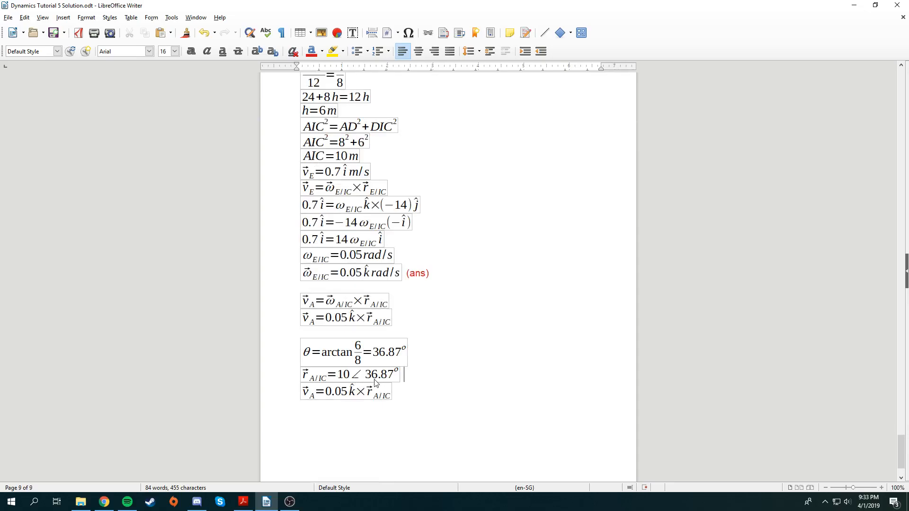
pyautogui.scroll(15, 376, 383)
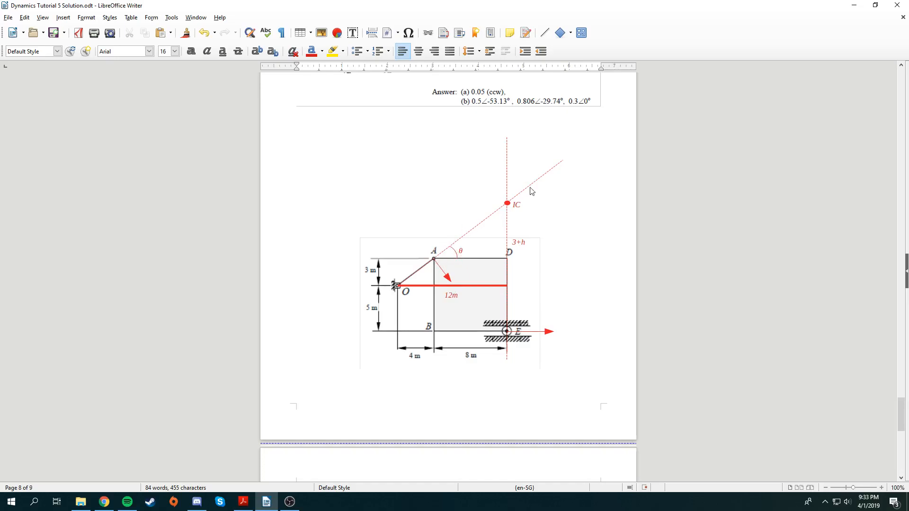
pyautogui.click(64, 17)
pyautogui.moveTo(120, 102)
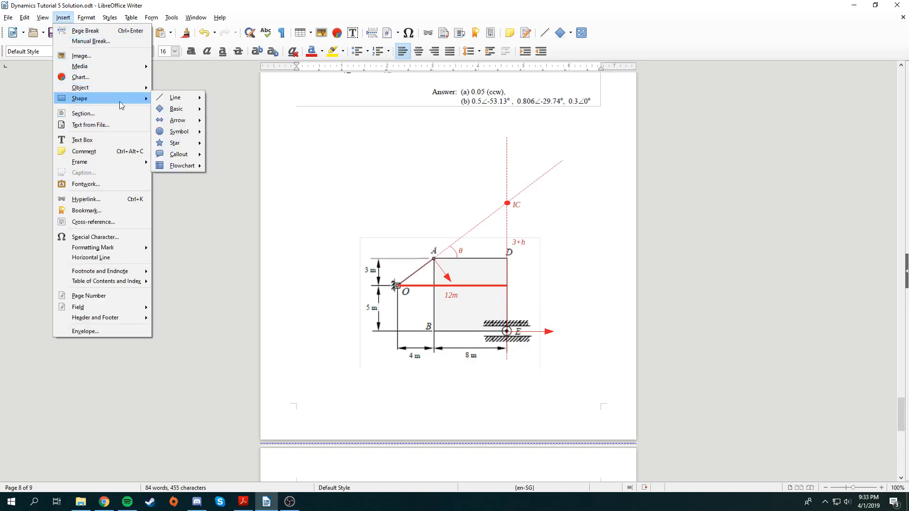
pyautogui.moveTo(162, 99)
pyautogui.click(258, 96)
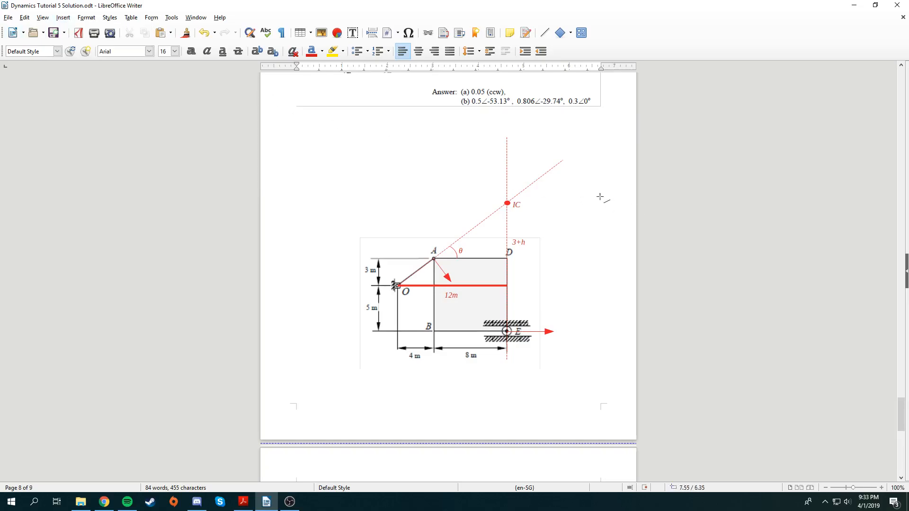
pyautogui.moveTo(507, 203); pyautogui.dragTo(417, 203)
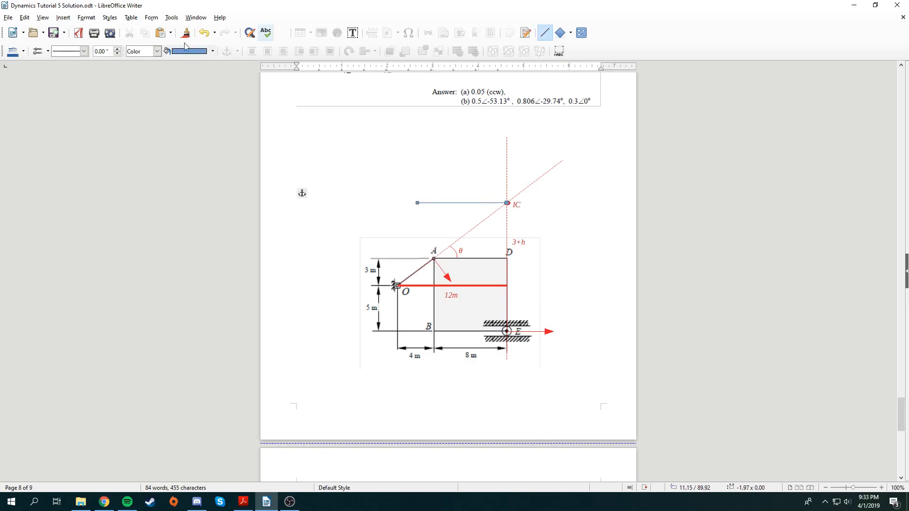
# Change the colour of the horizontal line at IC to red and deselect it.
pyautogui.click(23, 51)
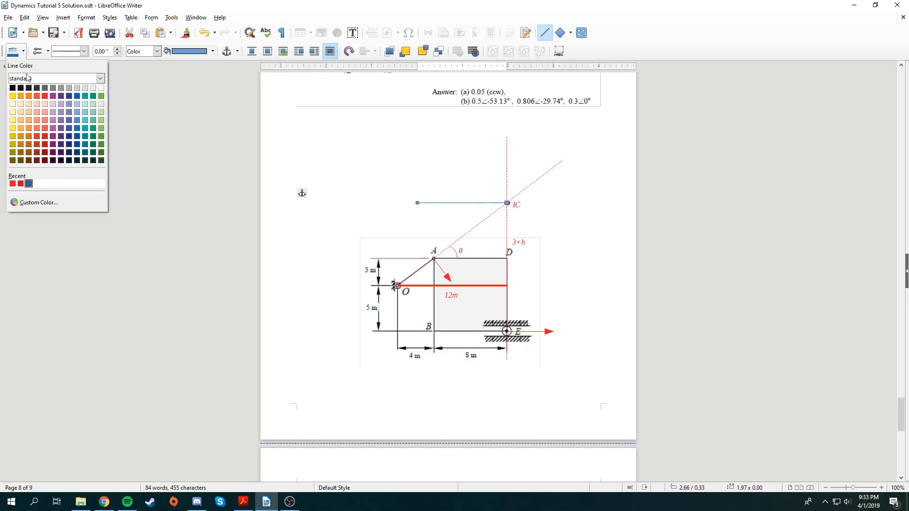
pyautogui.click(15, 183)
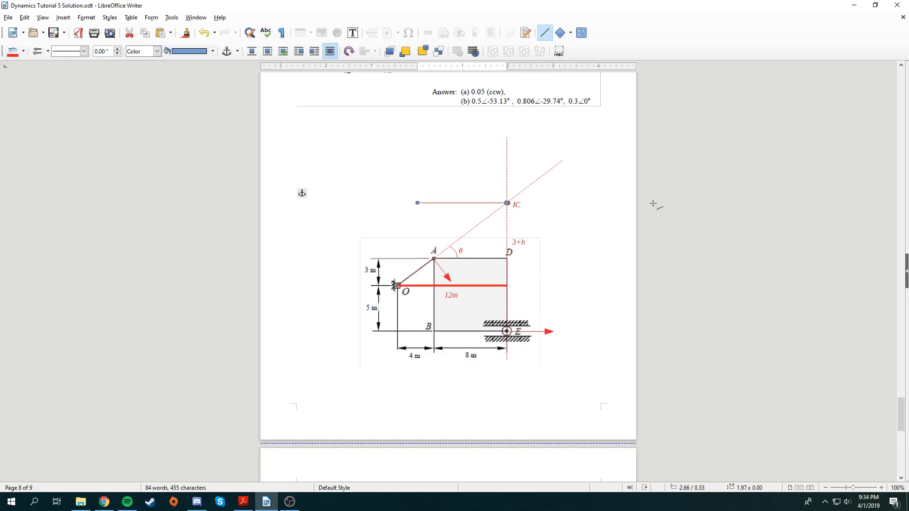
pyautogui.press('Escape')
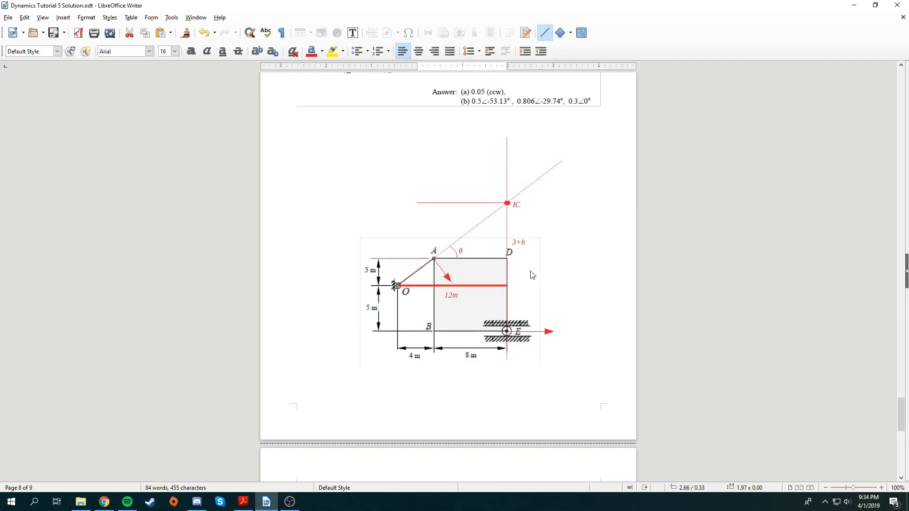
# Move the θ label just below the horizontal line near IC and delete the angle arc at A.
pyautogui.click(458, 256)
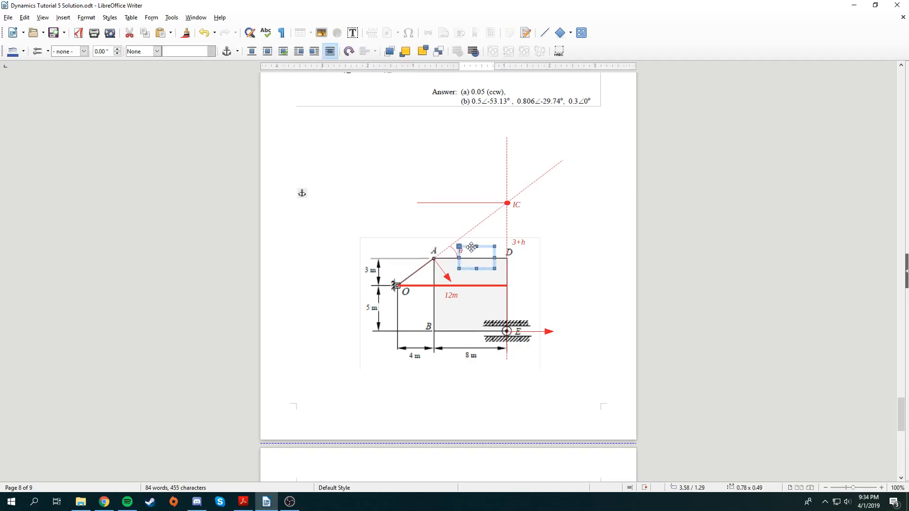
pyautogui.moveTo(469, 246)
pyautogui.mouseDown()
pyautogui.moveTo(472, 213)
pyautogui.moveTo(482, 210)
pyautogui.mouseUp()
pyautogui.click(453, 250)
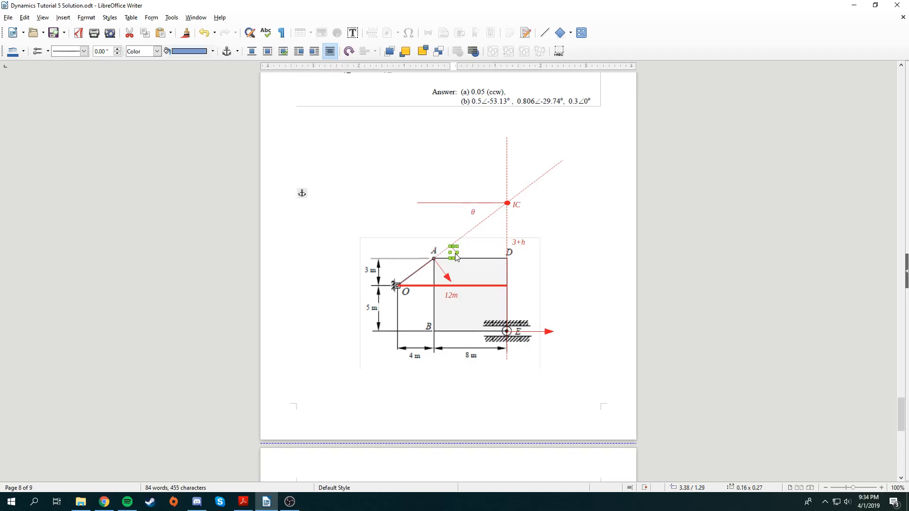
pyautogui.press('Delete')
pyautogui.click(61, 19)
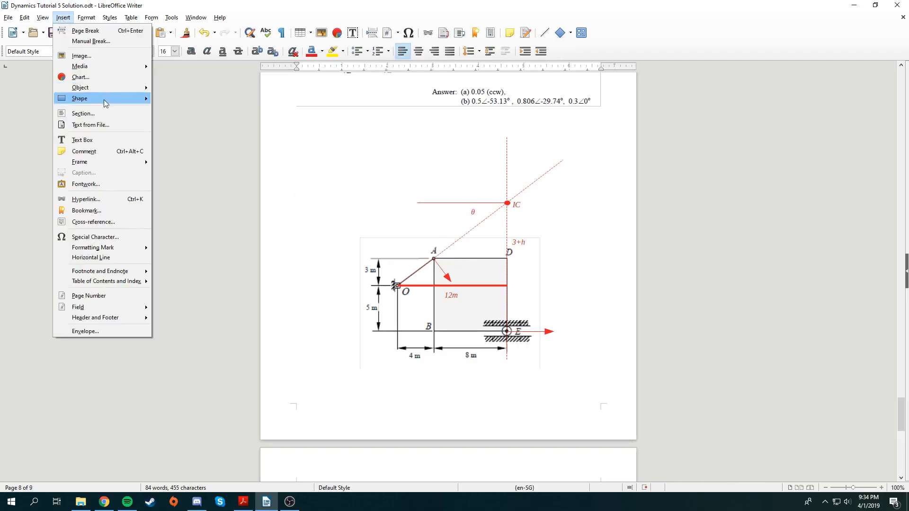
pyautogui.moveTo(124, 100)
pyautogui.moveTo(179, 110)
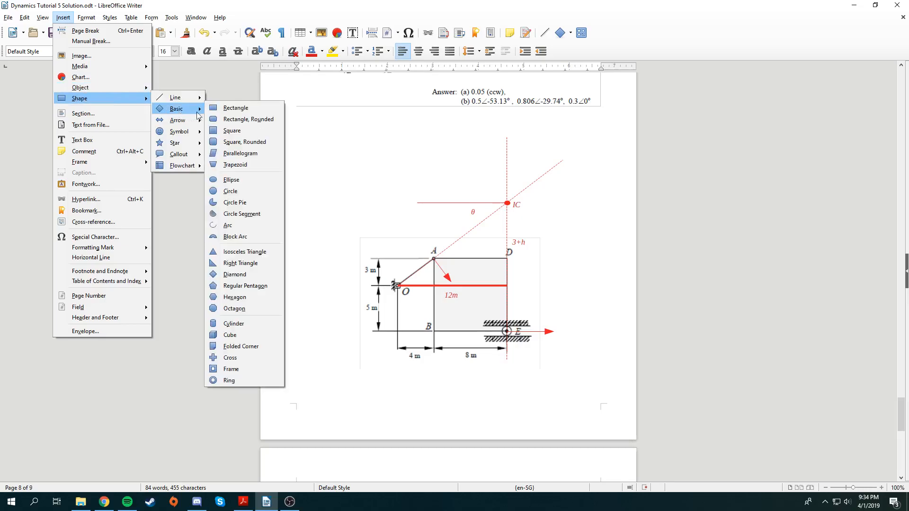
pyautogui.click(244, 226)
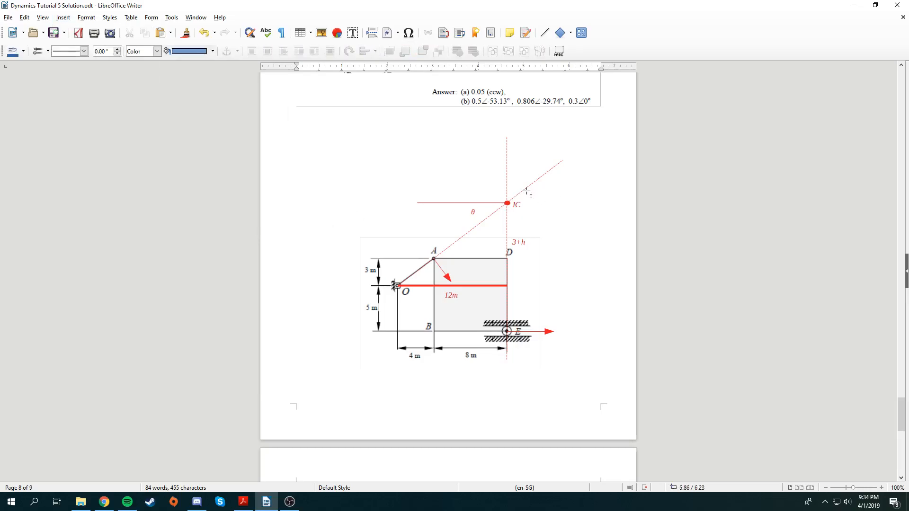
pyautogui.moveTo(526, 191)
pyautogui.mouseDown()
pyautogui.moveTo(486, 212)
pyautogui.moveTo(515, 184)
pyautogui.mouseUp()
pyautogui.press('Delete')
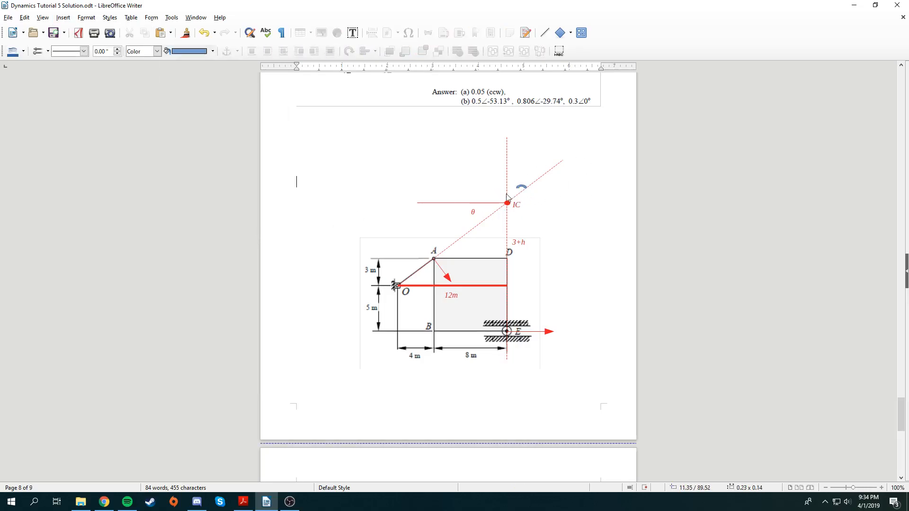
pyautogui.click(521, 187)
pyautogui.press('Delete')
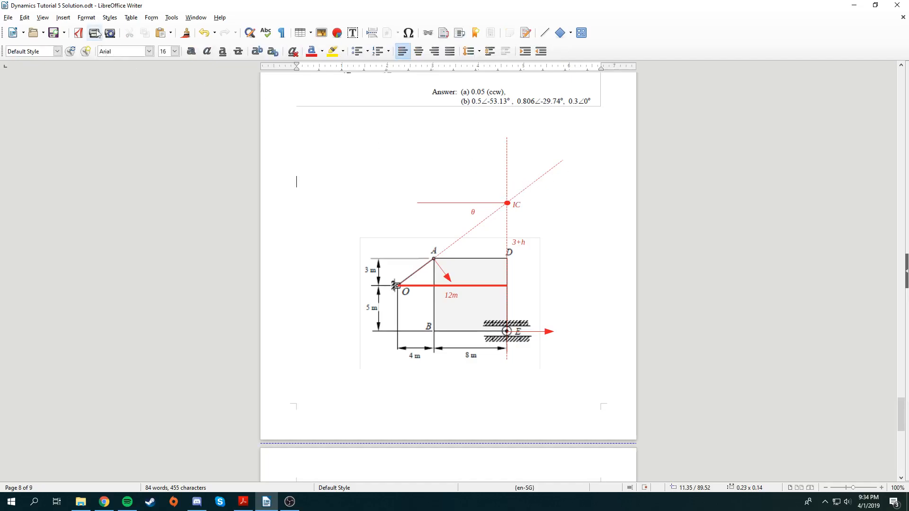
# Draw an angle arc about 0.17 by 0.22 in, centred on IC, from the horizontal line down to the dashed line toward A.
pyautogui.click(64, 17)
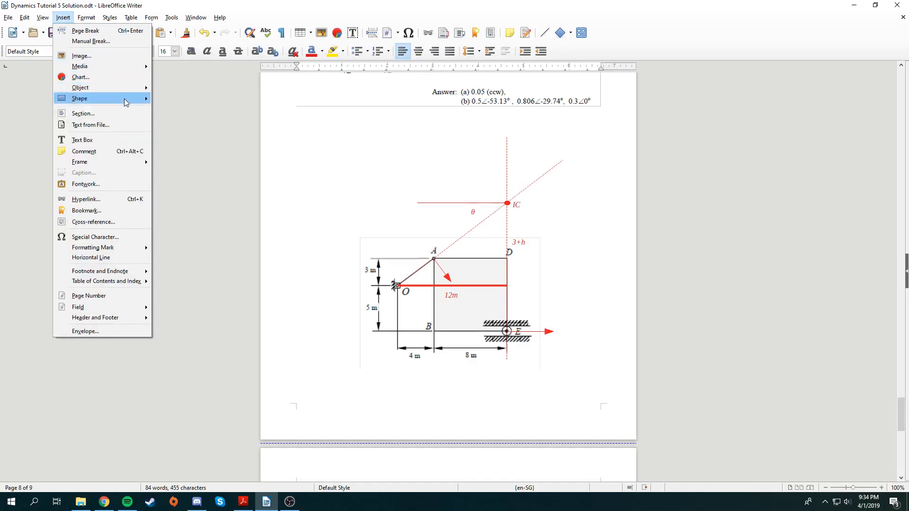
pyautogui.moveTo(126, 103)
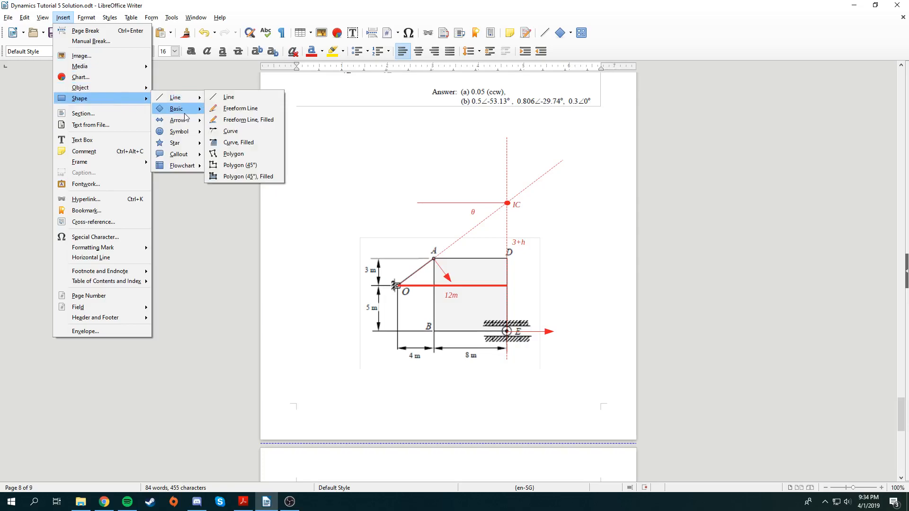
pyautogui.moveTo(185, 117)
pyautogui.click(237, 235)
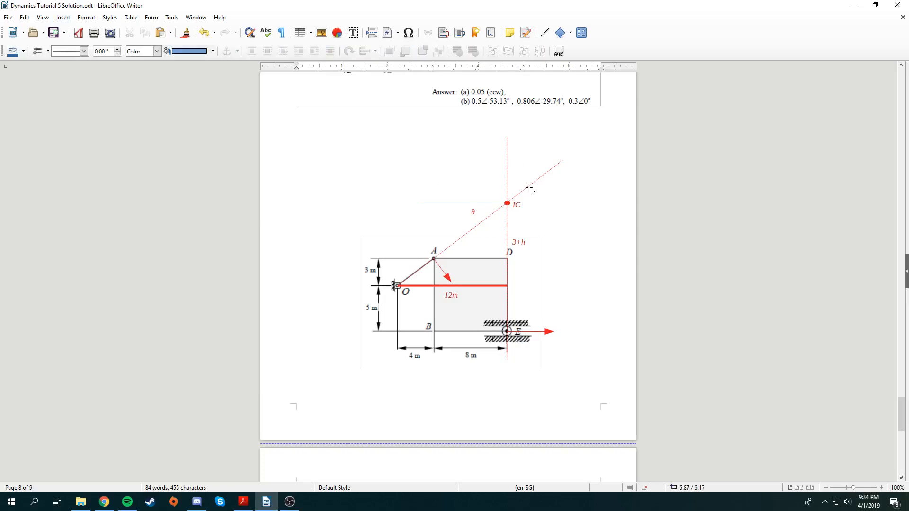
pyautogui.moveTo(529, 188); pyautogui.dragTo(484, 217)
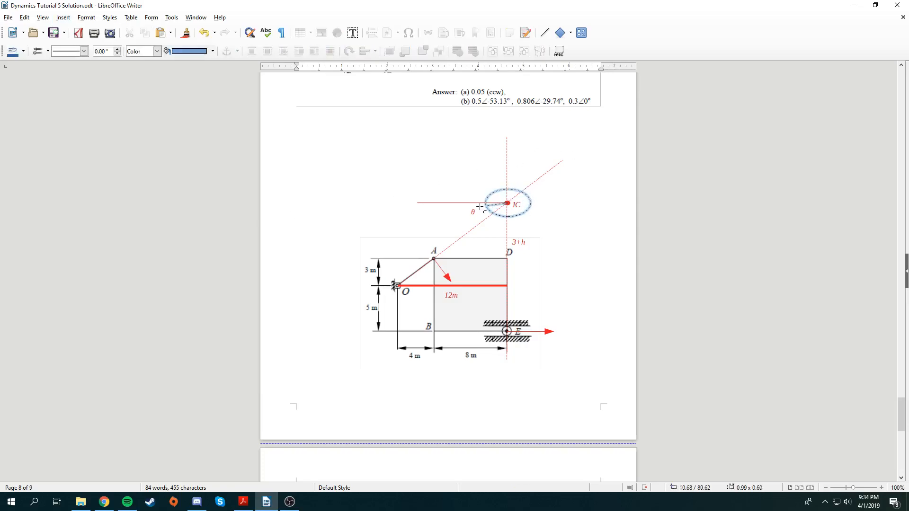
pyautogui.click(478, 202)
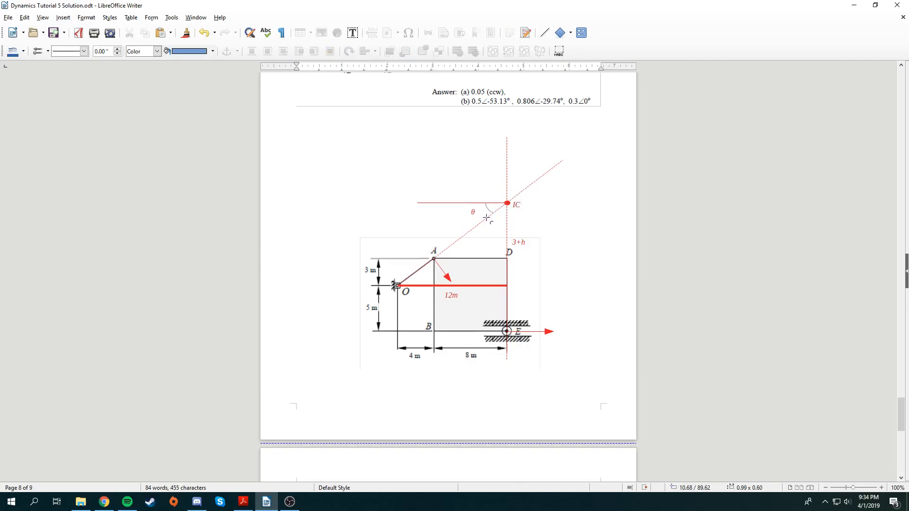
pyautogui.click(486, 217)
# Change the line colour of the new angle arc at IC to red and deselect it.
pyautogui.click(23, 51)
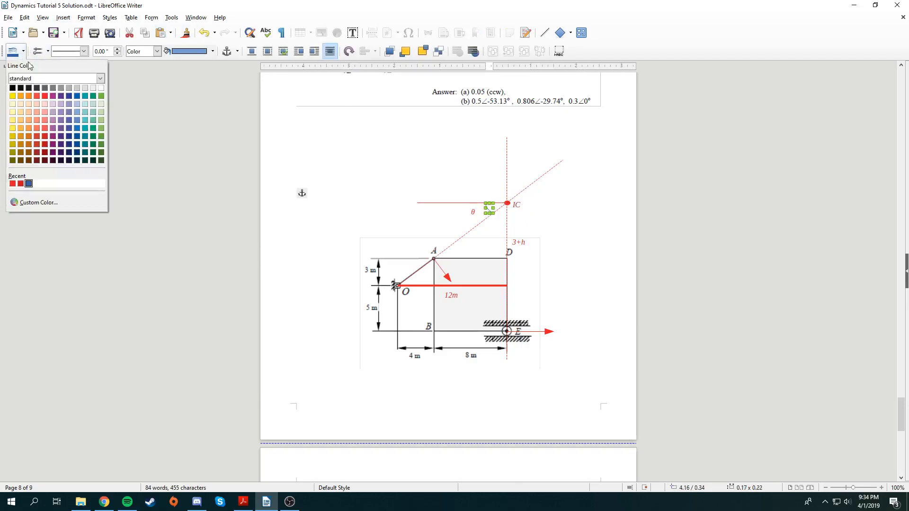
pyautogui.click(44, 97)
pyautogui.press('Escape')
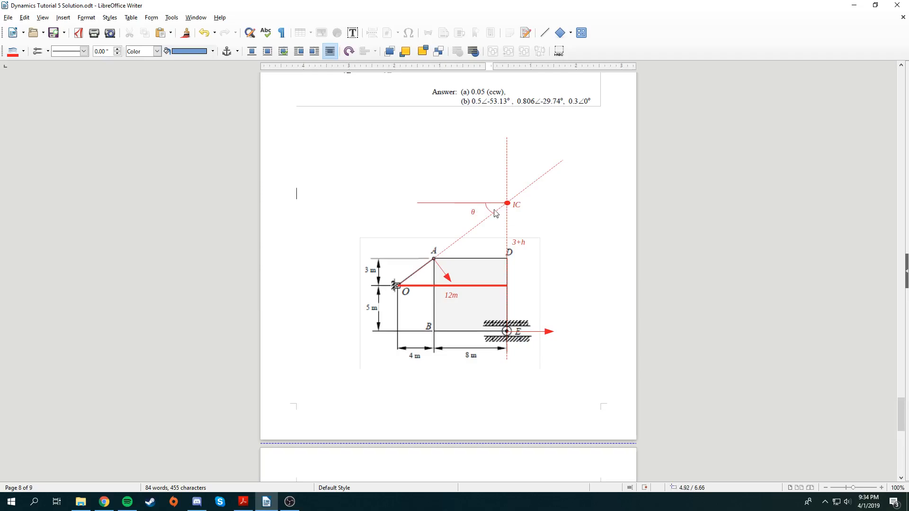
# Shift the θ label slightly rightward so it sits closer to the angle arc at IC, and deselect it.
pyautogui.click(473, 210)
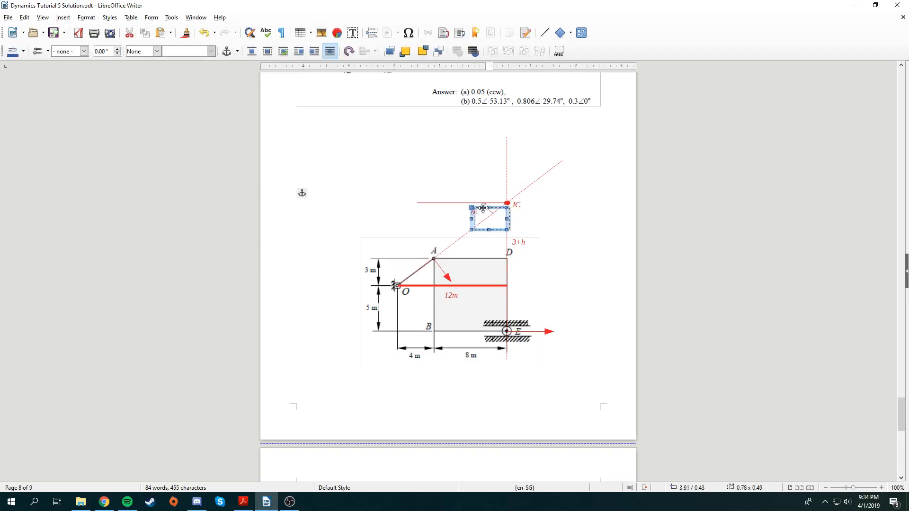
pyautogui.moveTo(482, 209); pyautogui.dragTo(486, 208)
pyautogui.click(489, 277)
# Change the angle in the r_A/IC formula to (180+36.87)° and close the formula editor.
pyautogui.scroll(-2, 479, 204)
pyautogui.scroll(3, 501, 175)
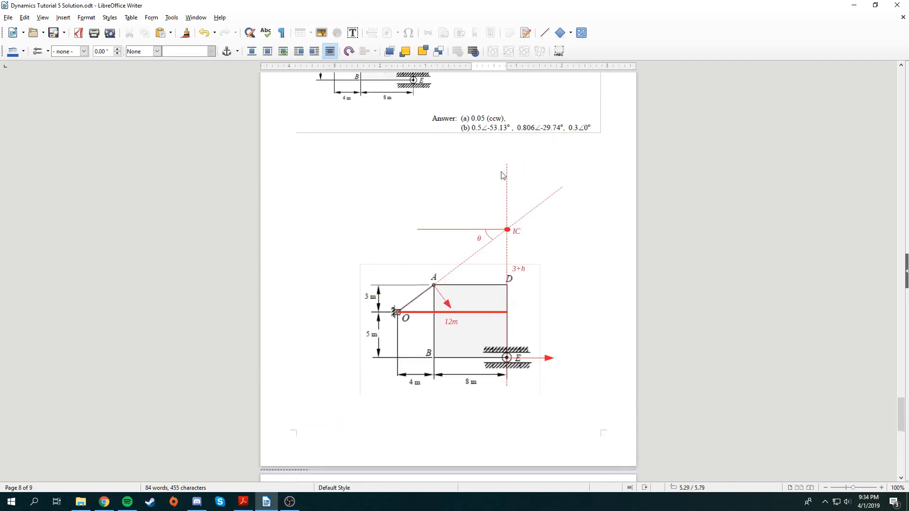
pyautogui.scroll(-3, 511, 189)
pyautogui.scroll(4, 519, 199)
pyautogui.scroll(-6, 508, 201)
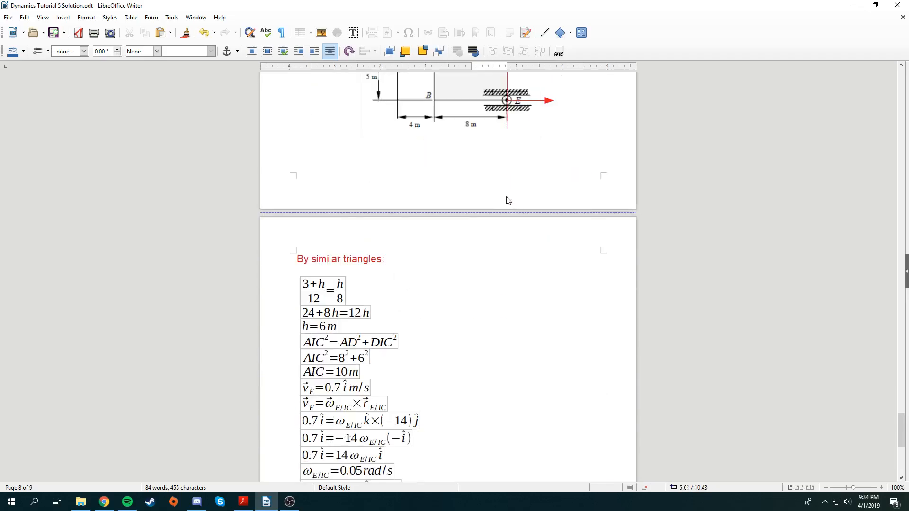
pyautogui.scroll(-10, 508, 201)
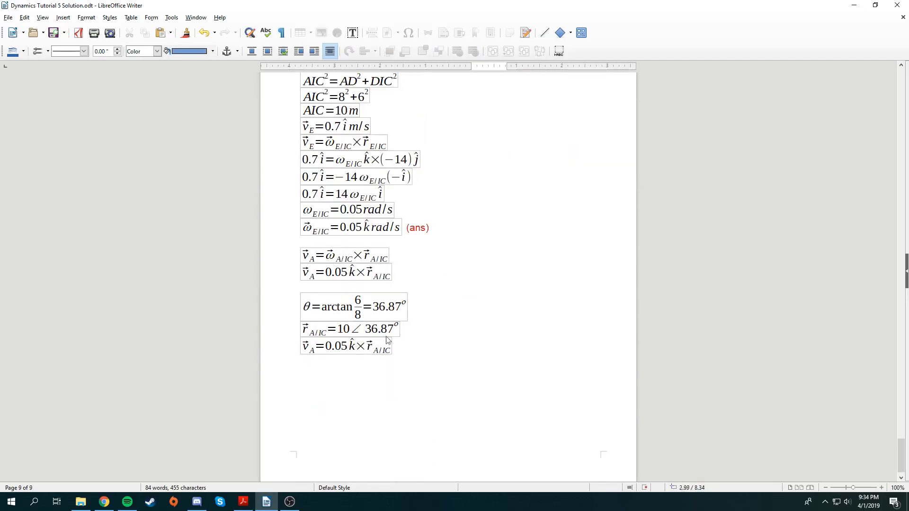
pyautogui.doubleClick(371, 334)
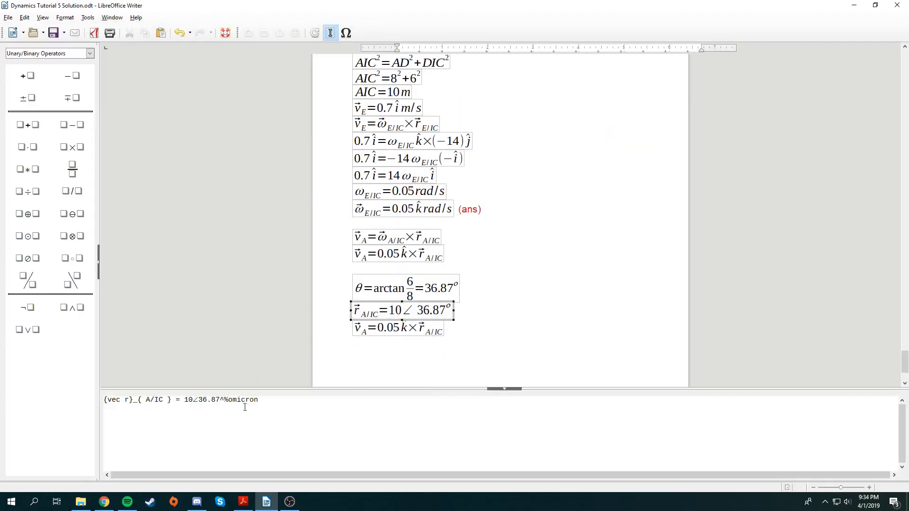
pyautogui.click(201, 400)
pyautogui.write('180')
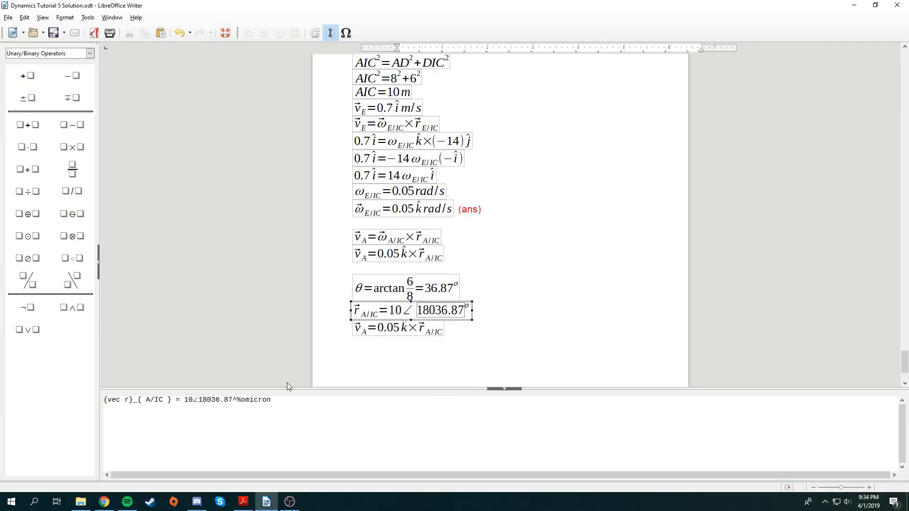
pyautogui.write('+')
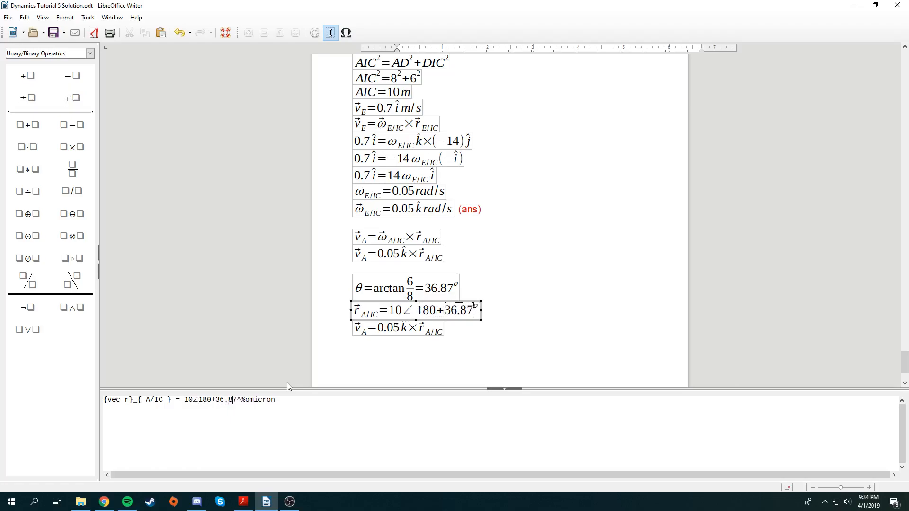
pyautogui.press('Right')
pyautogui.press('Right')
pyautogui.press('Right')
pyautogui.press('Right')
pyautogui.write(')')
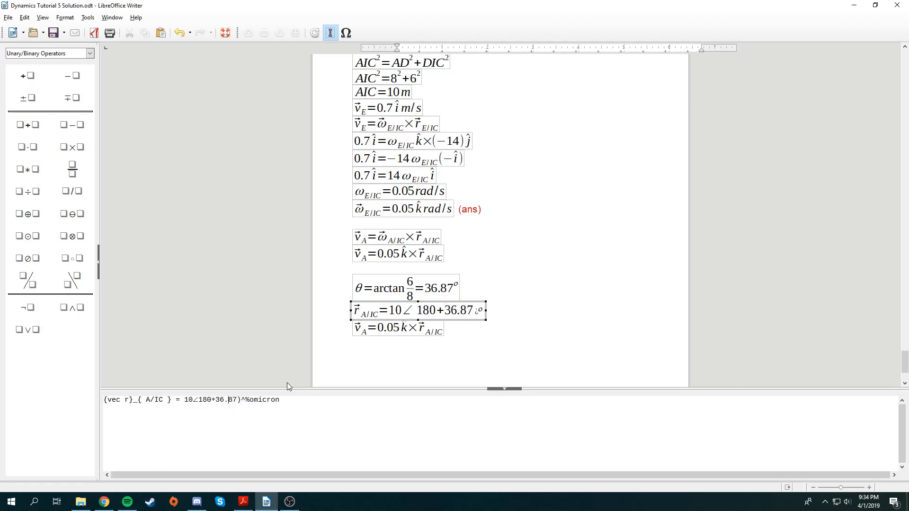
pyautogui.write('(')
pyautogui.press('Escape')
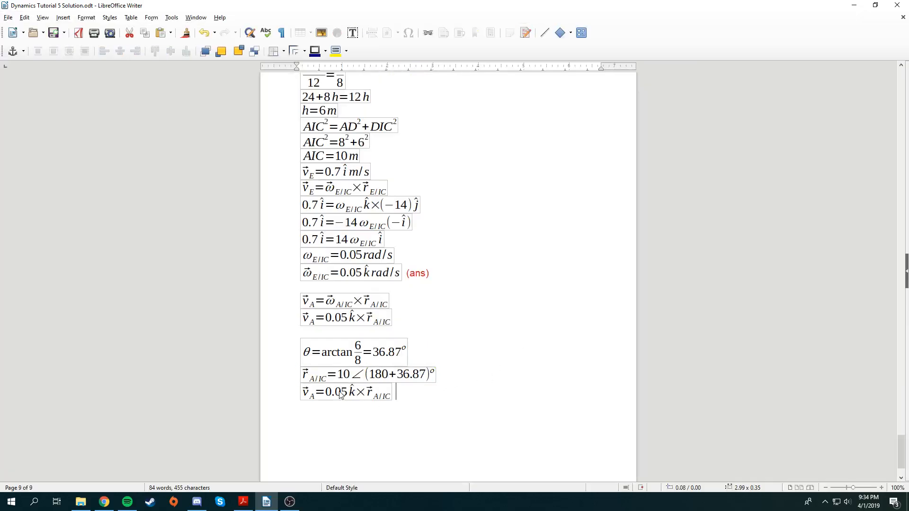
# Replace r_A/IC in the last v_A equation with the 10∠(180+36.87)° expression copied from the r_A/IC equation above.
pyautogui.doubleClick(399, 376)
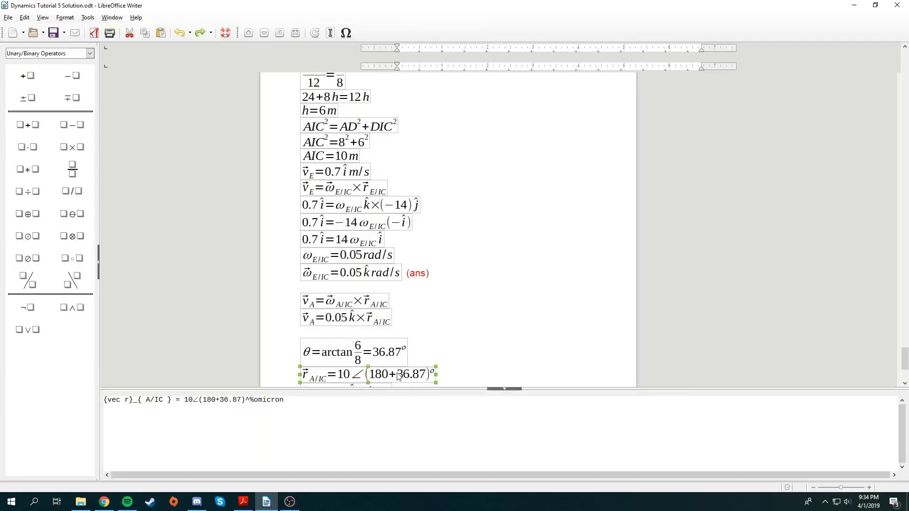
pyautogui.moveTo(320, 404); pyautogui.dragTo(184, 396)
pyautogui.hotkey('ctrl', 'c')
pyautogui.press('Escape')
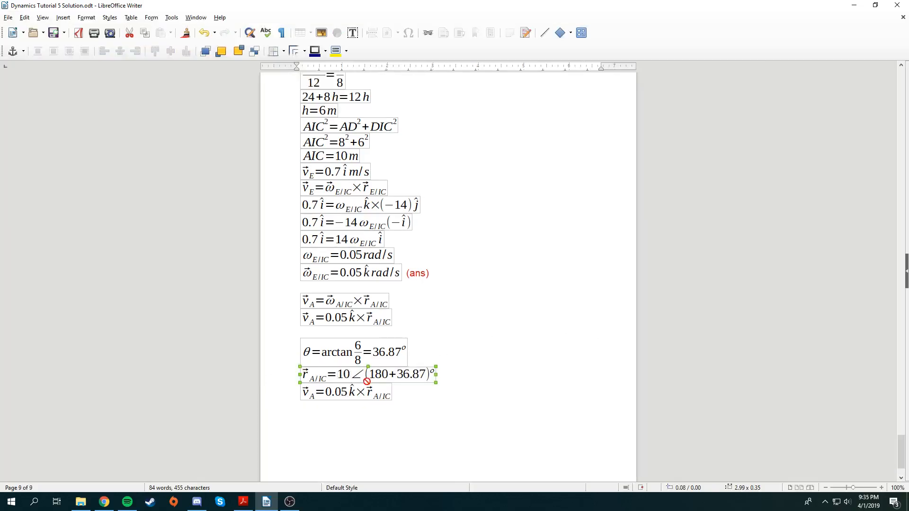
pyautogui.doubleClick(364, 396)
pyautogui.moveTo(302, 404); pyautogui.dragTo(226, 398)
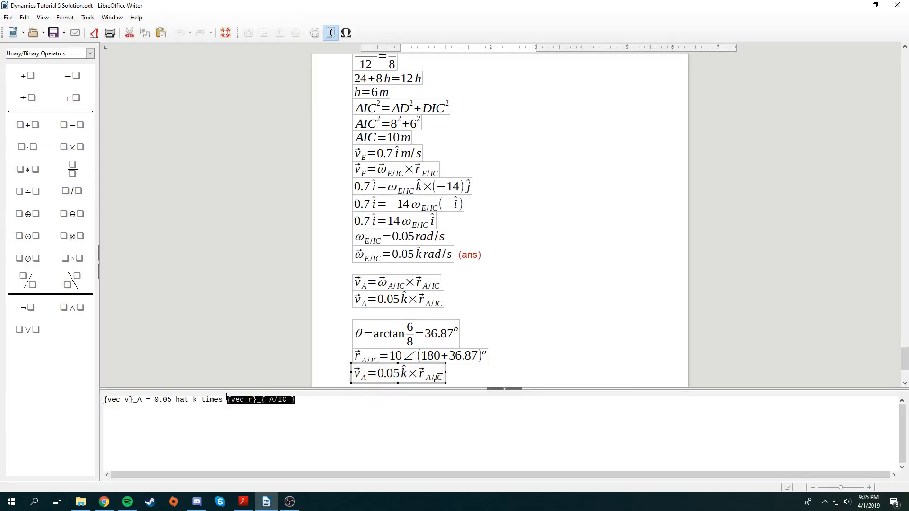
pyautogui.hotkey('ctrl', 'v')
# Simplify the angle in the last v_A equation to 216.87° and finish editing the formula.
pyautogui.click(261, 399)
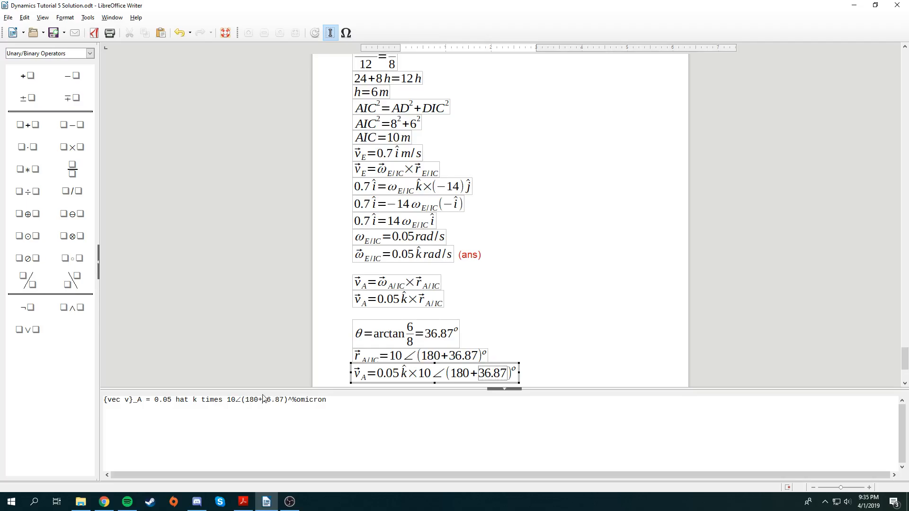
pyautogui.click(245, 400)
pyautogui.moveTo(242, 400); pyautogui.dragTo(287, 399)
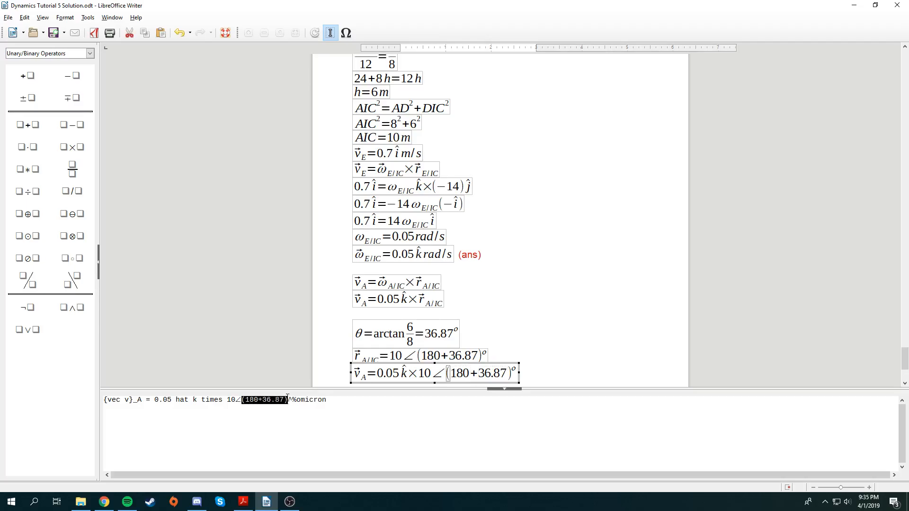
pyautogui.write('216.87')
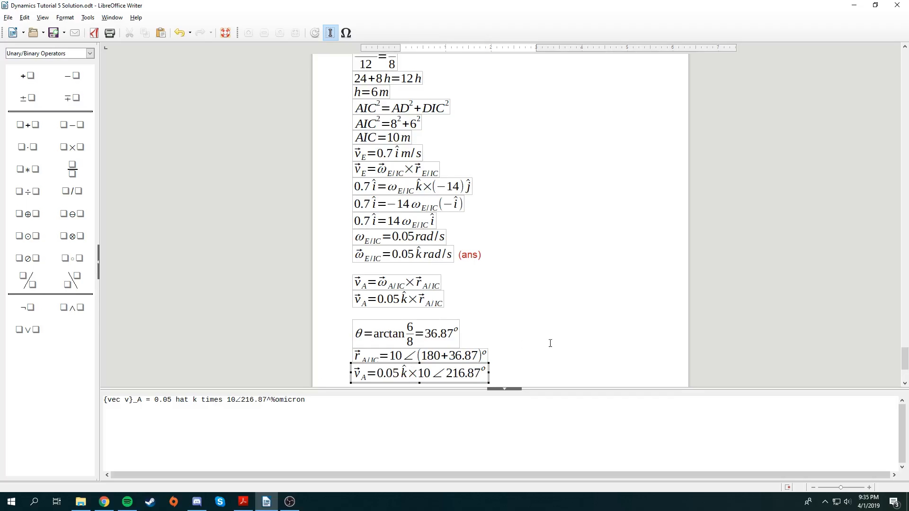
pyautogui.press('Escape')
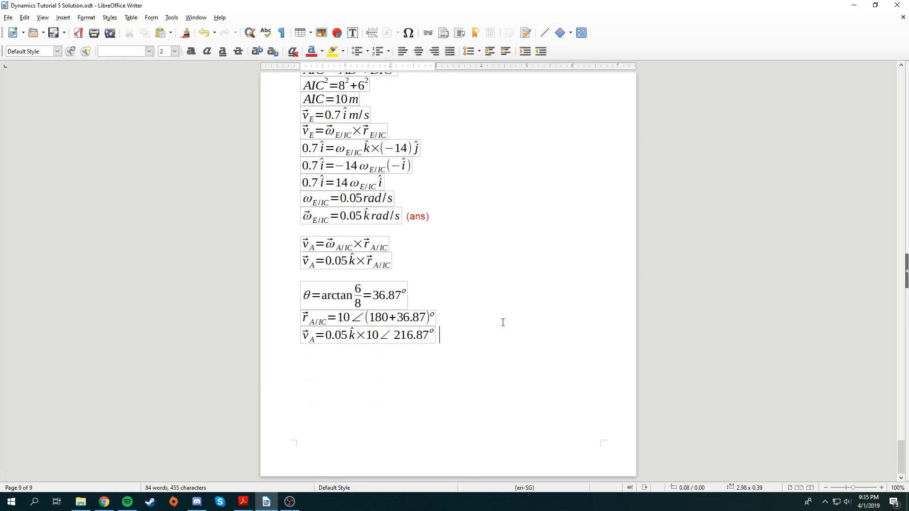
# Duplicate the last v_A equation on a new line and change the copy to v_A = 0.5∠306.87°.
pyautogui.click(417, 336)
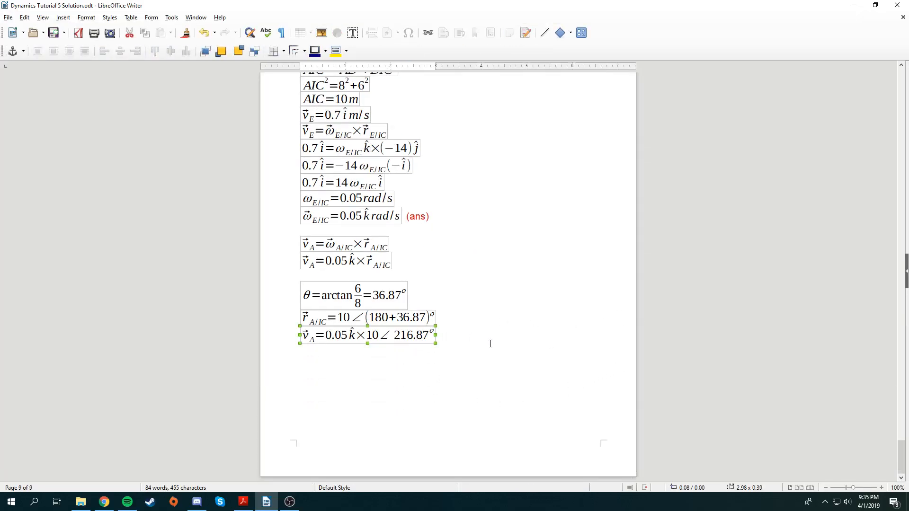
pyautogui.click(466, 338)
pyautogui.hotkey('ctrl', 'v')
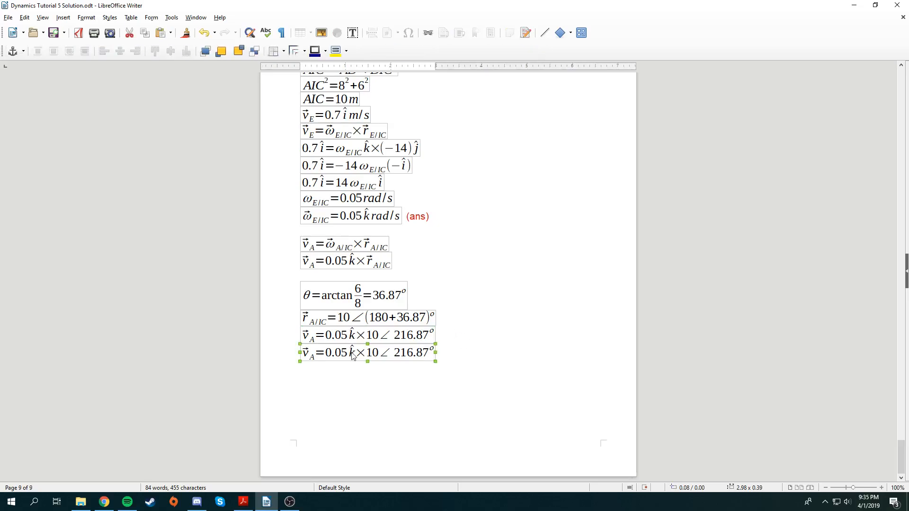
pyautogui.doubleClick(385, 354)
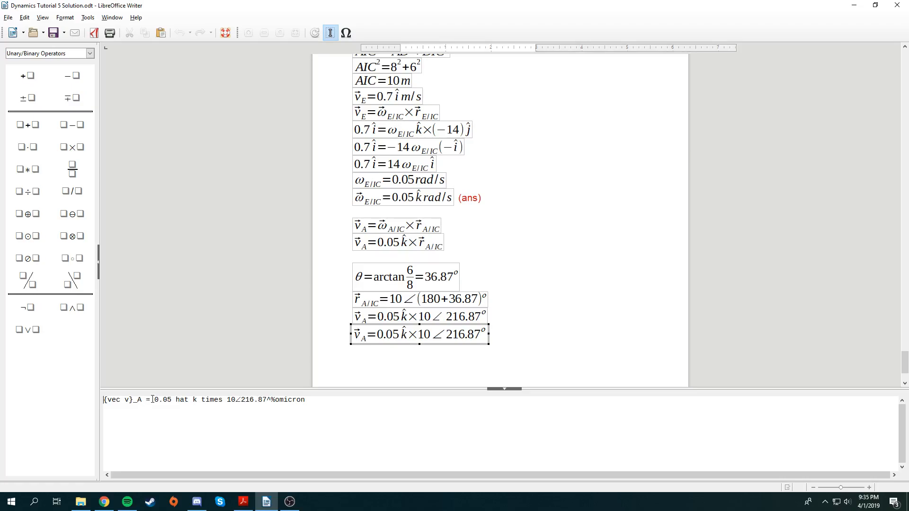
pyautogui.moveTo(152, 399); pyautogui.dragTo(238, 398)
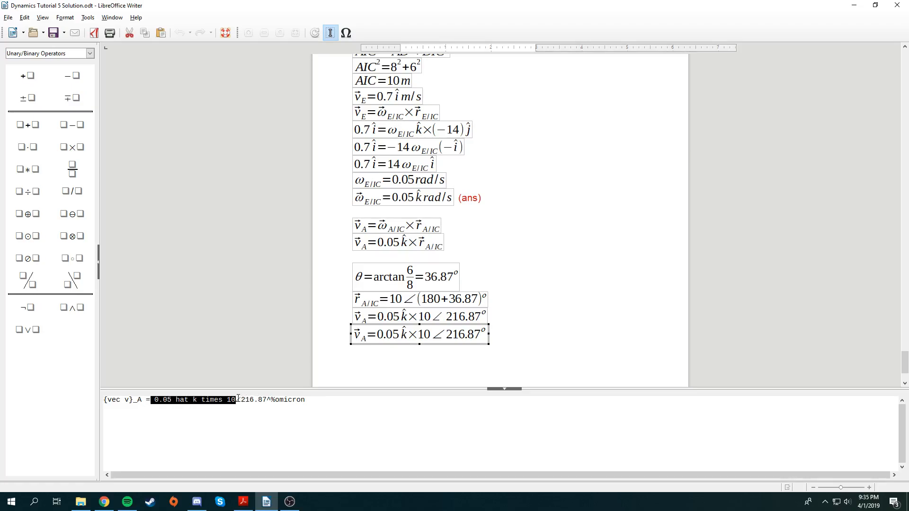
pyautogui.write('0.5')
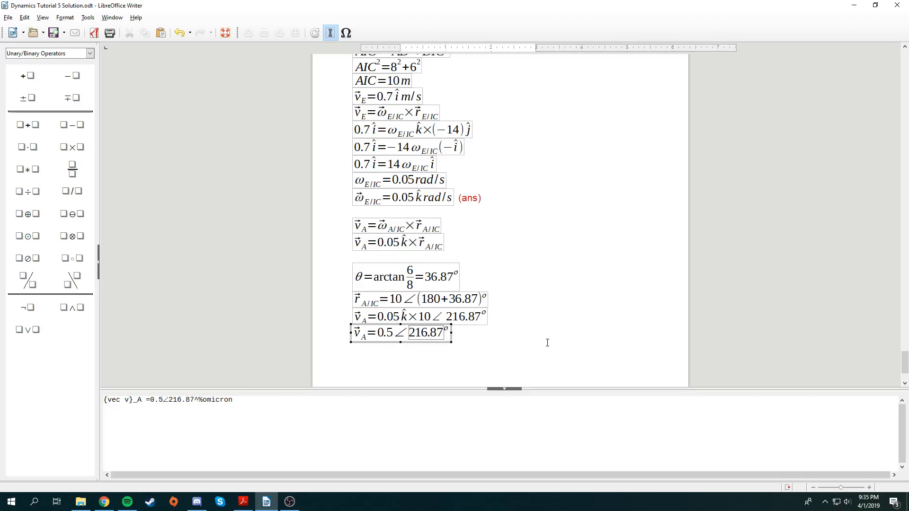
pyautogui.press('BackSpace')
pyautogui.press('BackSpace')
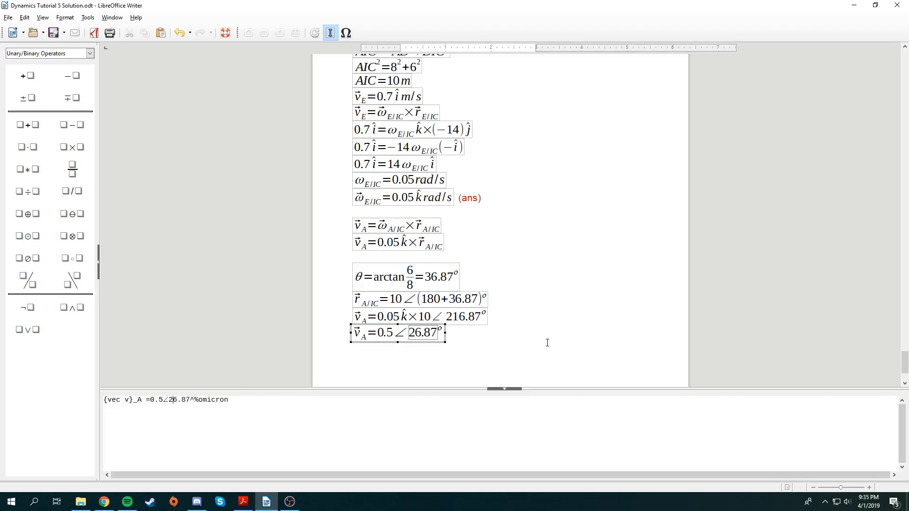
pyautogui.write('30')
pyautogui.click(604, 335)
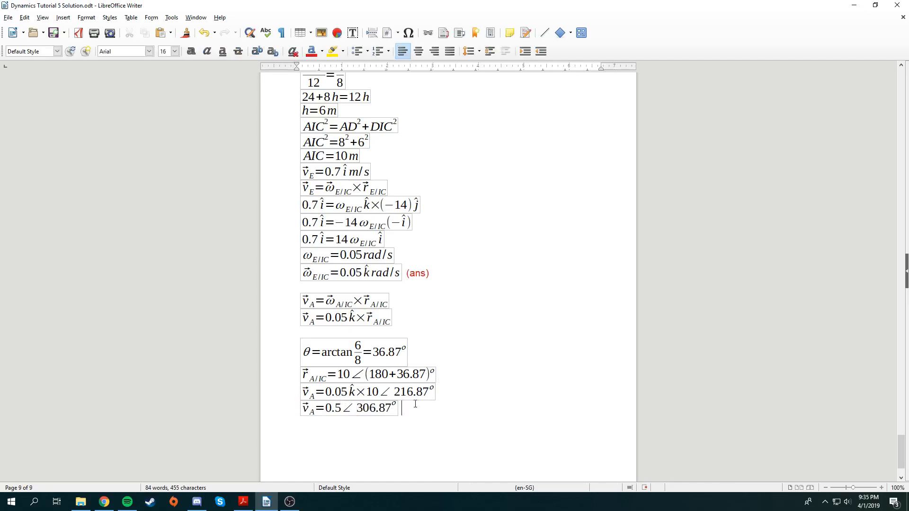
# Compare the calculated velocity of A with the given answers and the annotated diagram of question 4.
pyautogui.scroll(15, 447, 412)
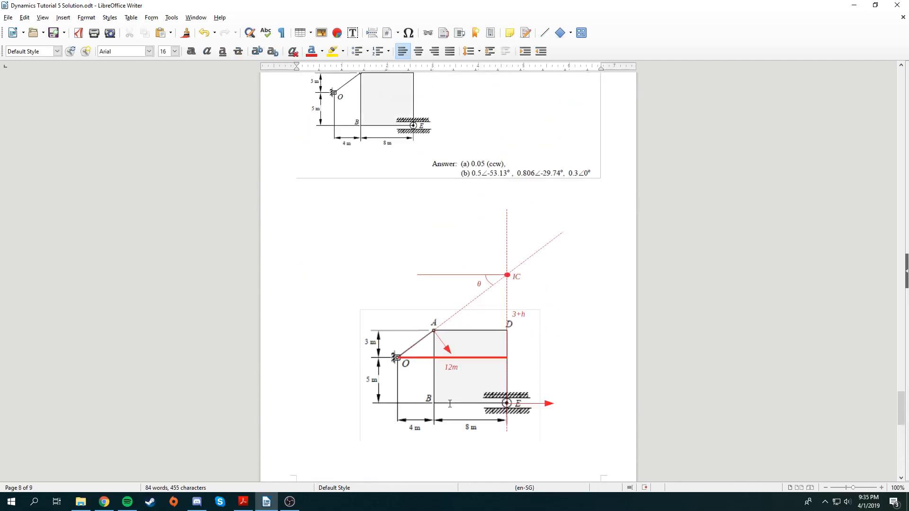
pyautogui.scroll(5, 591, 360)
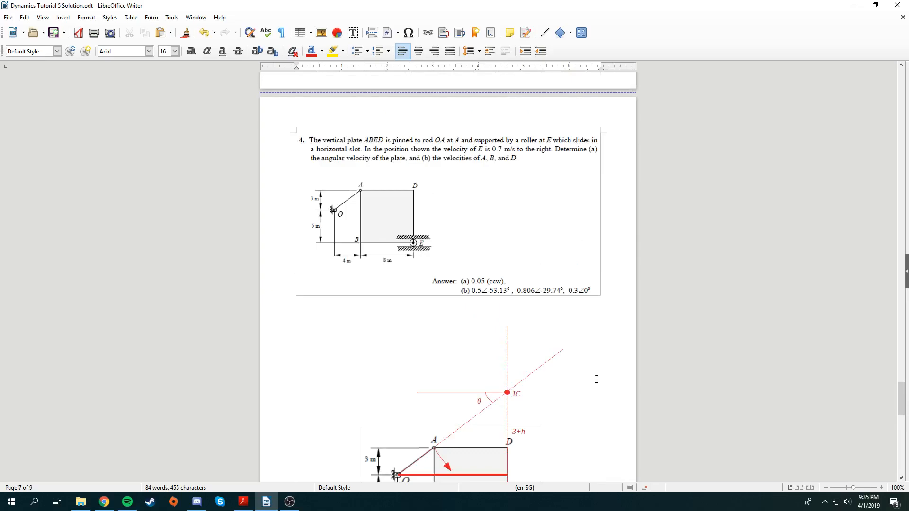
pyautogui.scroll(2, 497, 345)
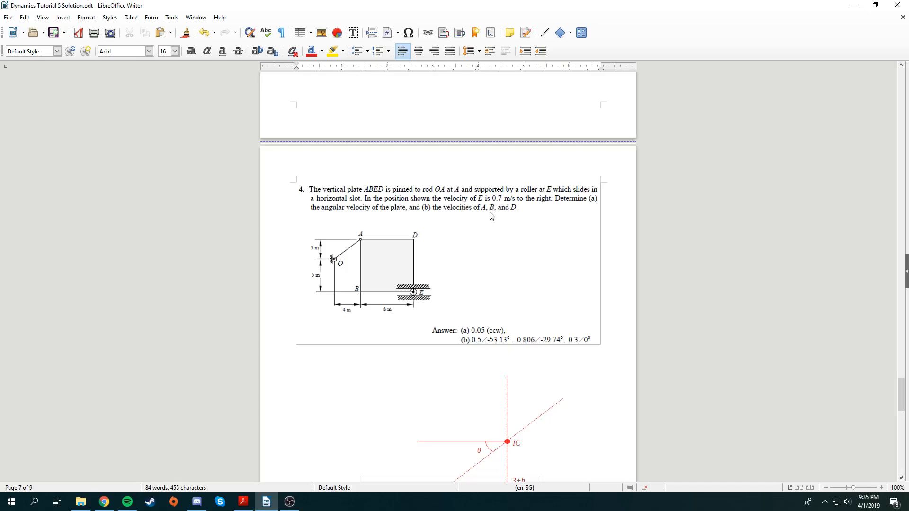
pyautogui.scroll(-5, 500, 216)
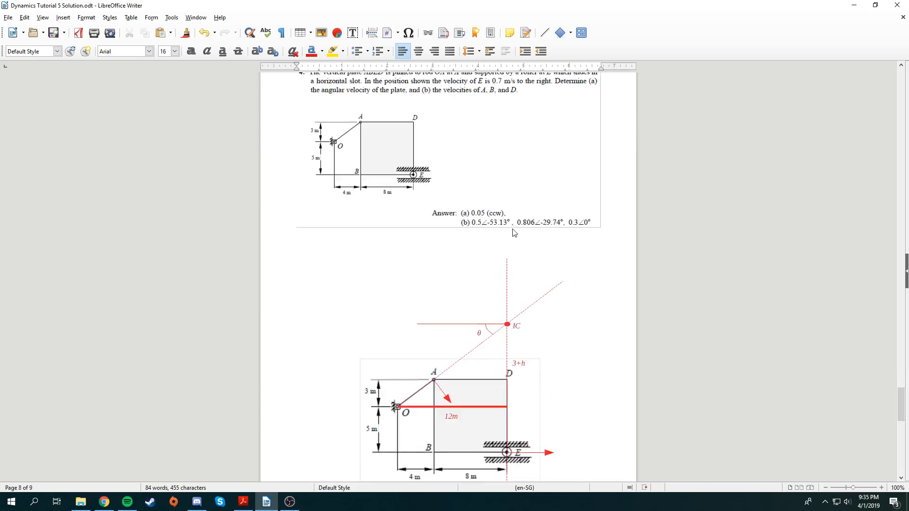
pyautogui.scroll(-18, 583, 230)
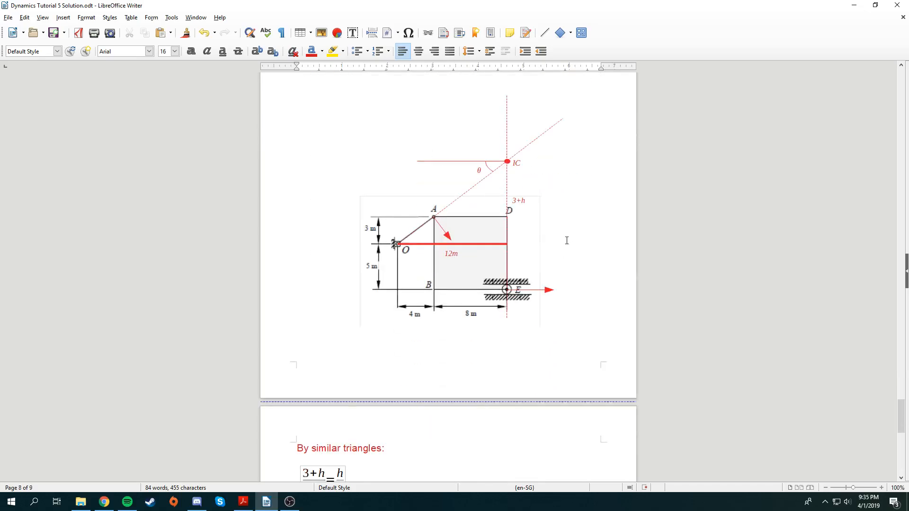
pyautogui.scroll(-5, 566, 240)
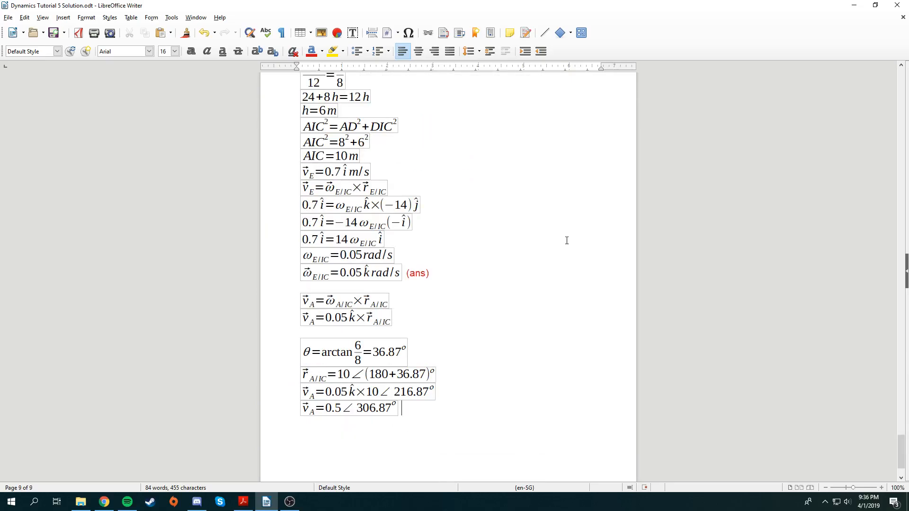
pyautogui.scroll(20, 566, 241)
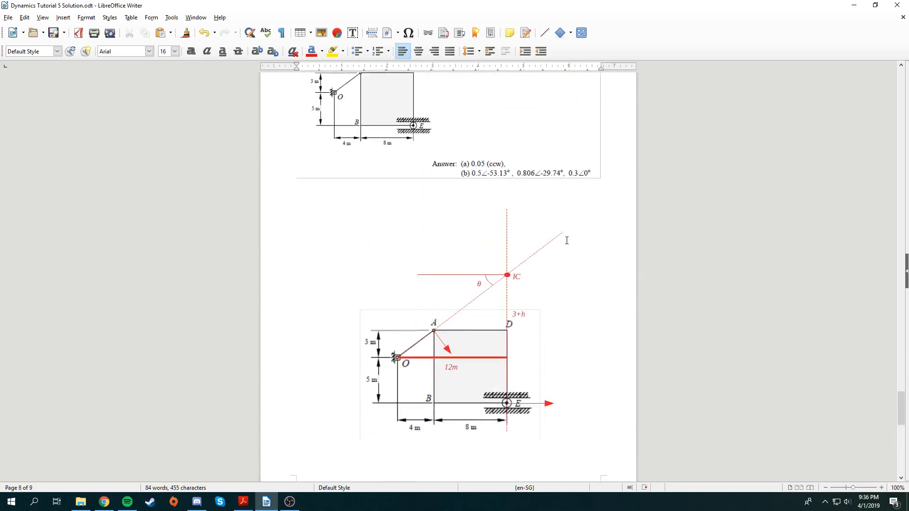
pyautogui.scroll(5, 544, 251)
pyautogui.scroll(-15, 471, 337)
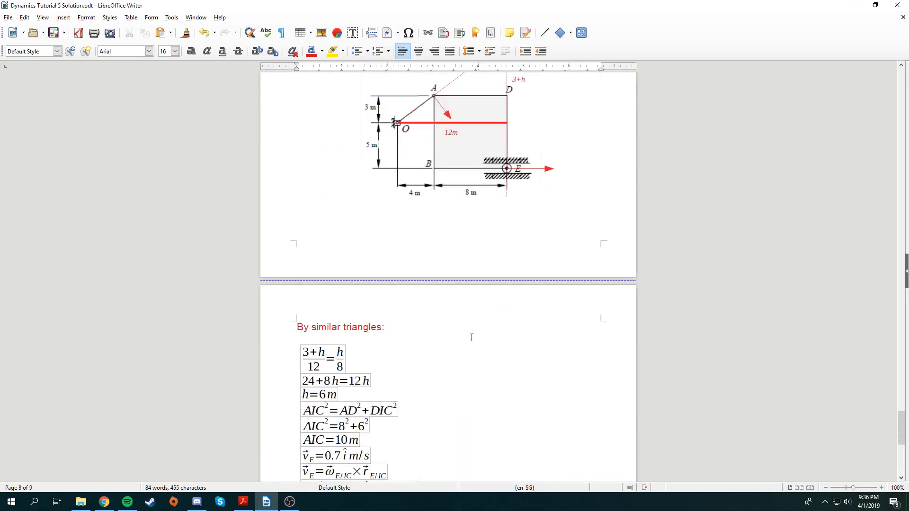
pyautogui.scroll(-2, 472, 333)
pyautogui.scroll(15, 490, 166)
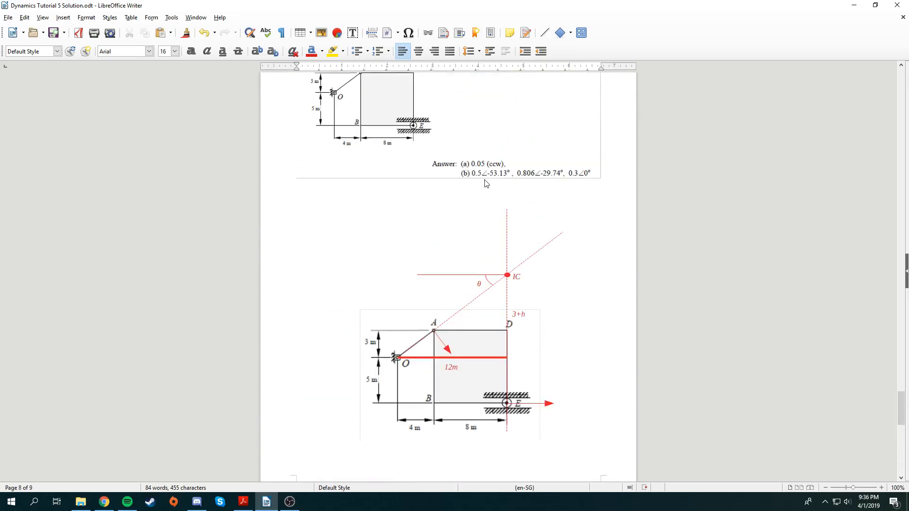
pyautogui.scroll(-20, 497, 180)
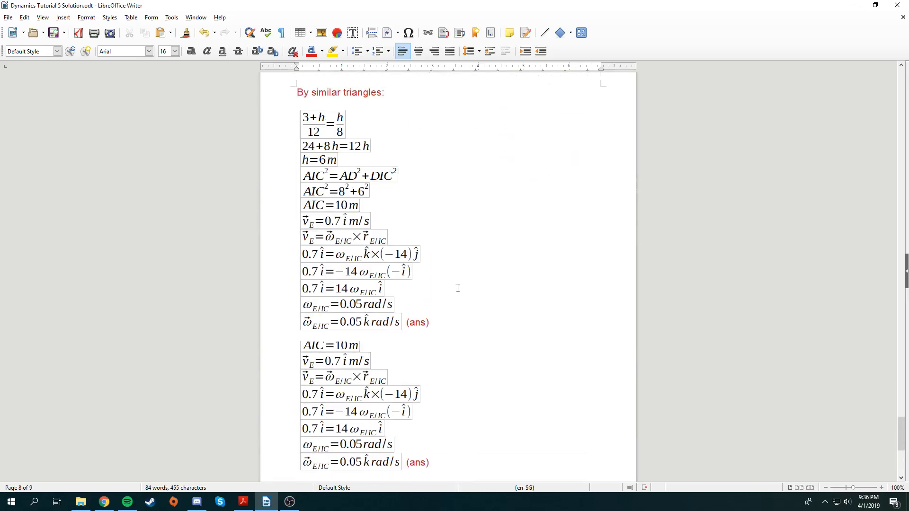
pyautogui.scroll(-4, 454, 293)
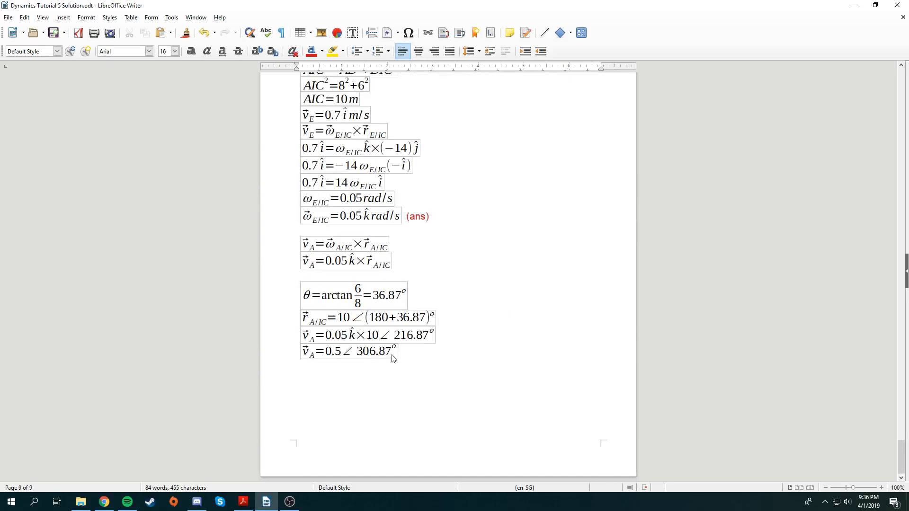
pyautogui.scroll(20, 426, 332)
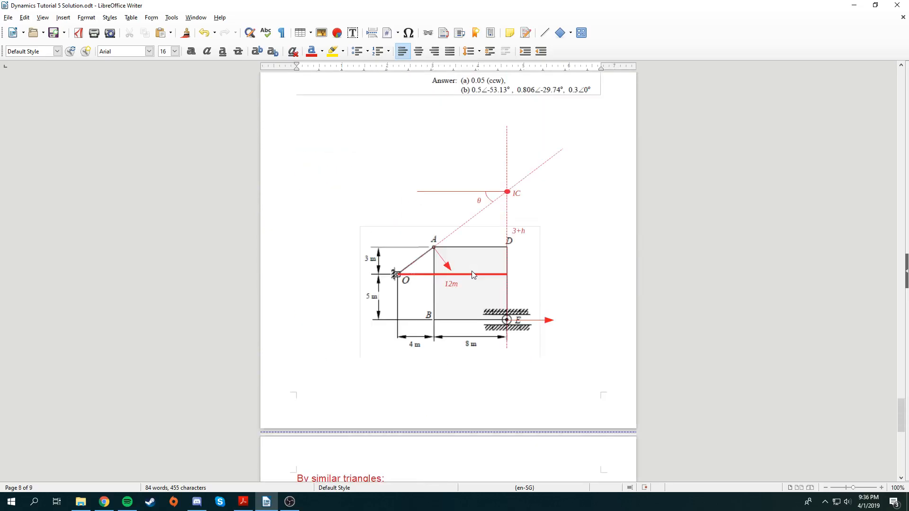
pyautogui.scroll(-20, 500, 271)
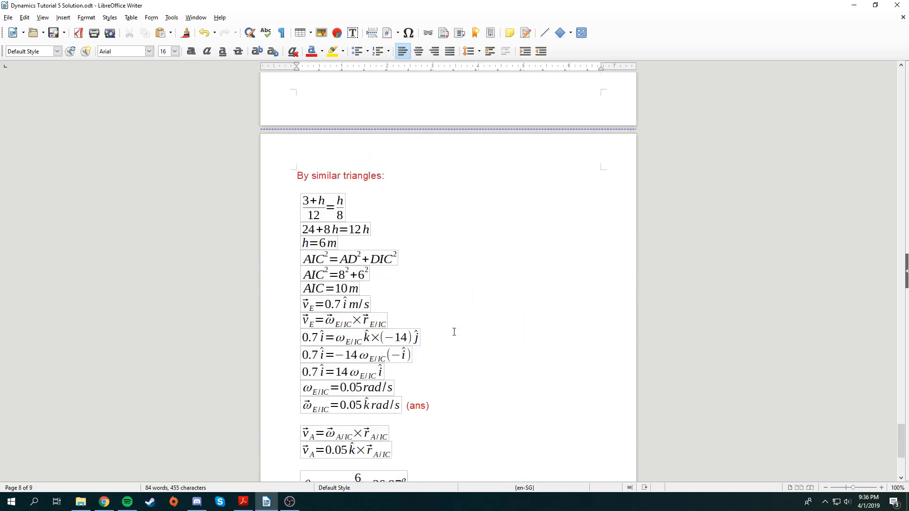
pyautogui.scroll(20, 395, 362)
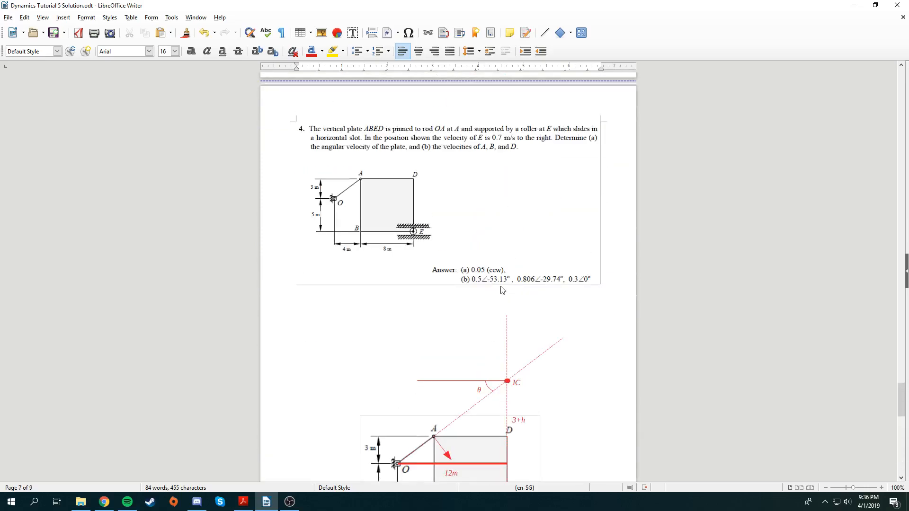
pyautogui.scroll(-5, 488, 289)
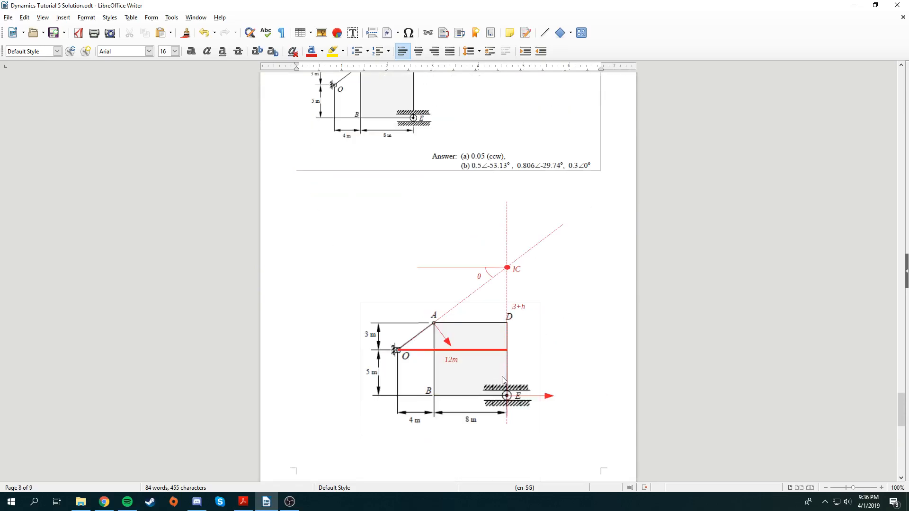
pyautogui.scroll(-20, 492, 265)
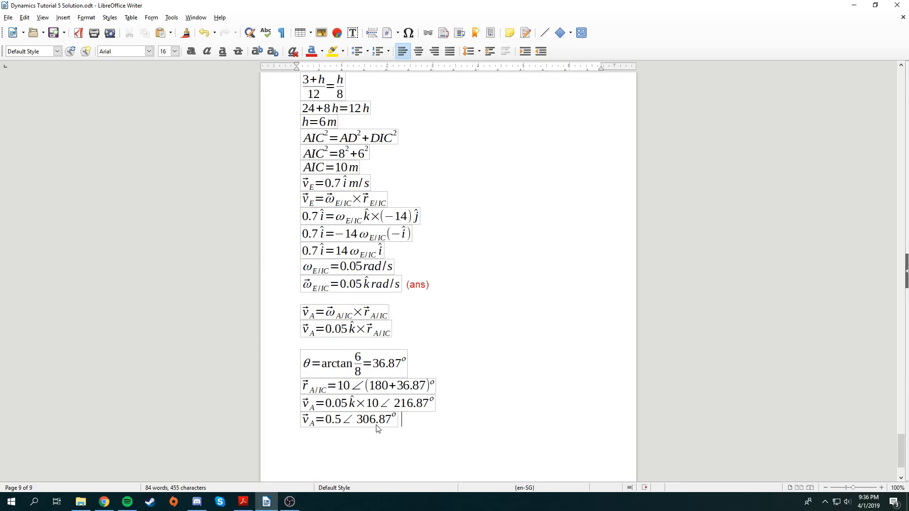
pyautogui.scroll(20, 503, 378)
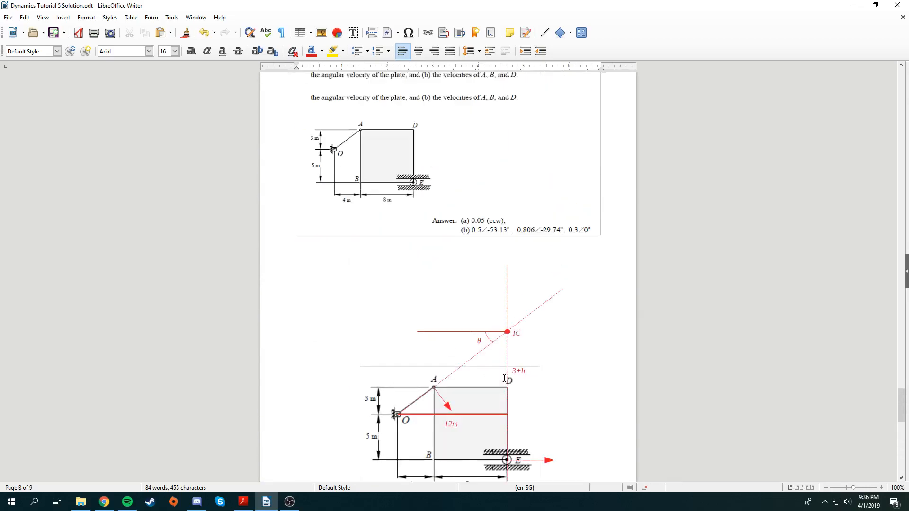
# Draw a straight line about 0.74 × 0.68 in size from the IC point diagonally down to the right, with an arrowhead at its far end.
pyautogui.click(62, 18)
pyautogui.moveTo(112, 99)
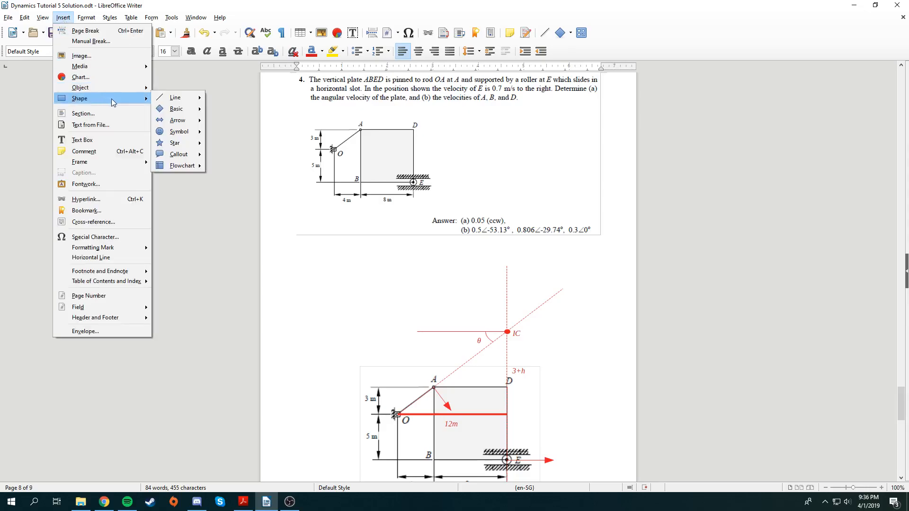
pyautogui.moveTo(175, 98)
pyautogui.click(227, 98)
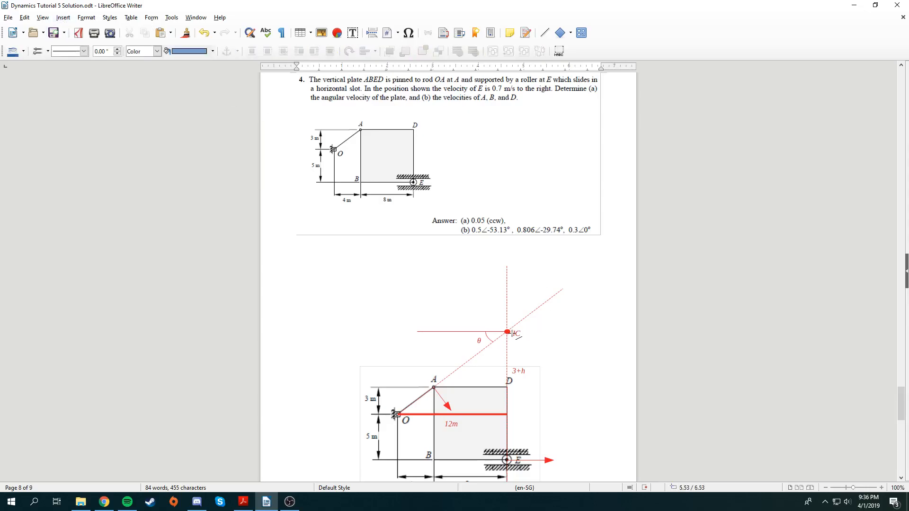
pyautogui.moveTo(506, 331); pyautogui.dragTo(540, 362)
pyautogui.click(37, 51)
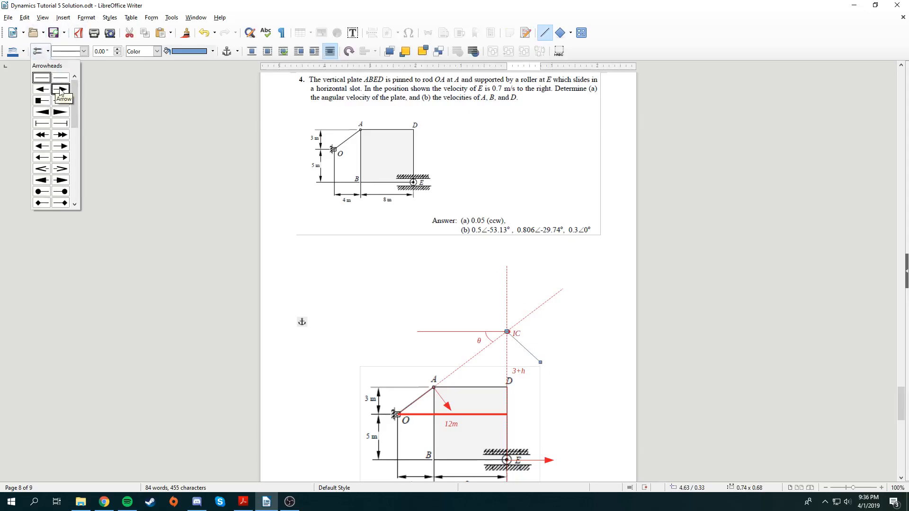
pyautogui.click(59, 88)
pyautogui.scroll(-10, 514, 187)
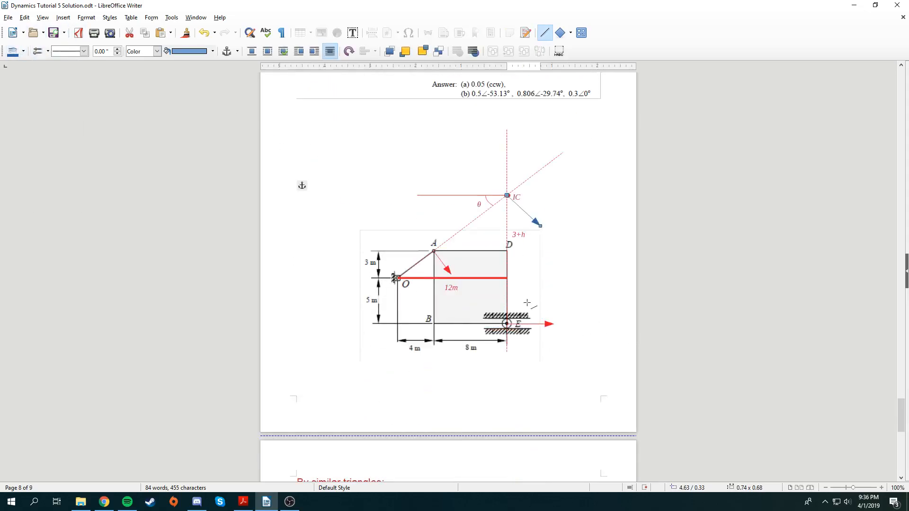
# Delete the arrow that runs diagonally from the IC point on the annotated diagram.
pyautogui.scroll(7, 539, 181)
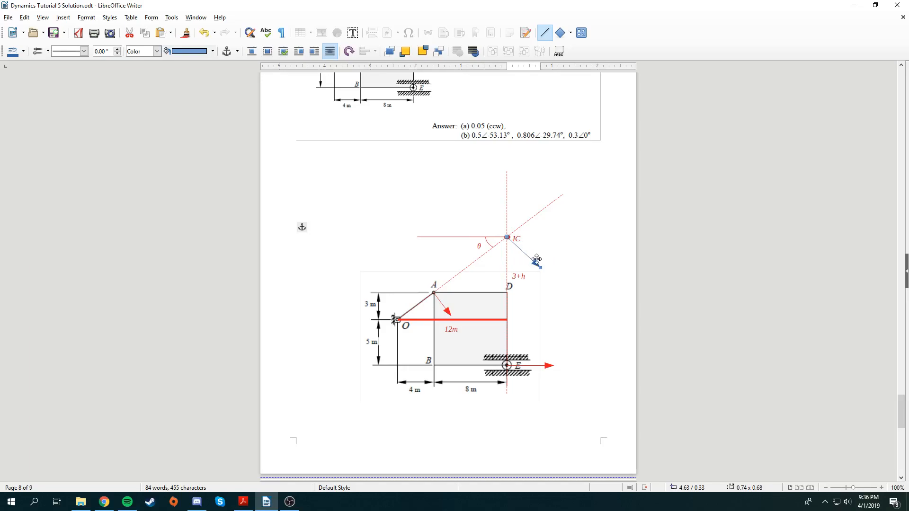
pyautogui.scroll(-4, 578, 254)
pyautogui.scroll(5, 578, 254)
pyautogui.click(535, 288)
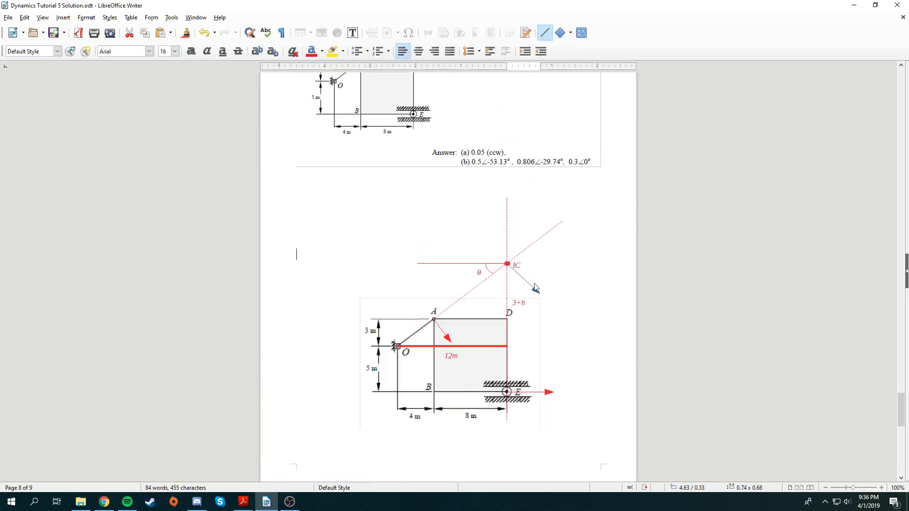
pyautogui.click(533, 284)
pyautogui.click(535, 289)
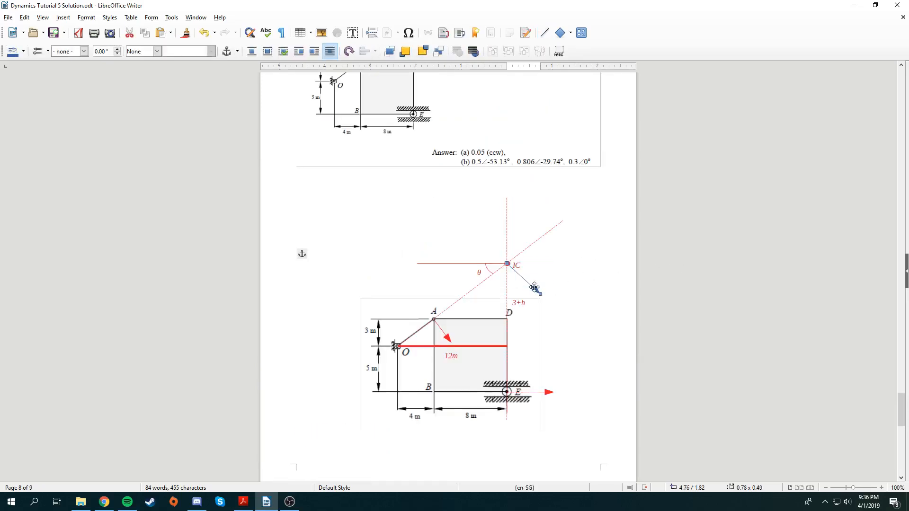
pyautogui.press('Delete')
# Mark the v_A = 0.5∠306.87° equation as a final result by adding "(ans)" after it.
pyautogui.scroll(-7, 517, 264)
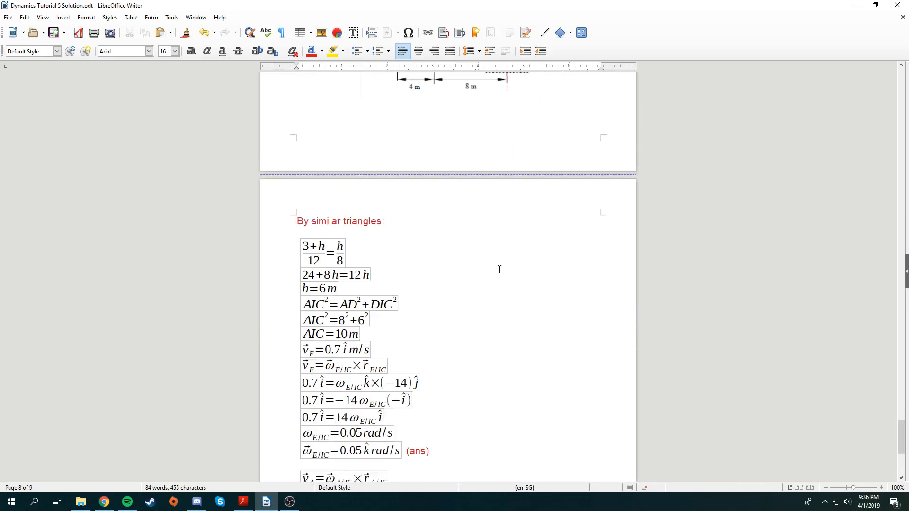
pyautogui.scroll(-6, 478, 293)
pyautogui.scroll(11, 434, 341)
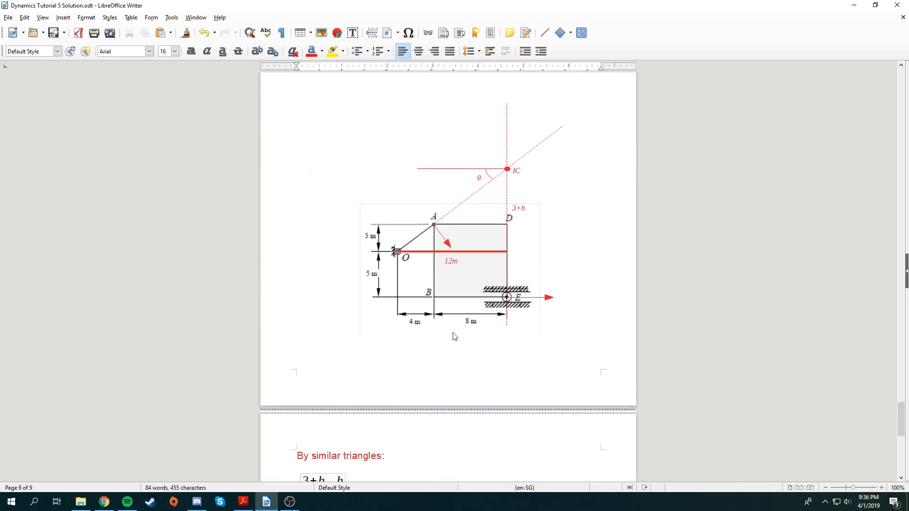
pyautogui.scroll(3, 497, 276)
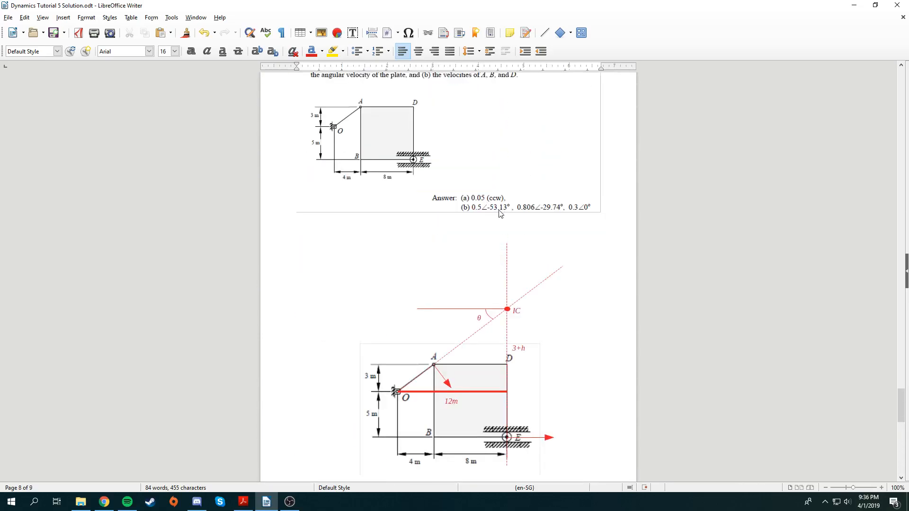
pyautogui.scroll(-20, 520, 246)
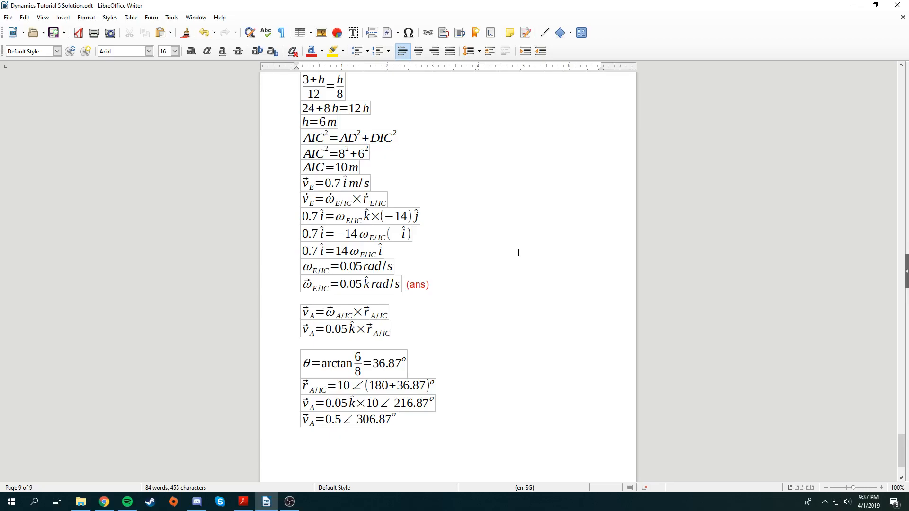
pyautogui.scroll(9, 555, 242)
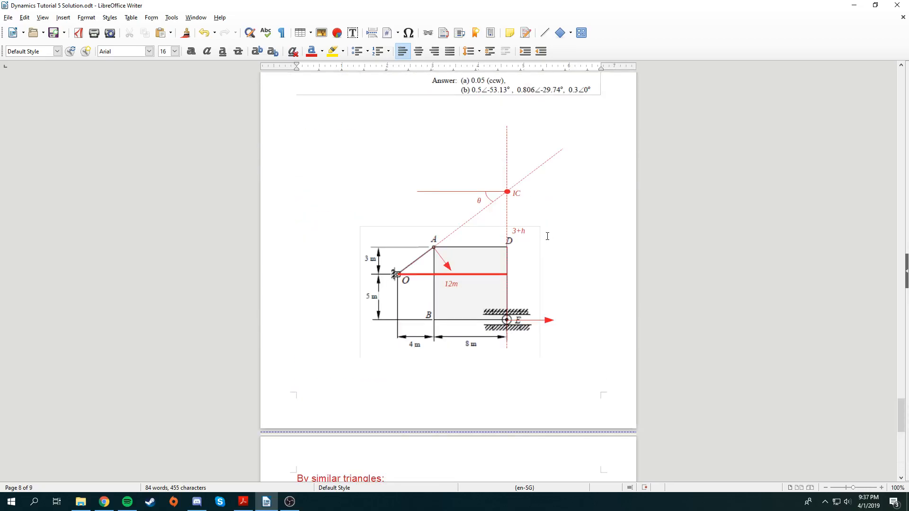
pyautogui.scroll(5, 521, 213)
pyautogui.scroll(-20, 499, 260)
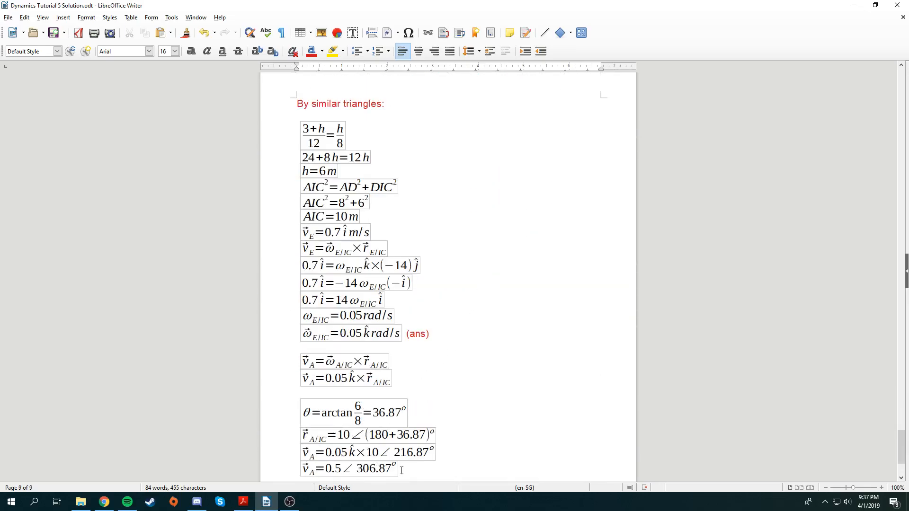
pyautogui.write('ans')
# Write "The above answer is same as" on the line below the v_A result and append a copy of the v_A = 0.5∠306.87° equation.
pyautogui.scroll(15, 431, 406)
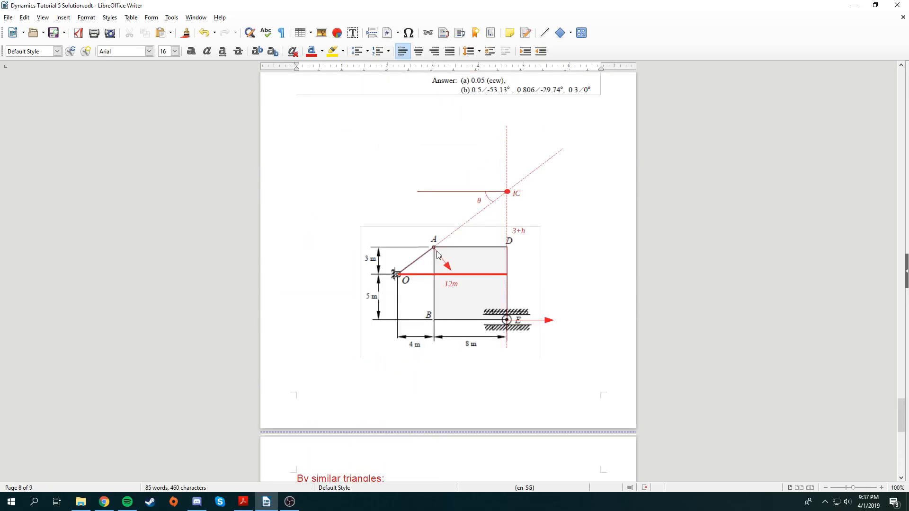
pyautogui.scroll(5, 487, 270)
pyautogui.scroll(-3, 487, 279)
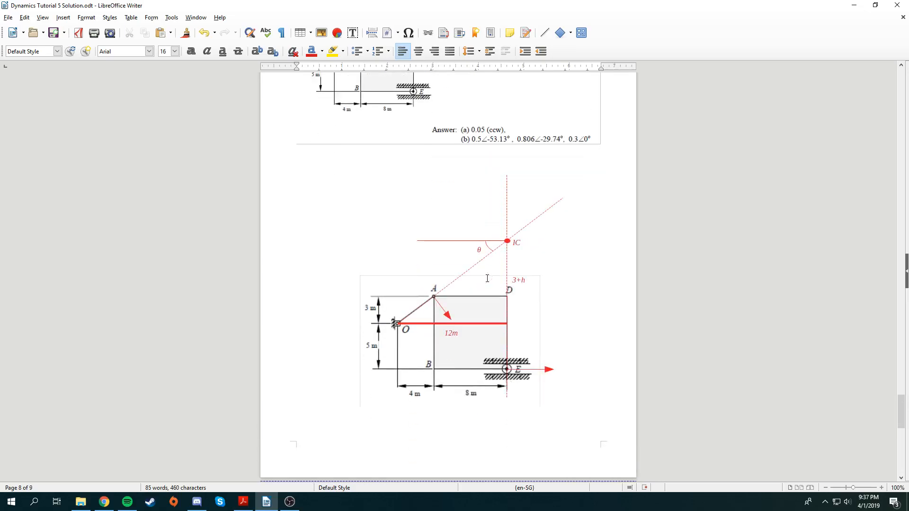
pyautogui.scroll(5, 487, 278)
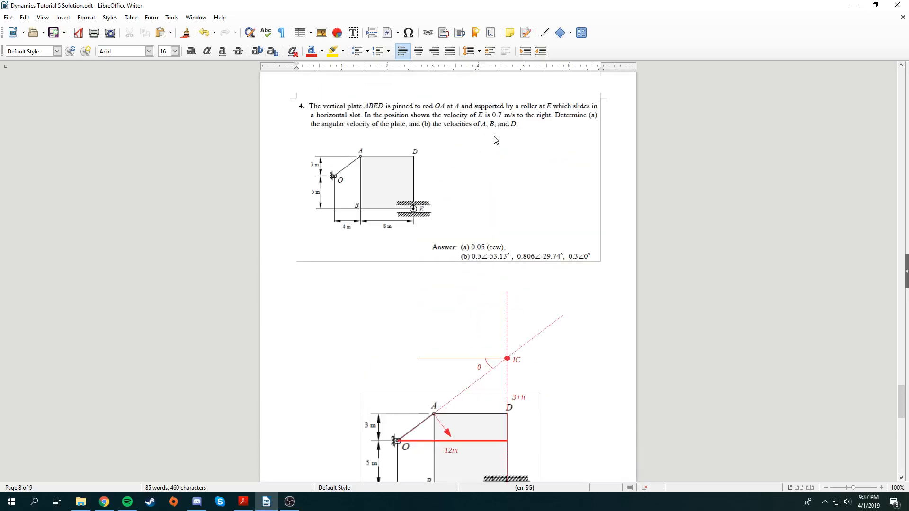
pyautogui.scroll(-20, 497, 146)
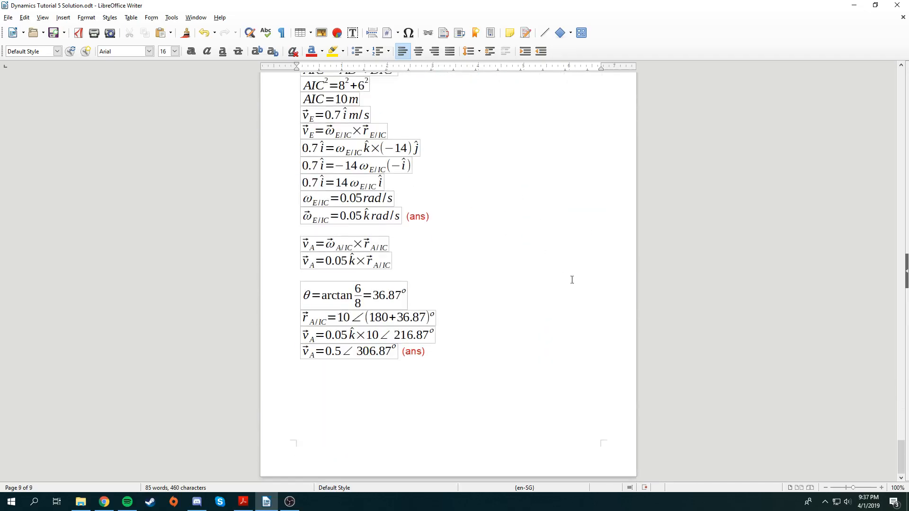
pyautogui.click(403, 351)
pyautogui.write('This')
pyautogui.press('BackSpace')
pyautogui.press('BackSpace')
pyautogui.press('BackSpace')
pyautogui.write('he above answer is')
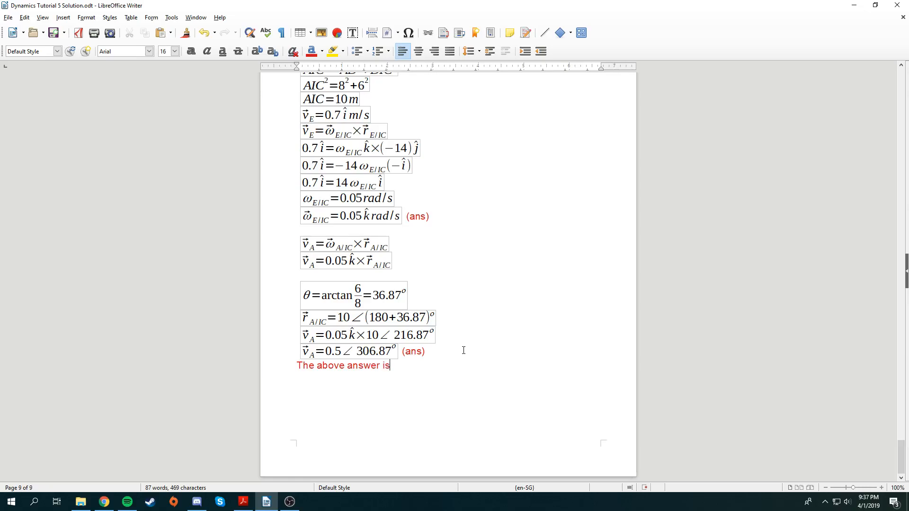
pyautogui.write(' same as')
pyautogui.click(333, 355)
pyautogui.hotkey('ctrl', 'v')
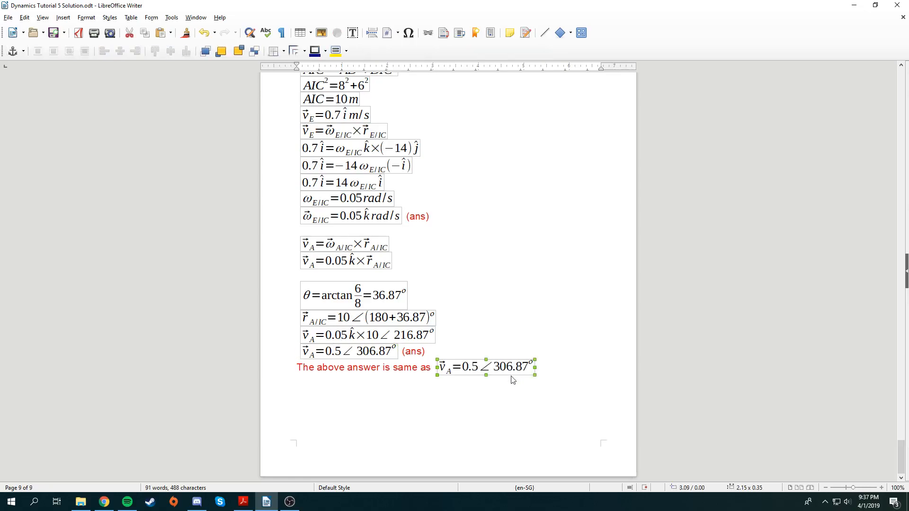
# Change the angle in the appended v_A equation to −53.13° and finish editing the formula.
pyautogui.doubleClick(473, 370)
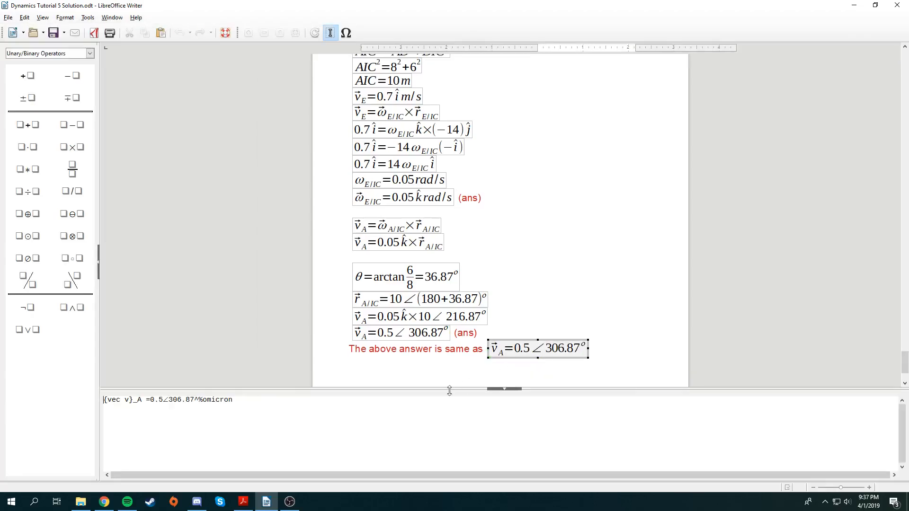
pyautogui.click(169, 400)
pyautogui.write('-')
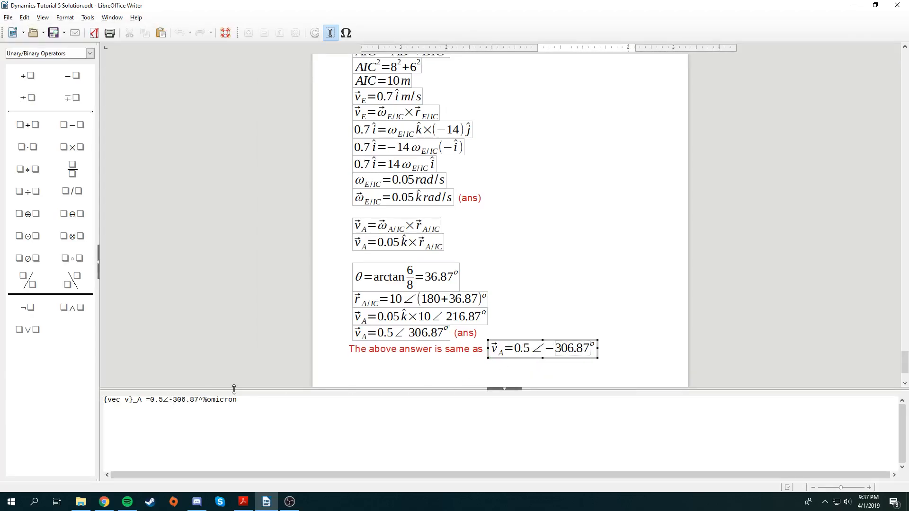
pyautogui.press('Delete')
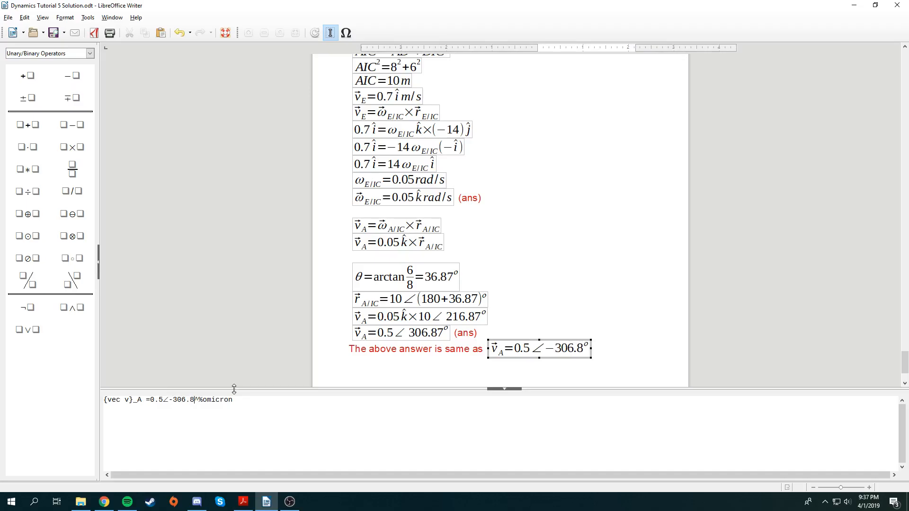
pyautogui.press('BackSpace')
pyautogui.press('BackSpace')
pyautogui.press('BackSpace')
pyautogui.press('BackSpace')
pyautogui.press('BackSpace')
pyautogui.write('53.13')
pyautogui.scroll(10, 635, 331)
pyautogui.scroll(3, 629, 316)
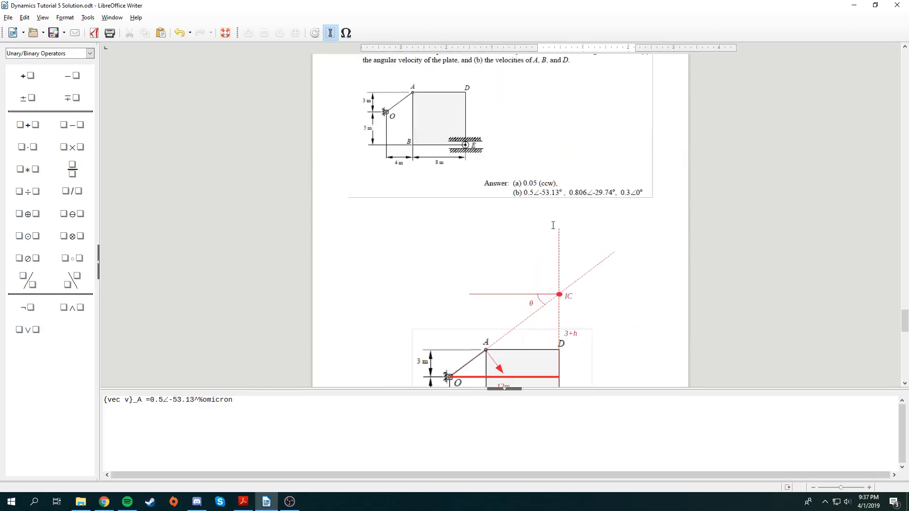
pyautogui.scroll(-12, 629, 316)
pyautogui.scroll(-2, 641, 308)
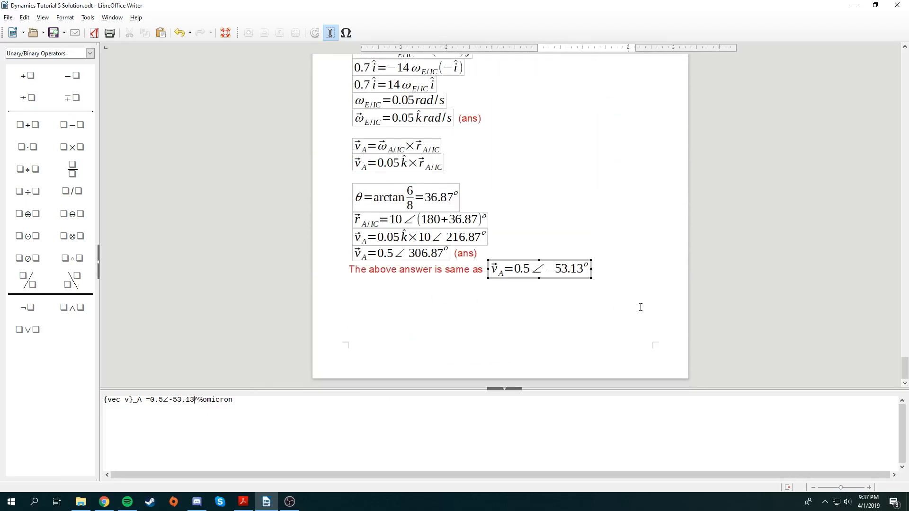
pyautogui.press('Escape')
pyautogui.press('Escape')
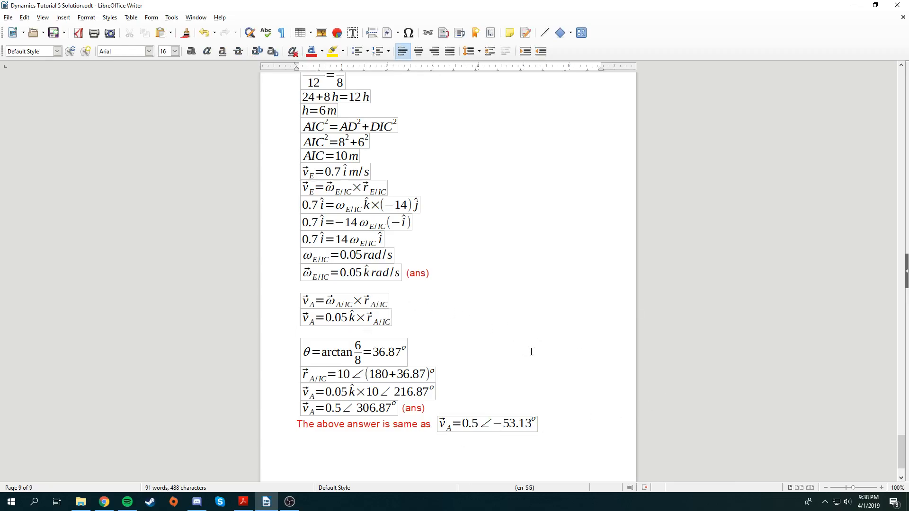
# Duplicate the v_A = ω_A/IC × r_A/IC equation on a new line at the end of the solution.
pyautogui.click(359, 302)
pyautogui.scroll(-3, 373, 372)
pyautogui.hotkey('ctrl', 'c')
pyautogui.click(466, 391)
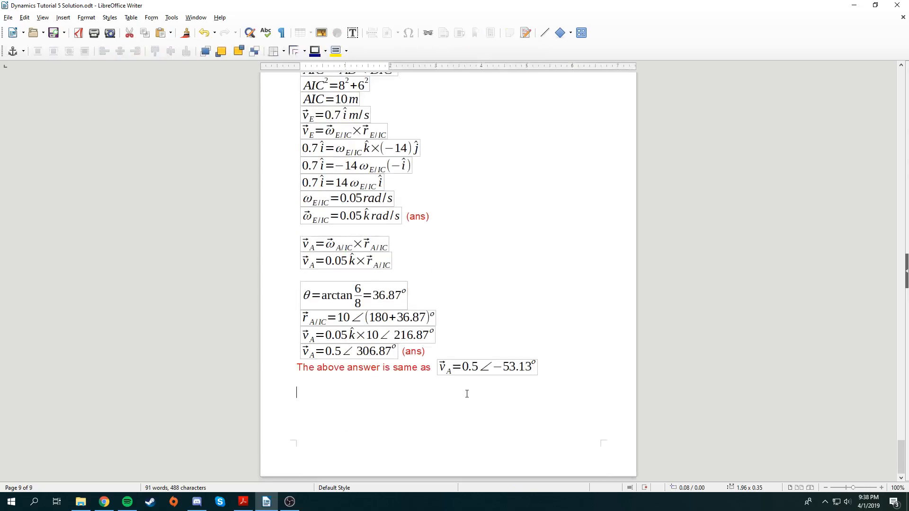
pyautogui.hotkey('ctrl', 'v')
# Change the subscripts in the copied cross-product equation so it reads v_B = ω_B/IC × r_B/IC.
pyautogui.doubleClick(338, 396)
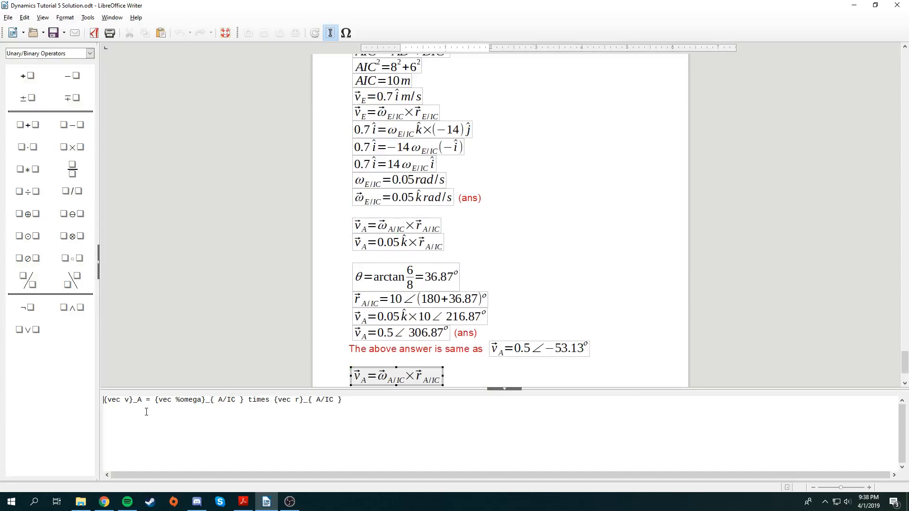
pyautogui.click(144, 408)
pyautogui.press('BackSpace')
pyautogui.write('B')
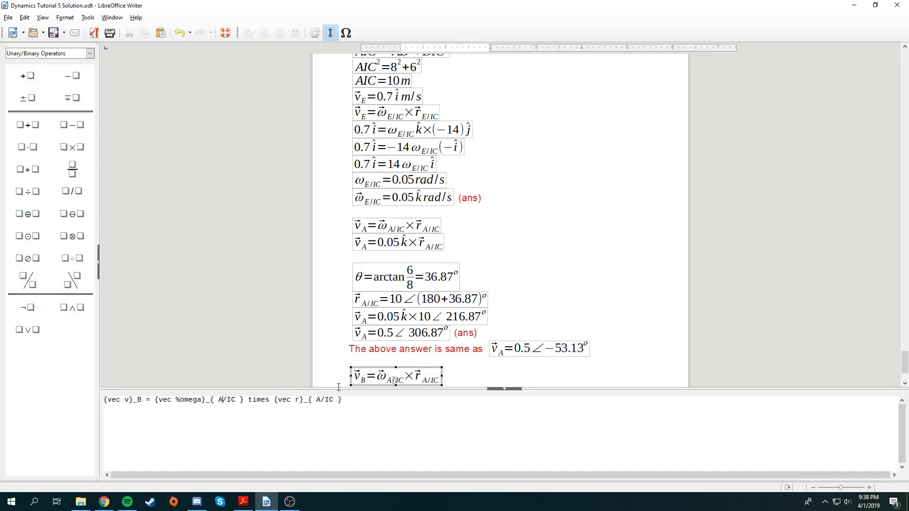
pyautogui.press('BackSpace')
pyautogui.write('B')
pyautogui.click(325, 399)
pyautogui.press('BackSpace')
pyautogui.write('B')
pyautogui.press('Escape')
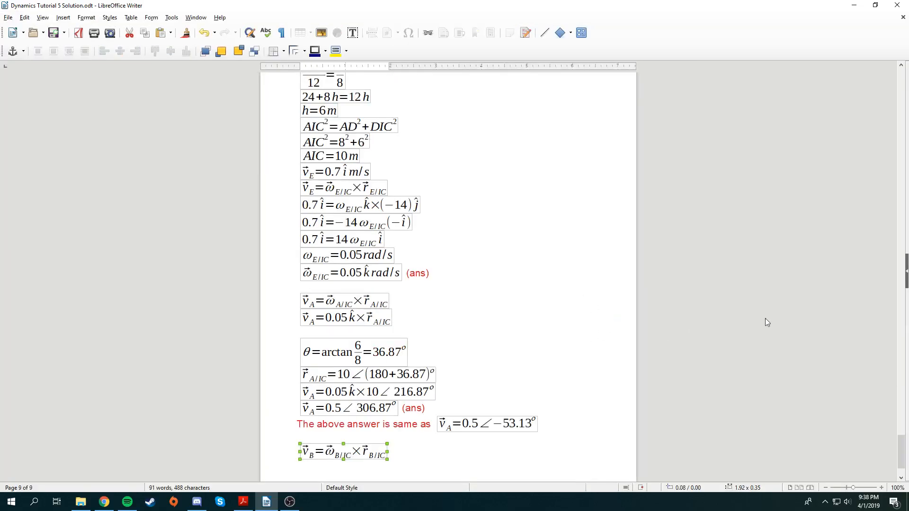
pyautogui.press('Escape')
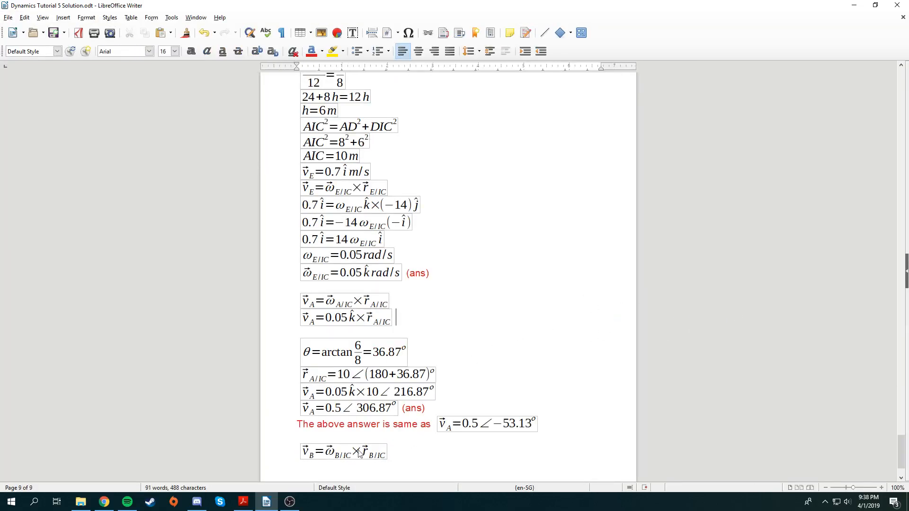
# Duplicate the v_A = 0.05k̂ × r_A/IC equation on a new line below the v_B equation.
pyautogui.click(343, 323)
pyautogui.hotkey('ctrl', 'c')
pyautogui.scroll(-2, 454, 376)
pyautogui.click(398, 394)
pyautogui.press('Return')
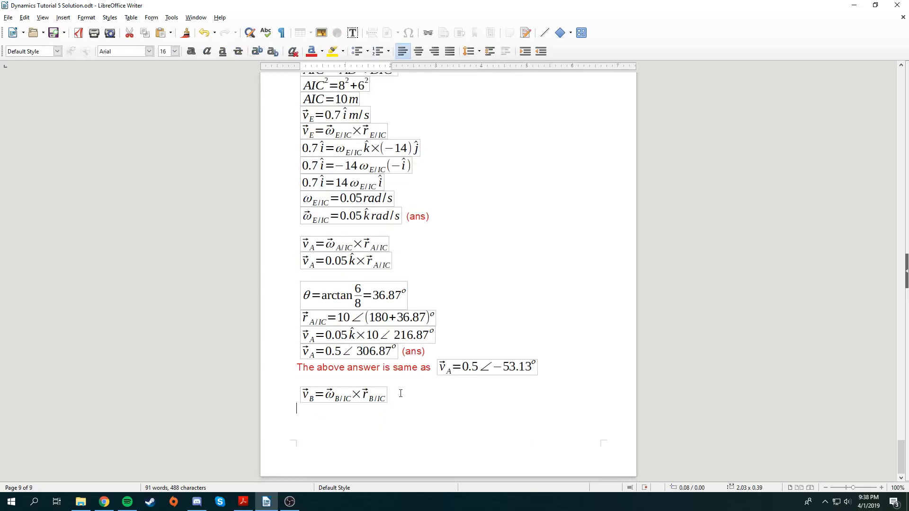
pyautogui.hotkey('ctrl', 'v')
# Change the subscripts in the last copied equation so it reads v_B = 0.05k̂ × r_B/IC.
pyautogui.doubleClick(331, 416)
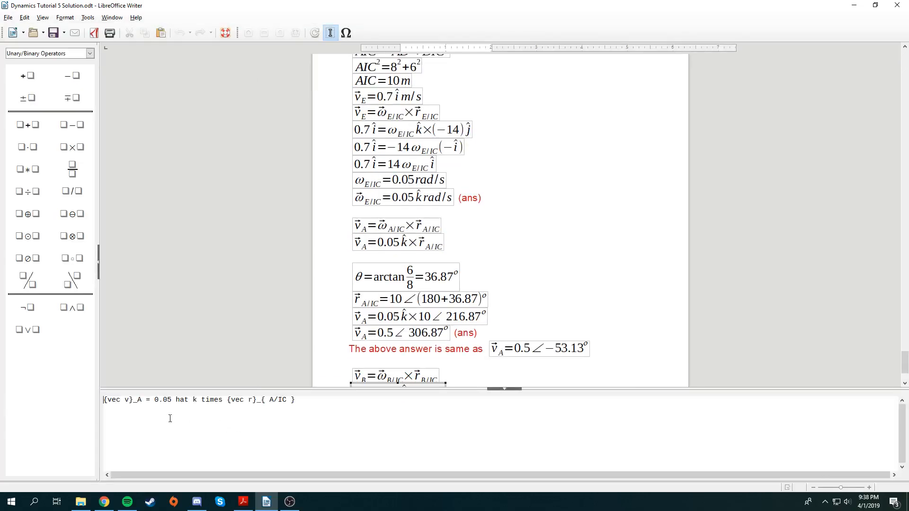
pyautogui.press('BackSpace')
pyautogui.write('B')
pyautogui.press('BackSpace')
pyautogui.write('B')
pyautogui.scroll(-3, 509, 351)
pyautogui.click(615, 336)
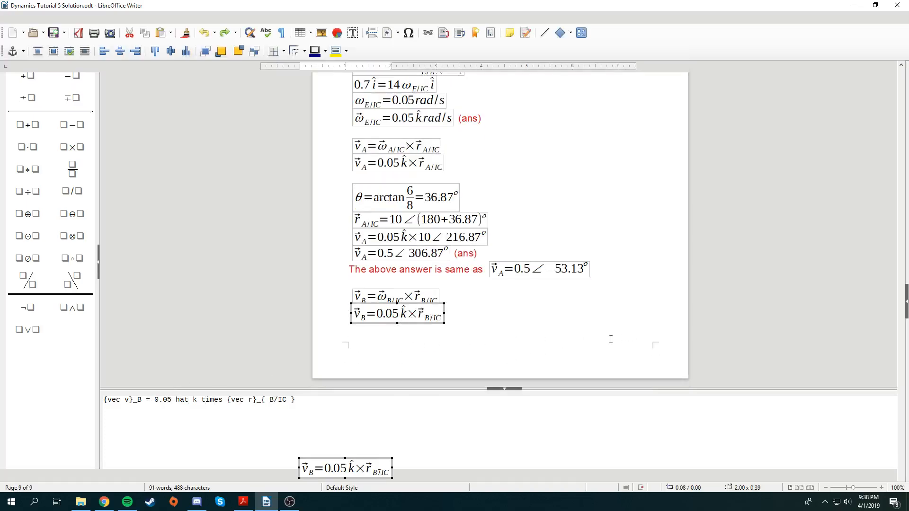
# Draw a straight line about 1.59 × 2.82 in size from the IC point to corner B on the annotated diagram.
pyautogui.scroll(10, 557, 383)
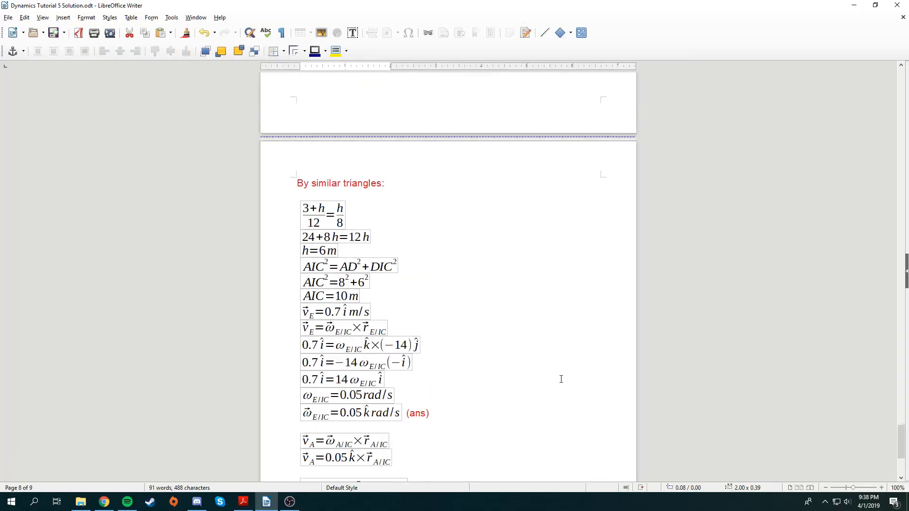
pyautogui.scroll(-10, 560, 377)
pyautogui.scroll(18, 554, 419)
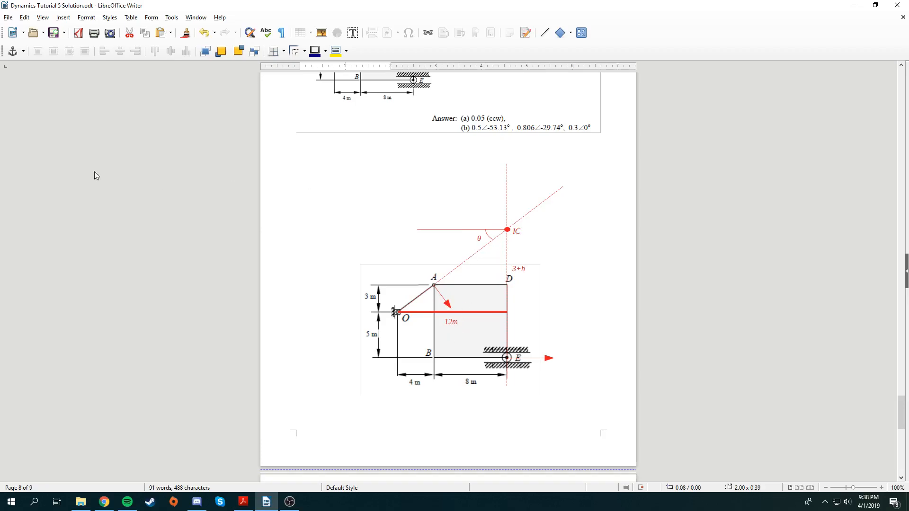
pyautogui.click(62, 18)
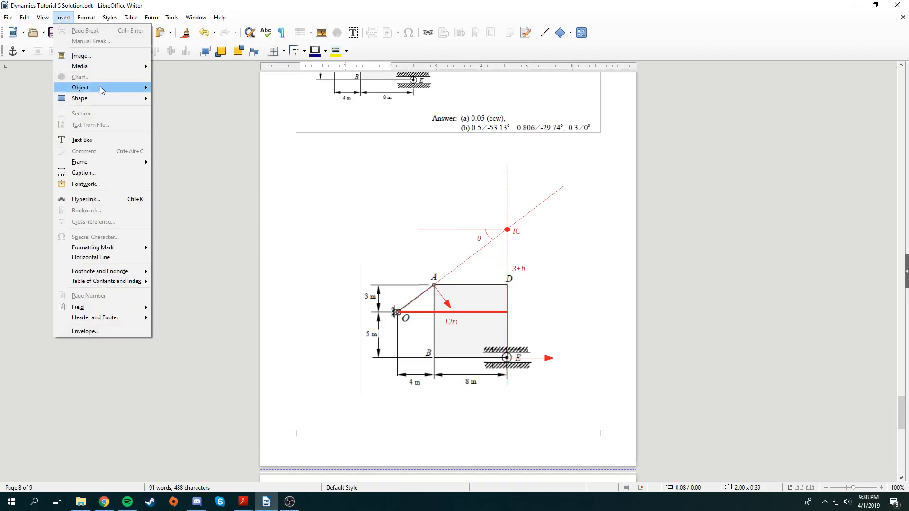
pyautogui.moveTo(111, 99)
pyautogui.moveTo(168, 100)
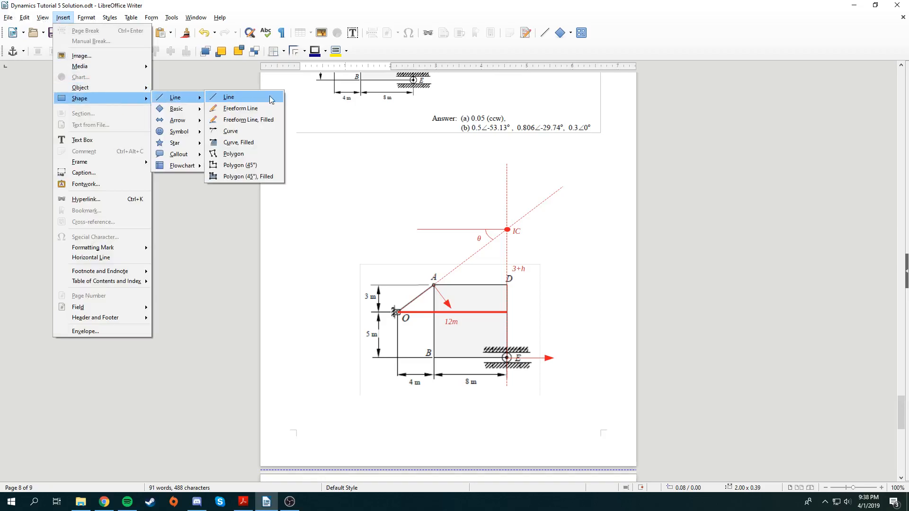
pyautogui.click(269, 97)
pyautogui.scroll(7, 417, 343)
pyautogui.scroll(5, 420, 327)
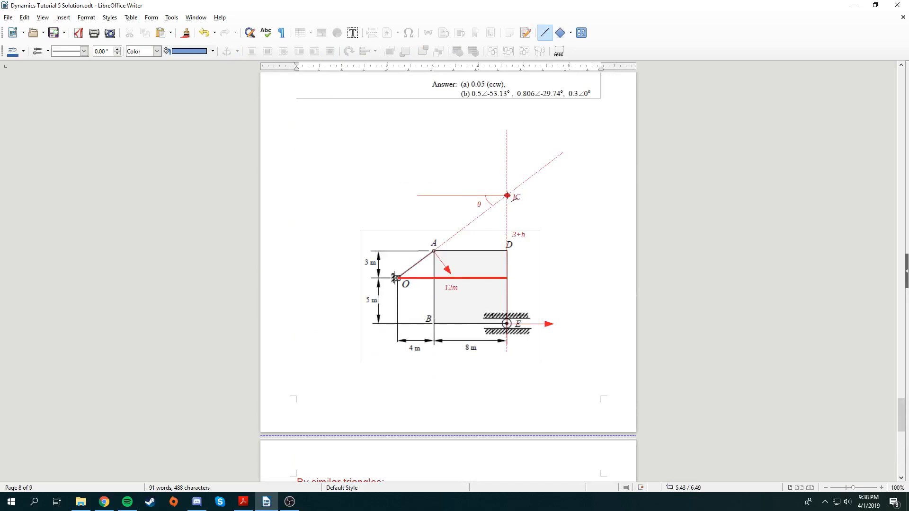
pyautogui.moveTo(507, 195); pyautogui.dragTo(437, 280)
pyautogui.moveTo(434, 278); pyautogui.dragTo(434, 324)
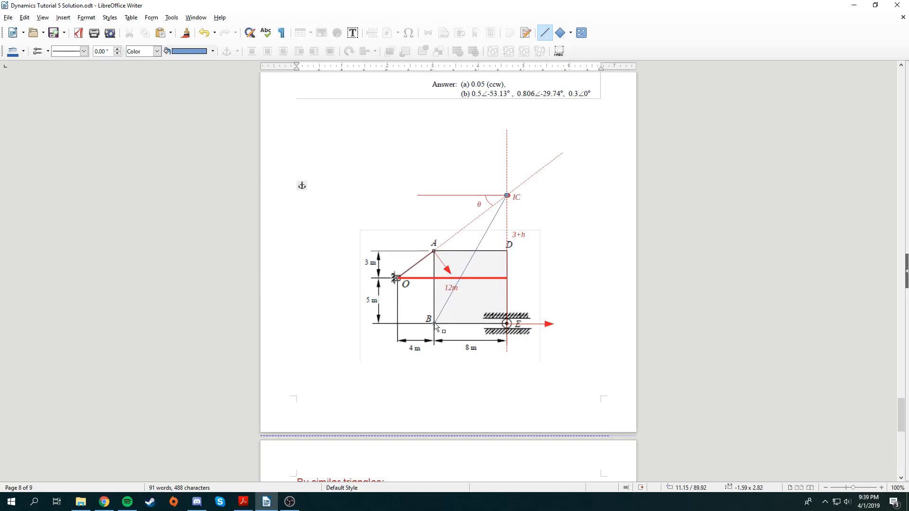
# Format the line from IC to corner B as a dashed red line to match the other construction lines.
pyautogui.click(79, 55)
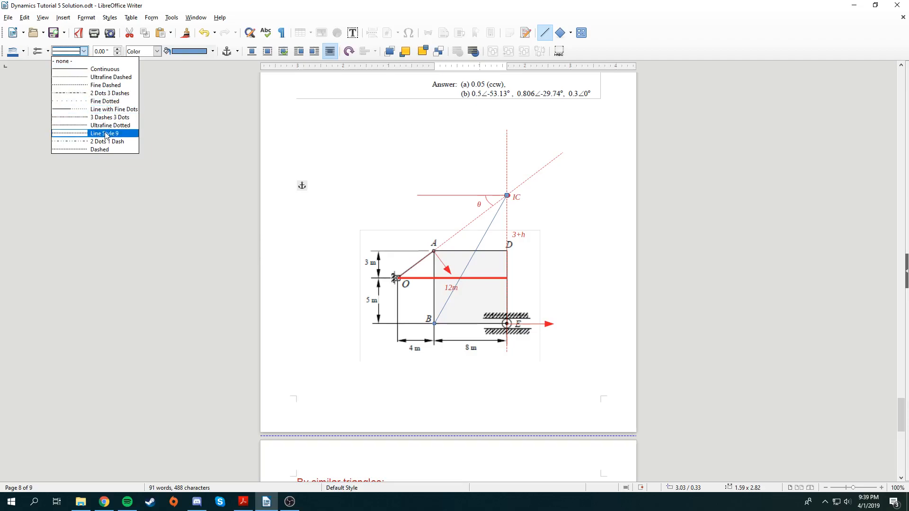
pyautogui.click(97, 149)
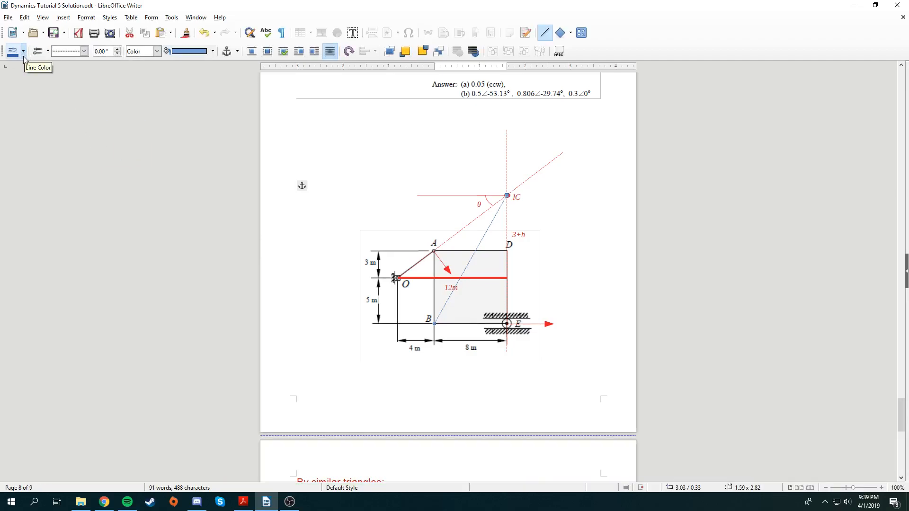
pyautogui.click(23, 52)
pyautogui.click(45, 96)
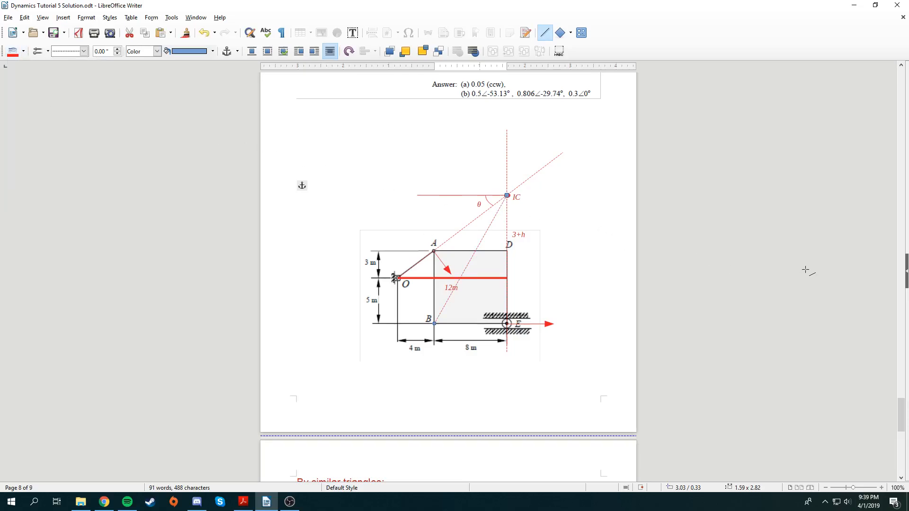
pyautogui.click(797, 286)
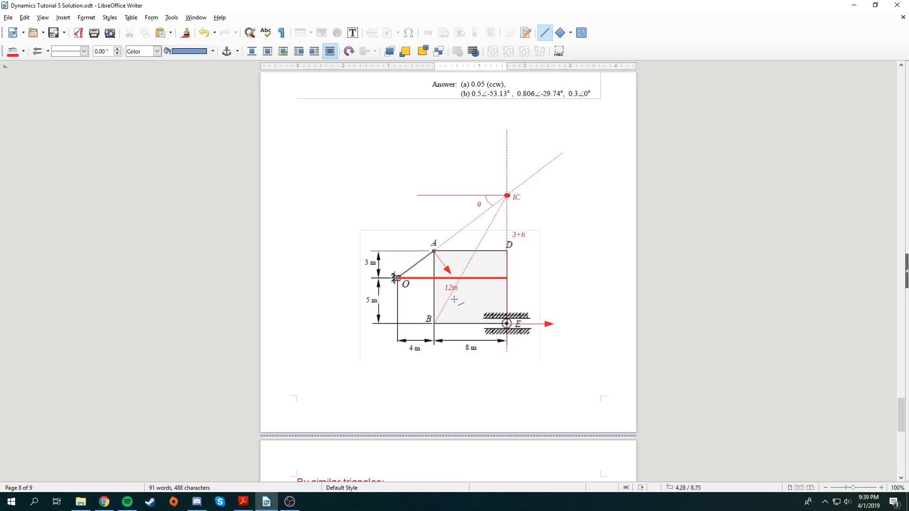
pyautogui.click(697, 240)
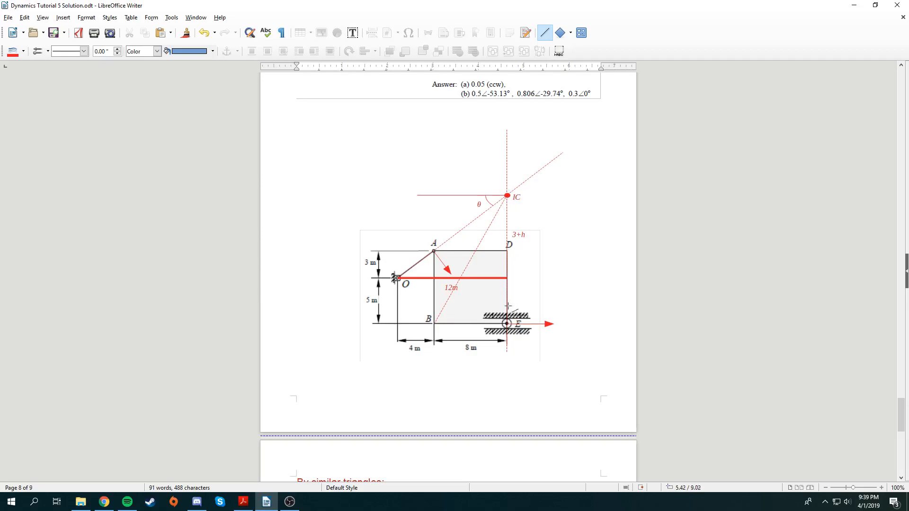
# Duplicate the AIC² = AD² + DIC² equation on a new line below v_B = 0.05k̂ × r_B/IC.
pyautogui.scroll(-3, 464, 334)
pyautogui.scroll(3, 461, 334)
pyautogui.scroll(-10, 482, 309)
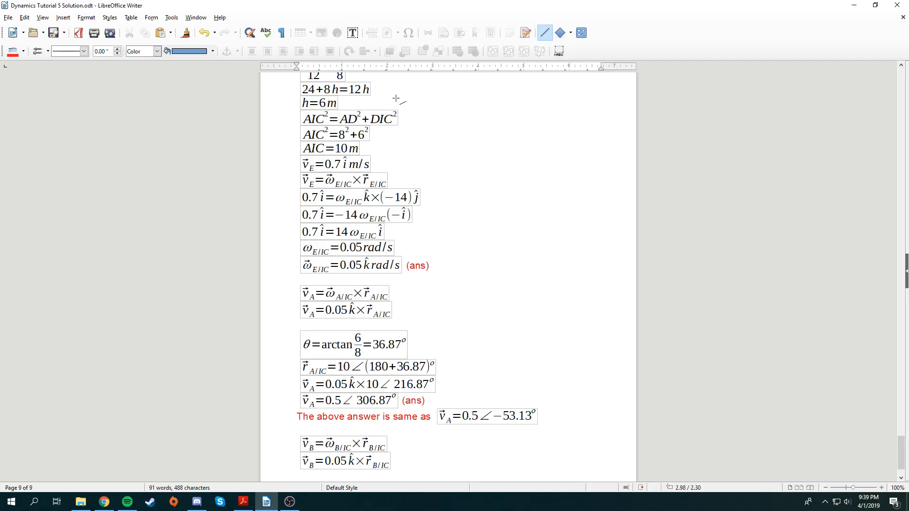
pyautogui.scroll(10, 369, 123)
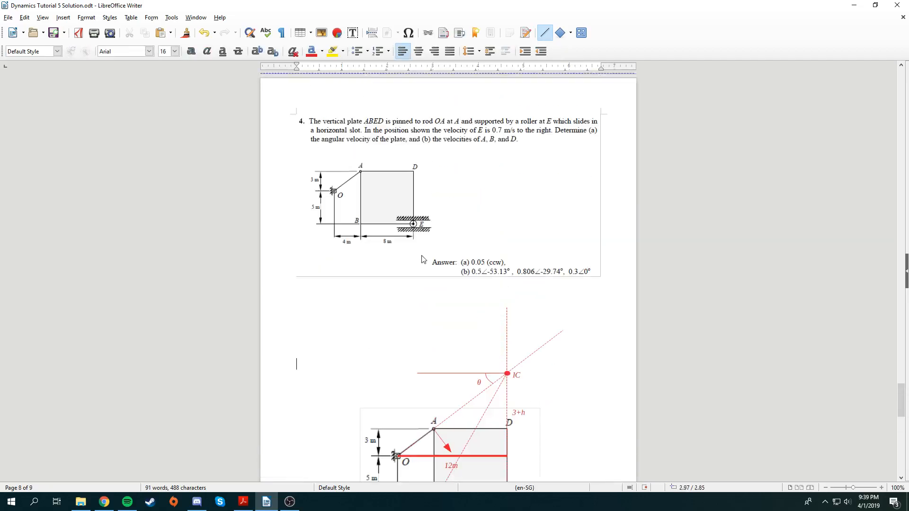
pyautogui.scroll(-10, 423, 259)
pyautogui.click(367, 297)
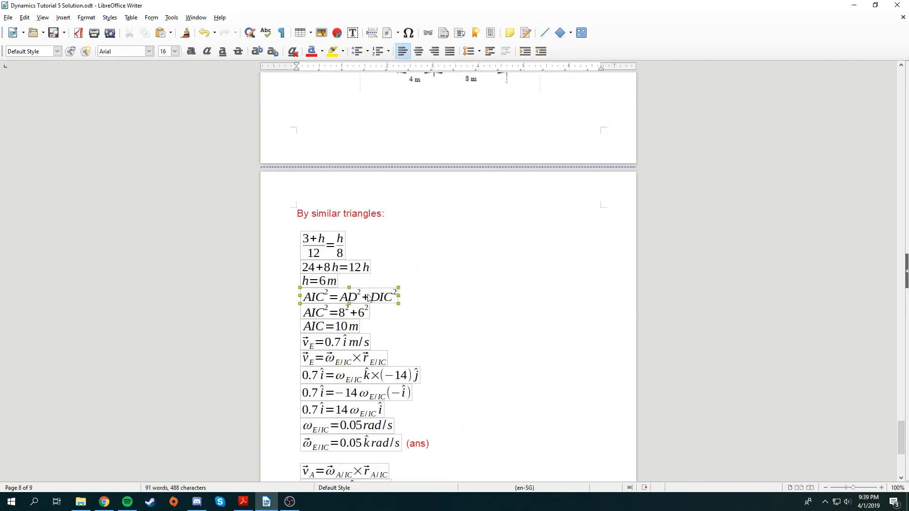
pyautogui.scroll(-8, 525, 308)
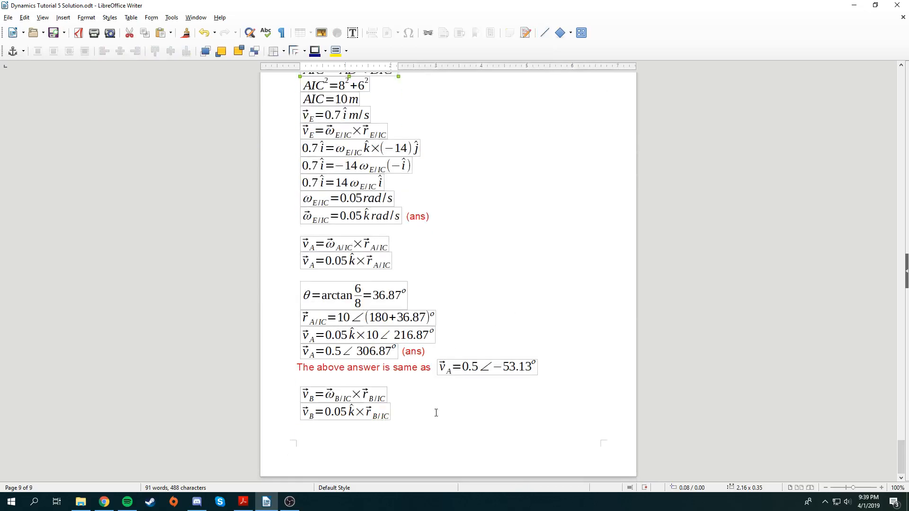
pyautogui.press('Return')
pyautogui.hotkey('ctrl', 'v')
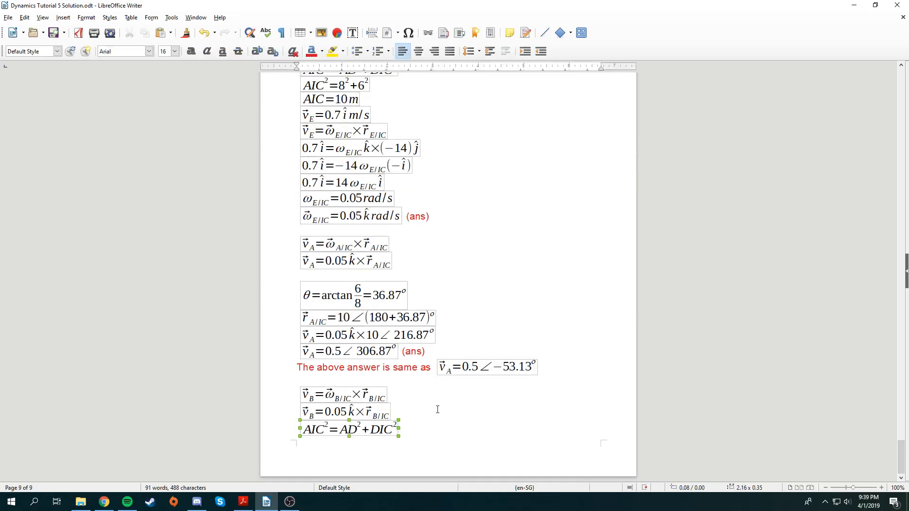
# Change the copied Pythagoras equation so it reads BIC^2 = BE^2 + EIC^2.
pyautogui.doubleClick(313, 430)
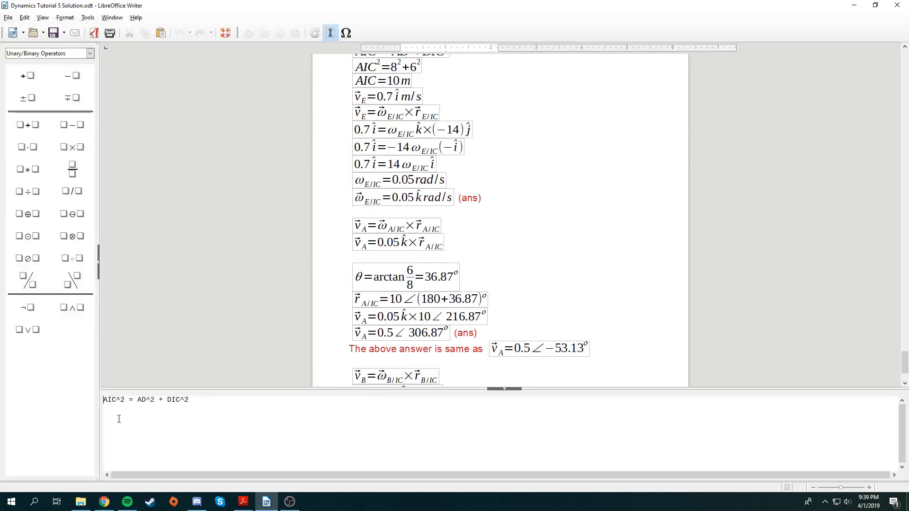
pyautogui.press('BackSpace')
pyautogui.write('B')
pyautogui.scroll(6, 503, 251)
pyautogui.scroll(5, 531, 264)
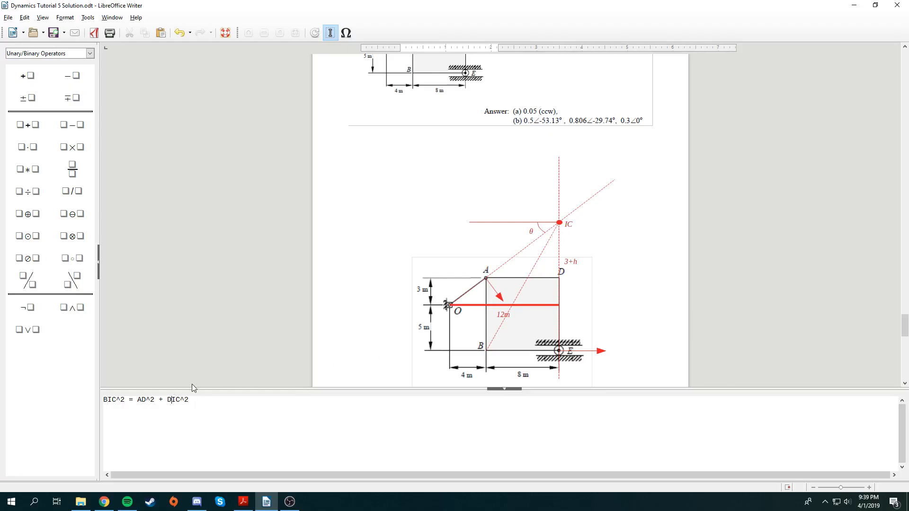
pyautogui.press('BackSpace')
pyautogui.write('E')
pyautogui.moveTo(146, 401); pyautogui.dragTo(138, 400)
pyautogui.write('BE')
pyautogui.press('Escape')
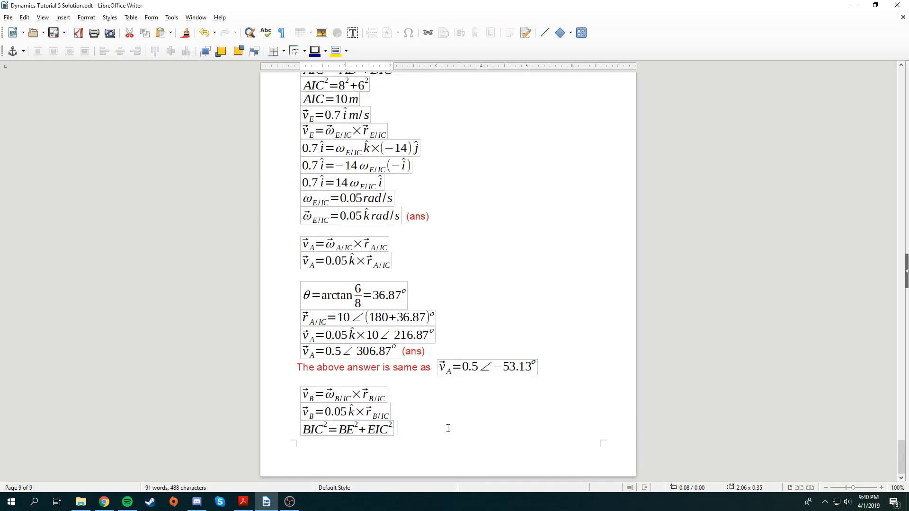
# Duplicate the BIC² equation at the start of the following page and change the copy to BIC^2 = 8^2 + 14^2.
pyautogui.hotkey('ctrl', 'Return')
pyautogui.hotkey('ctrl', 'v')
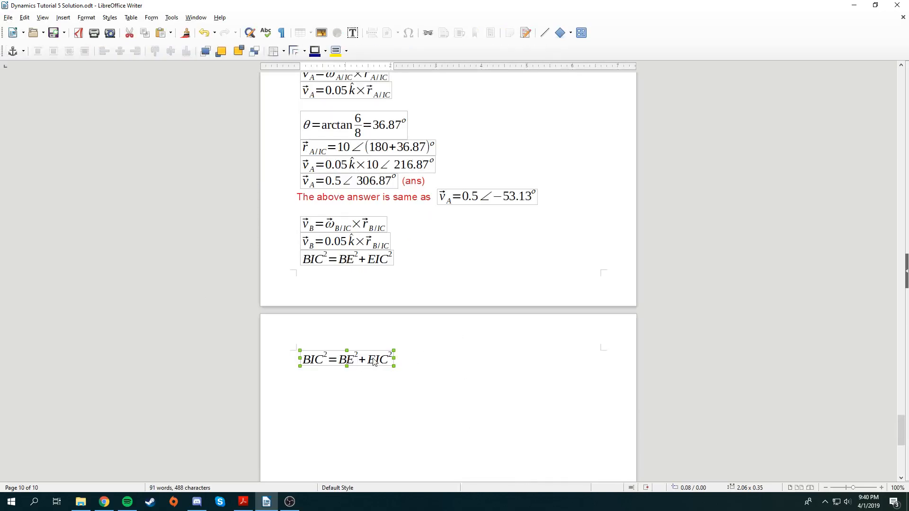
pyautogui.doubleClick(364, 358)
pyautogui.scroll(5, 697, 316)
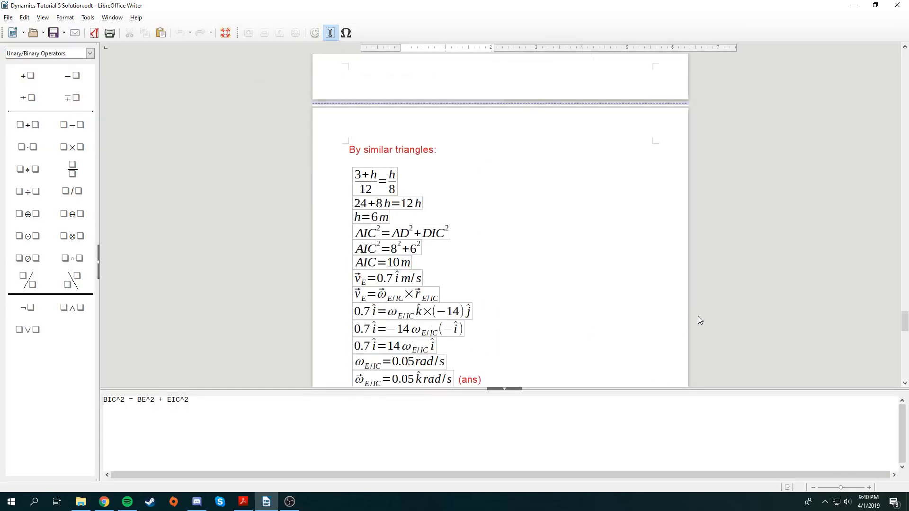
pyautogui.scroll(10, 698, 316)
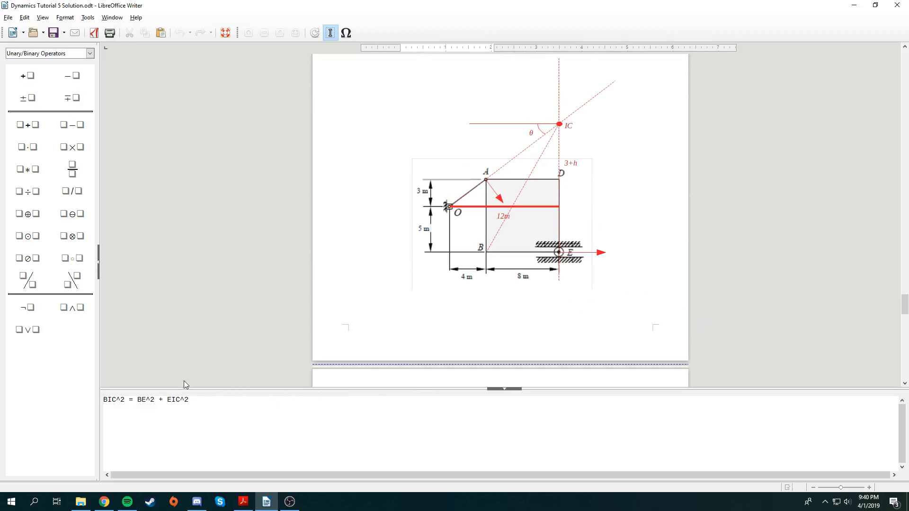
pyautogui.moveTo(146, 398); pyautogui.dragTo(175, 398)
pyautogui.write('8')
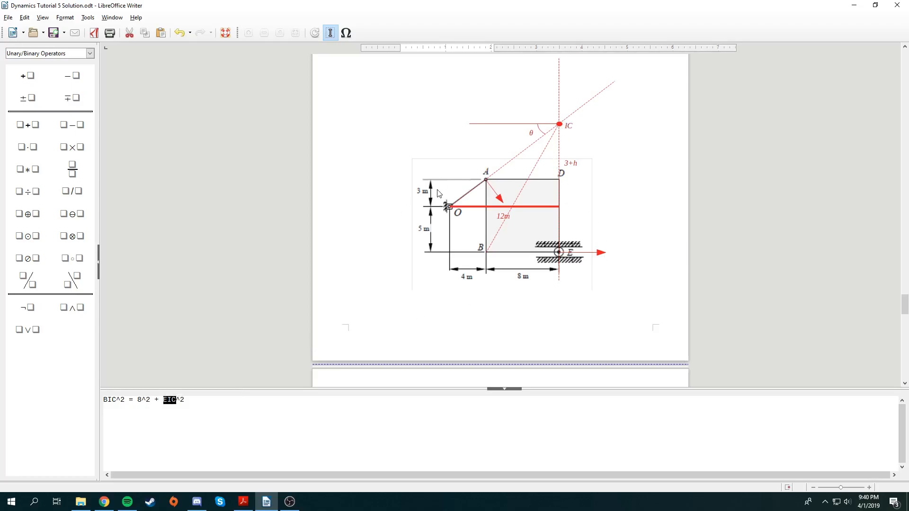
pyautogui.write('14')
pyautogui.click(160, 337)
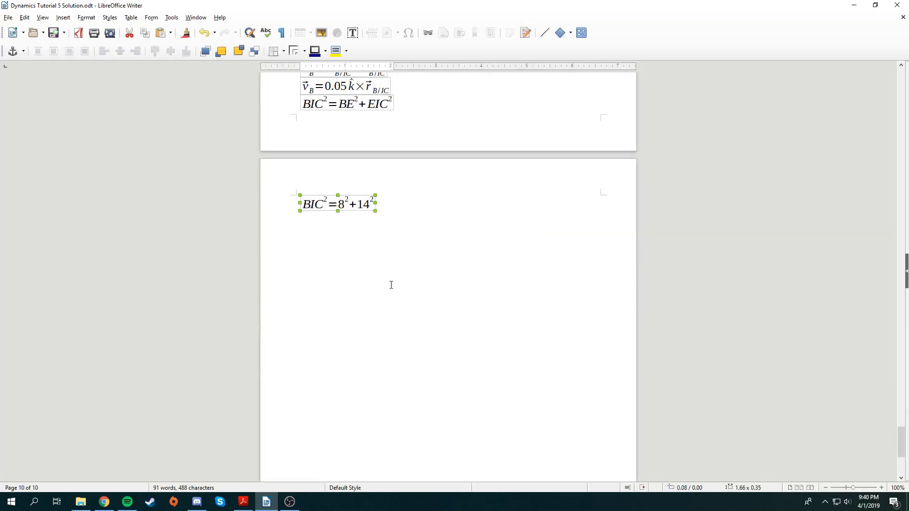
# Duplicate the BIC² = 8² + 14² equation on the line below it and remove the exponent from BIC in the copy.
pyautogui.scroll(4, 391, 285)
pyautogui.click(470, 349)
pyautogui.click(361, 299)
pyautogui.click(434, 299)
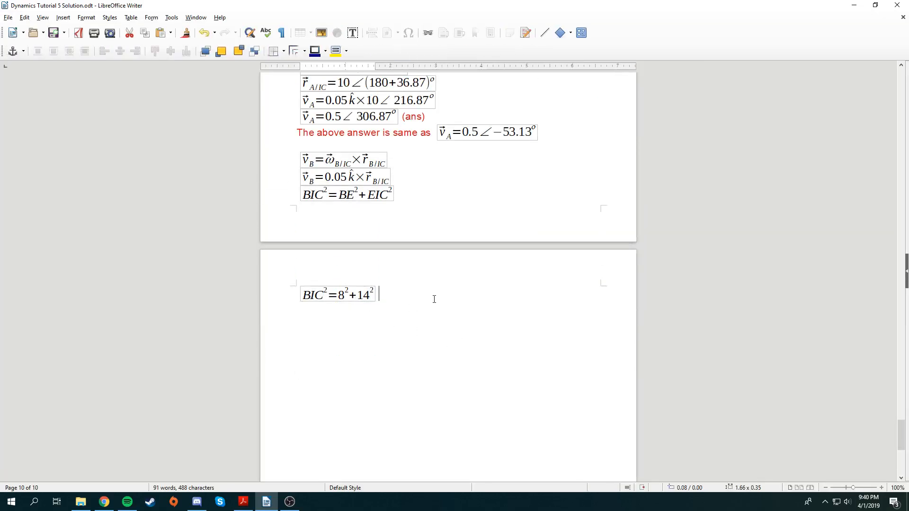
pyautogui.press('Return')
pyautogui.hotkey('ctrl', 'v')
pyautogui.doubleClick(352, 312)
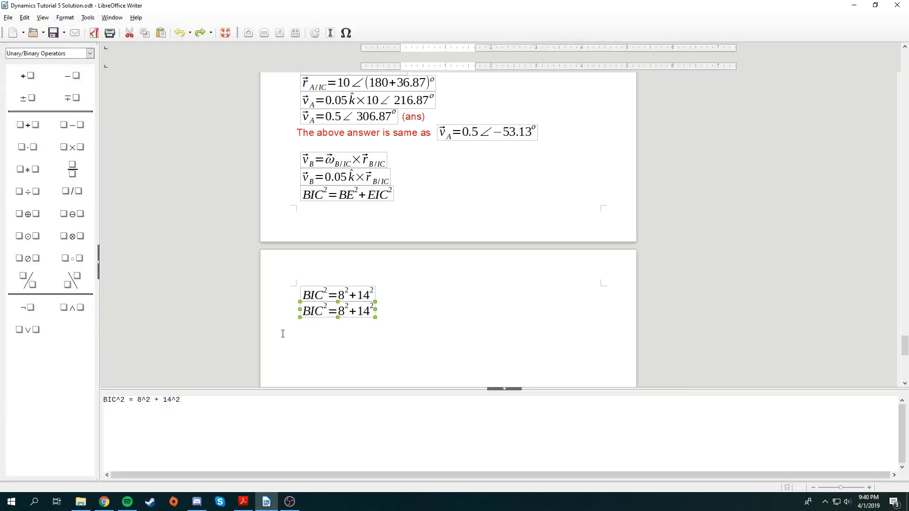
pyautogui.press('BackSpace')
pyautogui.press('BackSpace')
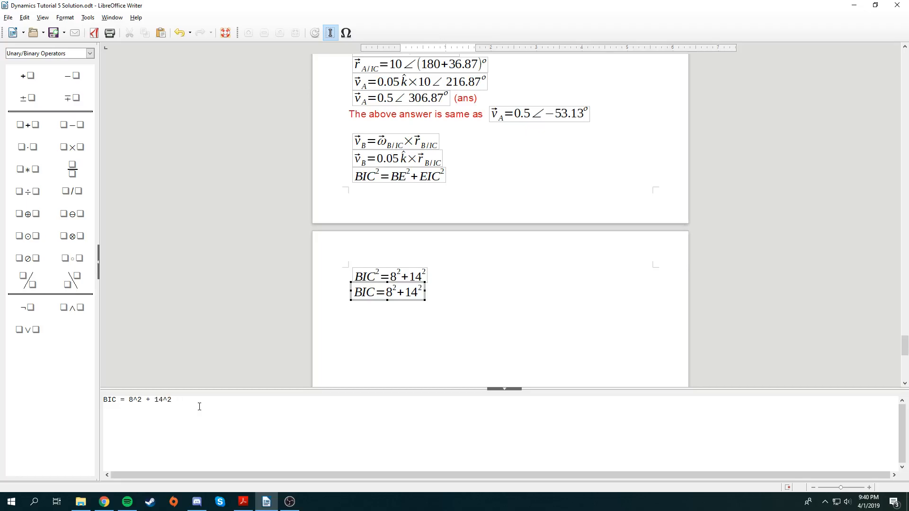
pyautogui.click(289, 503)
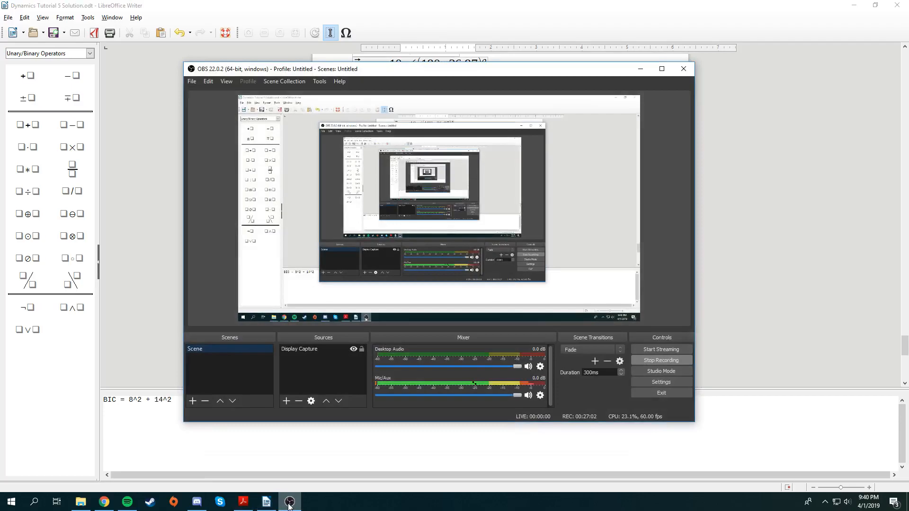
pyautogui.click(289, 502)
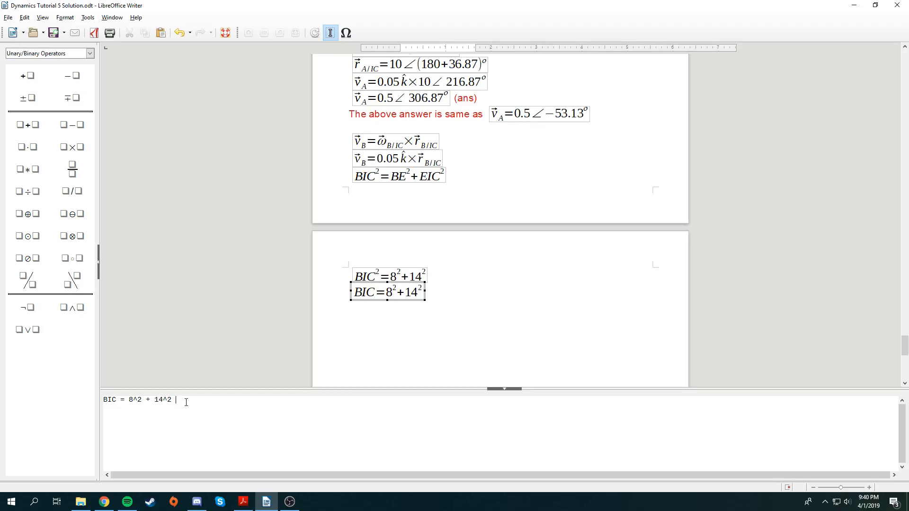
# Replace the right-hand side of the last equation so it reads BIC = 16.125.
pyautogui.press('BackSpace')
pyautogui.press('BackSpace')
pyautogui.press('BackSpace')
pyautogui.press('BackSpace')
pyautogui.press('BackSpace')
pyautogui.press('BackSpace')
pyautogui.press('BackSpace')
pyautogui.press('BackSpace')
pyautogui.press('BackSpace')
pyautogui.press('BackSpace')
pyautogui.press('BackSpace')
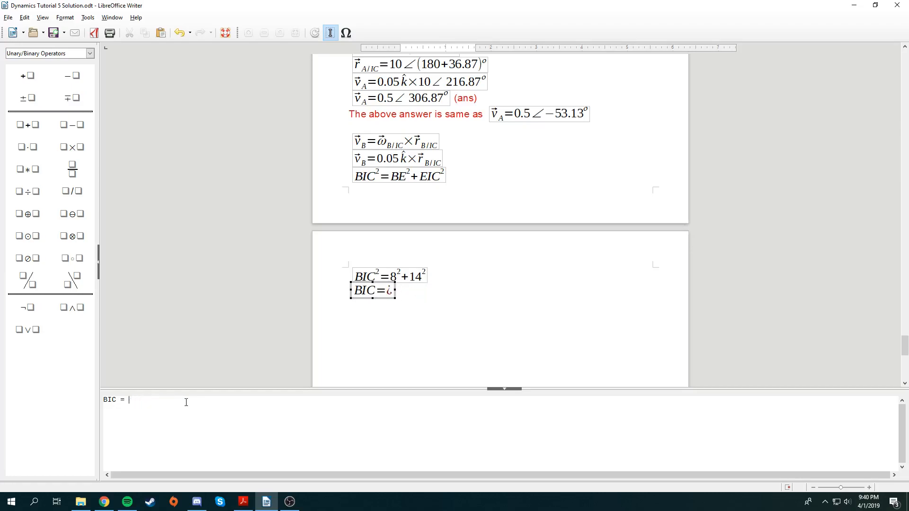
pyautogui.write('16.125')
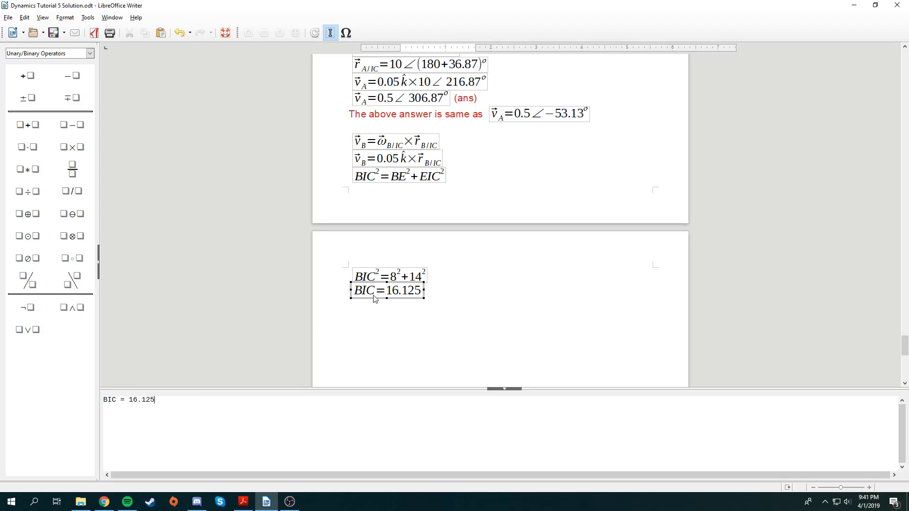
pyautogui.press('Escape')
pyautogui.press('Escape')
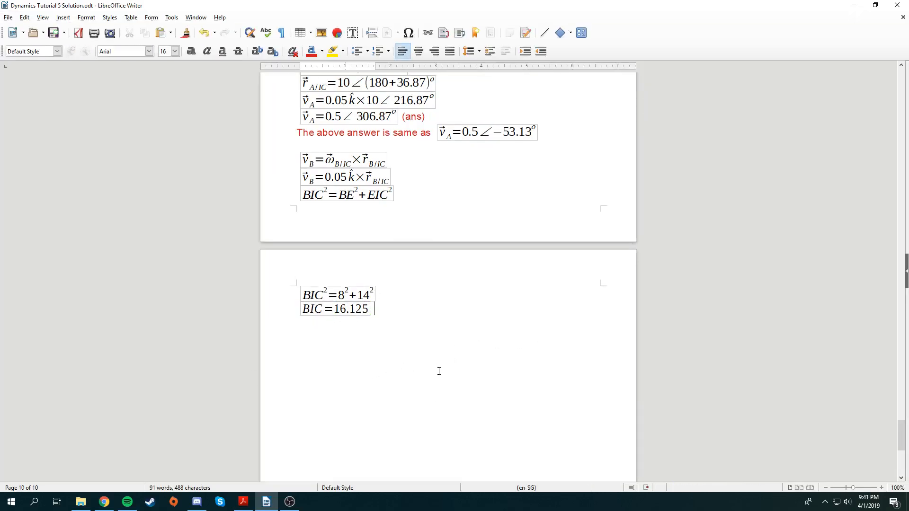
# Duplicate the θ label of the annotated diagram and place the copy inside the plate beside corner B.
pyautogui.scroll(20, 396, 382)
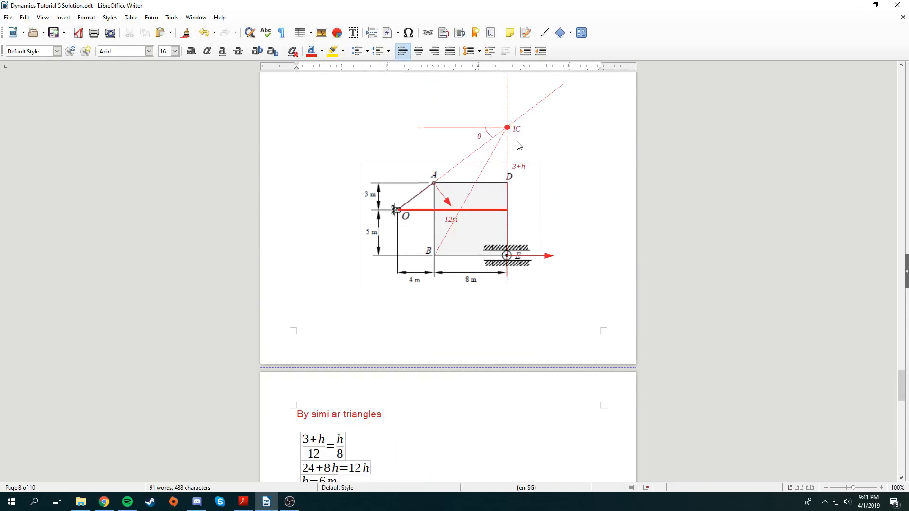
pyautogui.scroll(-1, 483, 325)
pyautogui.scroll(-11, 482, 326)
pyautogui.scroll(17, 480, 329)
pyautogui.click(480, 256)
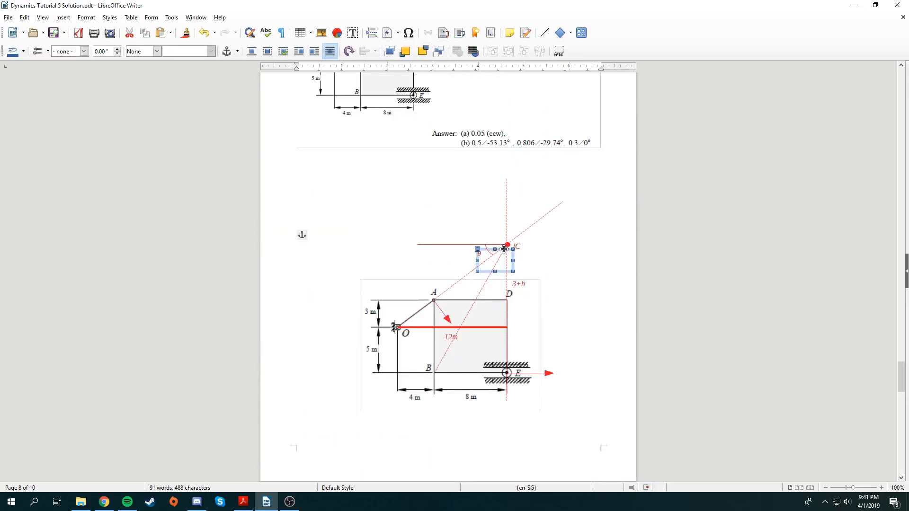
pyautogui.click(505, 246)
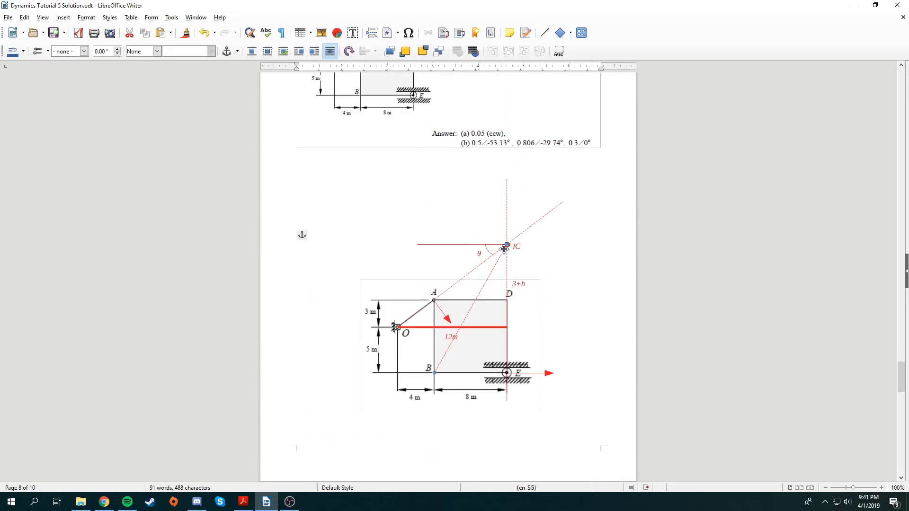
pyautogui.click(478, 255)
pyautogui.click(487, 249)
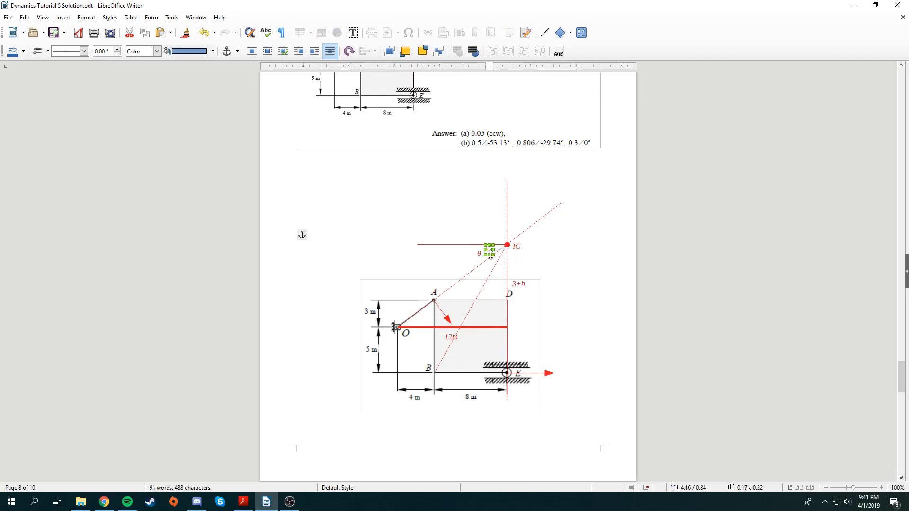
pyautogui.click(499, 265)
pyautogui.click(505, 248)
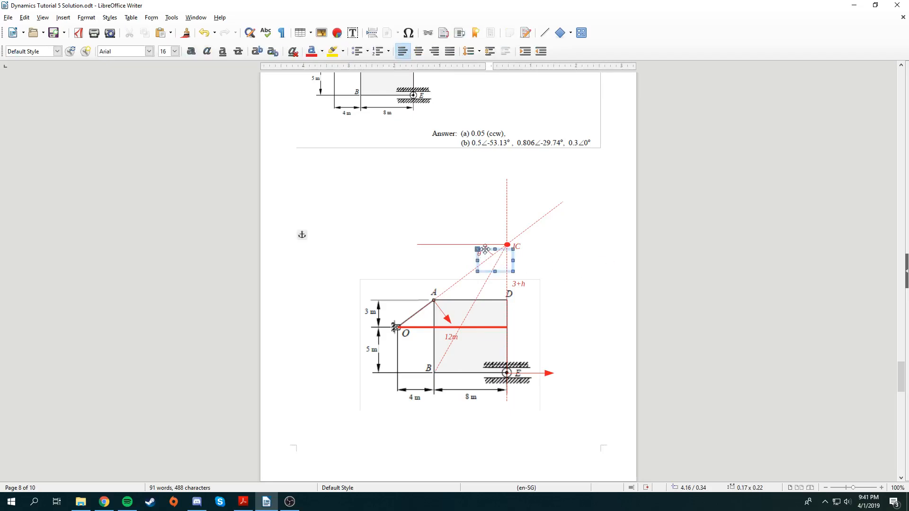
pyautogui.moveTo(487, 250); pyautogui.dragTo(467, 354)
# Add the subscript 1 to the copied θ label beside corner B.
pyautogui.click(471, 361)
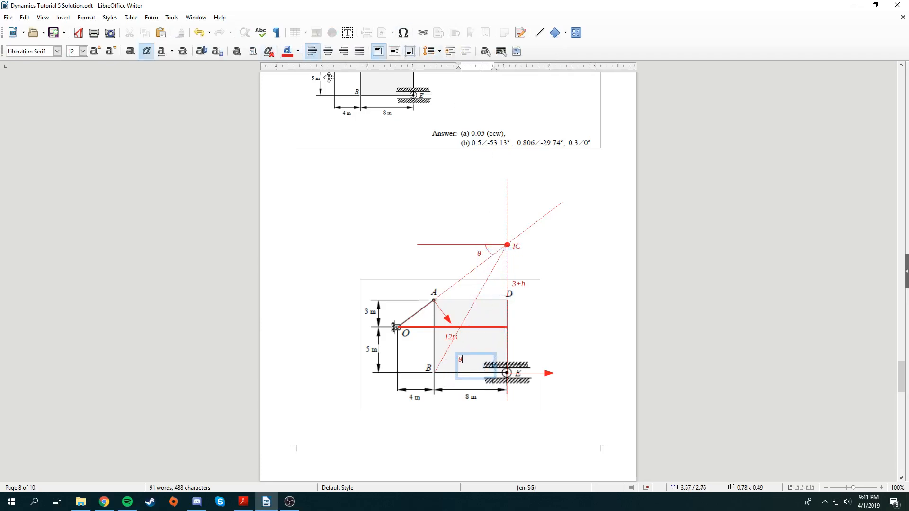
pyautogui.click(216, 53)
pyautogui.click(620, 352)
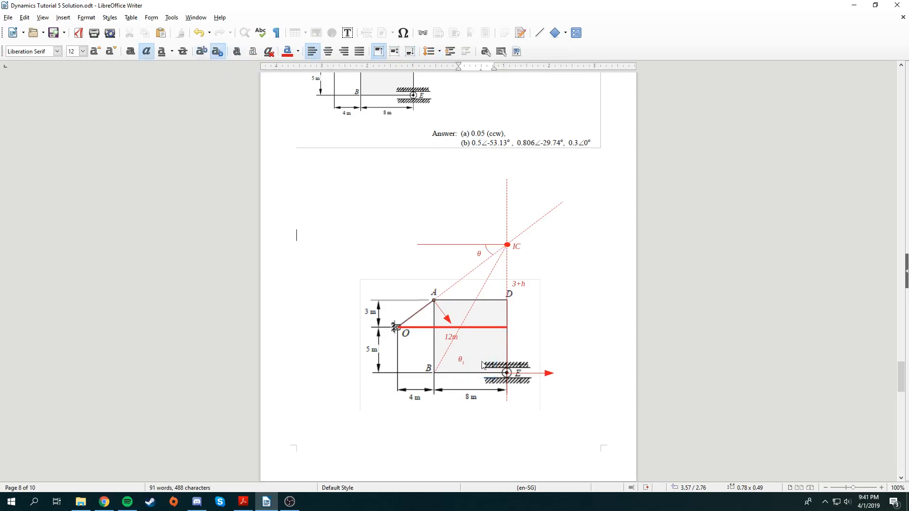
# Draw an arc about 0.25 by 0.35 inches at corner B, from base edge BE to the dashed line toward IC.
pyautogui.click(64, 19)
pyautogui.moveTo(136, 104)
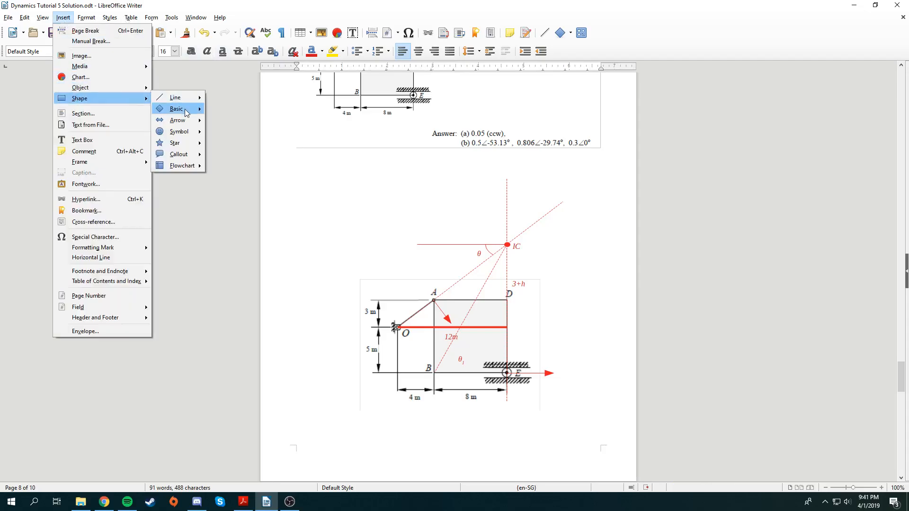
pyautogui.moveTo(187, 111)
pyautogui.click(241, 229)
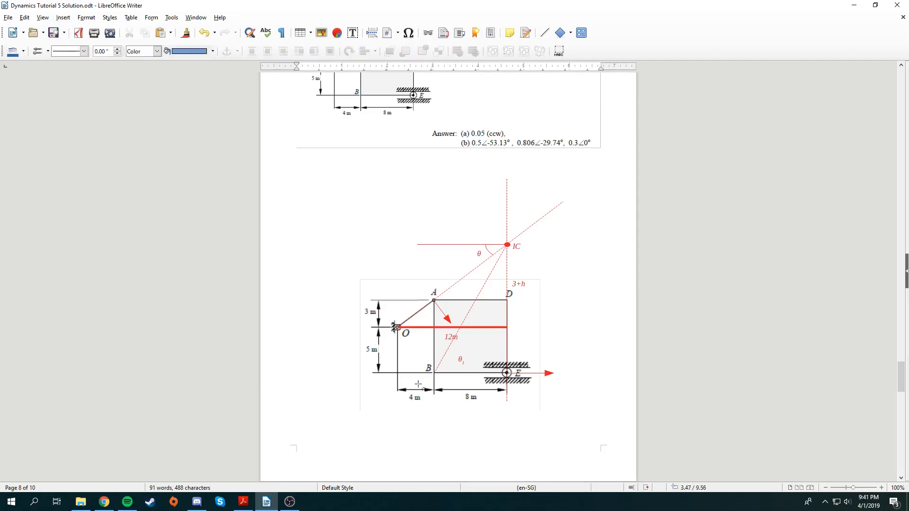
pyautogui.moveTo(416, 388)
pyautogui.mouseDown()
pyautogui.moveTo(452, 361)
pyautogui.moveTo(449, 353)
pyautogui.moveTo(460, 371)
pyautogui.mouseUp()
pyautogui.click(460, 373)
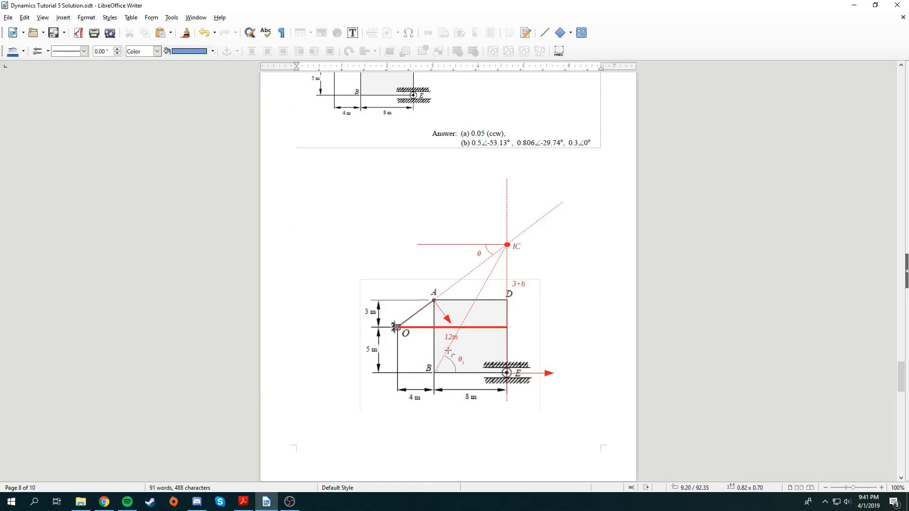
pyautogui.click(446, 350)
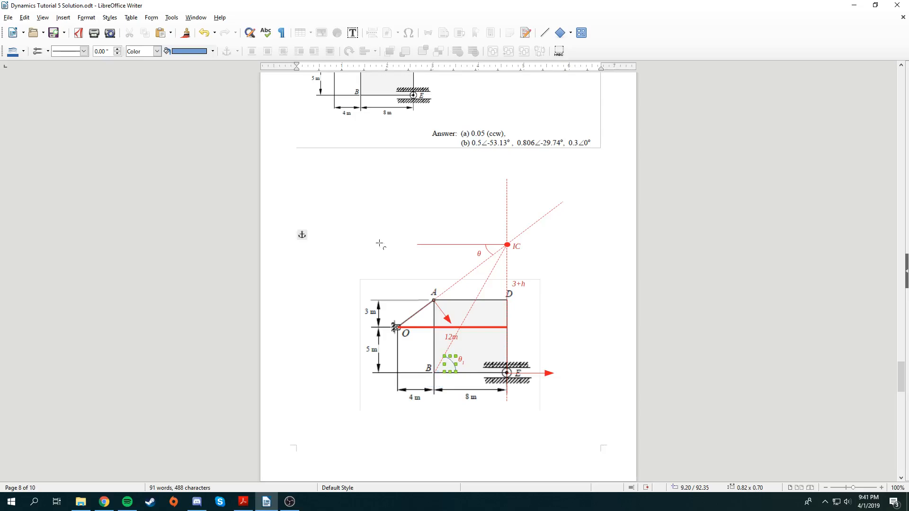
# Colour the new arc at corner B red and move the θ₁ label closer to it.
pyautogui.click(23, 51)
pyautogui.click(45, 97)
pyautogui.click(747, 318)
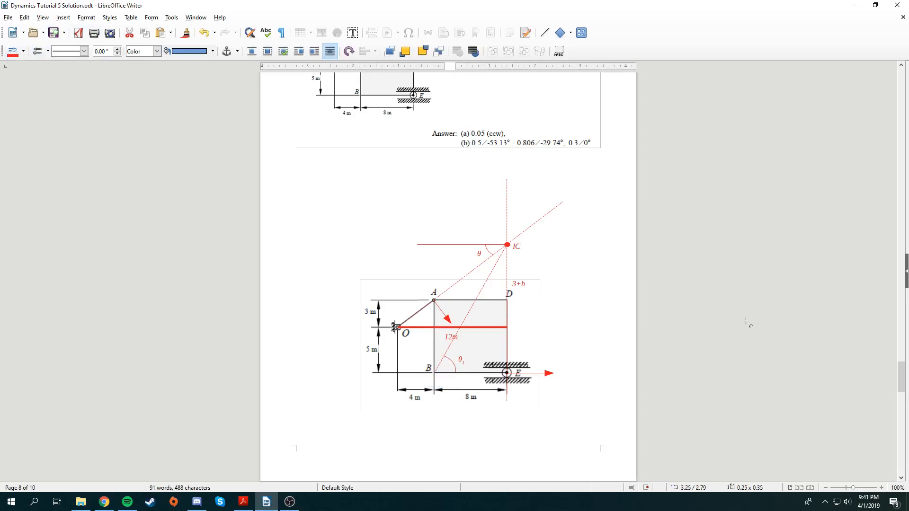
pyautogui.click(466, 355)
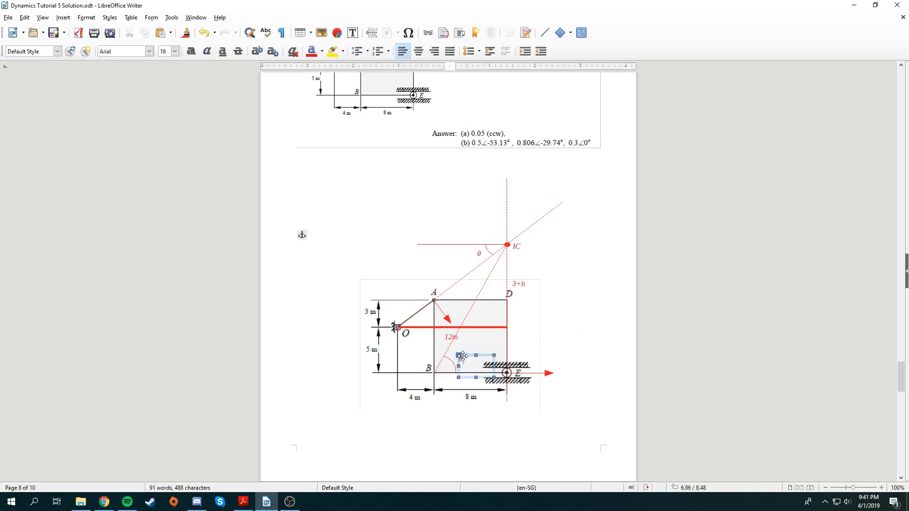
# Copy the θ = arctan(6/8) equation onto a new line below BIC = 16.125.
pyautogui.scroll(-3, 479, 300)
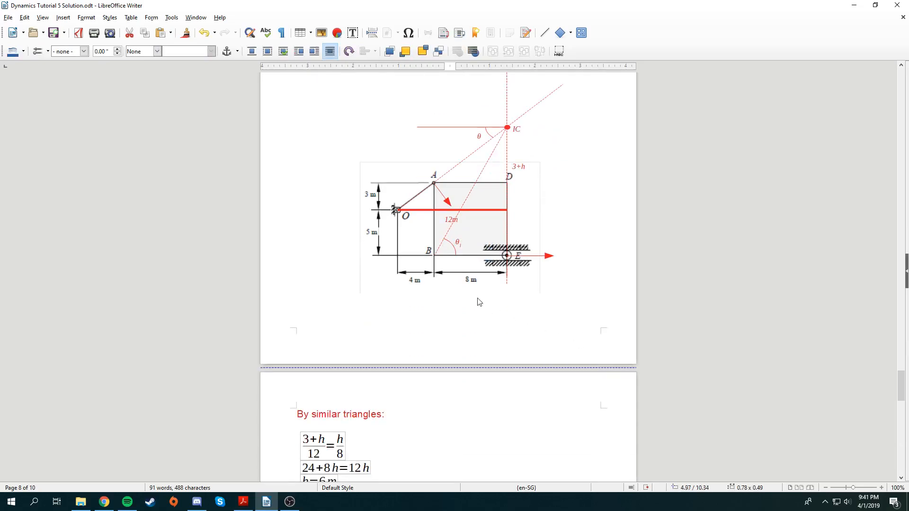
pyautogui.scroll(-4, 473, 312)
pyautogui.scroll(-5, 473, 312)
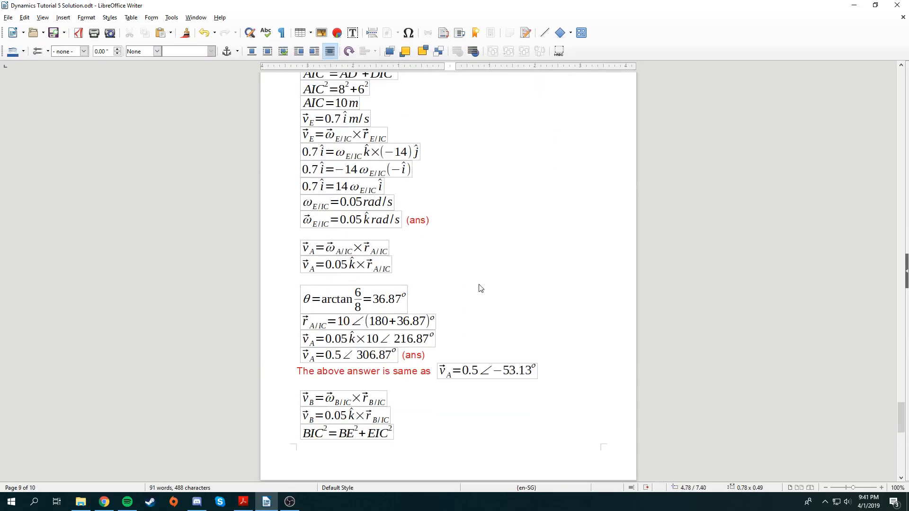
pyautogui.click(357, 307)
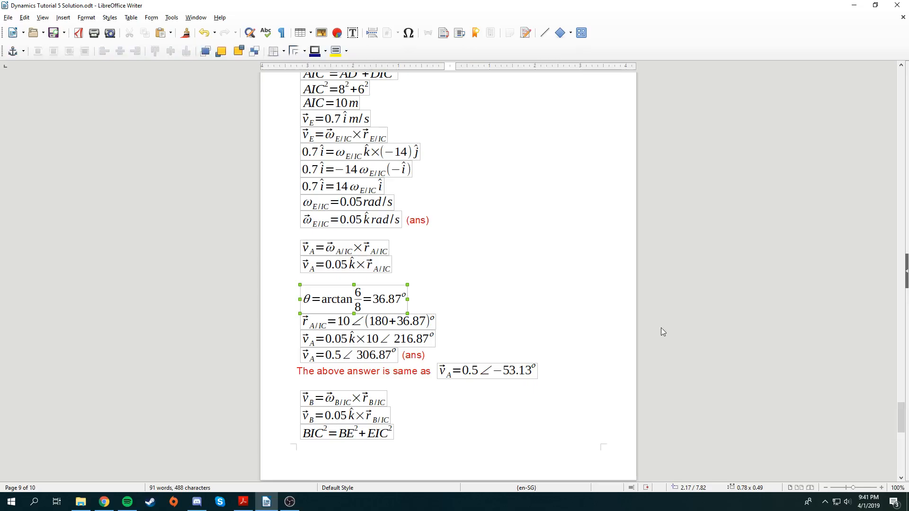
pyautogui.scroll(-4, 393, 317)
pyautogui.scroll(-4, 393, 318)
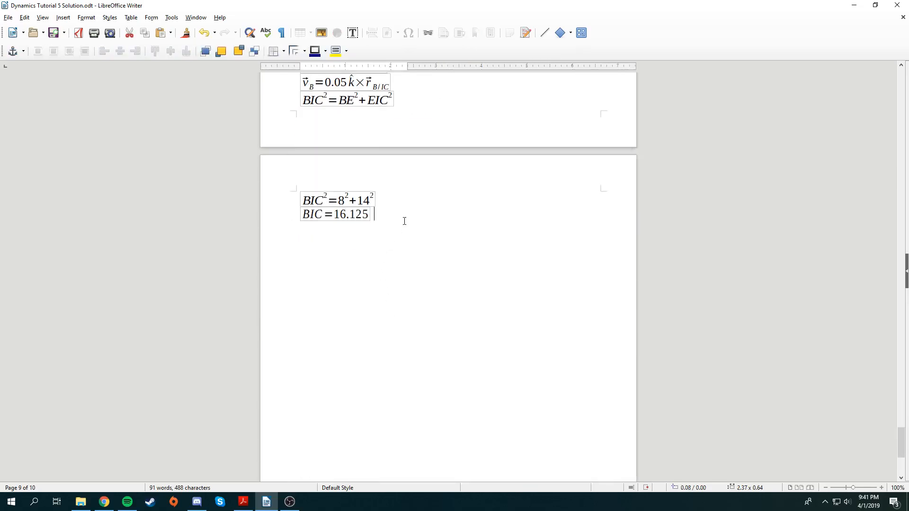
pyautogui.press('Return')
pyautogui.hotkey('ctrl', 'v')
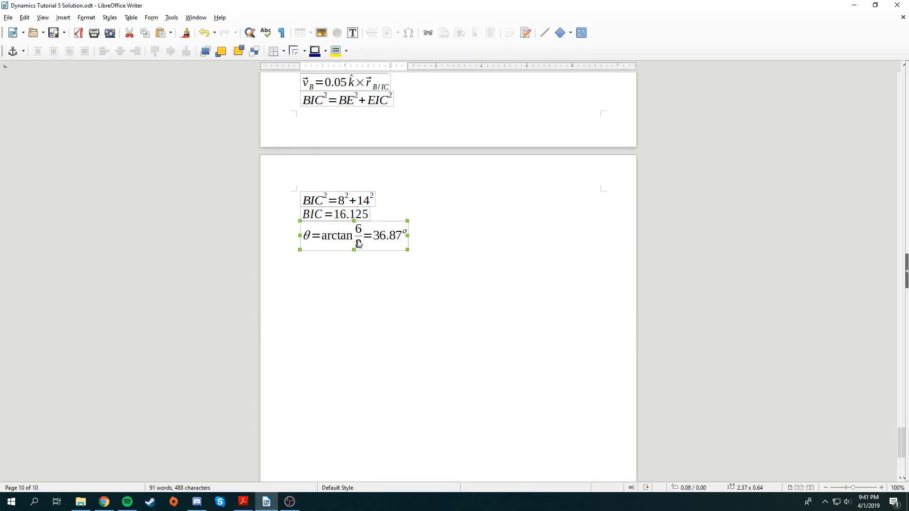
# Edit the copied angle equation so it reads θ₁ = arctan(14/8) = 60.255°.
pyautogui.doubleClick(358, 244)
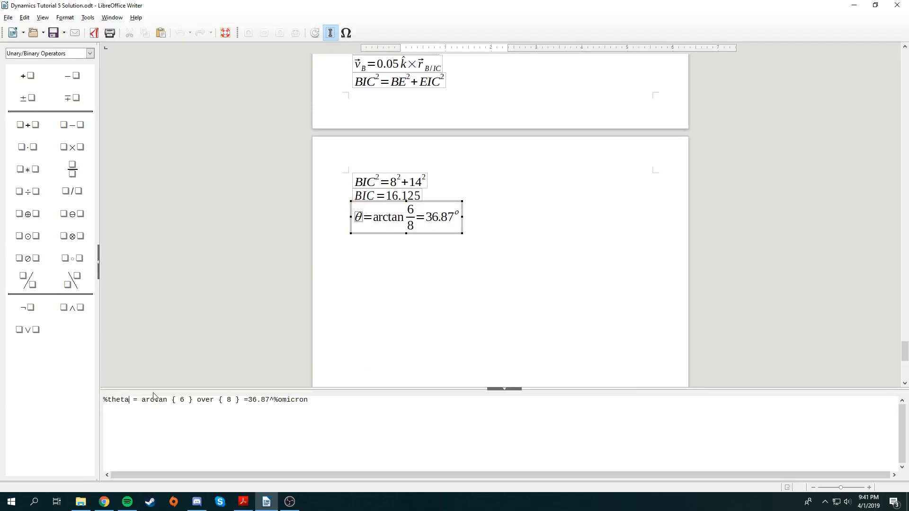
pyautogui.write('_1')
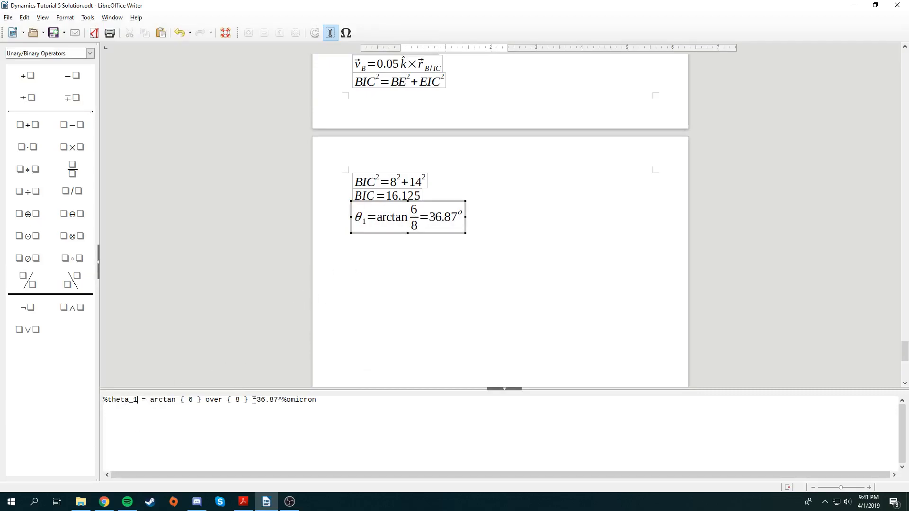
pyautogui.scroll(15, 475, 310)
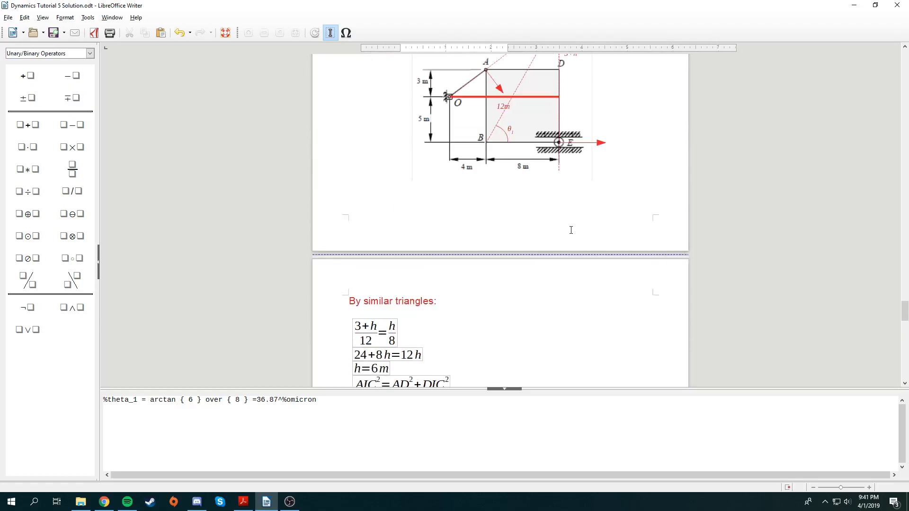
pyautogui.scroll(5, 570, 230)
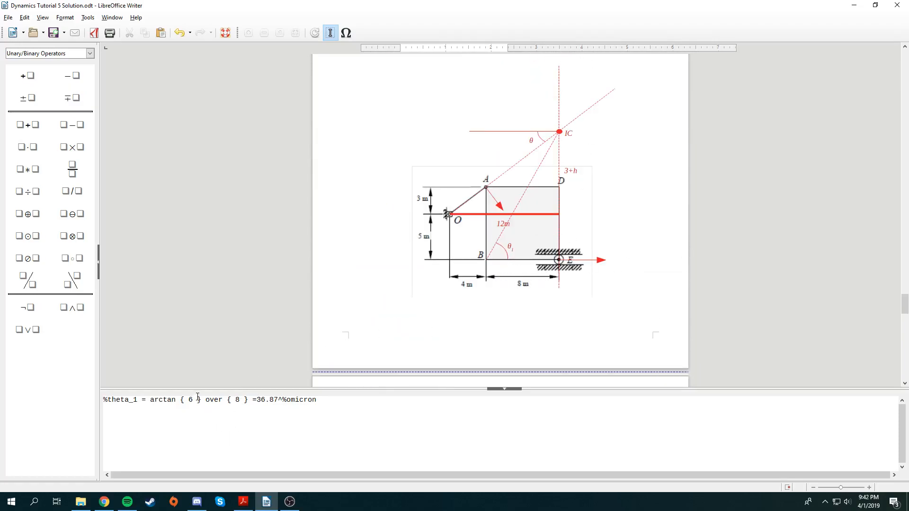
pyautogui.press('BackSpace')
pyautogui.write('14')
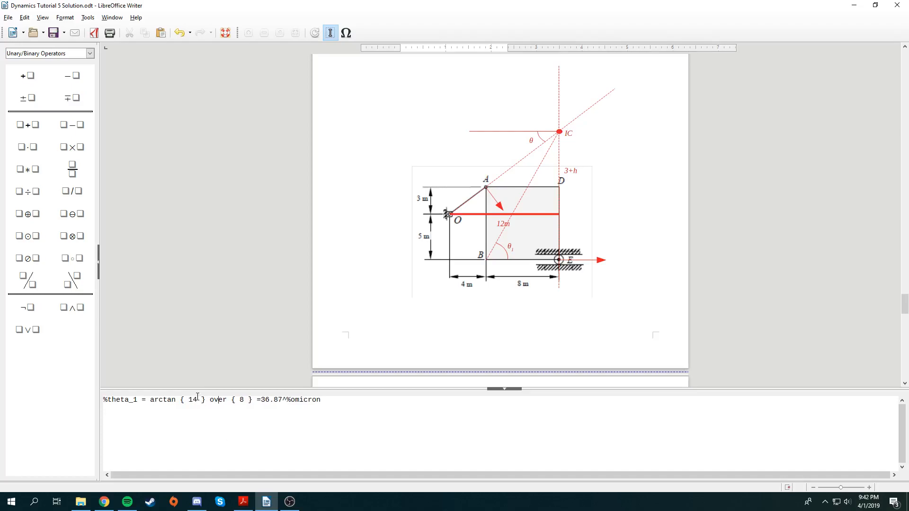
pyautogui.moveTo(283, 400); pyautogui.dragTo(264, 402)
pyautogui.write('60.2')
pyautogui.write('55')
pyautogui.click(256, 316)
# Draw an arc about 0.43 by 0.69 inches around IC, from the horizontal red line to the dashed line toward B.
pyautogui.scroll(-5, 308, 330)
pyautogui.scroll(12, 471, 361)
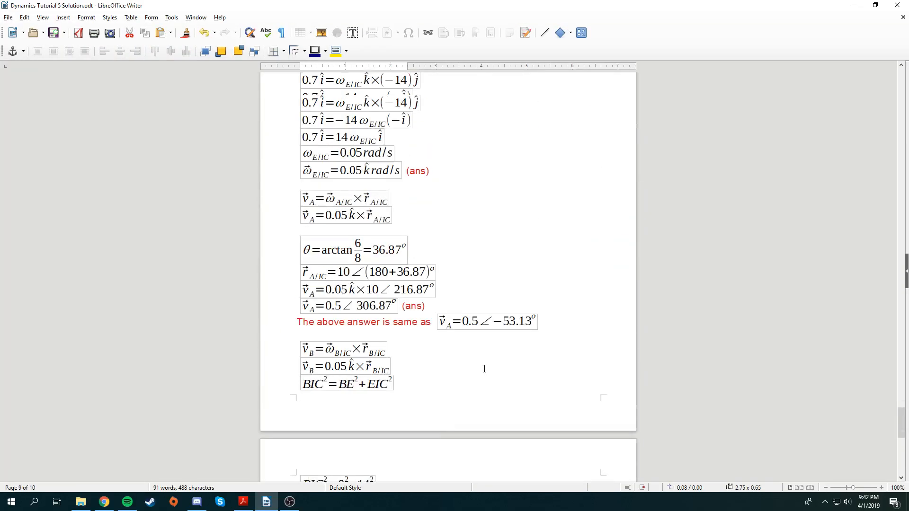
pyautogui.scroll(20, 484, 369)
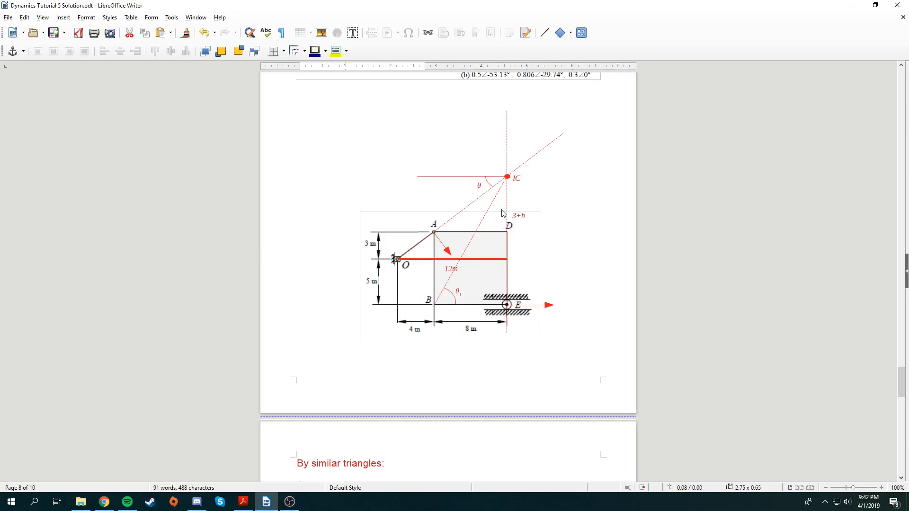
pyautogui.click(64, 18)
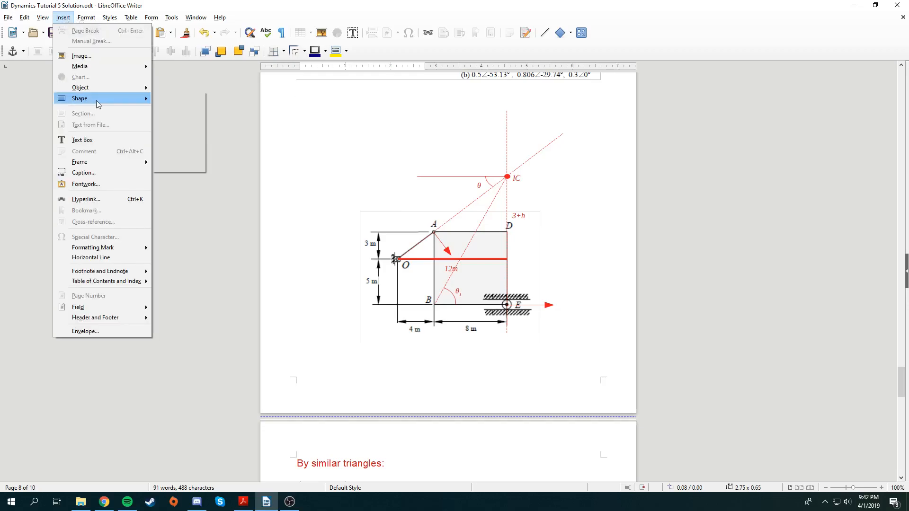
pyautogui.moveTo(96, 100)
pyautogui.moveTo(189, 110)
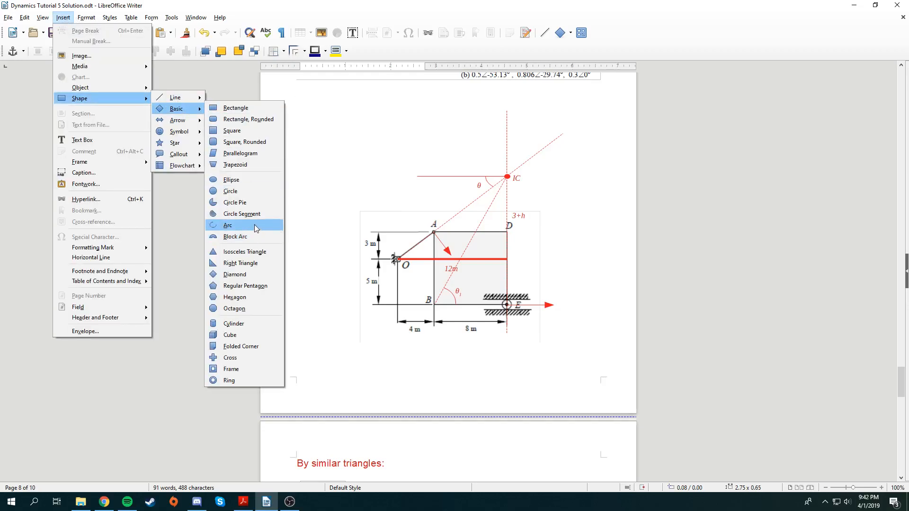
pyautogui.click(254, 225)
pyautogui.scroll(20, 525, 180)
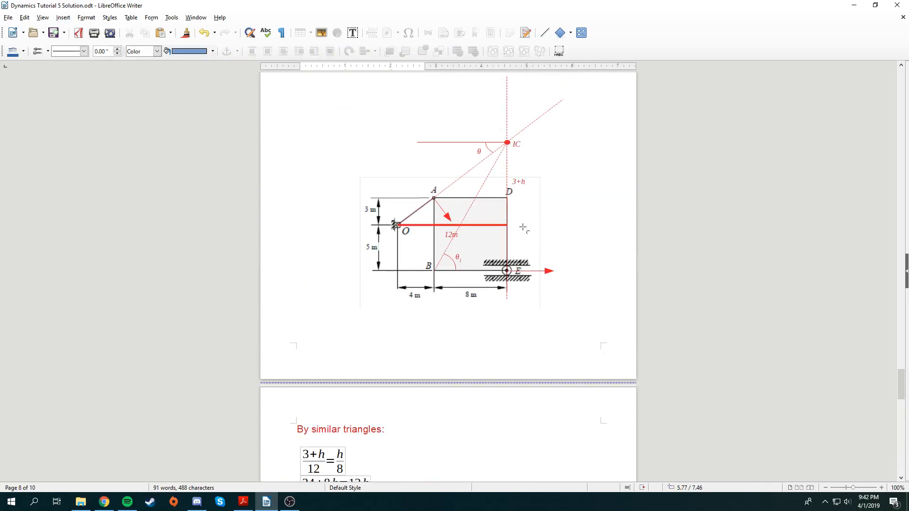
pyautogui.moveTo(524, 122); pyautogui.dragTo(470, 175)
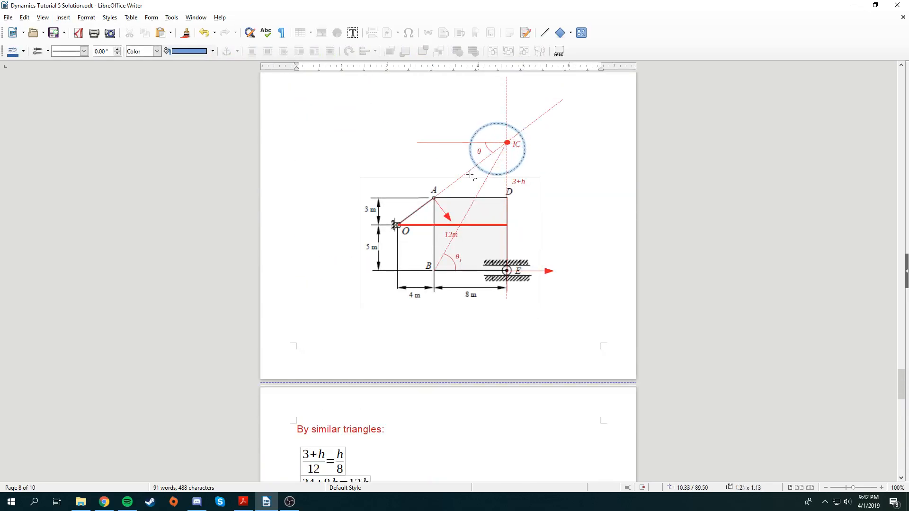
pyautogui.click(462, 140)
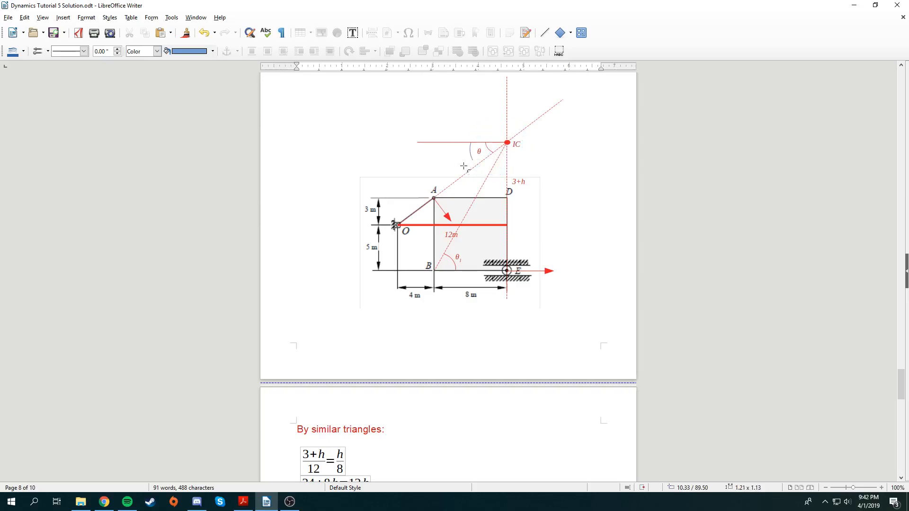
pyautogui.click(486, 184)
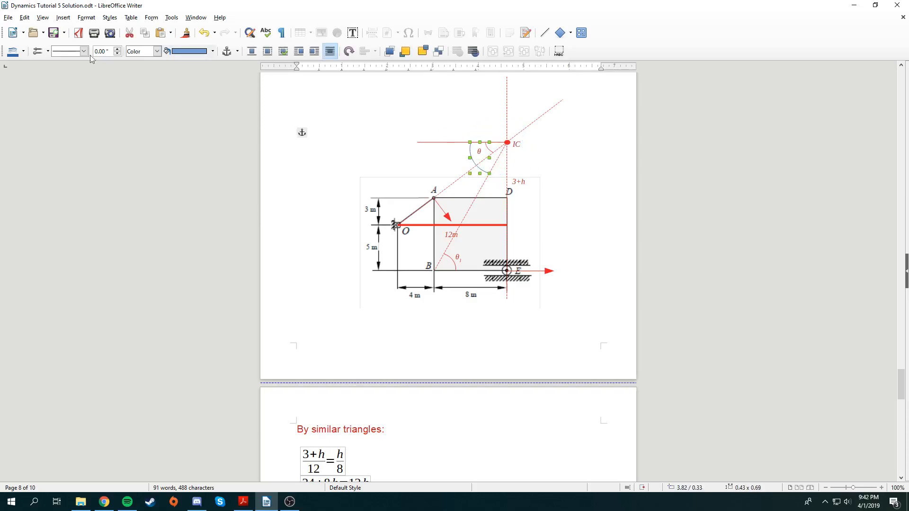
# Colour the new arc near IC red and move the θ₁ label from corner B to beside this arc.
pyautogui.click(23, 51)
pyautogui.click(45, 96)
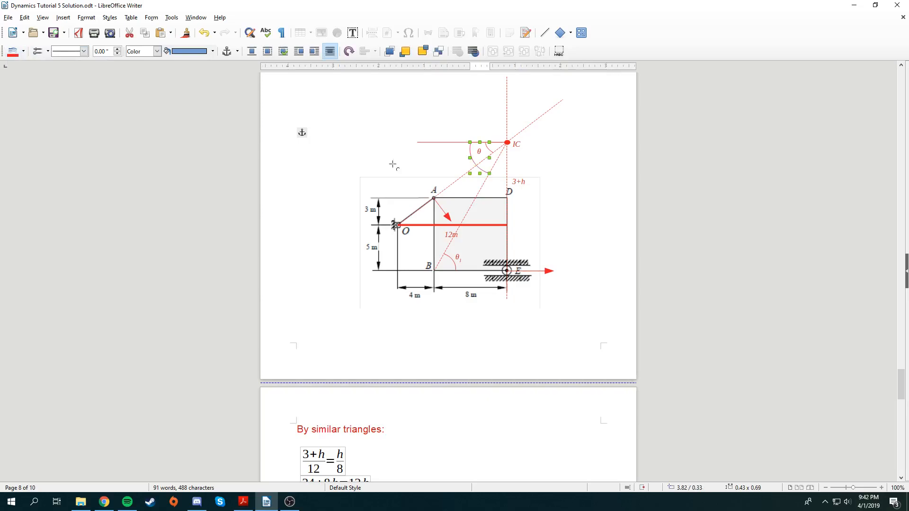
pyautogui.click(462, 256)
pyautogui.moveTo(463, 255); pyautogui.dragTo(475, 153)
pyautogui.click(760, 213)
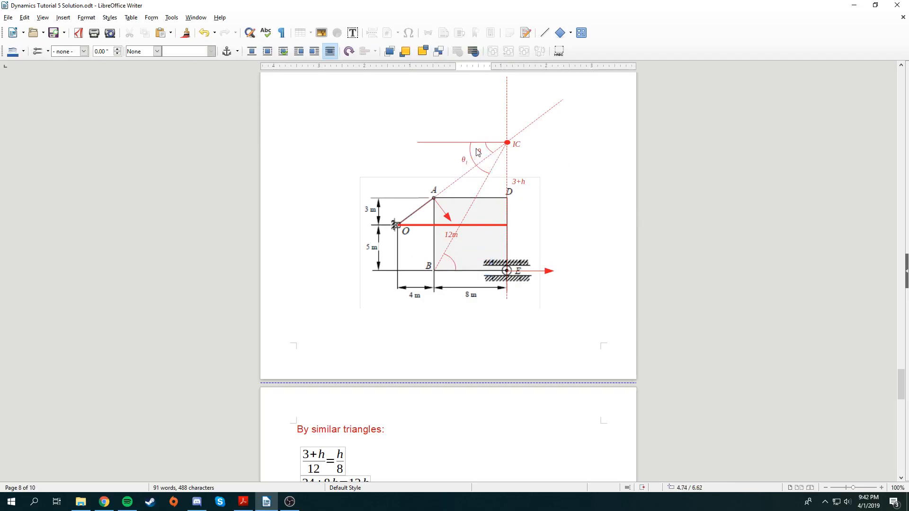
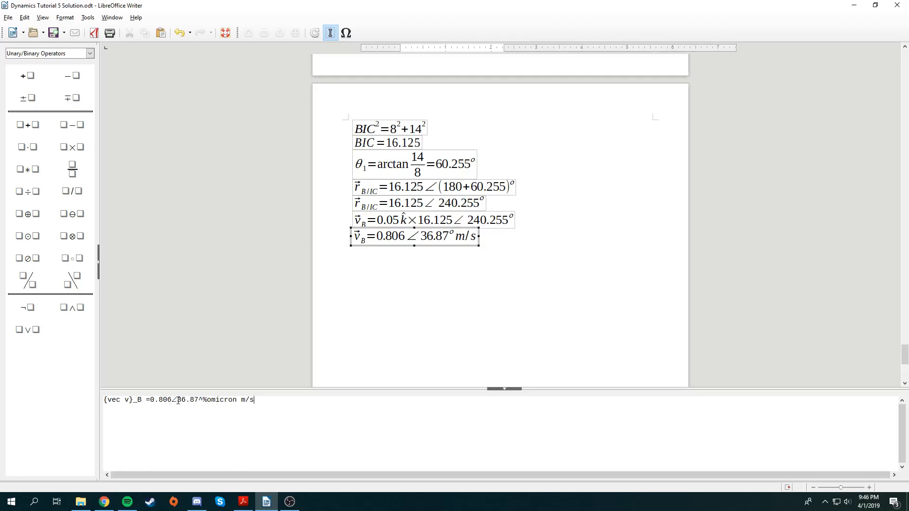
# Replace the angle in the last velocity equation for B with the expression (240.255+90).
pyautogui.moveTo(178, 400); pyautogui.dragTo(198, 400)
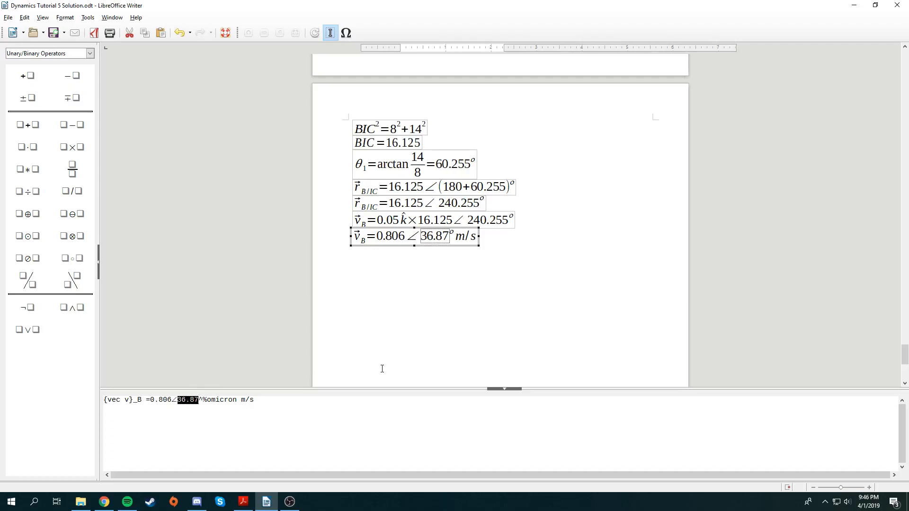
pyautogui.press('Delete')
pyautogui.write('()')
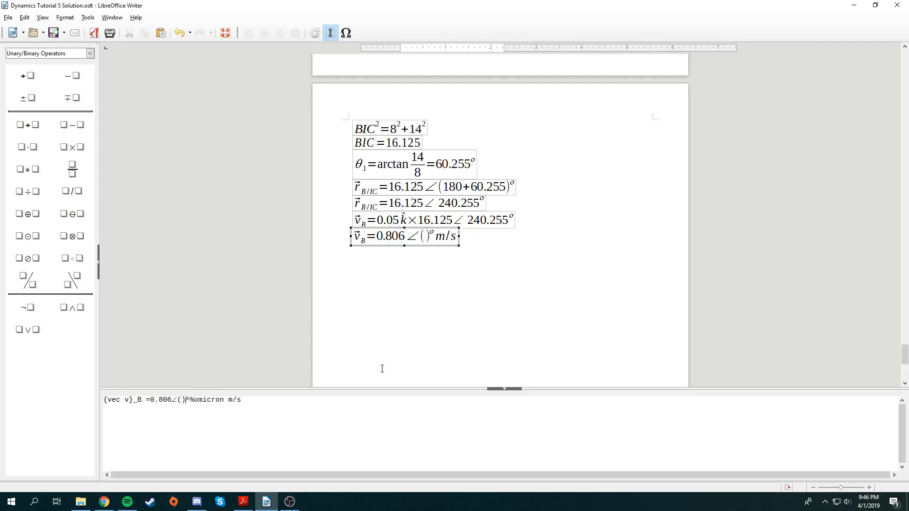
pyautogui.write('240.2')
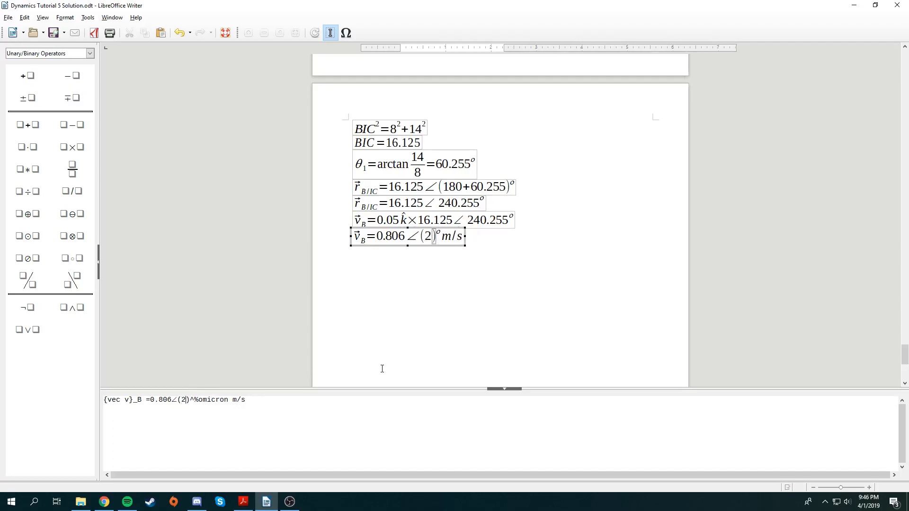
pyautogui.write('55+90')
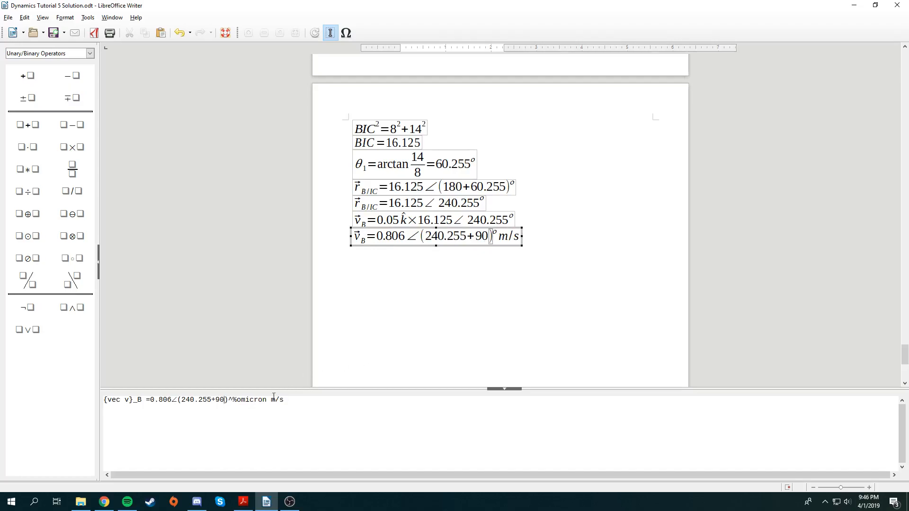
# Set the angle in the last velocity equation for B to 330.255, without parentheses.
pyautogui.moveTo(182, 399); pyautogui.dragTo(225, 400)
pyautogui.write('330.2')
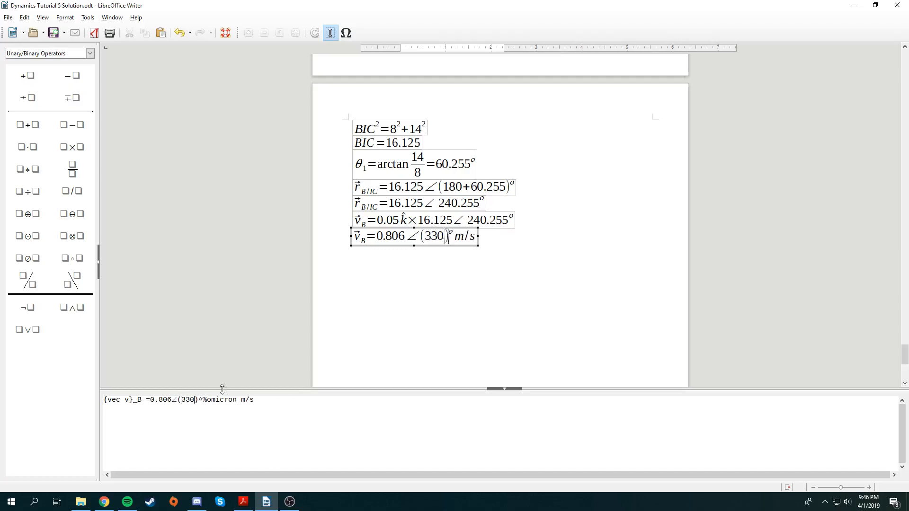
pyautogui.write('55')
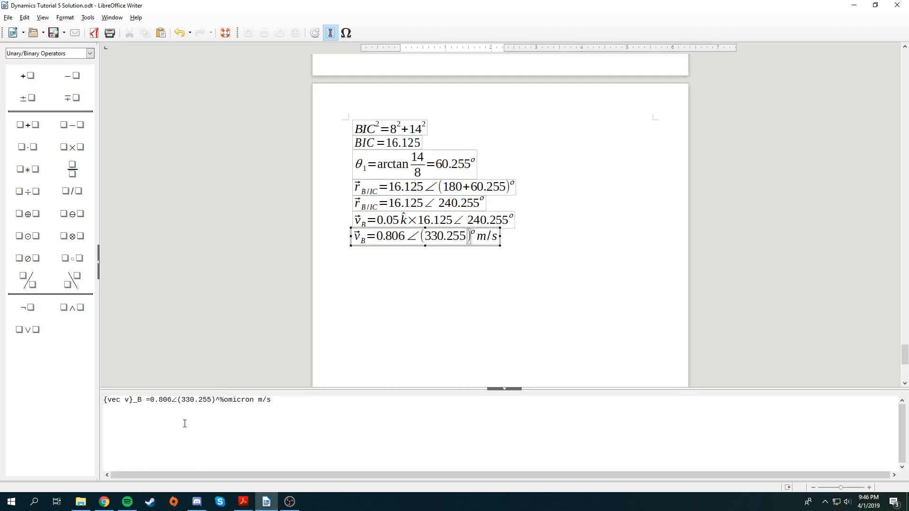
pyautogui.click(180, 400)
pyautogui.press('BackSpace')
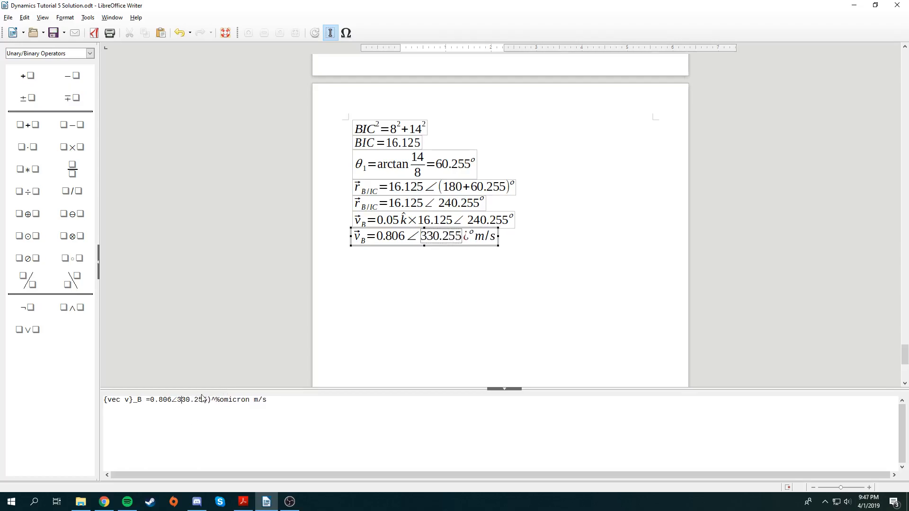
pyautogui.press('Delete')
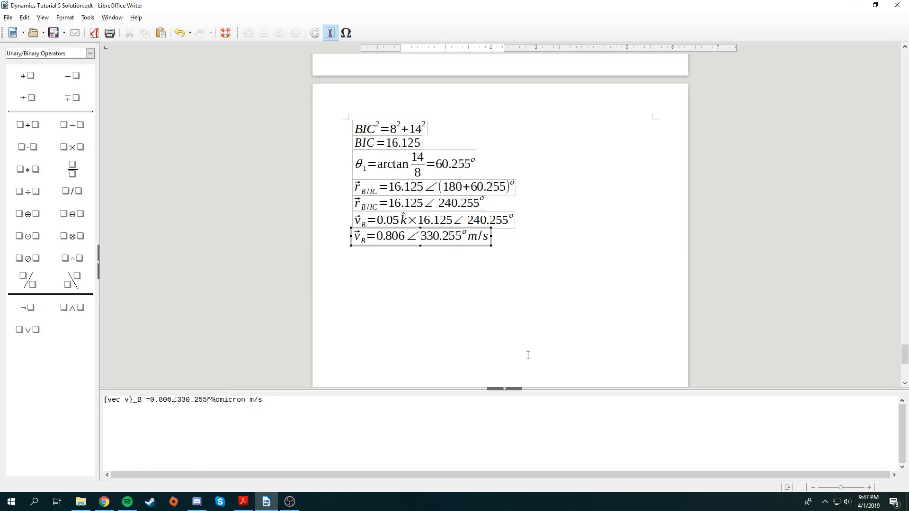
# Add the red note "same as" after the last velocity equation for B, checking the given answers of question 4.
pyautogui.click(515, 297)
pyautogui.scroll(5, 519, 321)
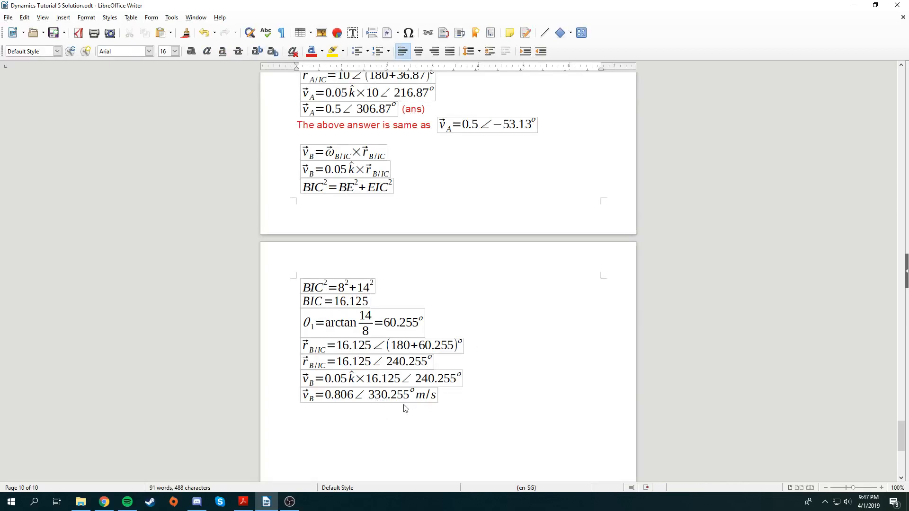
pyautogui.scroll(20, 460, 404)
pyautogui.scroll(18, 496, 323)
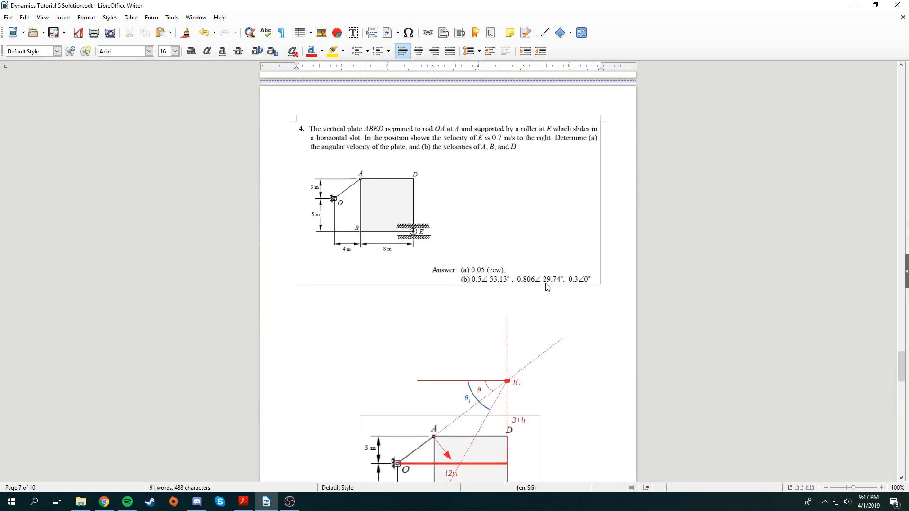
pyautogui.scroll(-20, 550, 303)
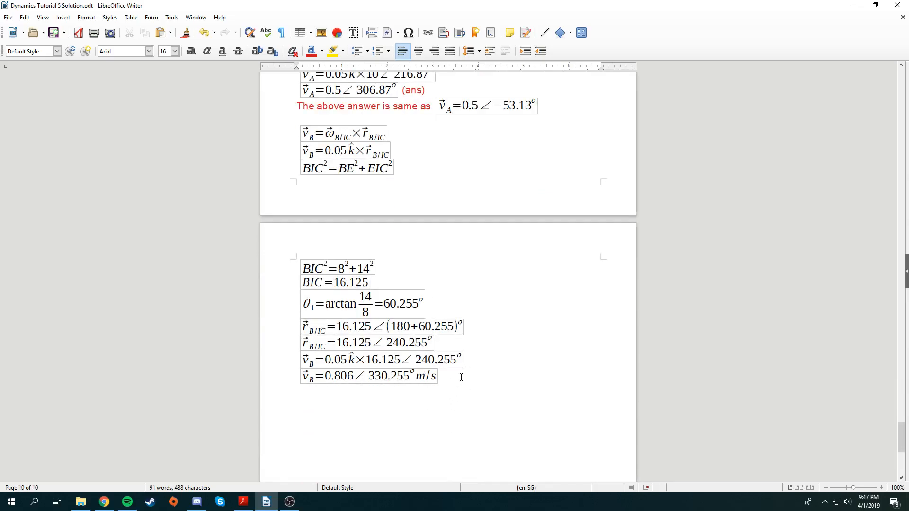
pyautogui.write('same as')
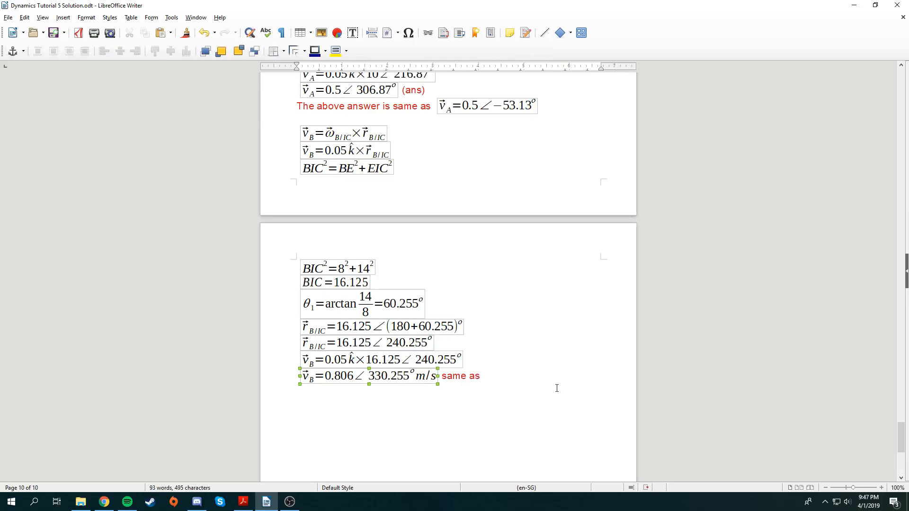
# Paste a copy of the last velocity equation for B on a new line and set its angle to -29.74.
pyautogui.press('Return')
pyautogui.hotkey('ctrl', 'v')
pyautogui.doubleClick(400, 397)
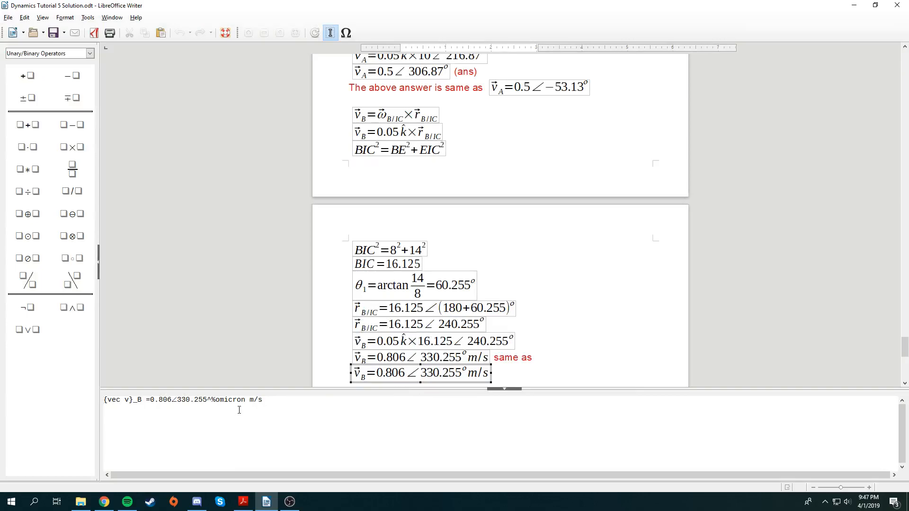
pyautogui.moveTo(178, 399); pyautogui.dragTo(209, 399)
pyautogui.write('-')
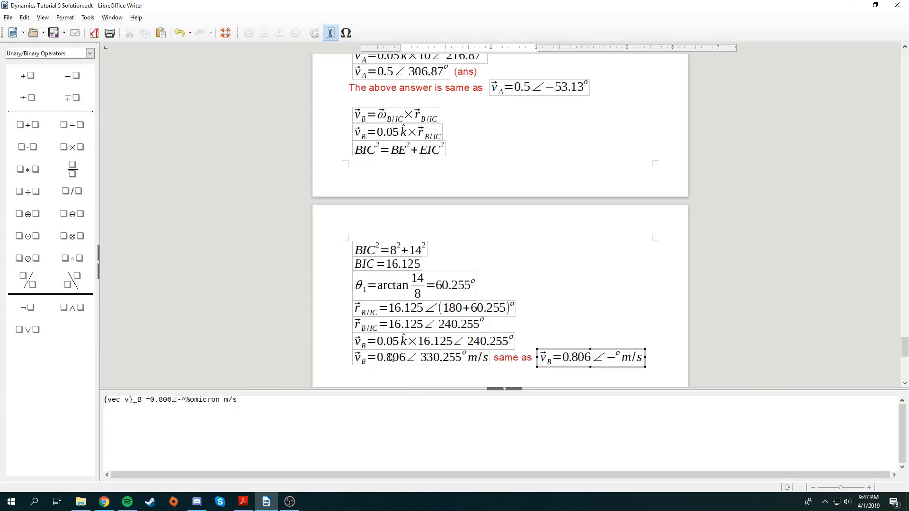
pyautogui.scroll(20, 422, 333)
pyautogui.scroll(5, 422, 332)
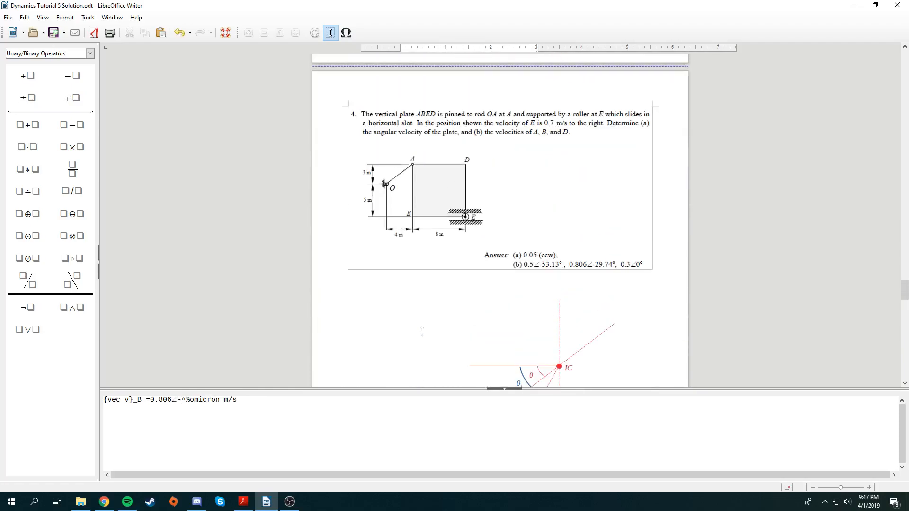
pyautogui.write('29.74')
pyautogui.scroll(-20, 588, 267)
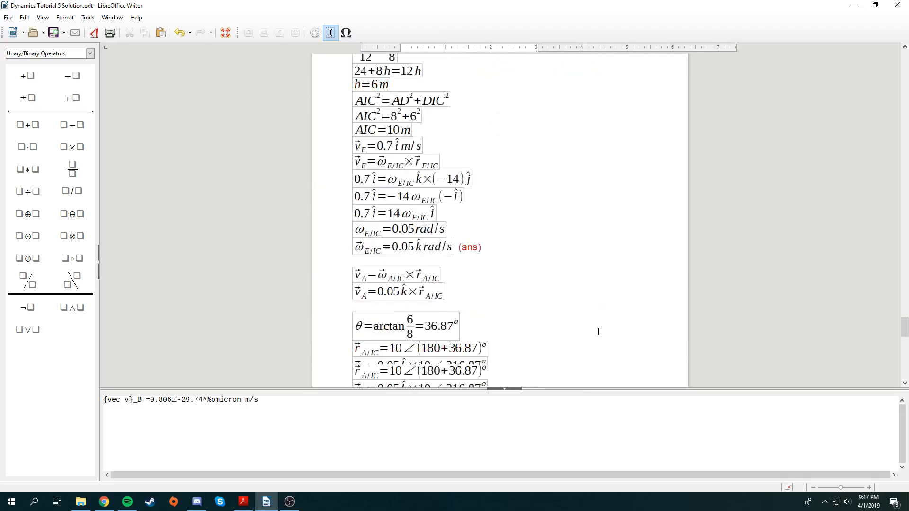
pyautogui.scroll(-3, 603, 331)
pyautogui.click(720, 313)
pyautogui.scroll(-5, 720, 314)
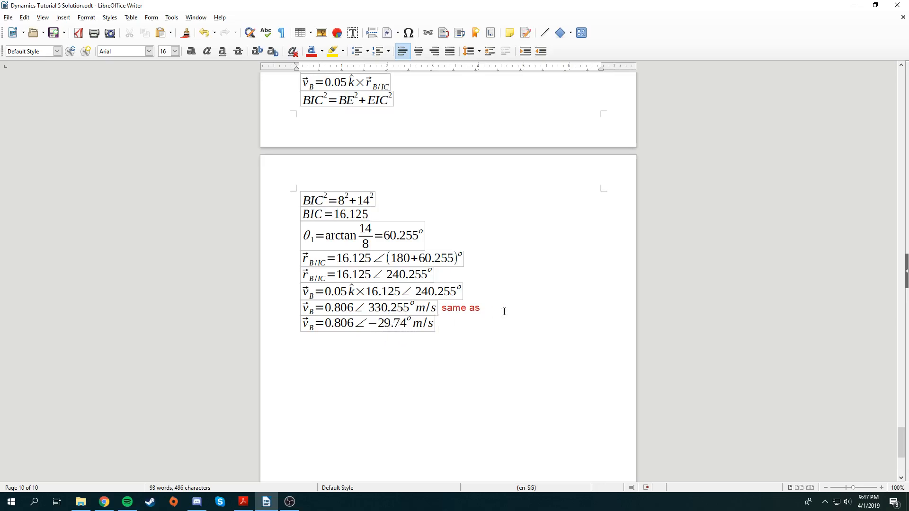
# Round the angle in the velocity equation for B beside the "same as" note to 330.26.
pyautogui.doubleClick(409, 308)
pyautogui.click(209, 400)
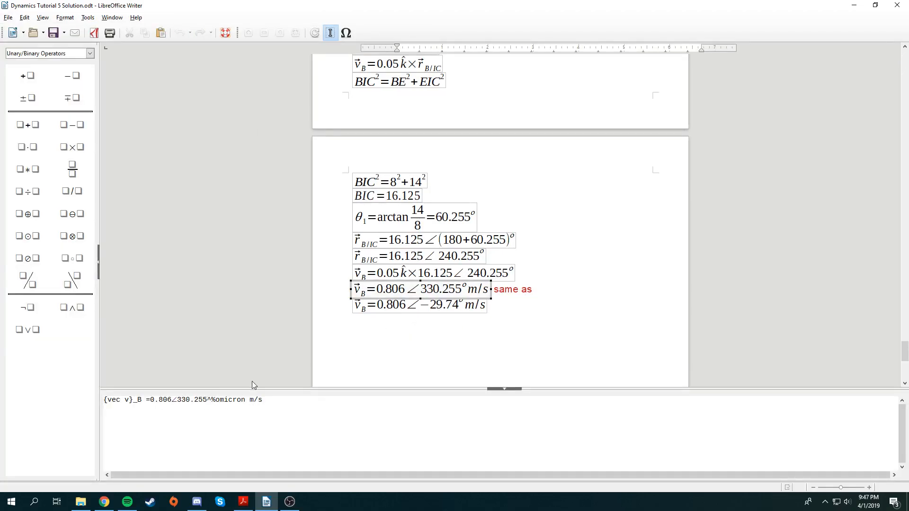
pyautogui.press('BackSpace')
pyautogui.press('BackSpace')
pyautogui.write('6')
pyautogui.press('Escape')
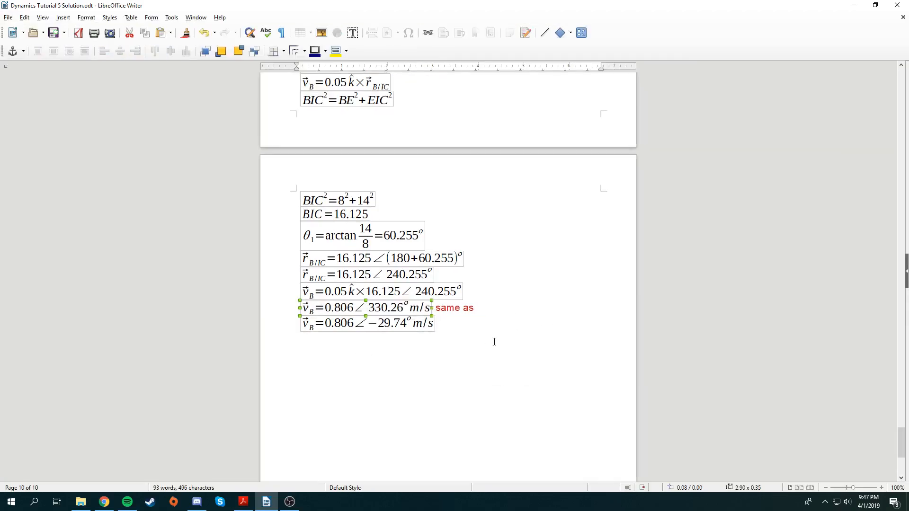
# Replace the note "same as" with "or" and bring both final velocity equations for B onto the same line.
pyautogui.click(400, 328)
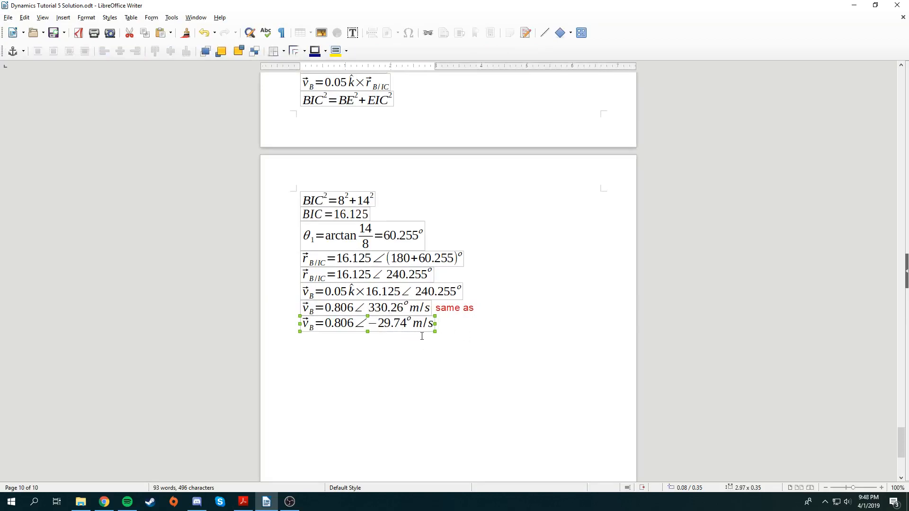
pyautogui.click(523, 342)
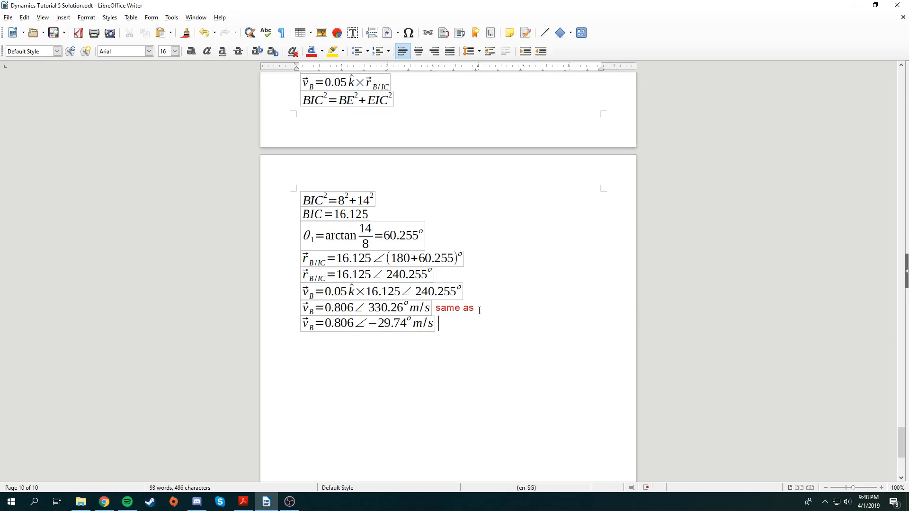
pyautogui.moveTo(479, 311); pyautogui.dragTo(438, 309)
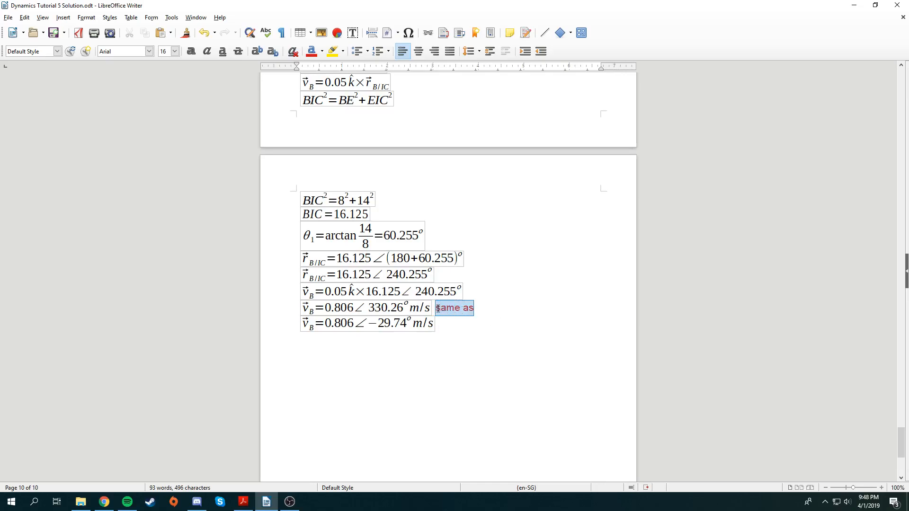
pyautogui.write('(ans)')
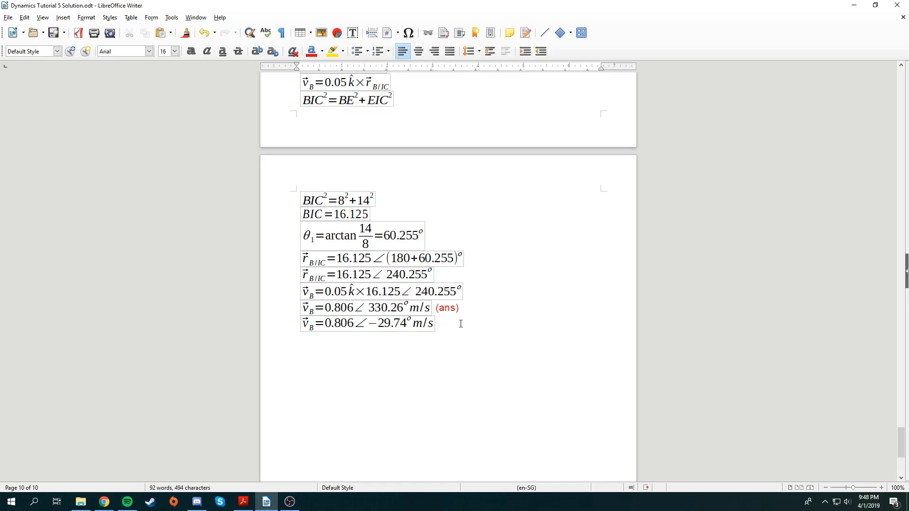
pyautogui.press('Delete')
pyautogui.press('BackSpace')
pyautogui.press('BackSpace')
pyautogui.press('BackSpace')
pyautogui.press('BackSpace')
pyautogui.press('BackSpace')
pyautogui.write('or')
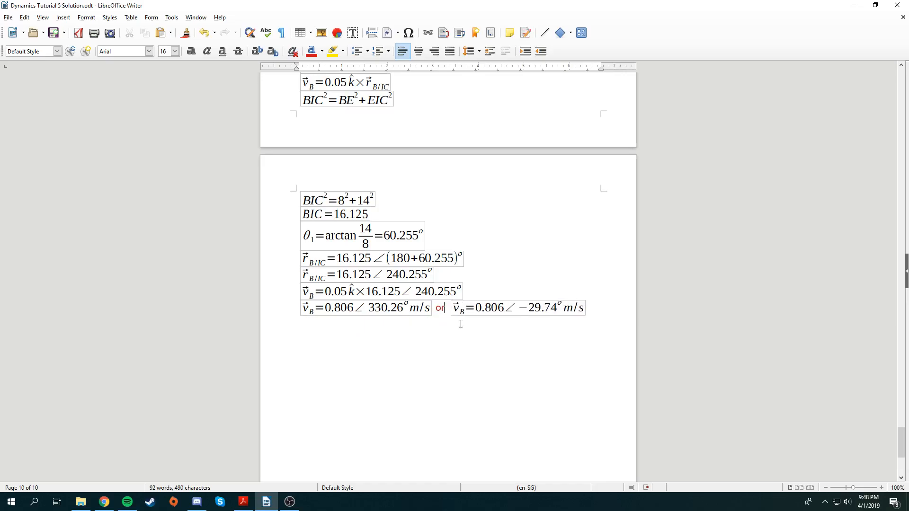
# Add "(ans)" on a new line below the two velocity results for B and save the document.
pyautogui.click(595, 347)
pyautogui.press('Return')
pyautogui.write('(ans')
pyautogui.scroll(20, 445, 290)
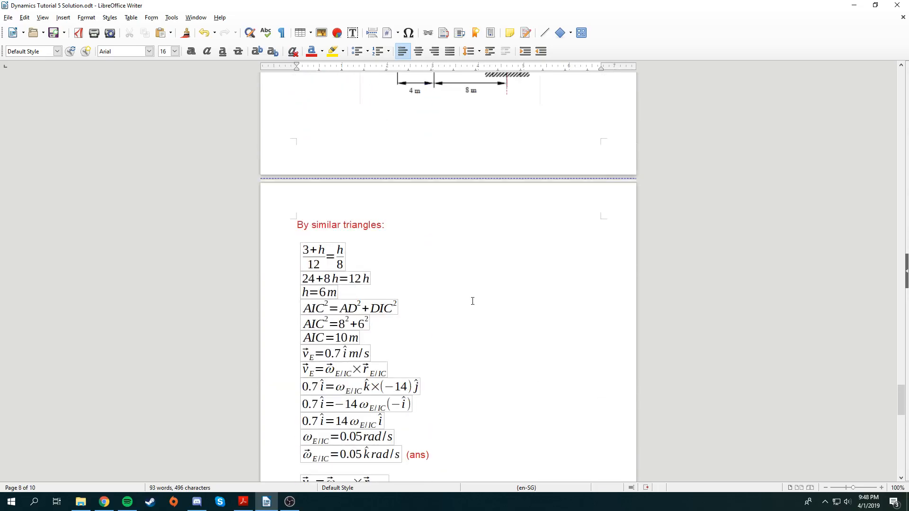
pyautogui.scroll(15, 472, 301)
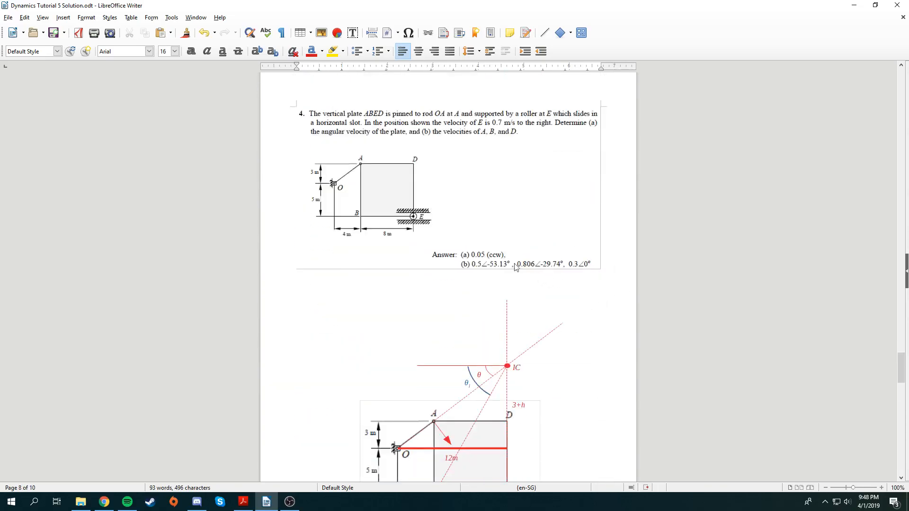
pyautogui.click(53, 34)
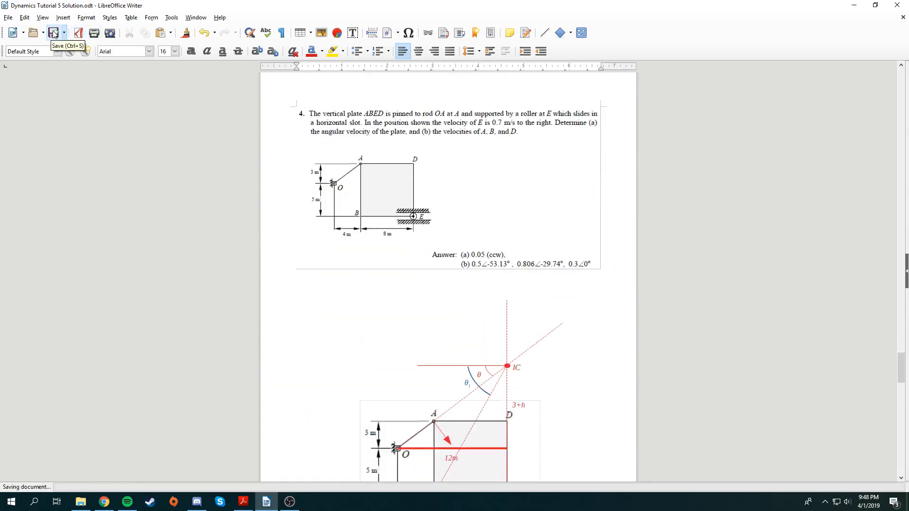
pyautogui.click(289, 502)
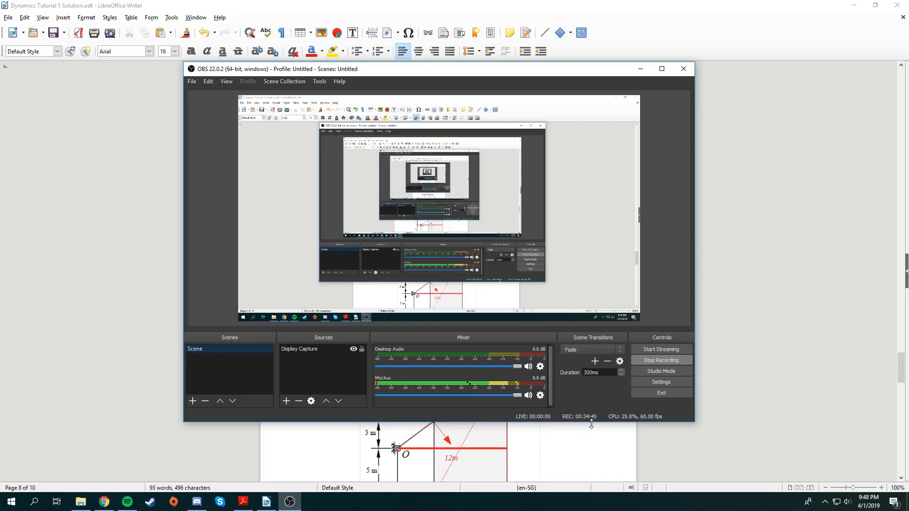
pyautogui.click(289, 501)
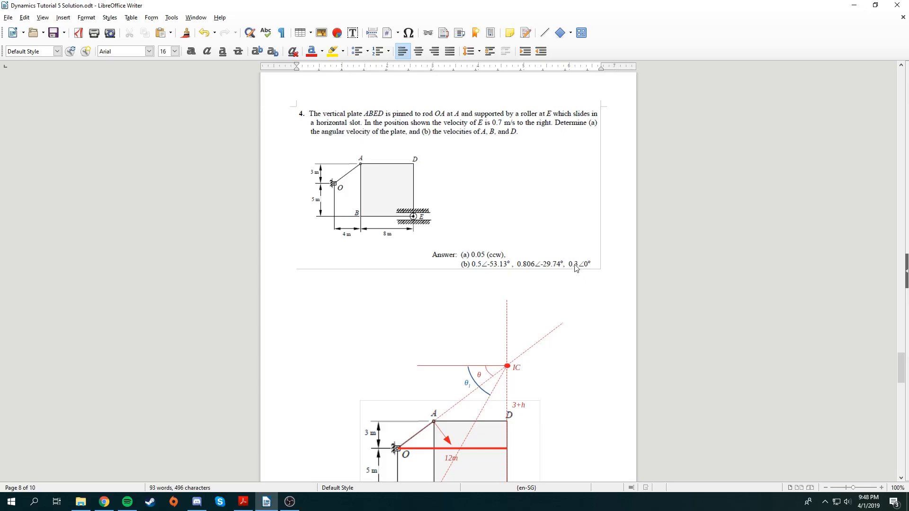
# Copy the first two velocity equations for B, the general cross product and the 0.05 k̂ form, below the "(ans)" line.
pyautogui.scroll(-5, 561, 261)
pyautogui.scroll(-20, 560, 262)
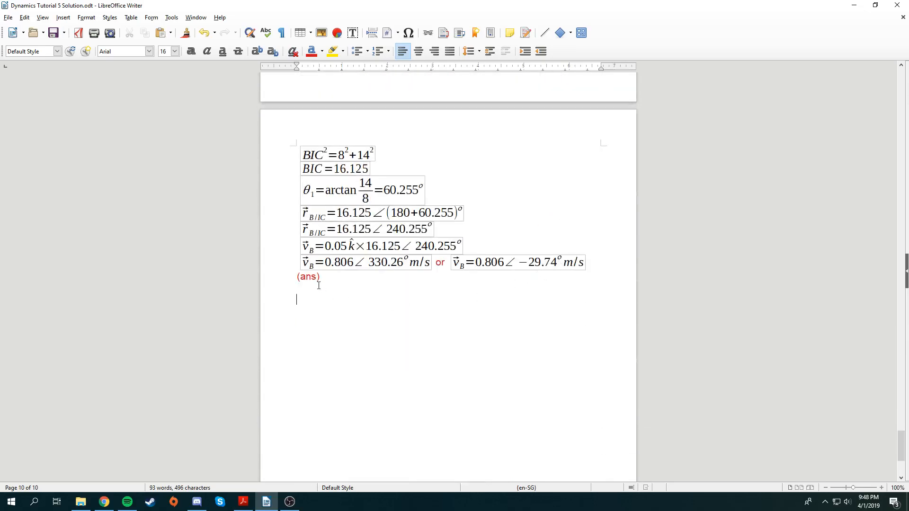
pyautogui.scroll(7, 401, 298)
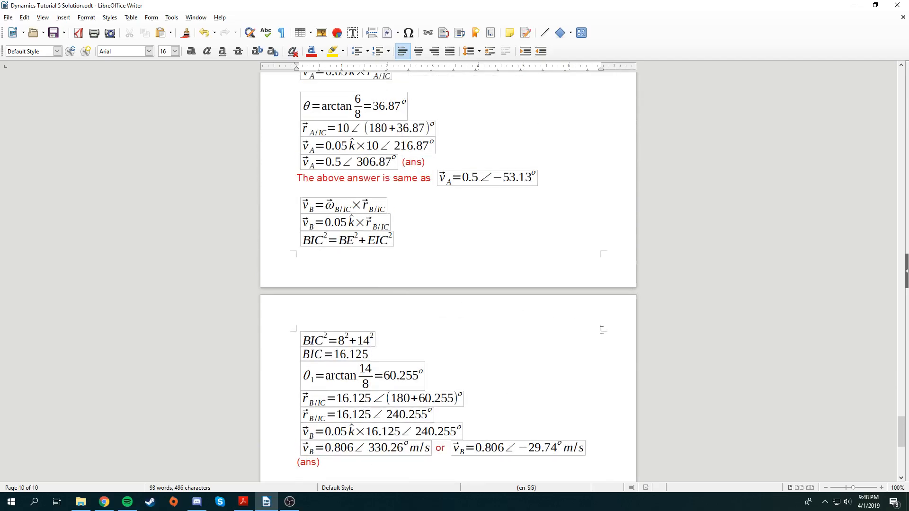
pyautogui.scroll(-1, 602, 330)
pyautogui.click(357, 192)
pyautogui.scroll(-2, 349, 365)
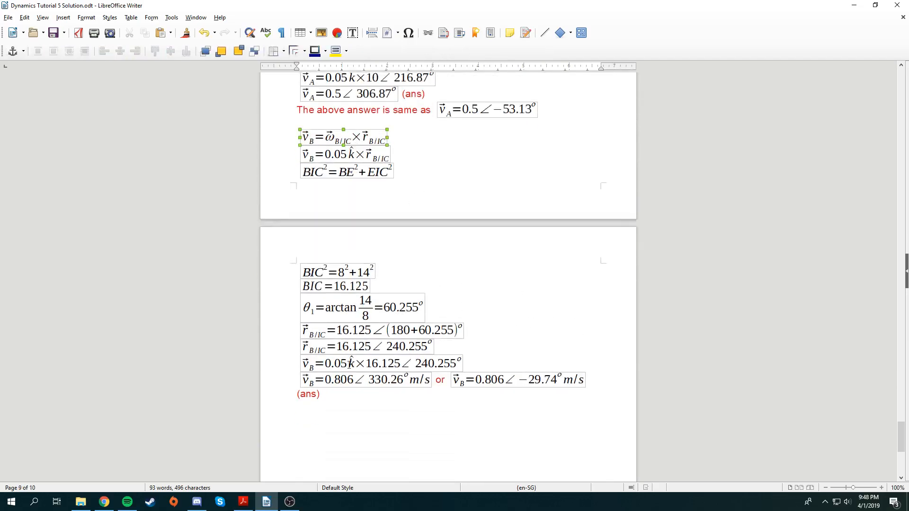
pyautogui.scroll(-3, 349, 364)
pyautogui.click(339, 357)
pyautogui.scroll(5, 394, 322)
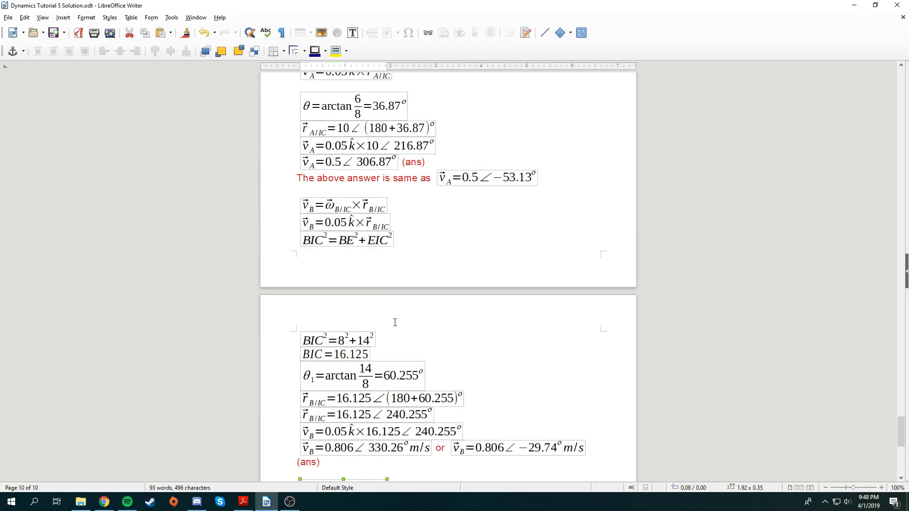
pyautogui.click(350, 226)
pyautogui.scroll(-5, 447, 348)
pyautogui.click(417, 362)
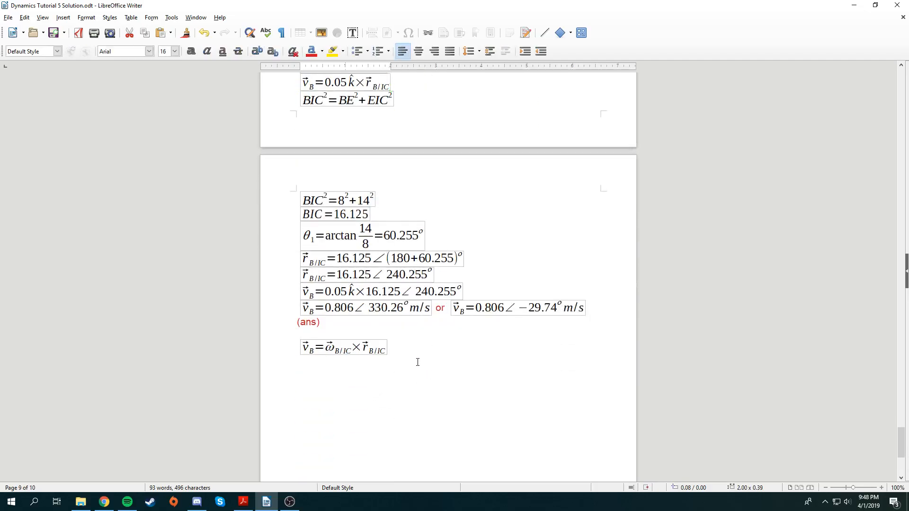
pyautogui.hotkey('ctrl', 'v')
pyautogui.scroll(6, 378, 308)
pyautogui.scroll(-4, 365, 286)
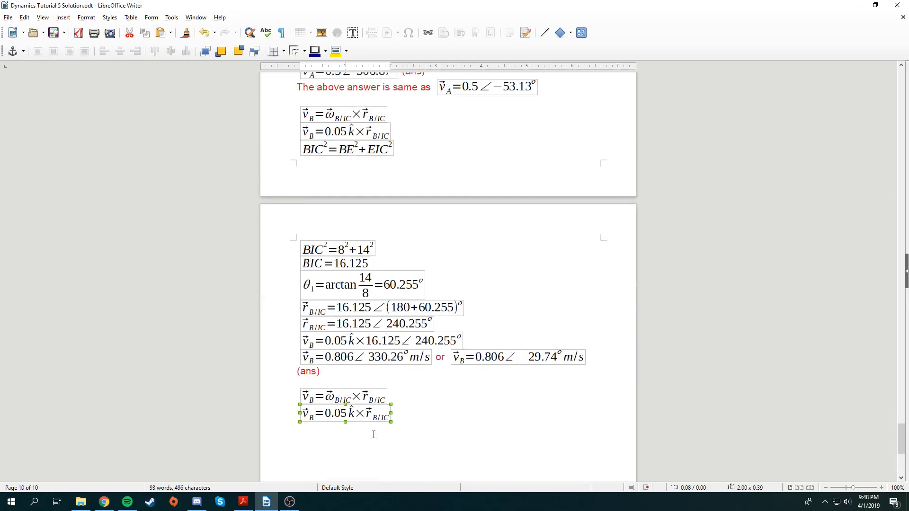
# Change every subscript B to D in the copied general velocity equation, giving v_D = ω_D/IC × r_D/IC.
pyautogui.doubleClick(360, 403)
pyautogui.click(142, 401)
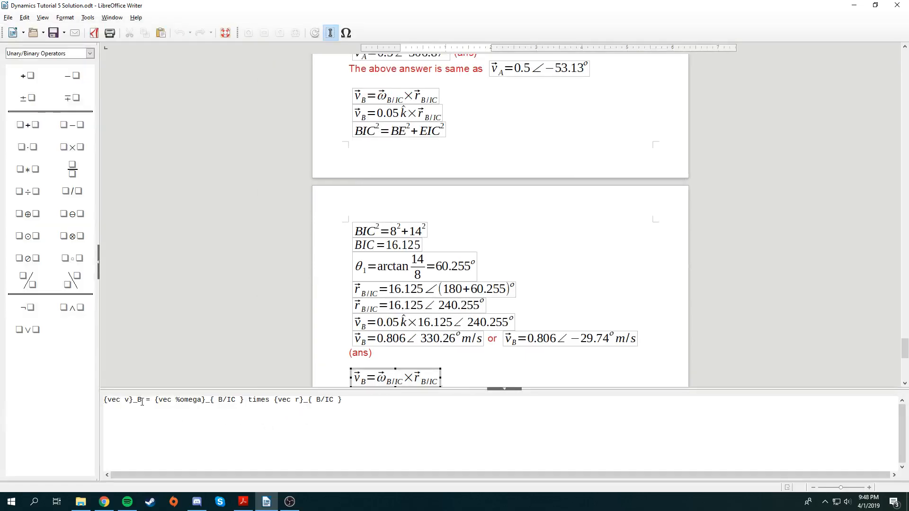
pyautogui.press('BackSpace')
pyautogui.write('D')
pyautogui.press('Right')
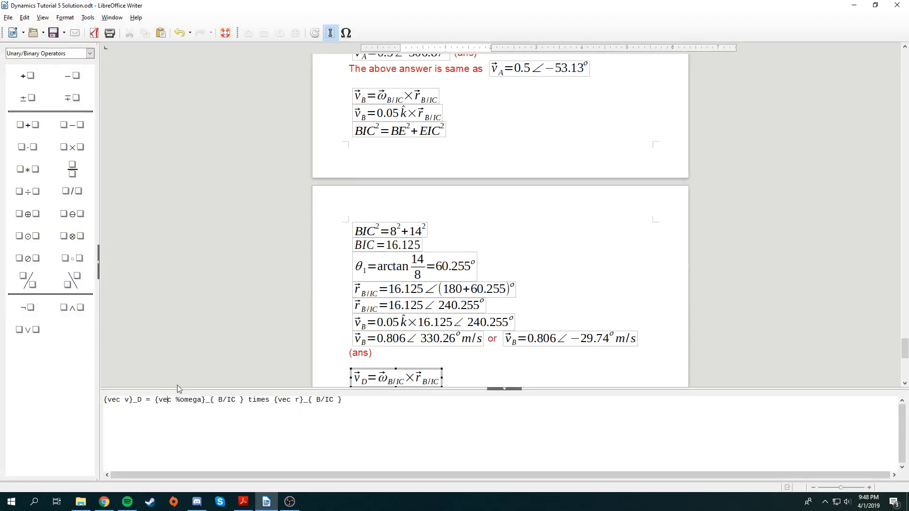
pyautogui.press('BackSpace')
pyautogui.write('D')
pyautogui.press('BackSpace')
pyautogui.write('D')
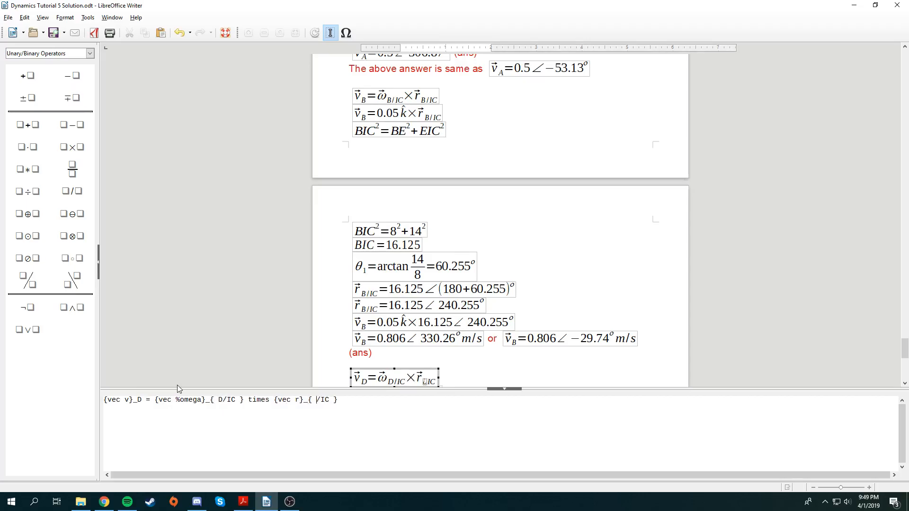
pyautogui.press('Escape')
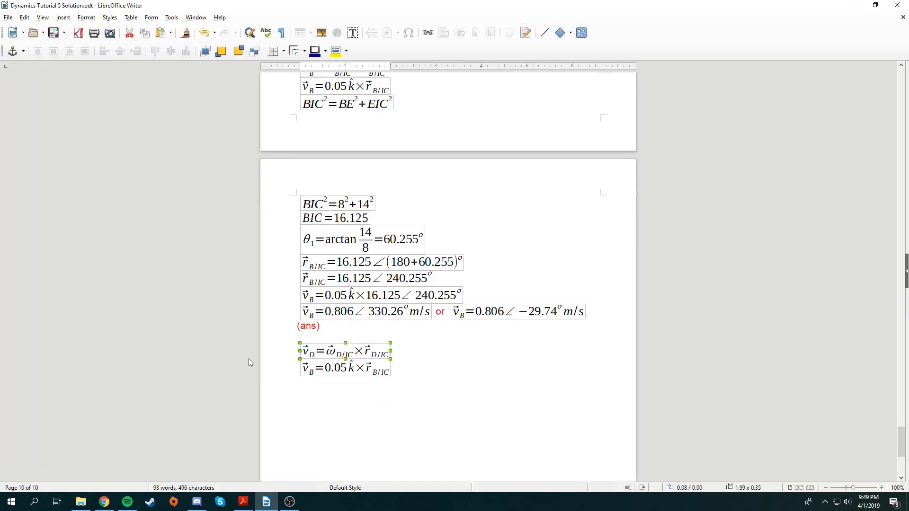
# Change both B subscripts to D in the copied 0.05 k̂ velocity equation and return to the question 4 diagram.
pyautogui.doubleClick(337, 371)
pyautogui.click(135, 401)
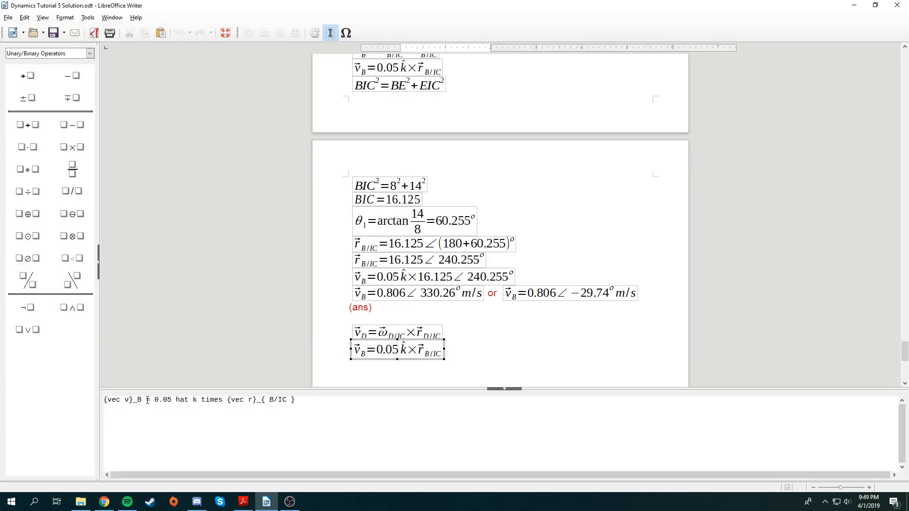
pyautogui.press('Delete')
pyautogui.write('D')
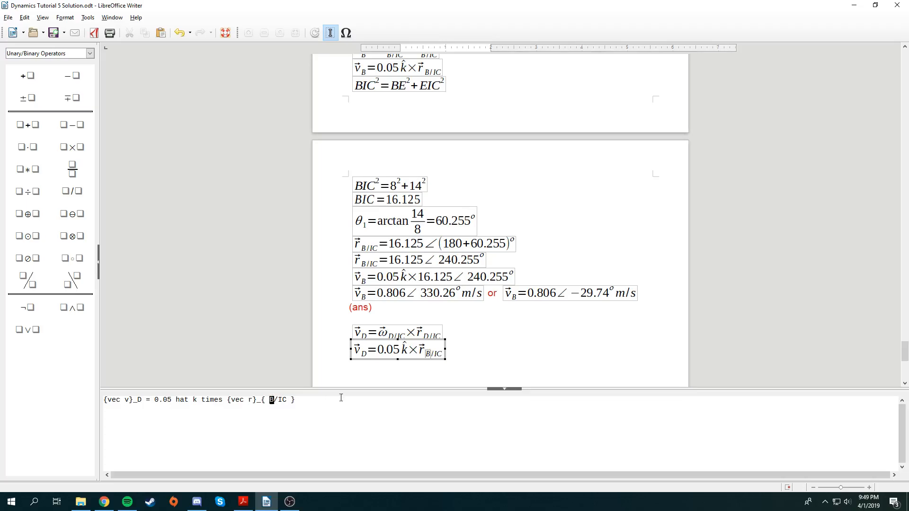
pyautogui.click(519, 341)
pyautogui.scroll(20, 463, 407)
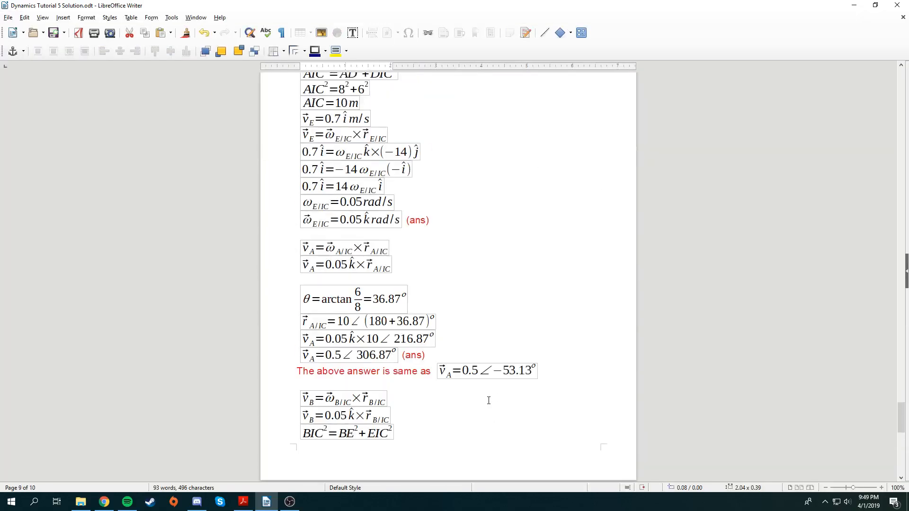
pyautogui.click(538, 254)
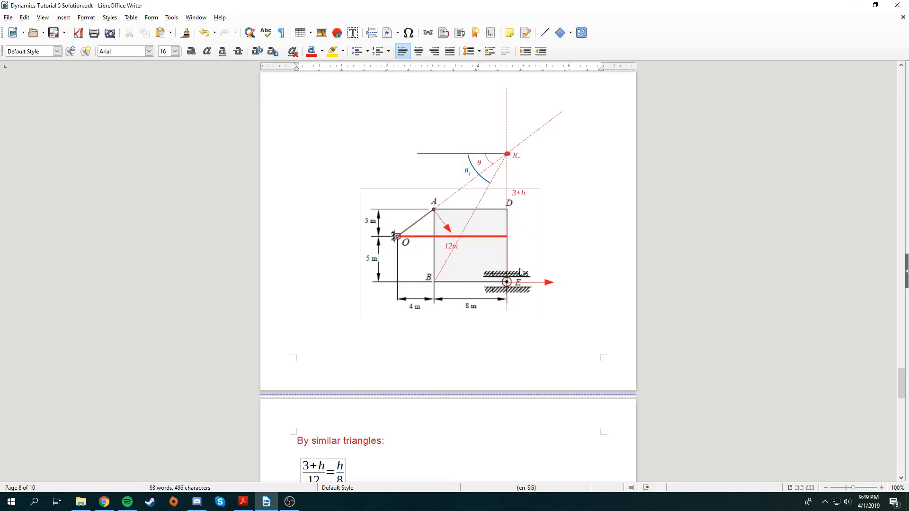
# Duplicate the v_D = 0.05 k̂ × r_D/IC equation on a new line directly below it.
pyautogui.scroll(-20, 520, 272)
pyautogui.scroll(15, 520, 271)
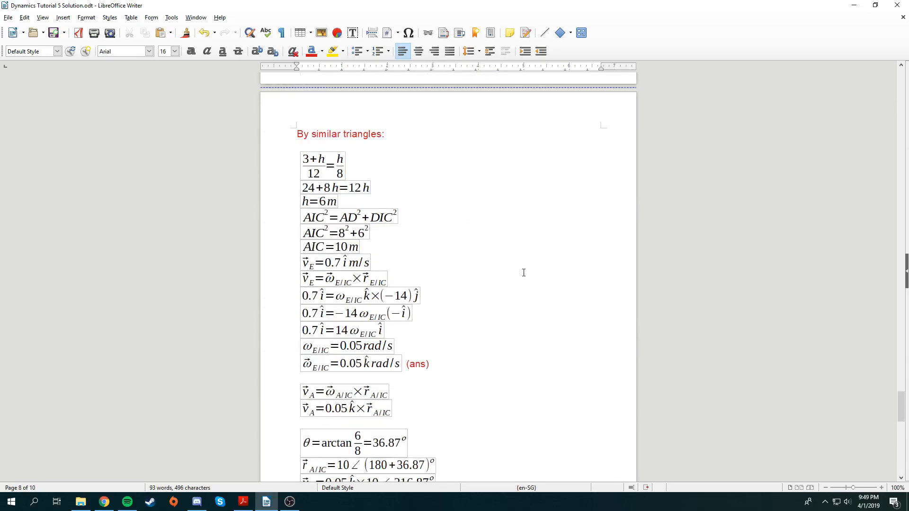
pyautogui.scroll(5, 517, 182)
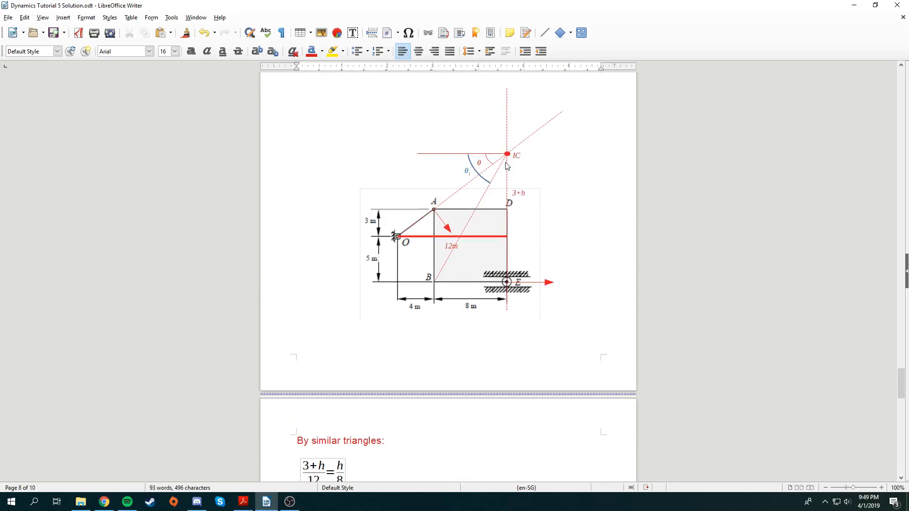
pyautogui.scroll(-20, 532, 268)
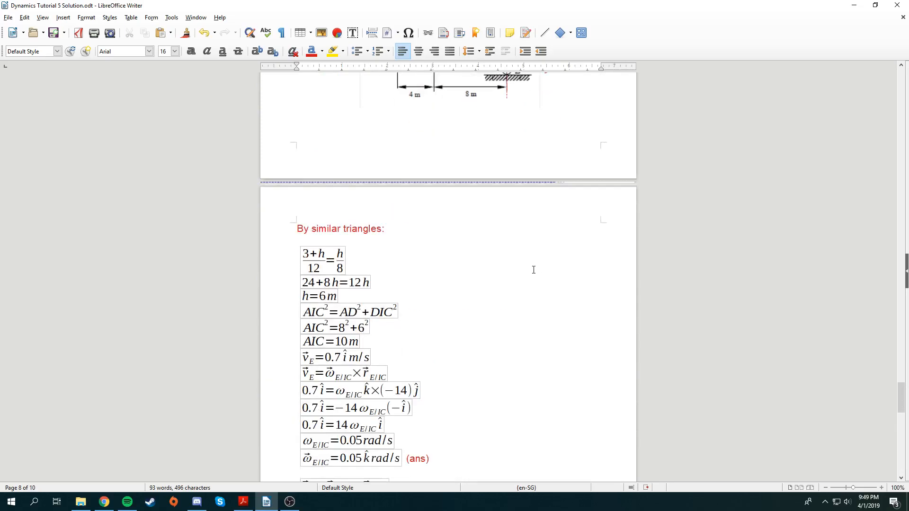
pyautogui.scroll(-12, 520, 287)
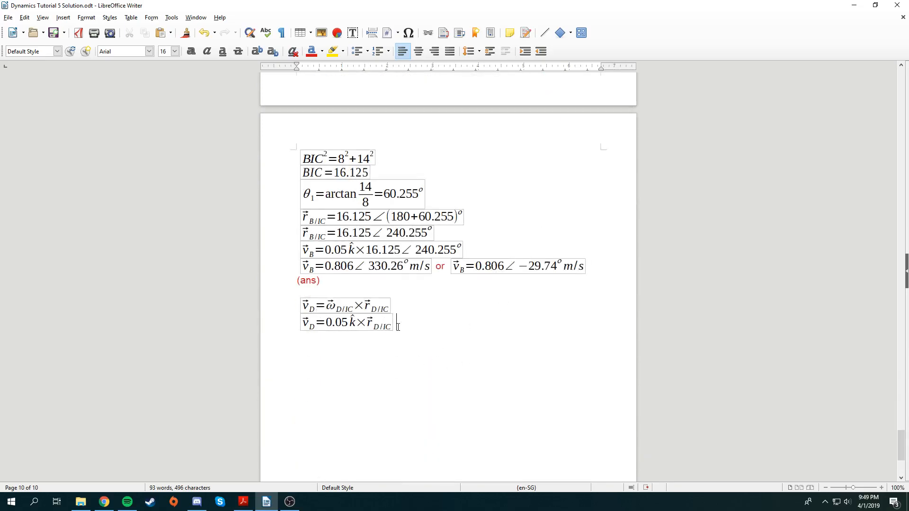
pyautogui.click(381, 326)
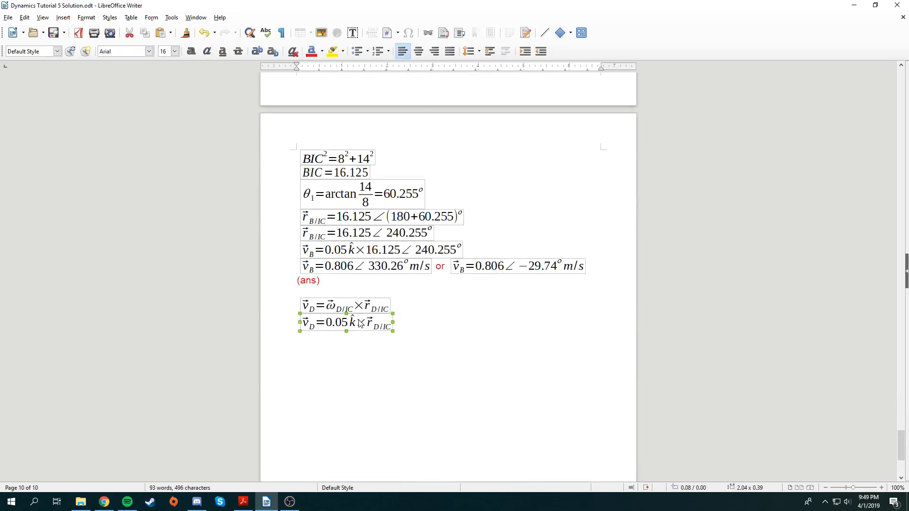
pyautogui.press('Return')
pyautogui.hotkey('ctrl', 'v')
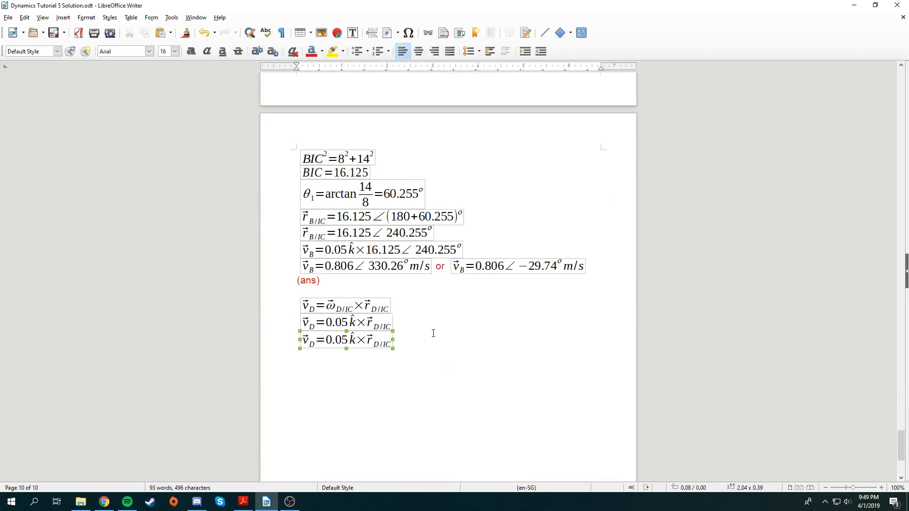
# Replace r_D/IC with (−6) ĵ in the duplicated v_D equation, checking the distance from IC to D in the diagram.
pyautogui.doubleClick(377, 347)
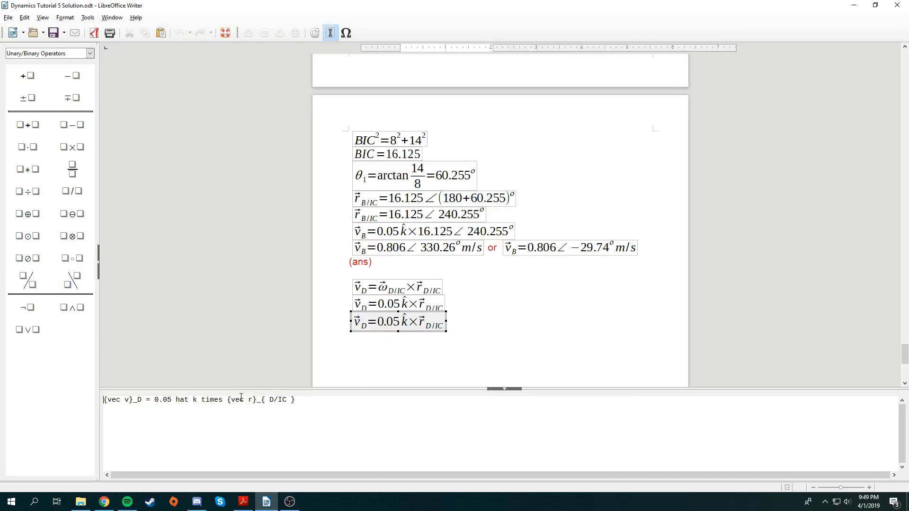
pyautogui.moveTo(301, 400); pyautogui.dragTo(323, 399)
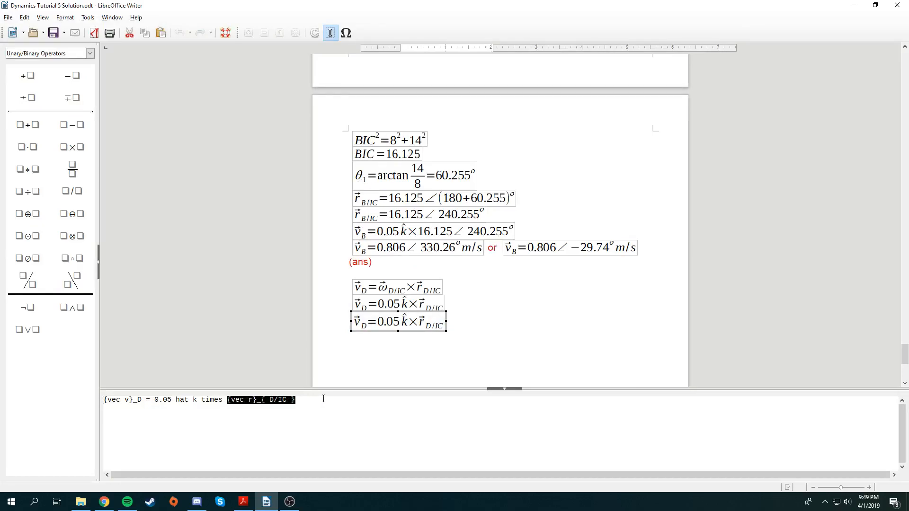
pyautogui.write('(-')
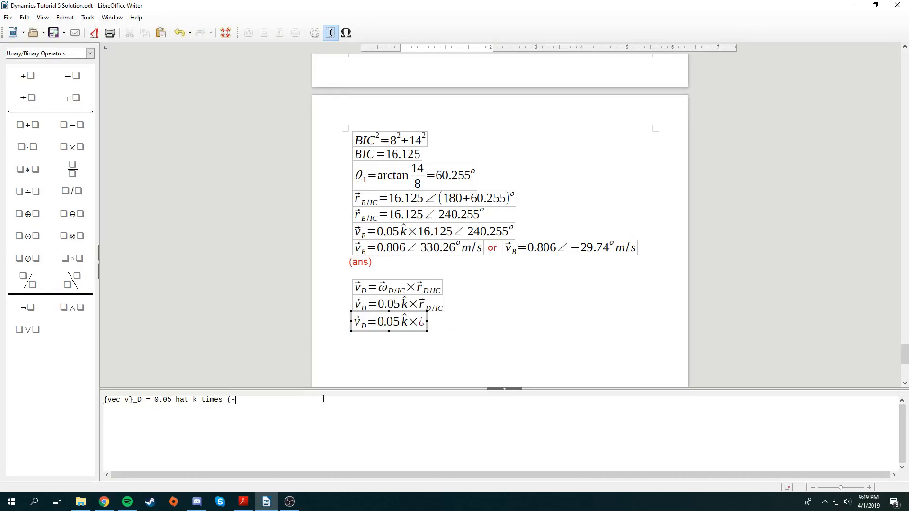
pyautogui.write('6)hat ')
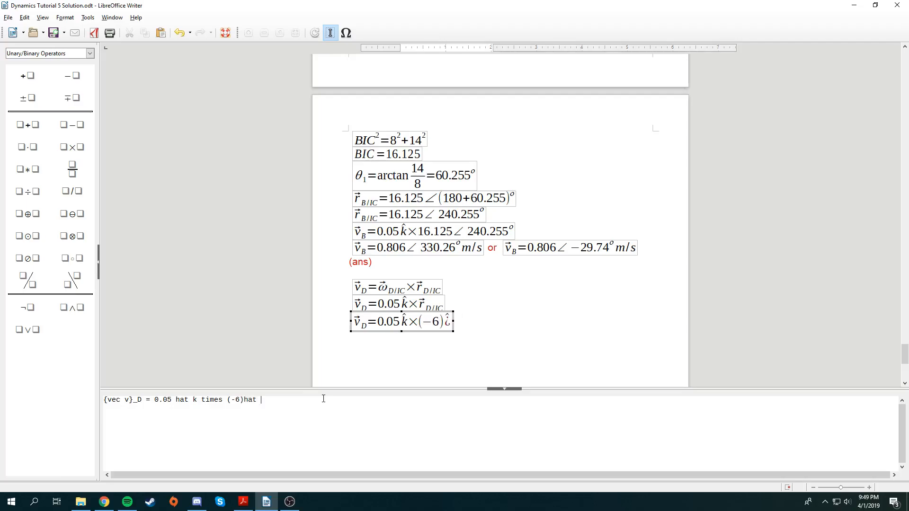
pyautogui.write('j')
pyautogui.scroll(15, 663, 227)
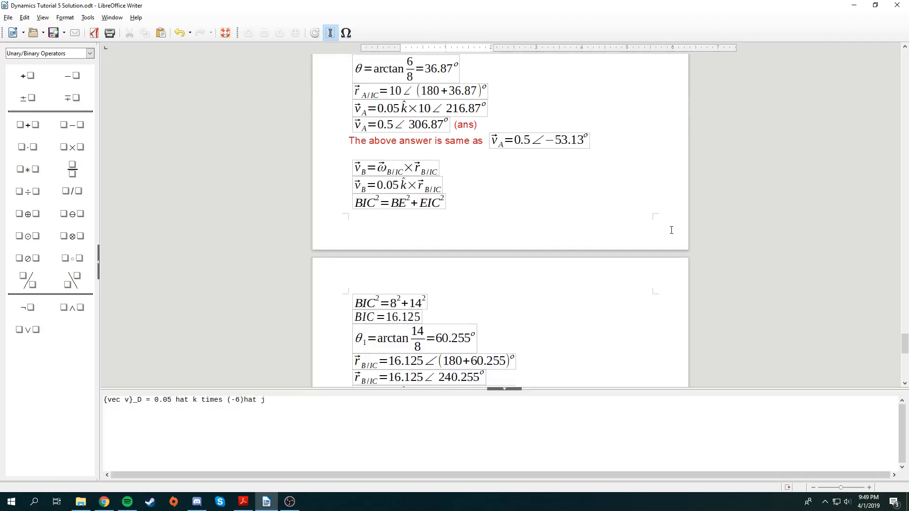
pyautogui.scroll(1, 635, 219)
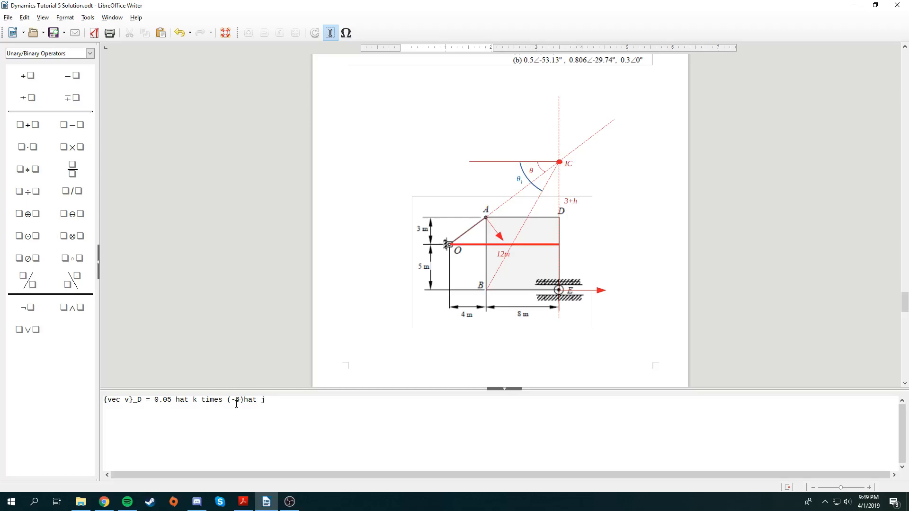
pyautogui.scroll(-15, 391, 302)
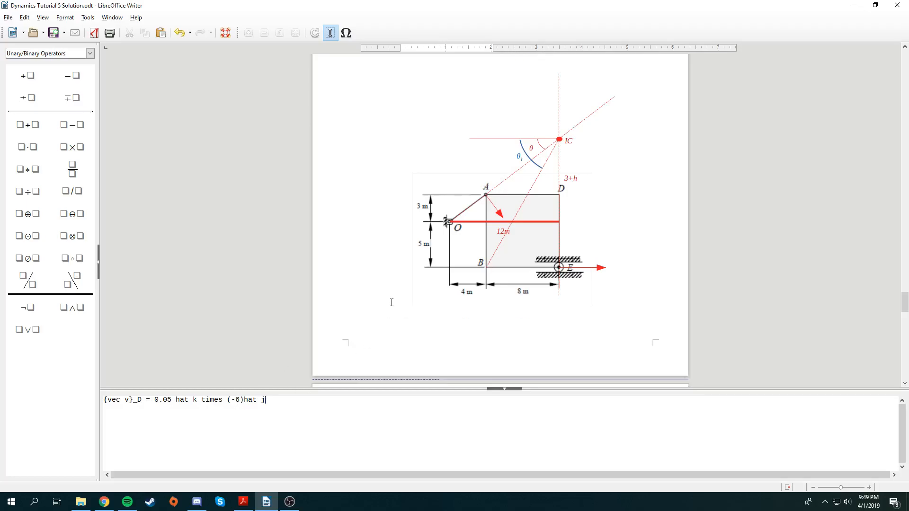
pyautogui.click(537, 325)
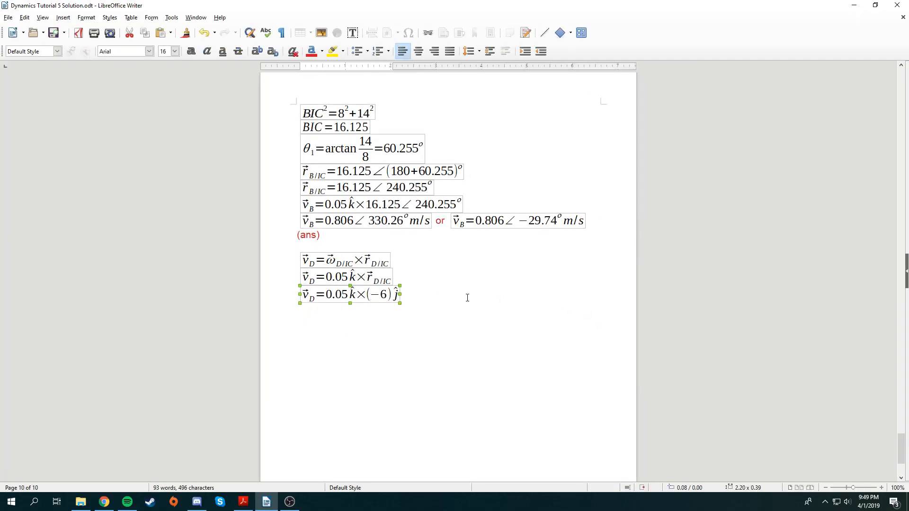
# Duplicate the v_D = 0.05 k̂ × (−6) ĵ equation on a new line below and open the copy for editing.
pyautogui.click(451, 298)
pyautogui.hotkey('ctrl', 'v')
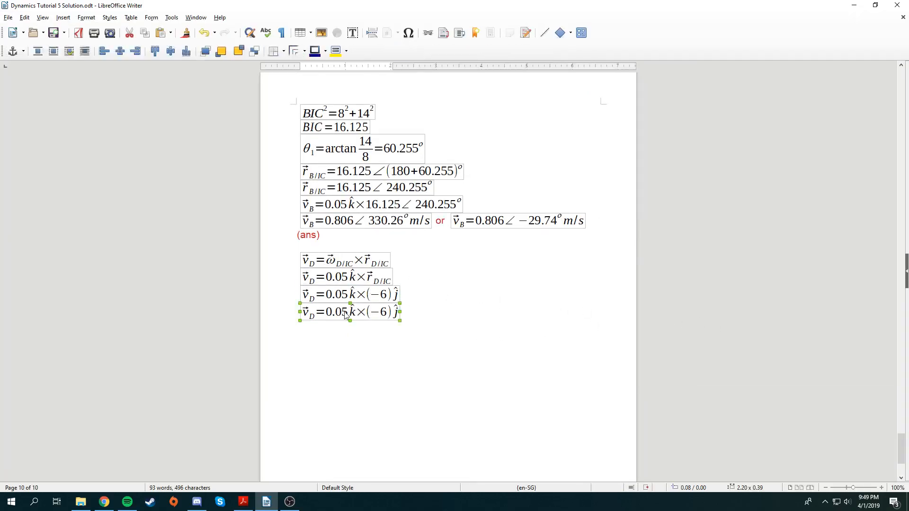
pyautogui.press('Return')
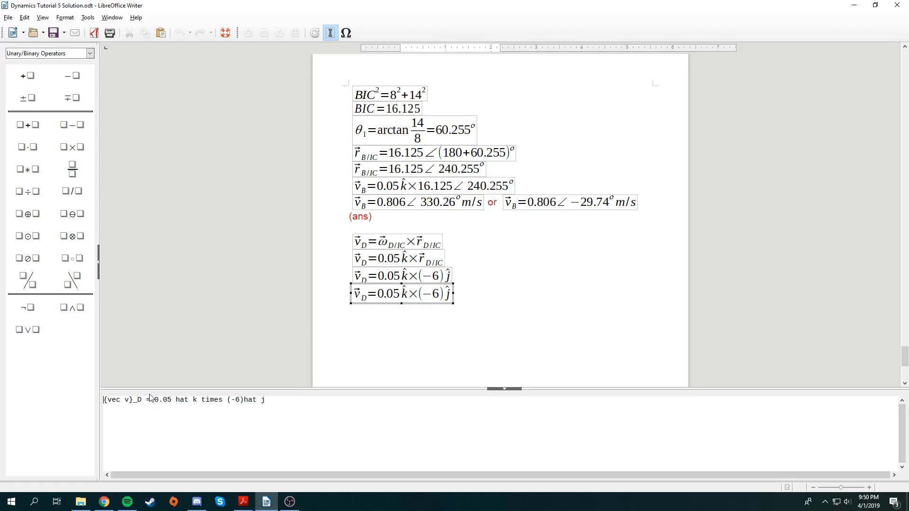
# Rewrite the right-hand side of the last v_D equation as 0.3(−î) = −0.3 î.
pyautogui.moveTo(154, 399); pyautogui.dragTo(308, 406)
pyautogui.write('0.3')
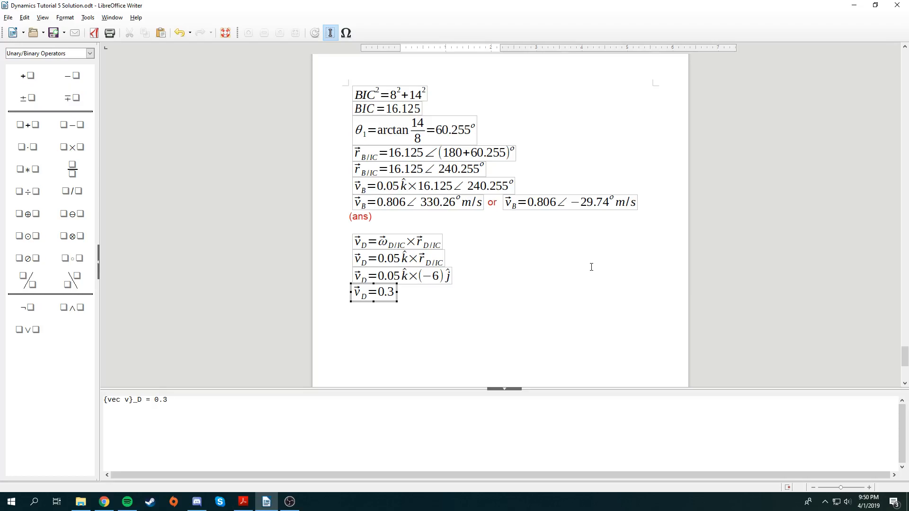
pyautogui.write('hat')
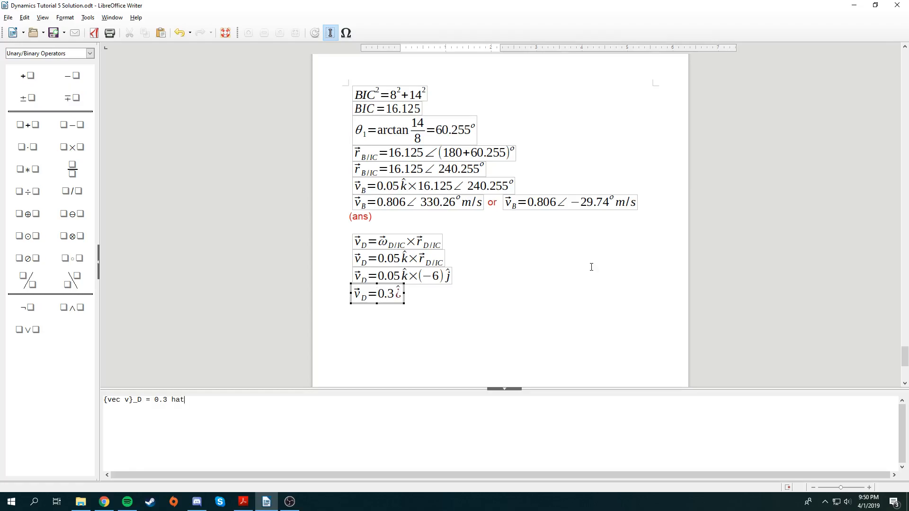
pyautogui.write(' i')
pyautogui.write('-')
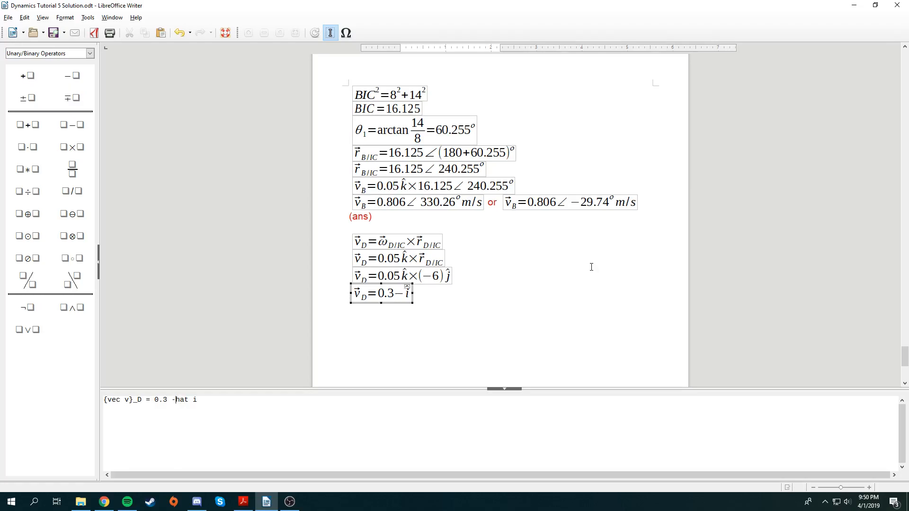
pyautogui.write('(')
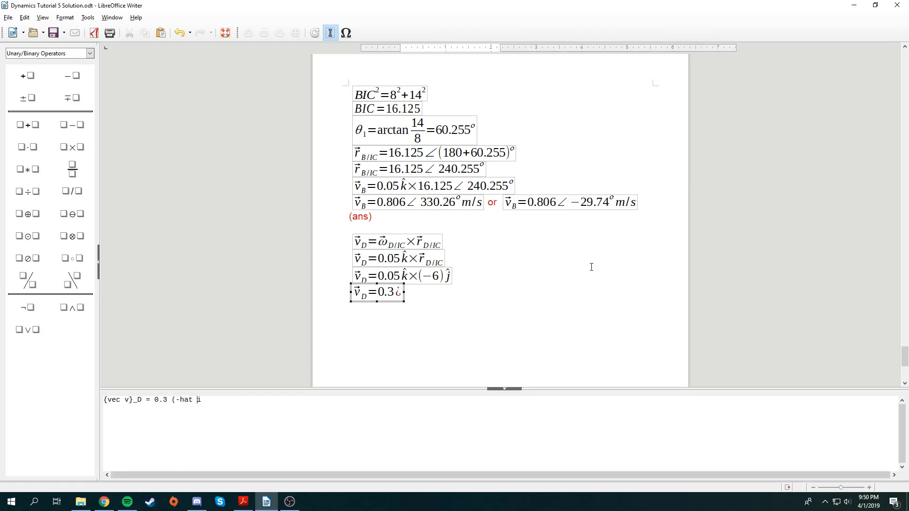
pyautogui.write(')')
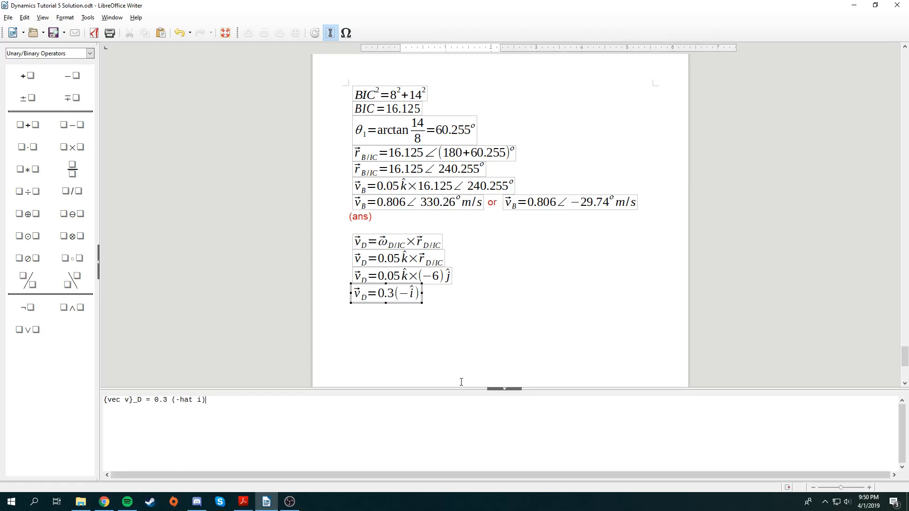
pyautogui.write(' =-0.3 hat i')
pyautogui.click(638, 303)
# Check the v_D result and its working against the printed question 4 answers and the positions of IC and D in the diagram.
pyautogui.scroll(15, 641, 342)
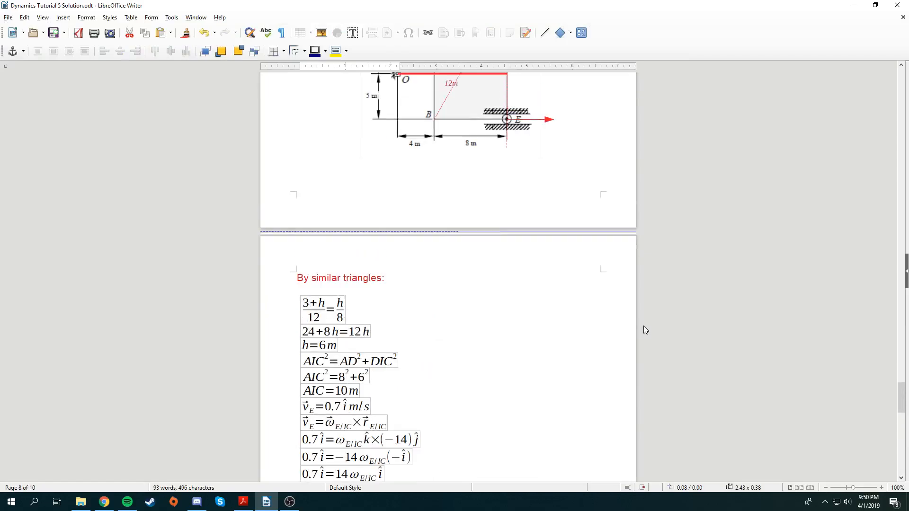
pyautogui.scroll(10, 644, 330)
pyautogui.click(576, 298)
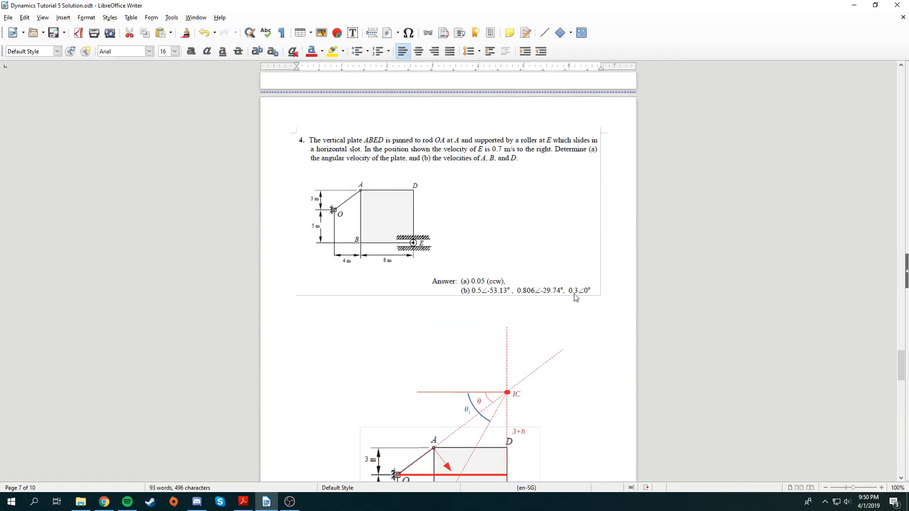
pyautogui.scroll(-20, 575, 295)
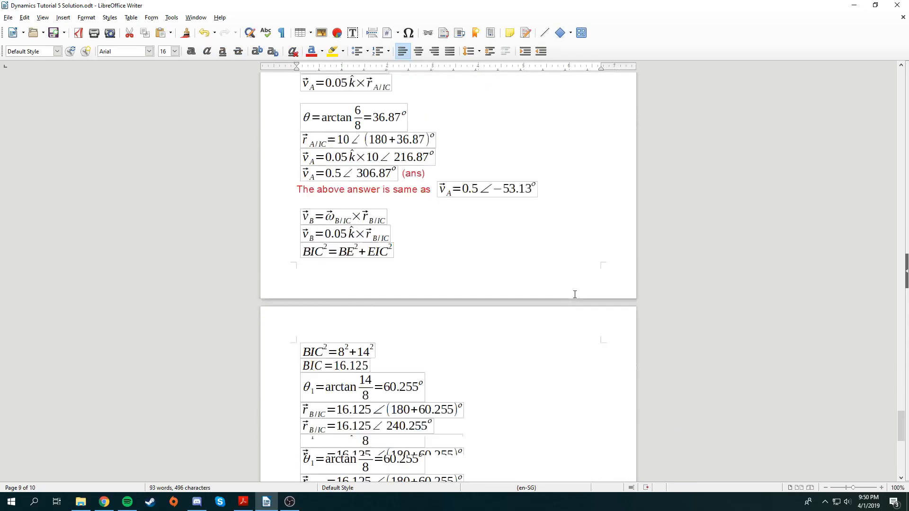
pyautogui.scroll(-5, 575, 295)
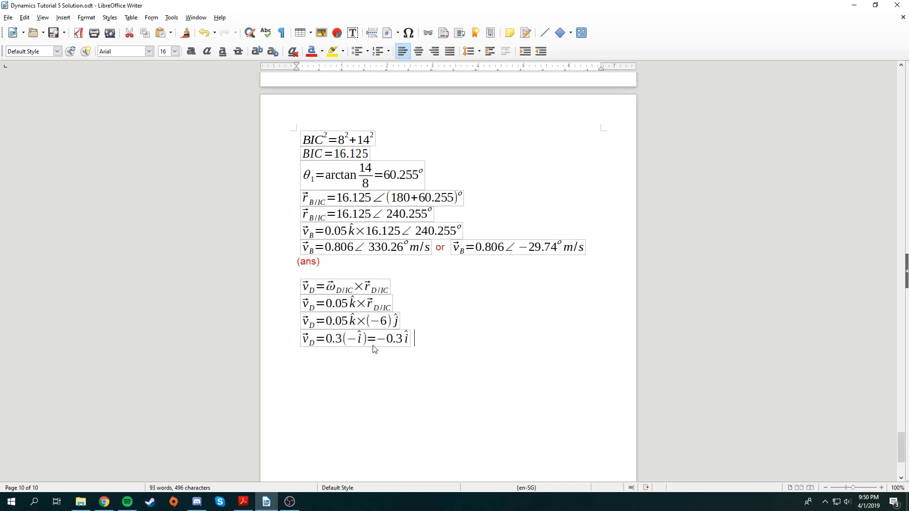
pyautogui.scroll(20, 374, 349)
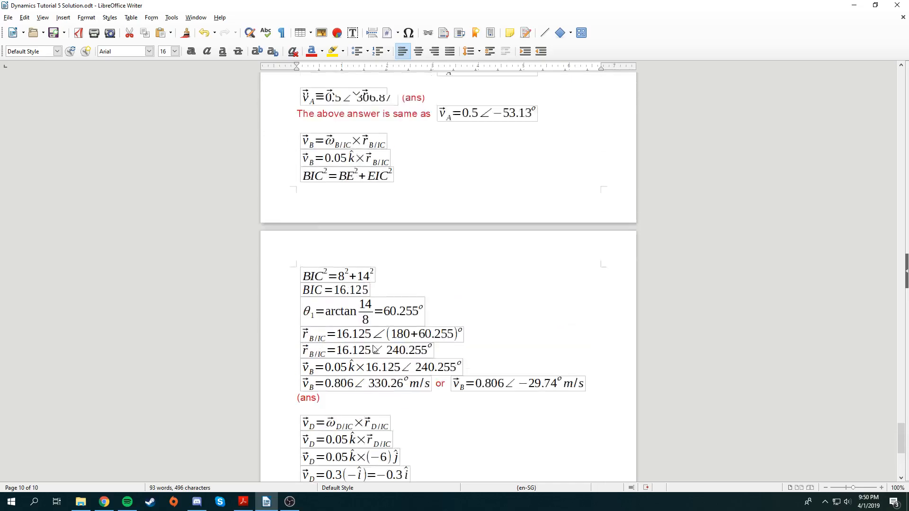
pyautogui.scroll(7, 381, 314)
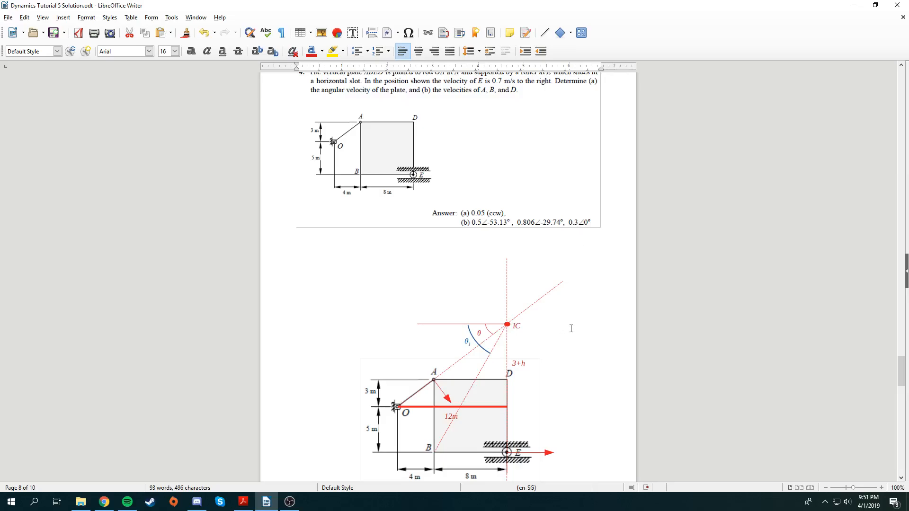
pyautogui.scroll(-1, 571, 328)
pyautogui.scroll(-20, 571, 328)
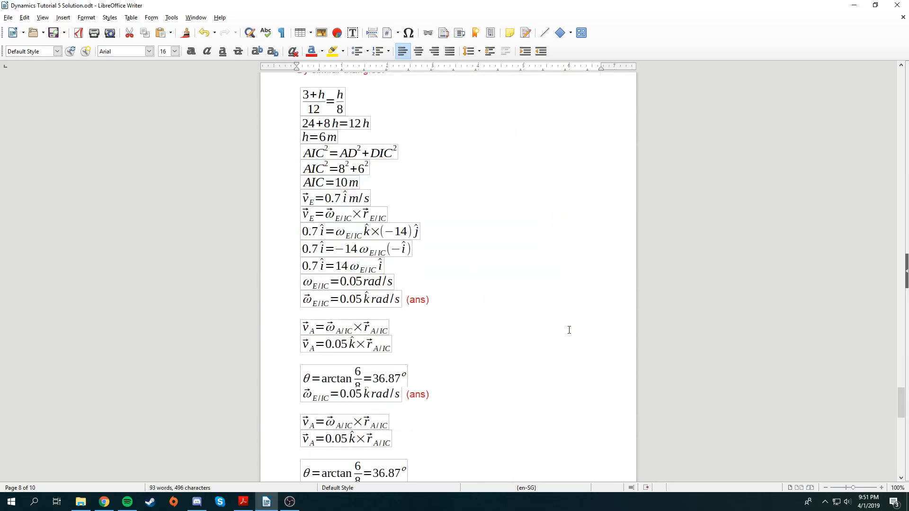
pyautogui.scroll(-6, 568, 330)
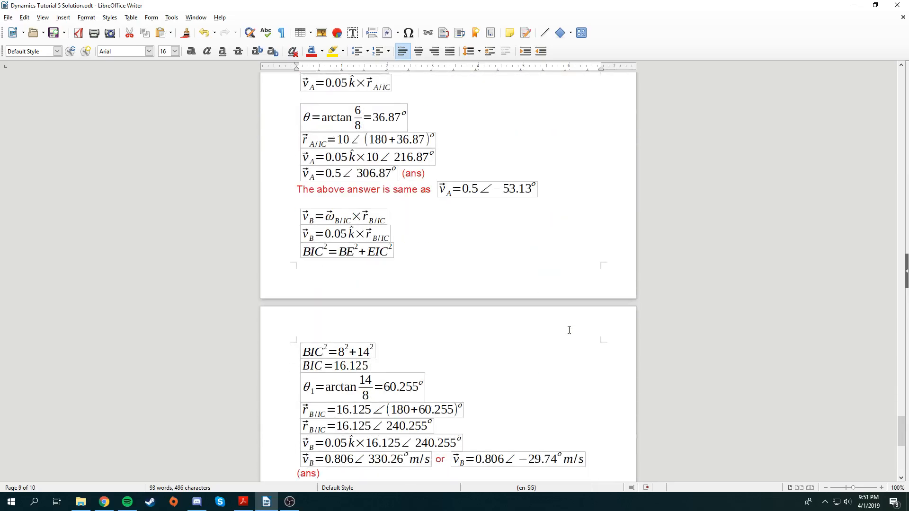
pyautogui.scroll(-7, 569, 330)
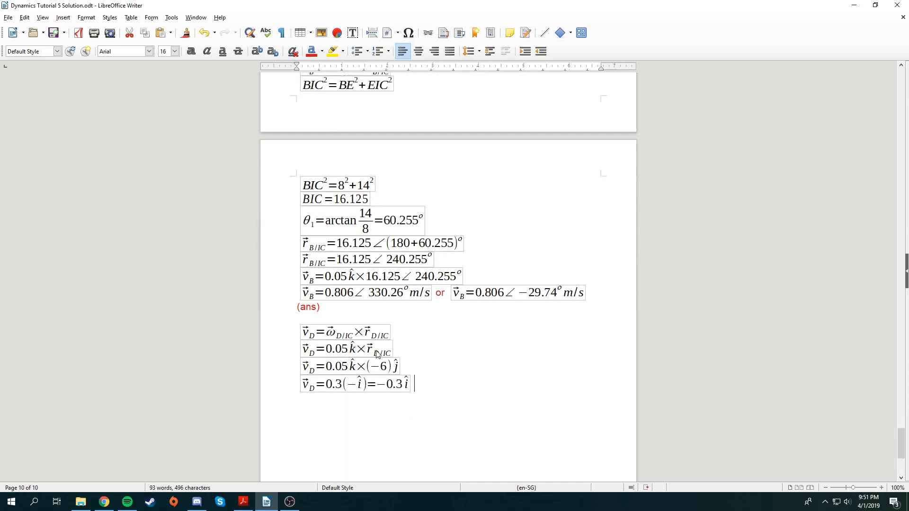
pyautogui.scroll(20, 448, 367)
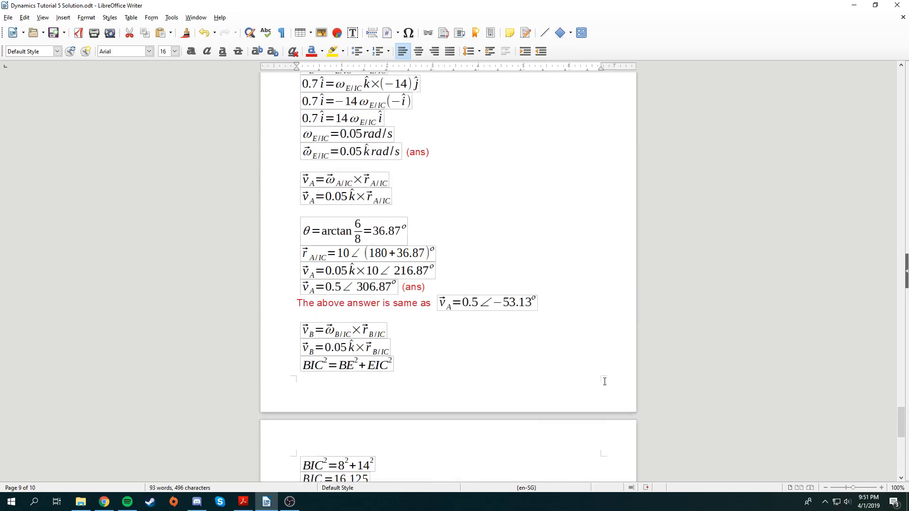
pyautogui.scroll(-13, 604, 381)
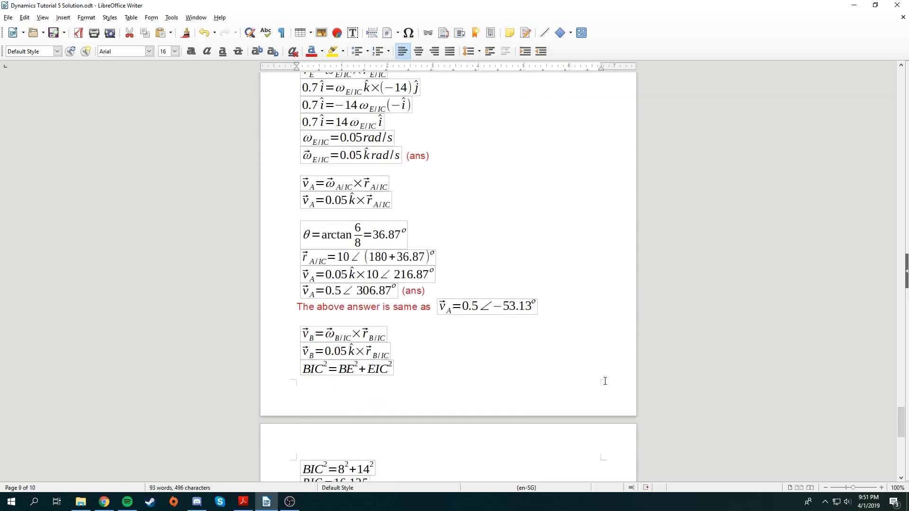
pyautogui.scroll(20, 604, 381)
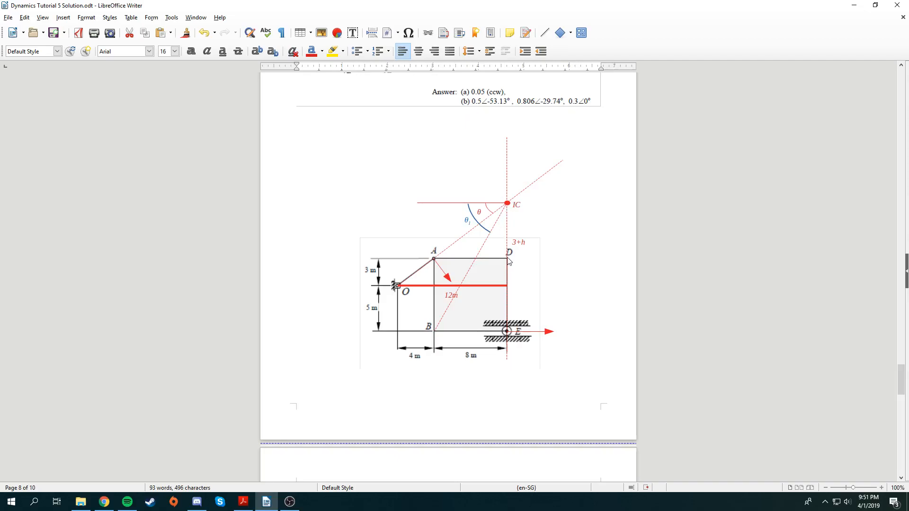
pyautogui.scroll(-10, 513, 274)
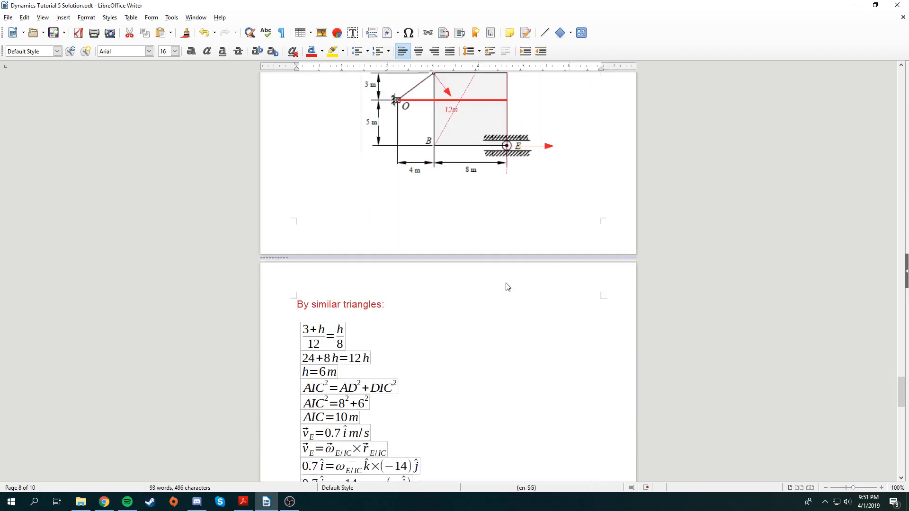
pyautogui.scroll(-10, 513, 327)
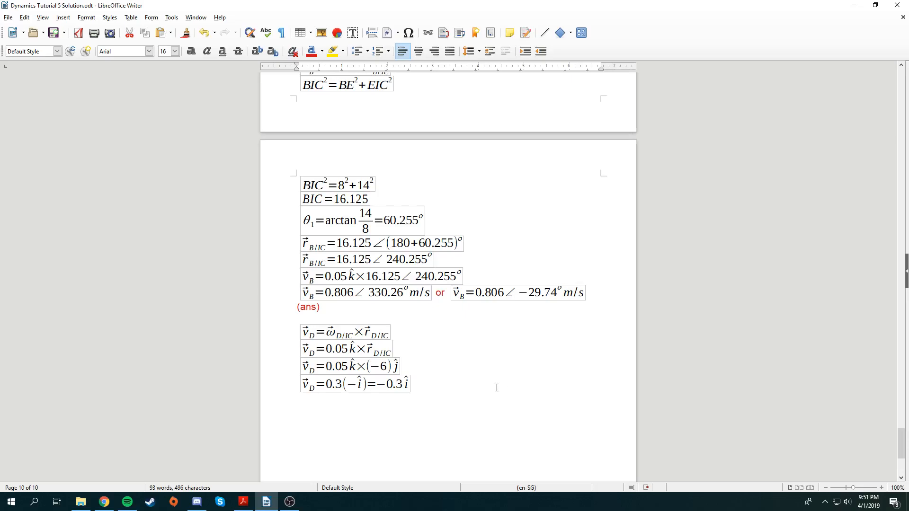
# Correct the signs in the last v_D equation to read −0.3(−î) = 0.3 î and mark the line with "(ans)".
pyautogui.doubleClick(350, 387)
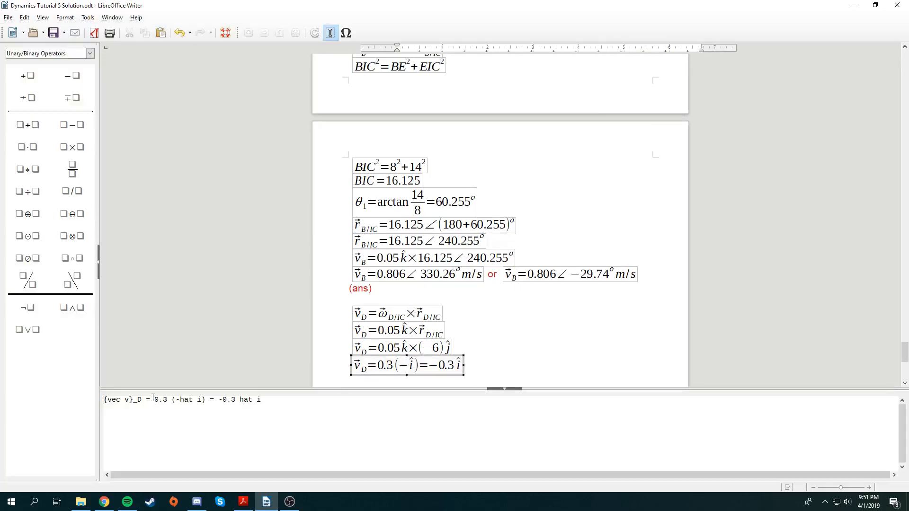
pyautogui.click(157, 399)
pyautogui.write('-')
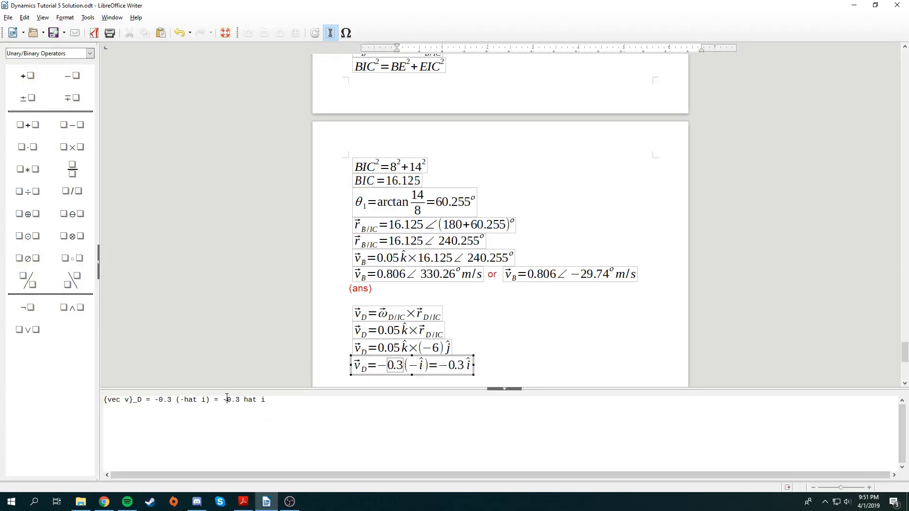
pyautogui.click(226, 399)
pyautogui.press('BackSpace')
pyautogui.click(584, 328)
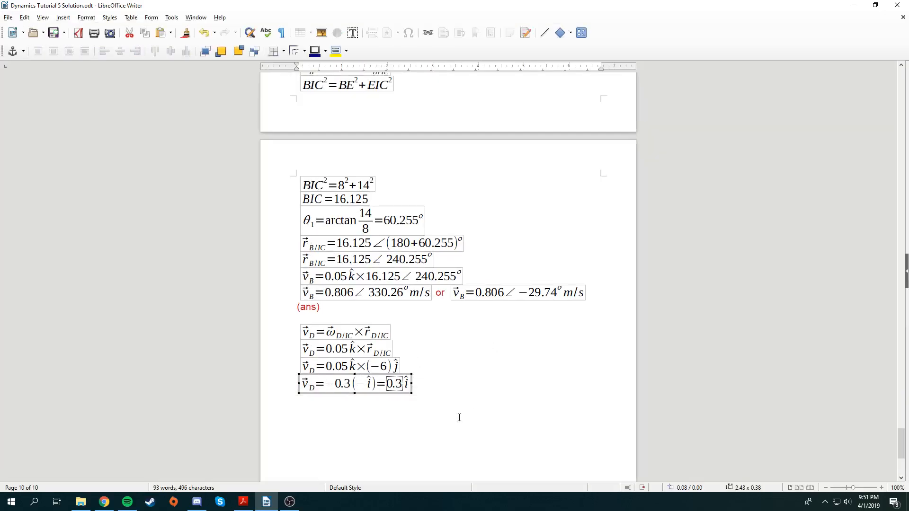
pyautogui.click(459, 417)
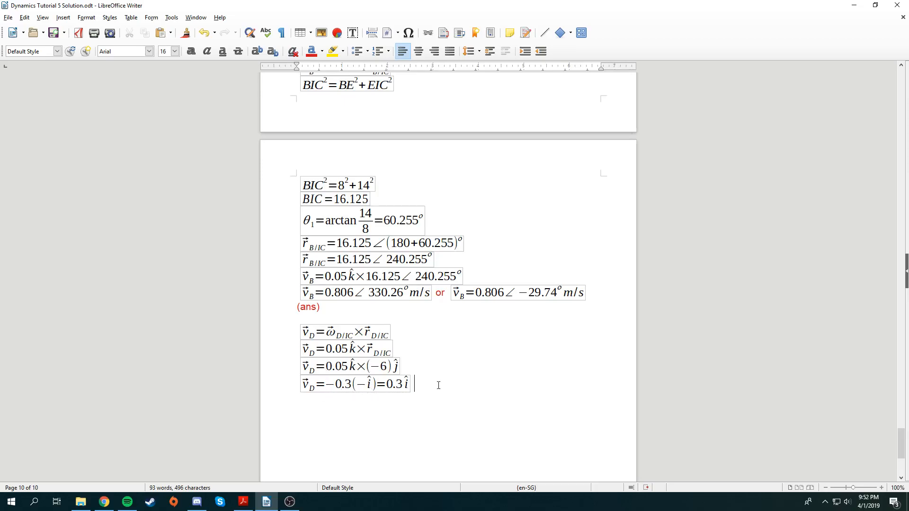
pyautogui.write('(ans)')
# Review the completed question 4 solution against the problem statement, the printed answers and the IC diagram.
pyautogui.scroll(-3, 546, 384)
pyautogui.scroll(6, 544, 381)
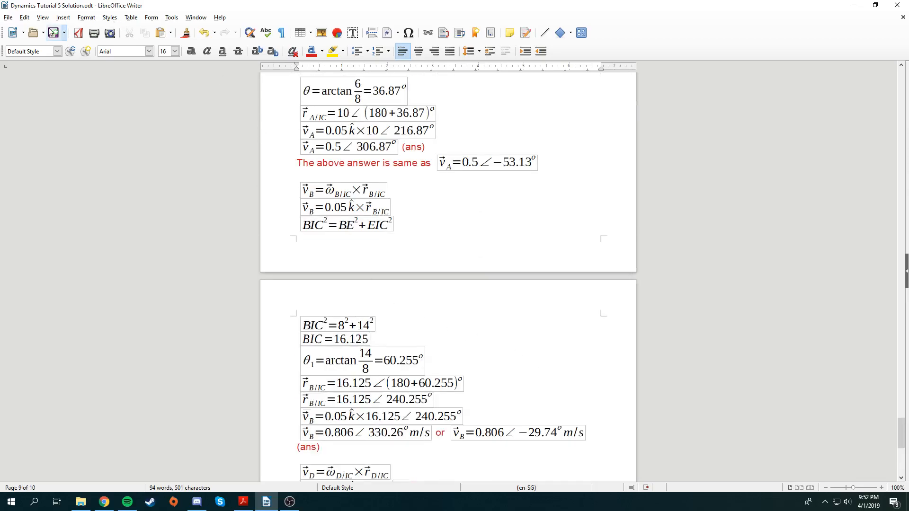
pyautogui.scroll(-6, 468, 398)
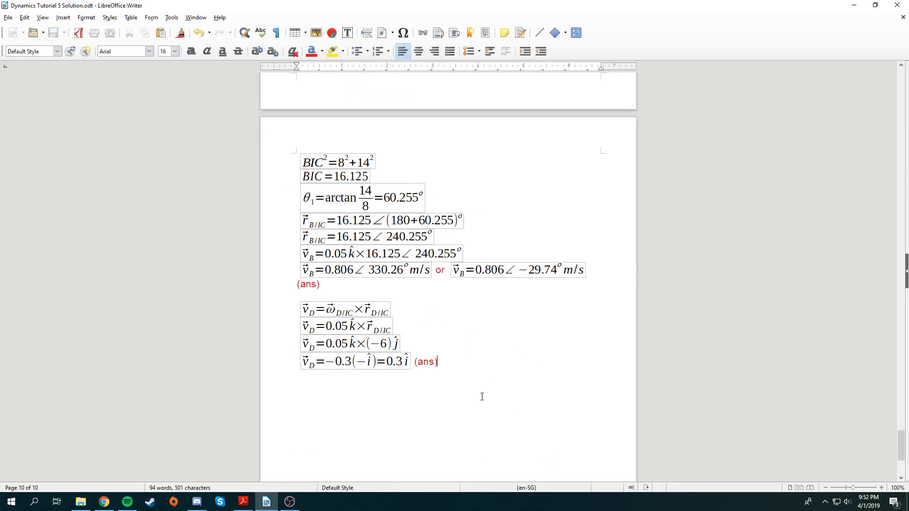
pyautogui.scroll(2, 349, 381)
pyautogui.scroll(15, 439, 373)
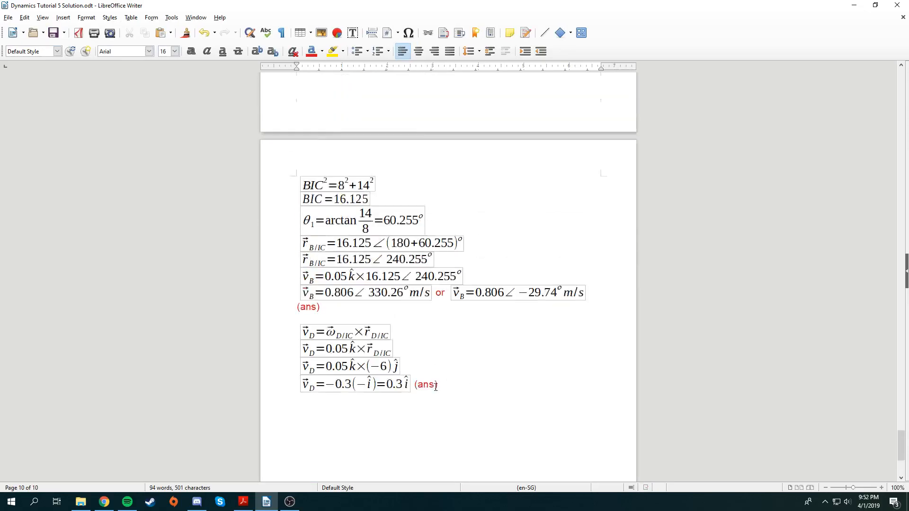
pyautogui.scroll(8, 436, 384)
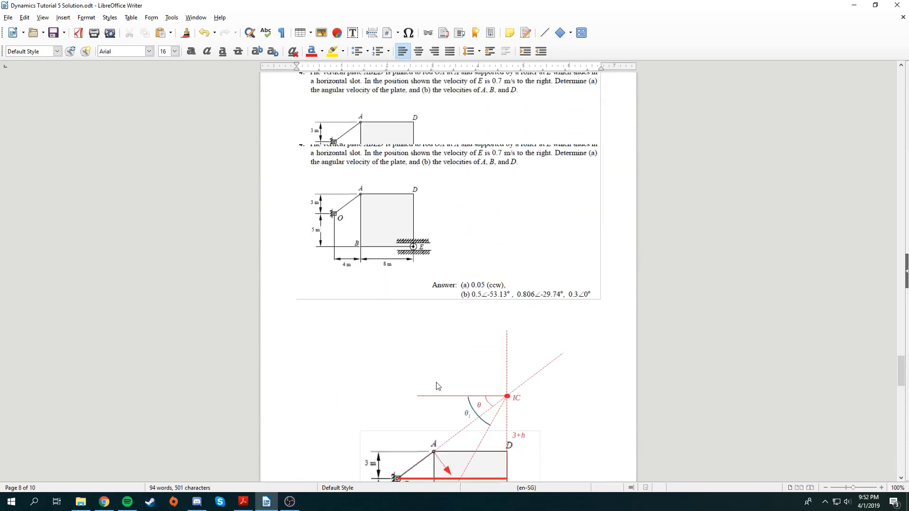
pyautogui.scroll(-1, 478, 264)
pyautogui.scroll(1, 598, 293)
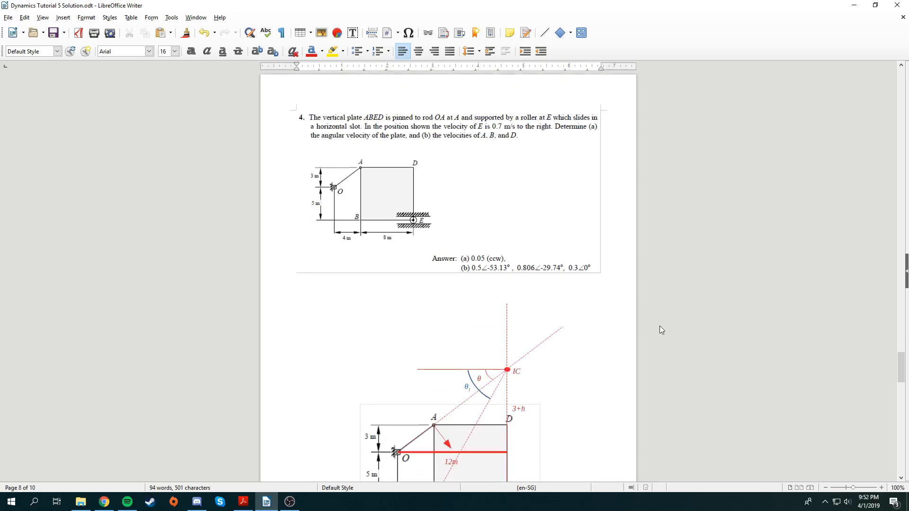
pyautogui.scroll(-7, 487, 402)
pyautogui.scroll(-2, 488, 372)
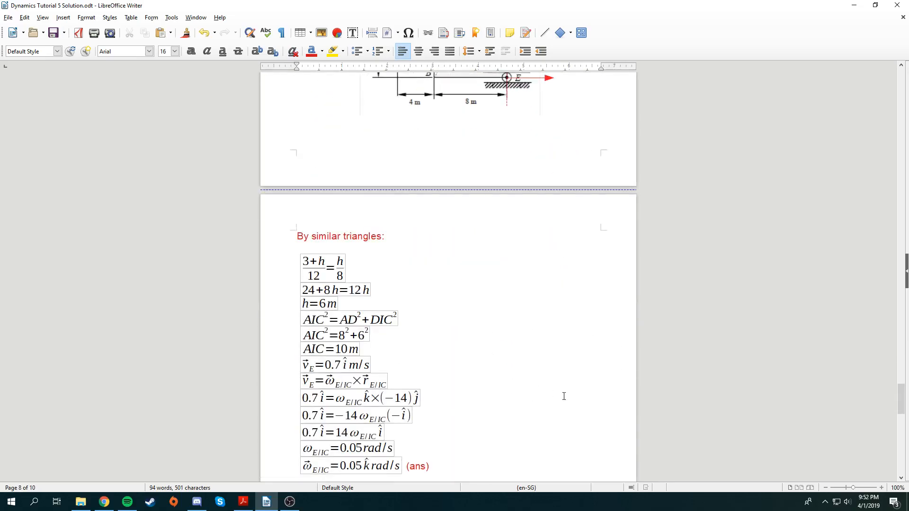
pyautogui.scroll(9, 519, 376)
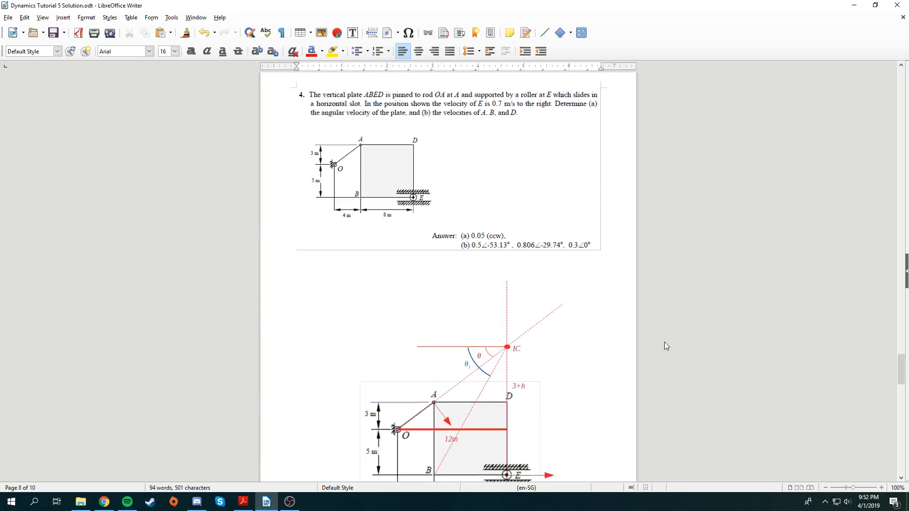